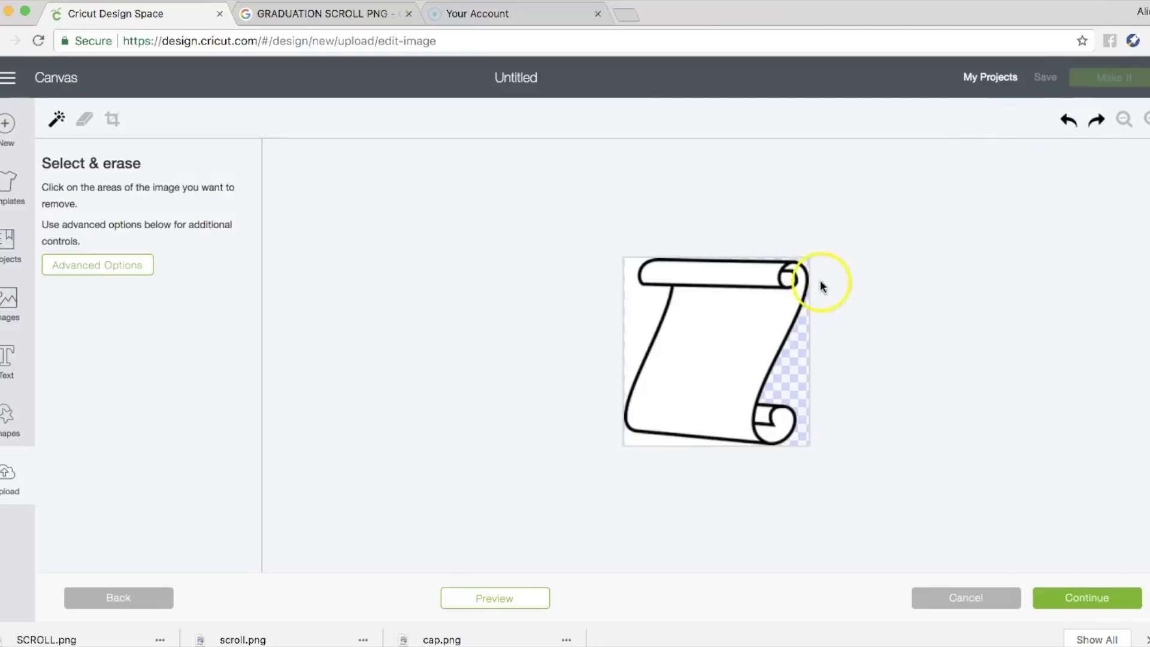
Step: Erase the remaining white background along the scroll's left side
{"action": "left_click", "coordinate": [630, 353]}
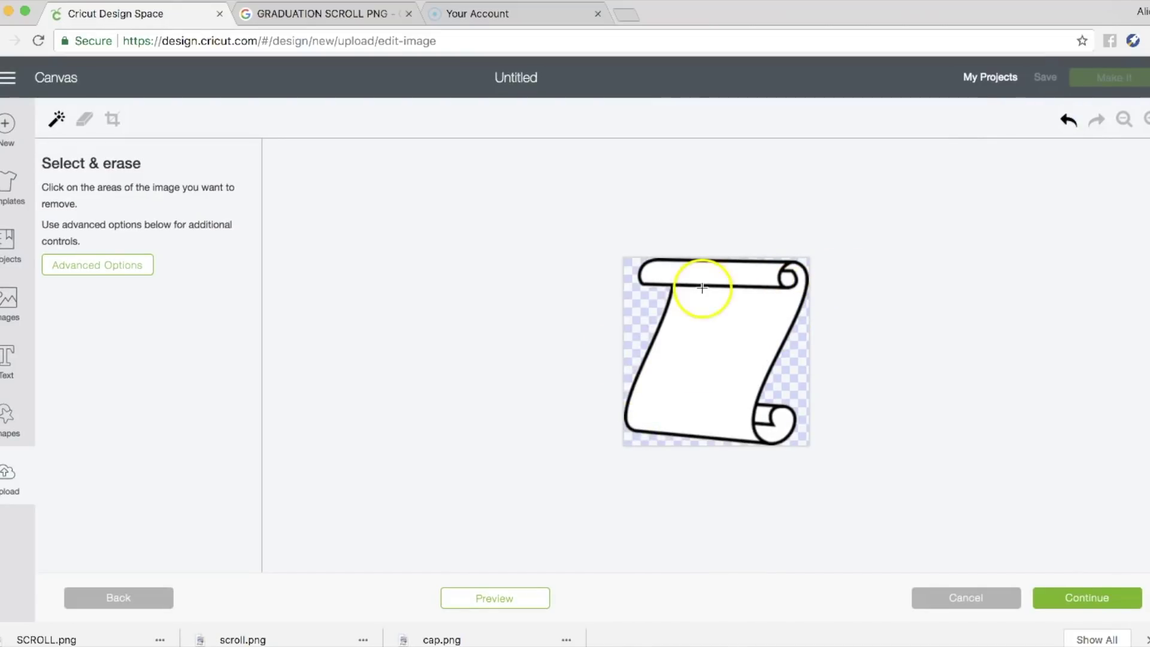
{"action": "left_click", "coordinate": [774, 309]}
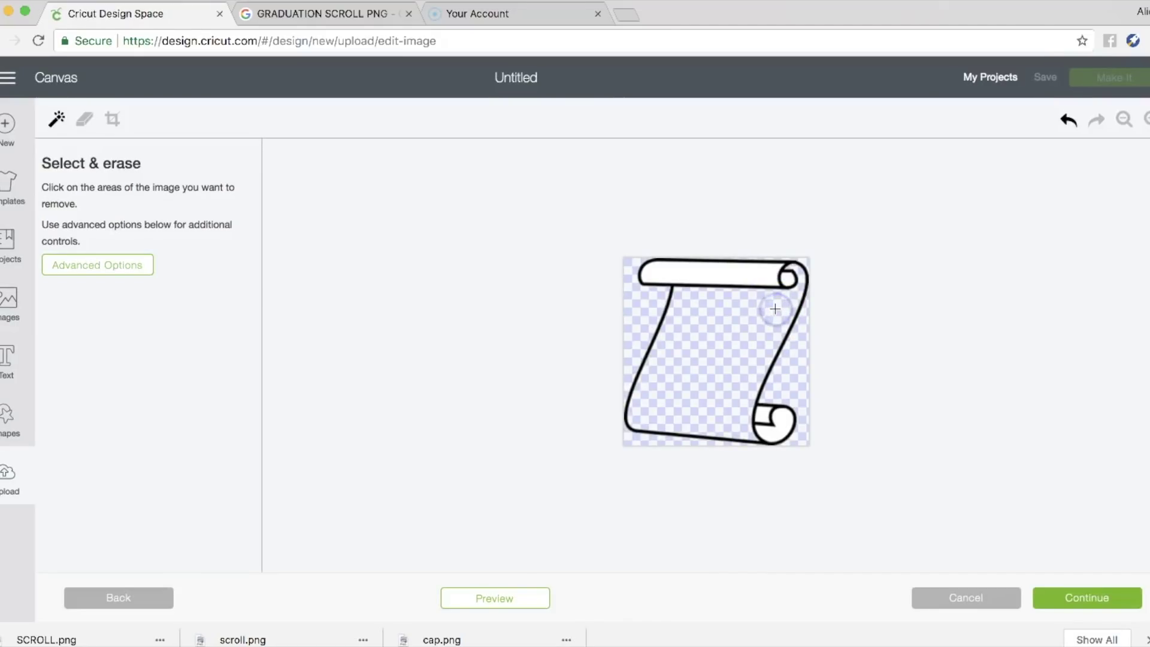
{"action": "left_click", "coordinate": [1068, 119]}
{"action": "left_click", "coordinate": [712, 277]}
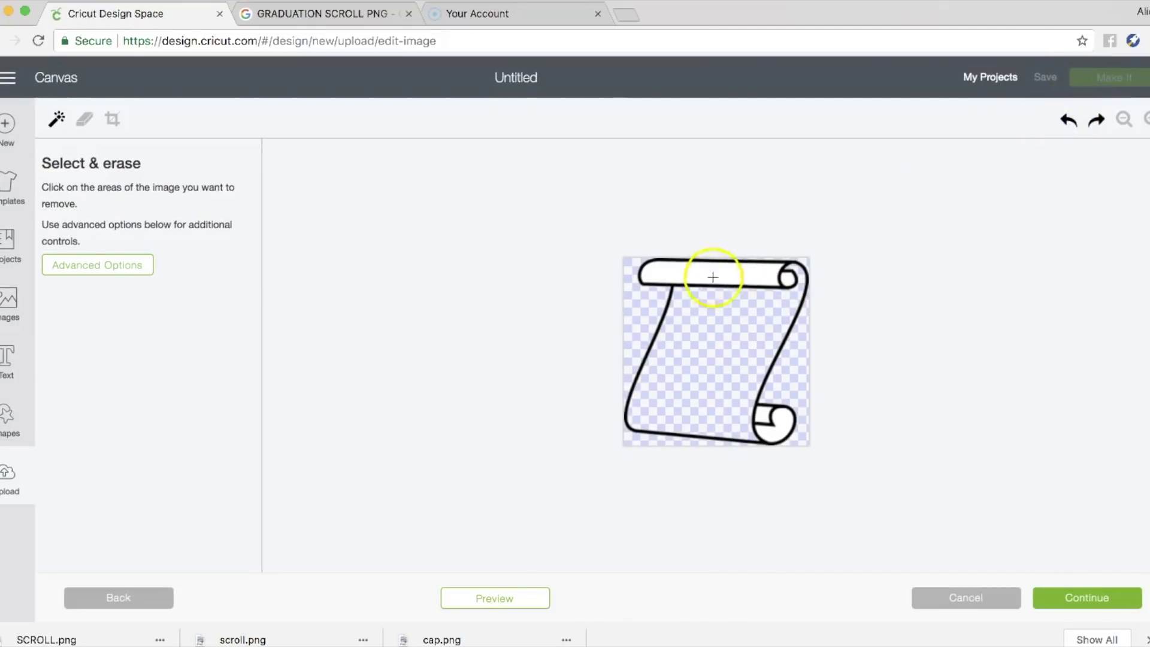
{"action": "left_click", "coordinate": [1067, 118]}
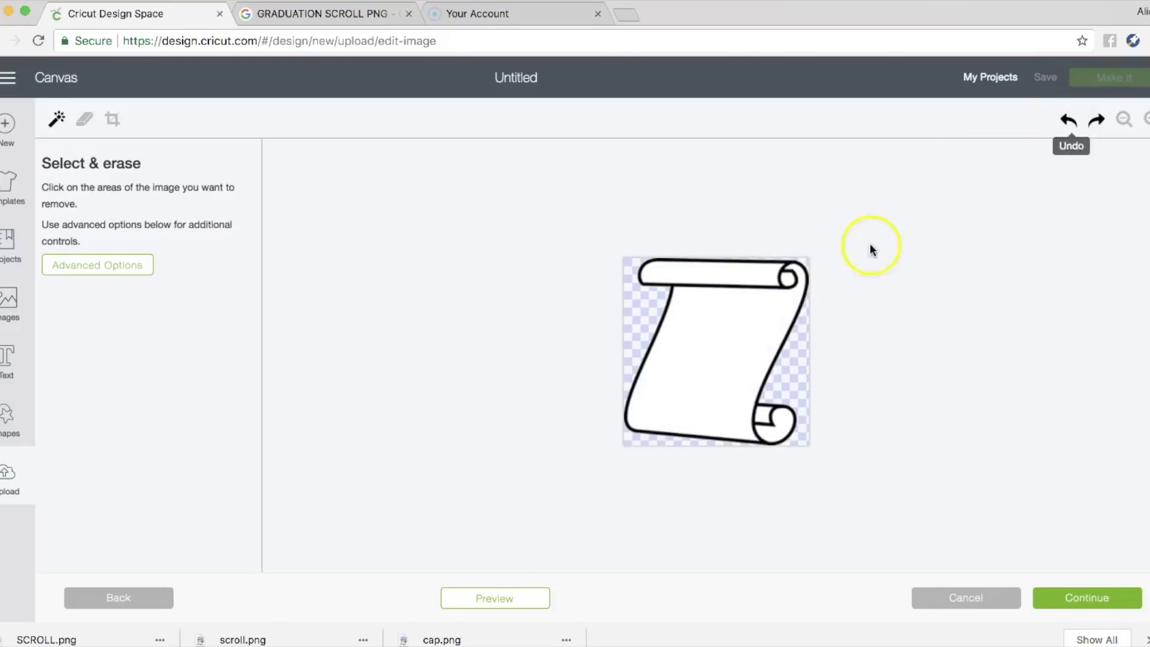
Step: Erase the white areas inside the scroll's curls and save it as a print then cut image named SCROLL4
{"action": "left_click", "coordinate": [787, 276]}
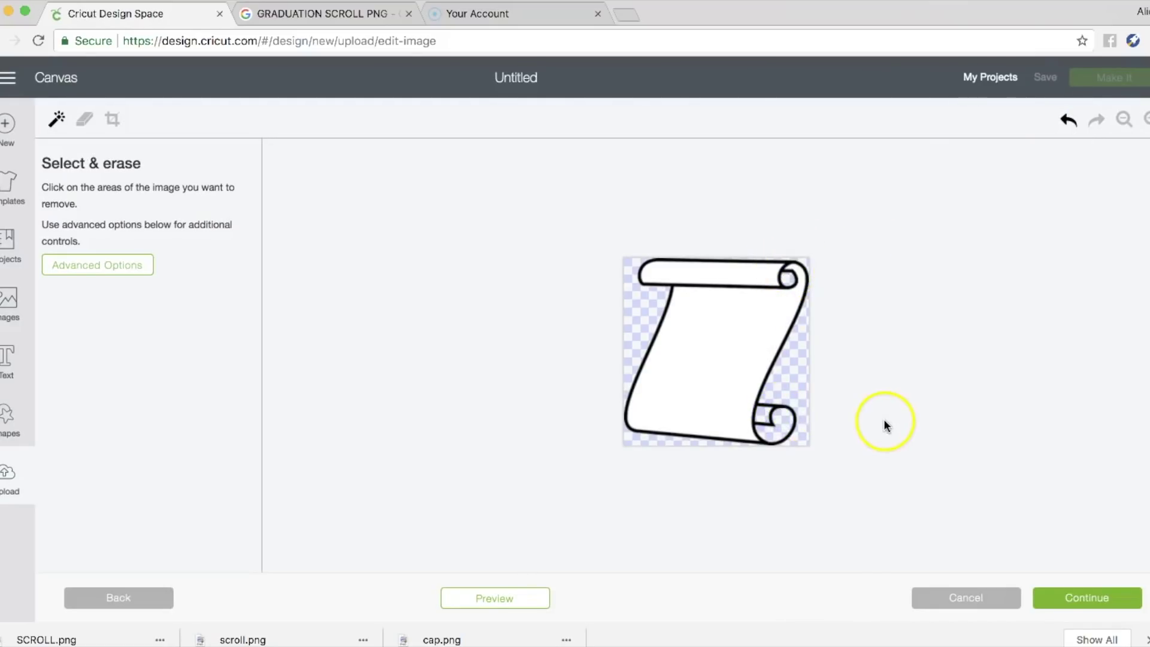
{"action": "left_click", "coordinate": [1092, 597]}
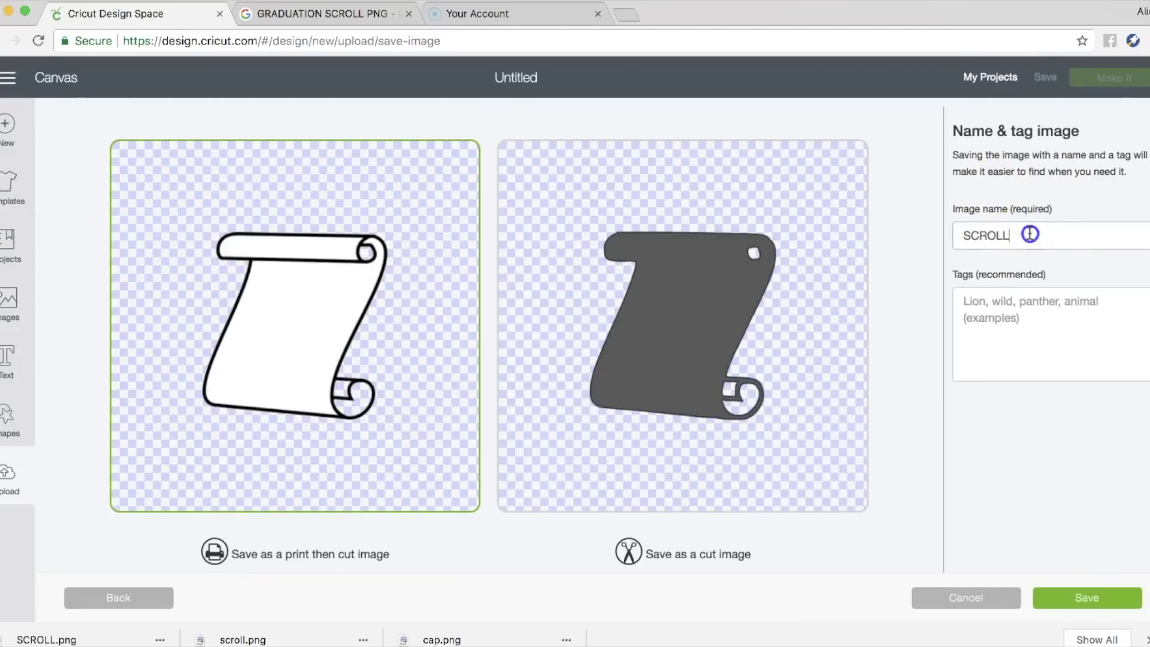
{"action": "key", "text": "BackSpace"}
{"action": "type", "text": "4"}
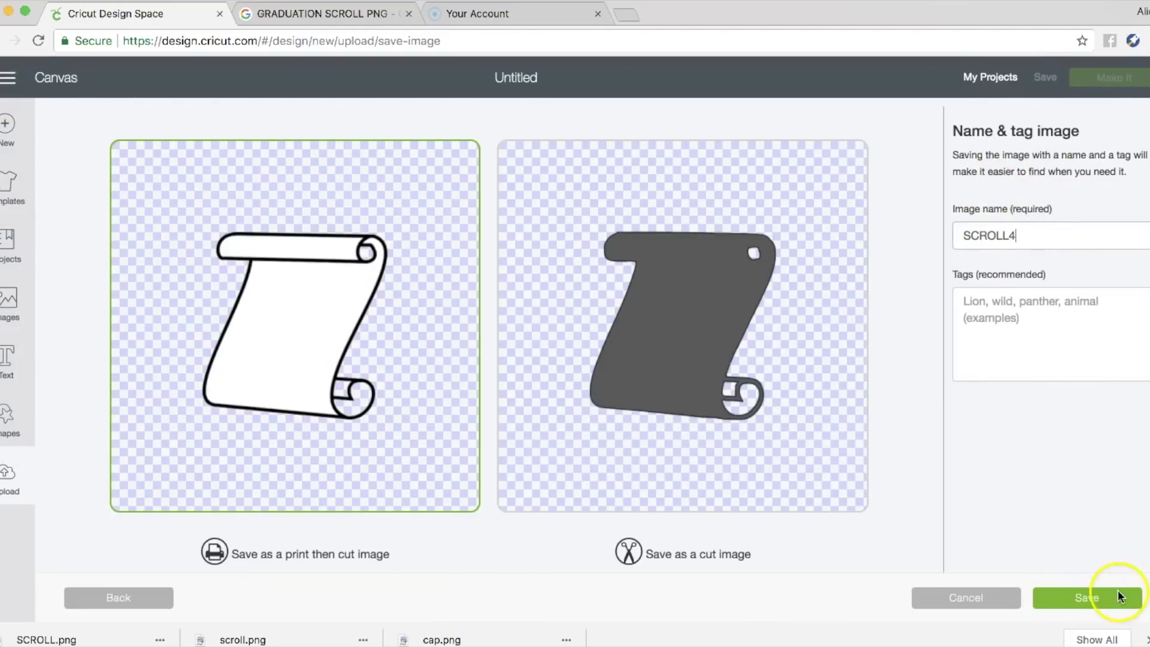
{"action": "left_click", "coordinate": [1087, 605]}
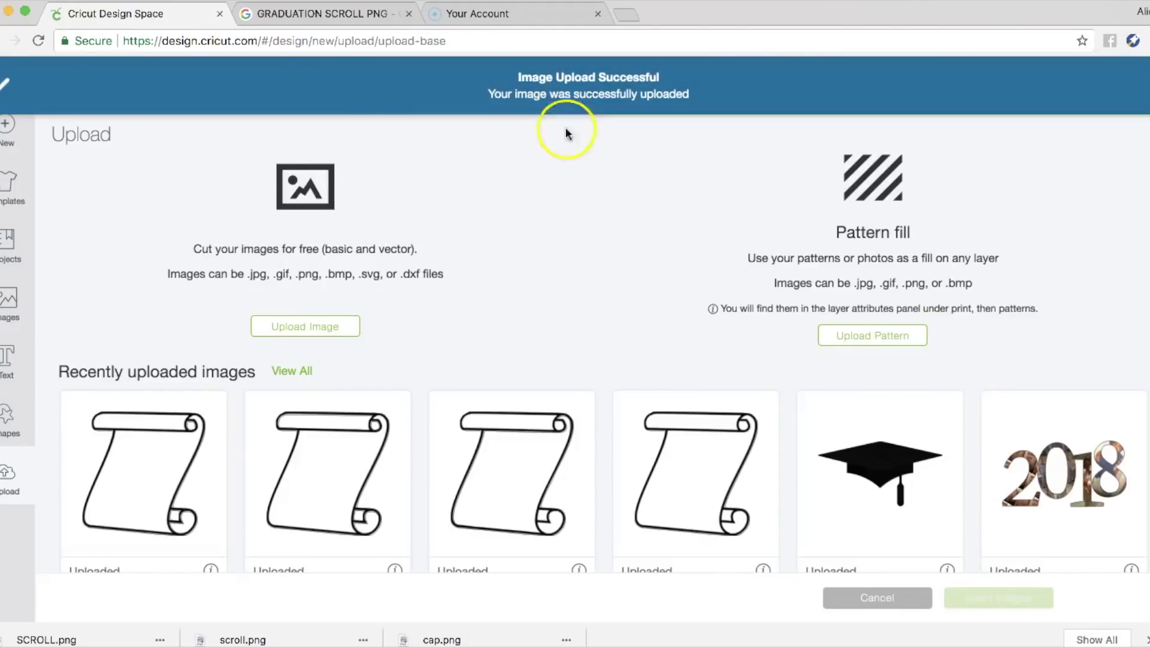
Step: Insert the four recently uploaded scroll images together onto the canvas
{"action": "left_click", "coordinate": [742, 459]}
{"action": "left_click", "coordinate": [542, 434]}
{"action": "left_click", "coordinate": [326, 481]}
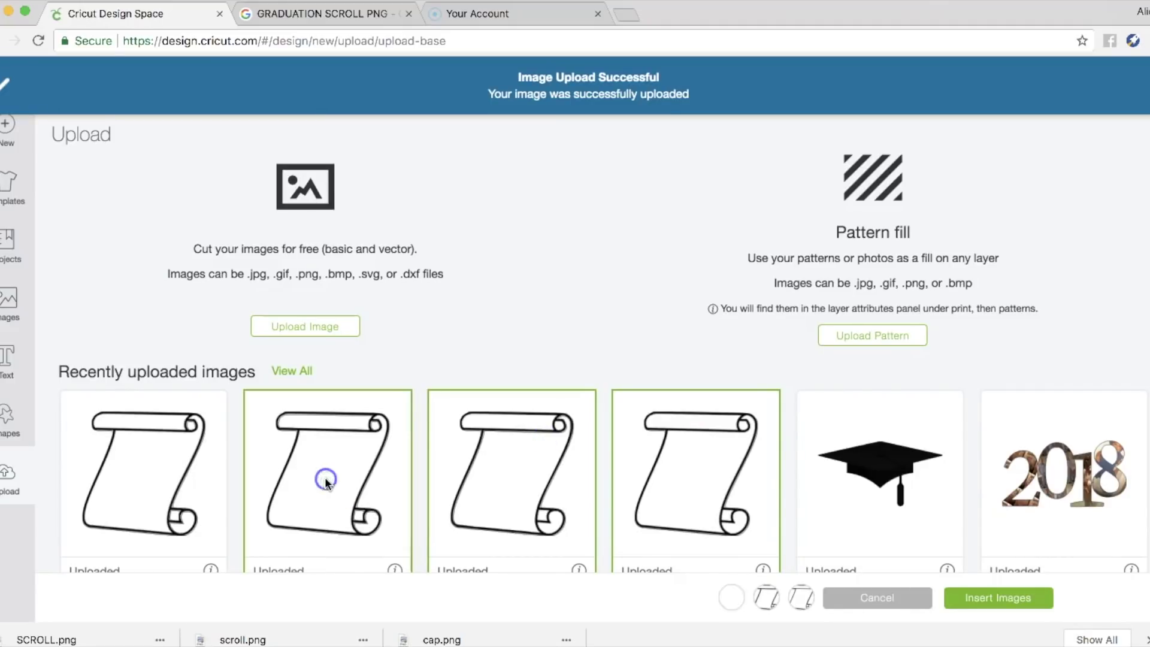
{"action": "left_click", "coordinate": [162, 479]}
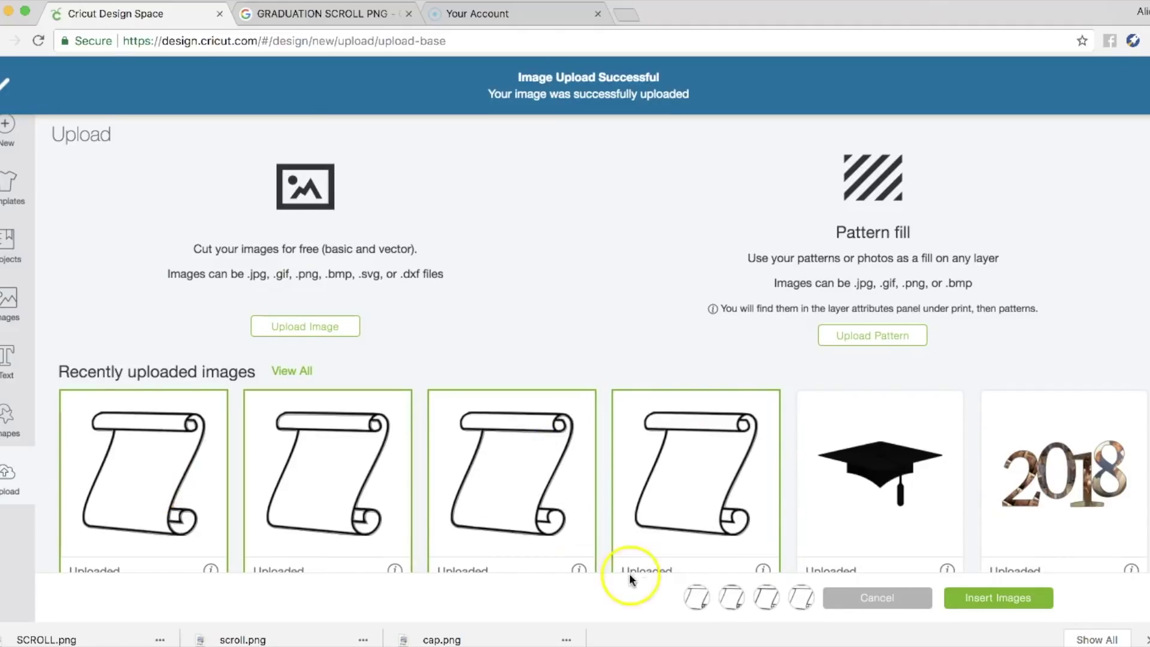
{"action": "left_click", "coordinate": [962, 593]}
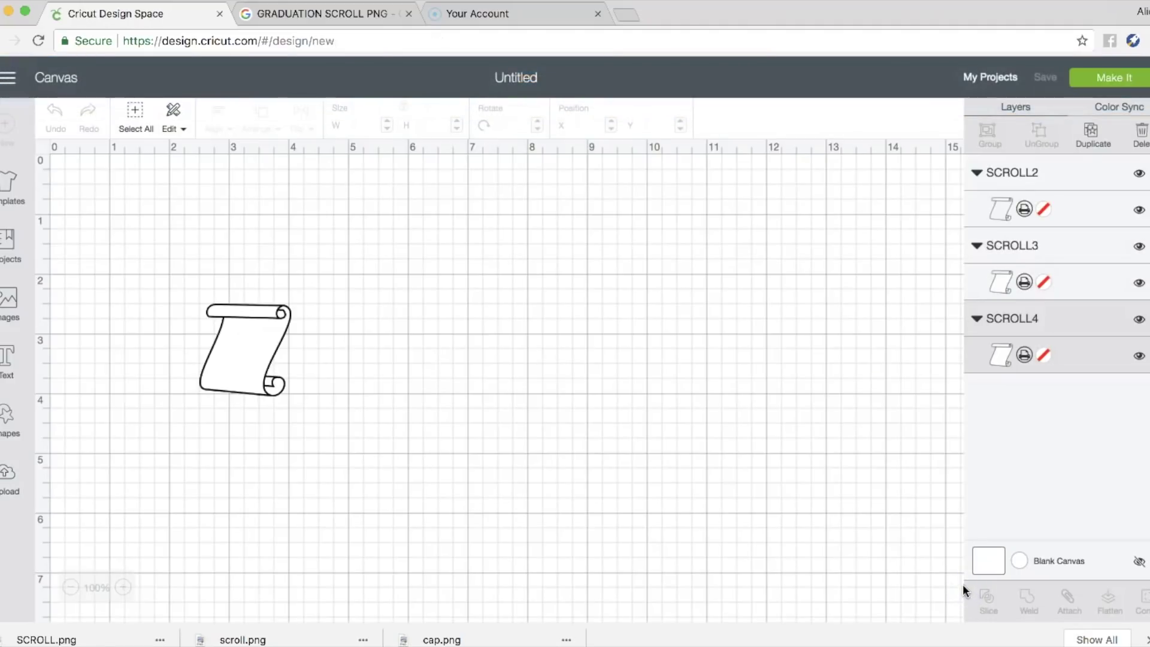
{"action": "left_click", "coordinate": [1031, 234]}
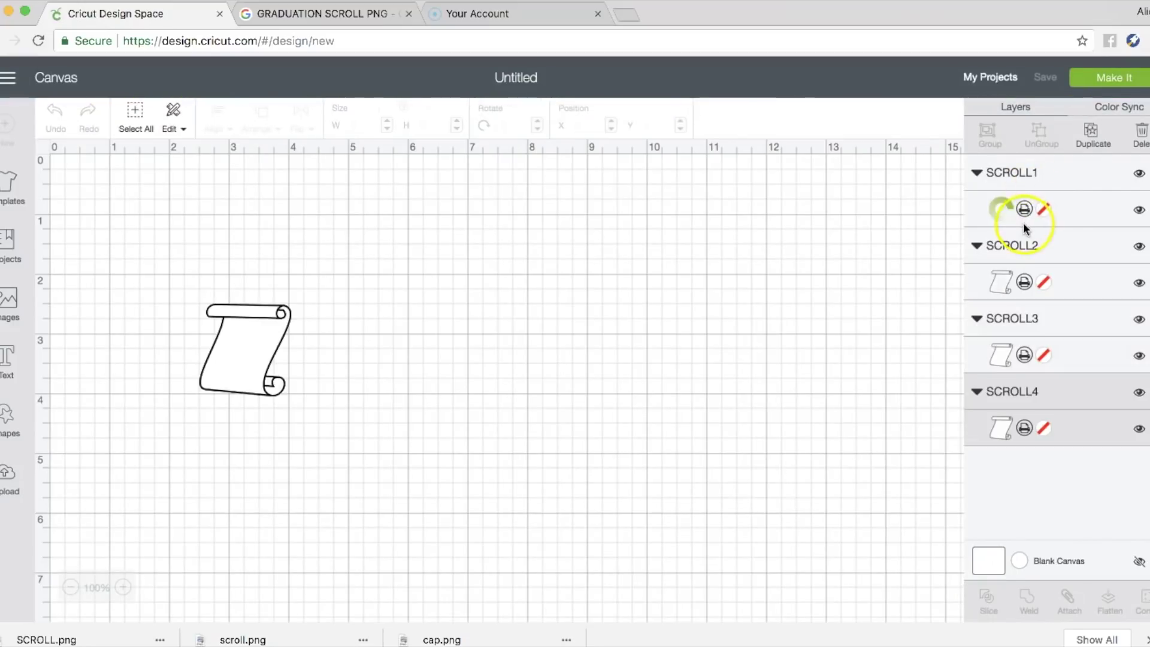
Step: Spread the four overlapping scrolls apart into a horizontal row across the canvas
{"action": "mouse_move", "coordinate": [317, 406]}
{"action": "left_mouse_down"}
{"action": "mouse_move", "coordinate": [393, 397]}
{"action": "mouse_move", "coordinate": [333, 400]}
{"action": "left_mouse_up"}
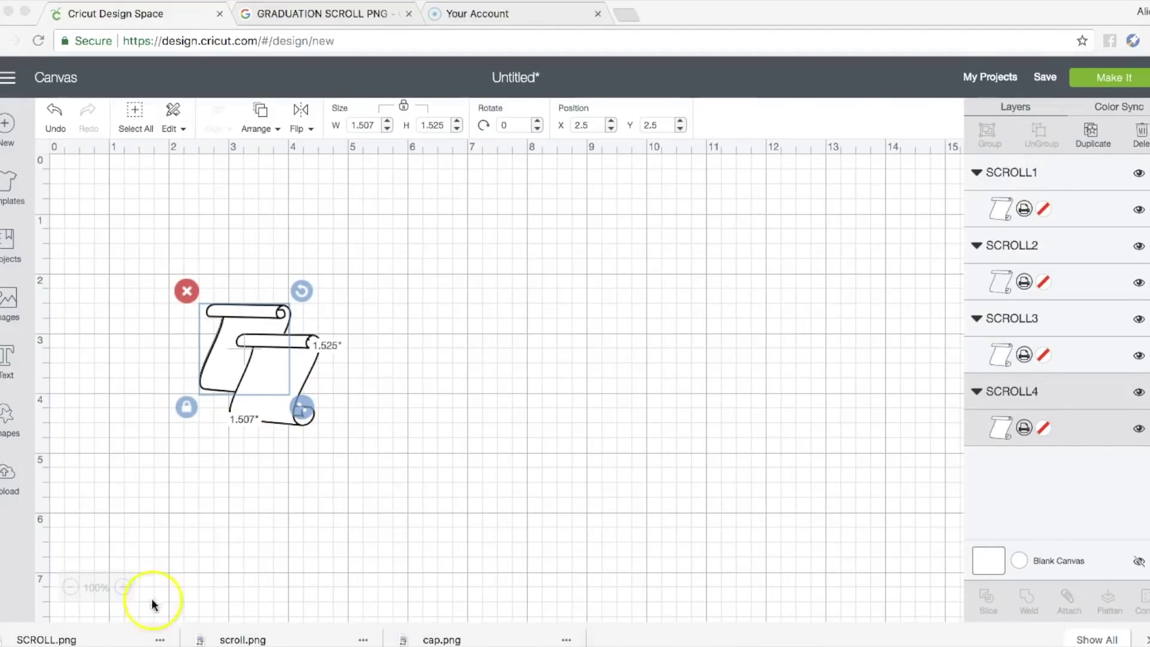
{"action": "left_click", "coordinate": [281, 410]}
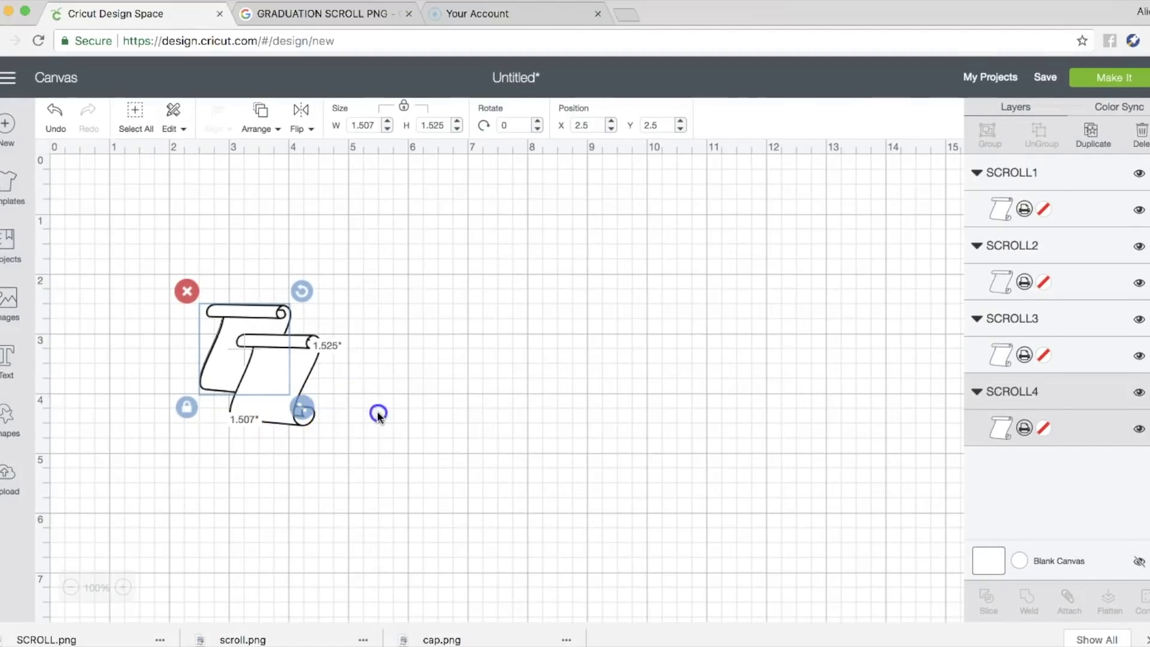
{"action": "left_click_drag", "start_coordinate": [243, 368], "coordinate": [548, 350]}
{"action": "left_click_drag", "start_coordinate": [296, 372], "coordinate": [431, 336]}
{"action": "left_click_drag", "start_coordinate": [244, 359], "coordinate": [657, 351]}
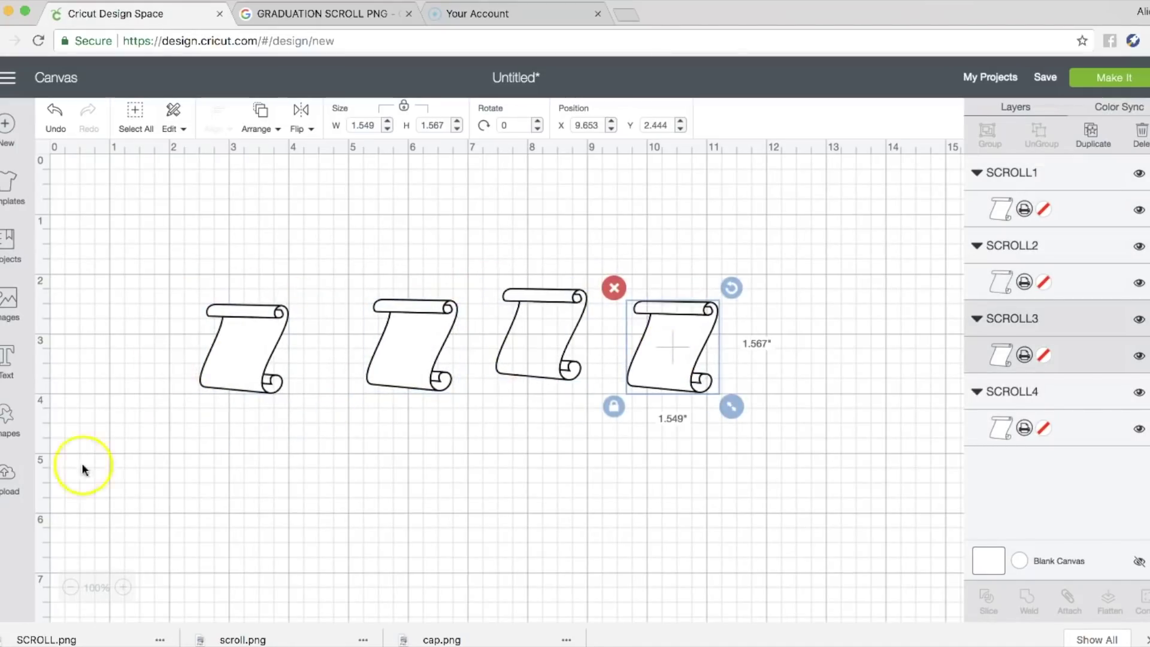
Step: Start a pattern fill upload, search the computer for 2097 and choose IMG_2097.png
{"action": "left_click", "coordinate": [8, 477]}
{"action": "left_click", "coordinate": [885, 333]}
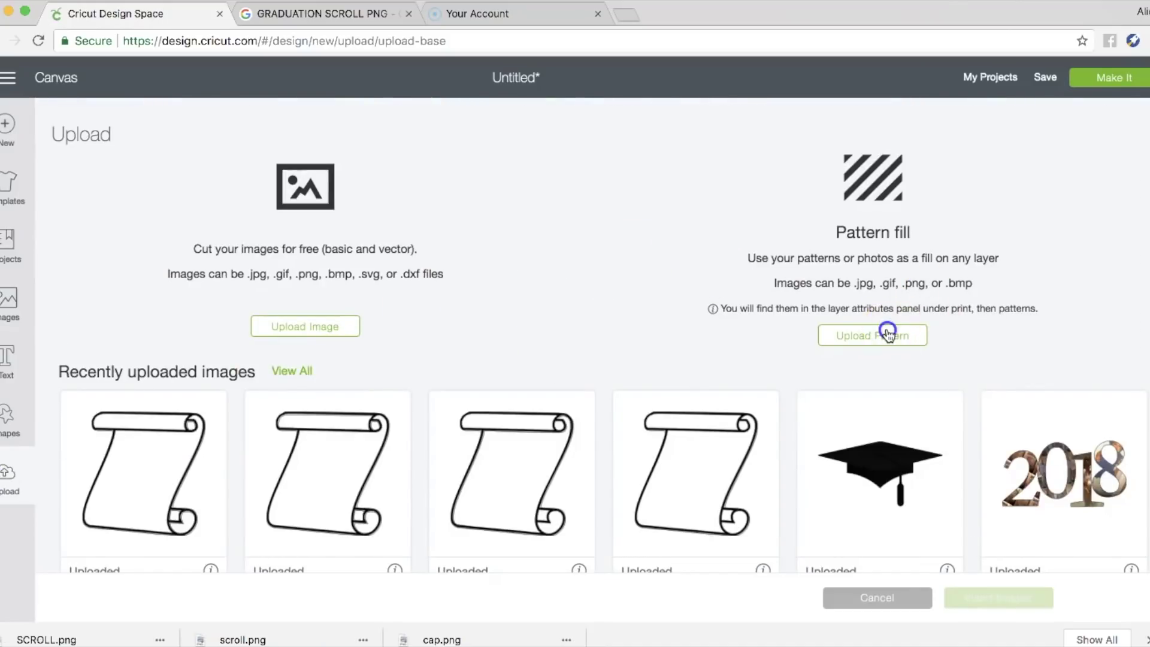
{"action": "left_click", "coordinate": [657, 335]}
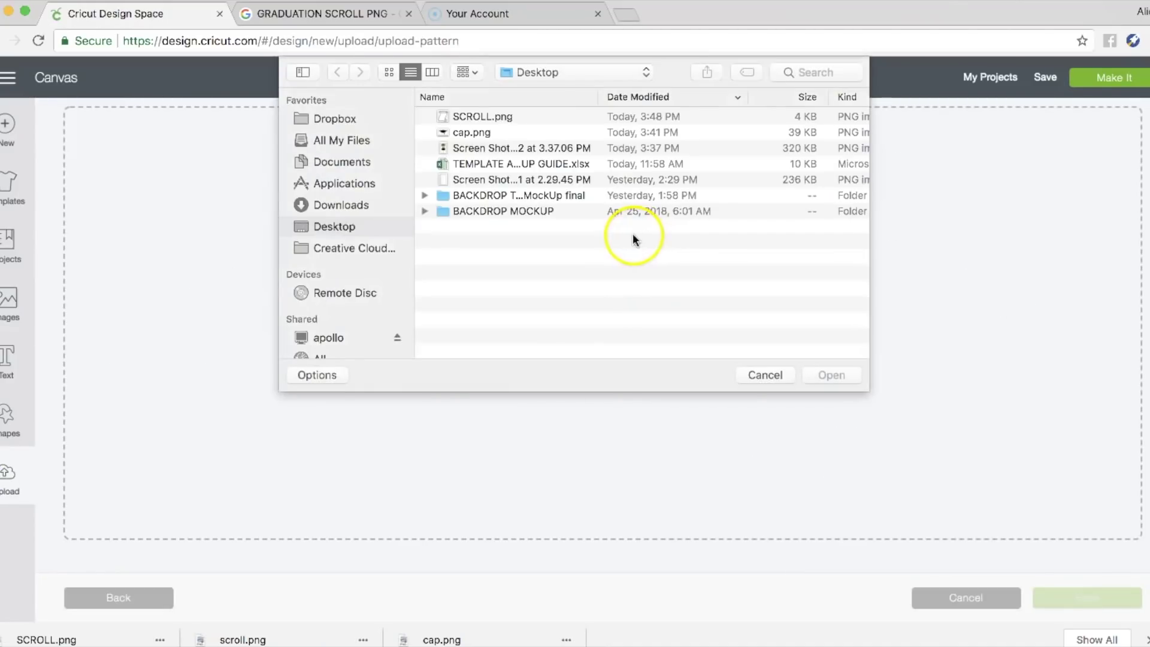
{"action": "left_click", "coordinate": [802, 72]}
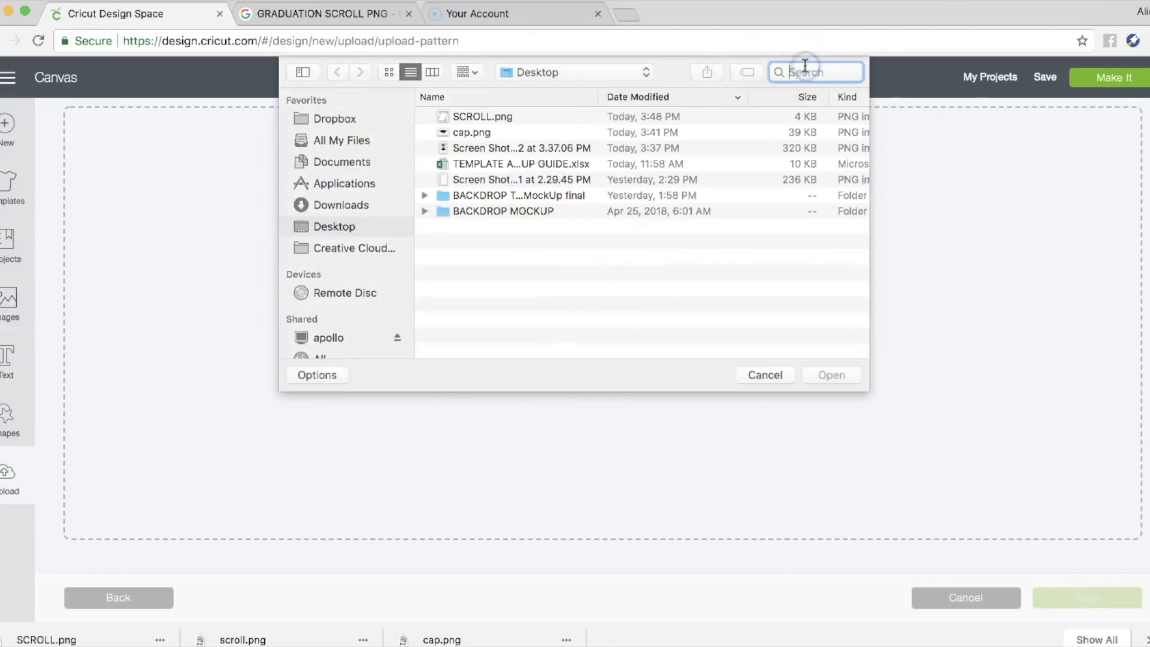
{"action": "type", "text": "2097"}
{"action": "key", "text": "Return"}
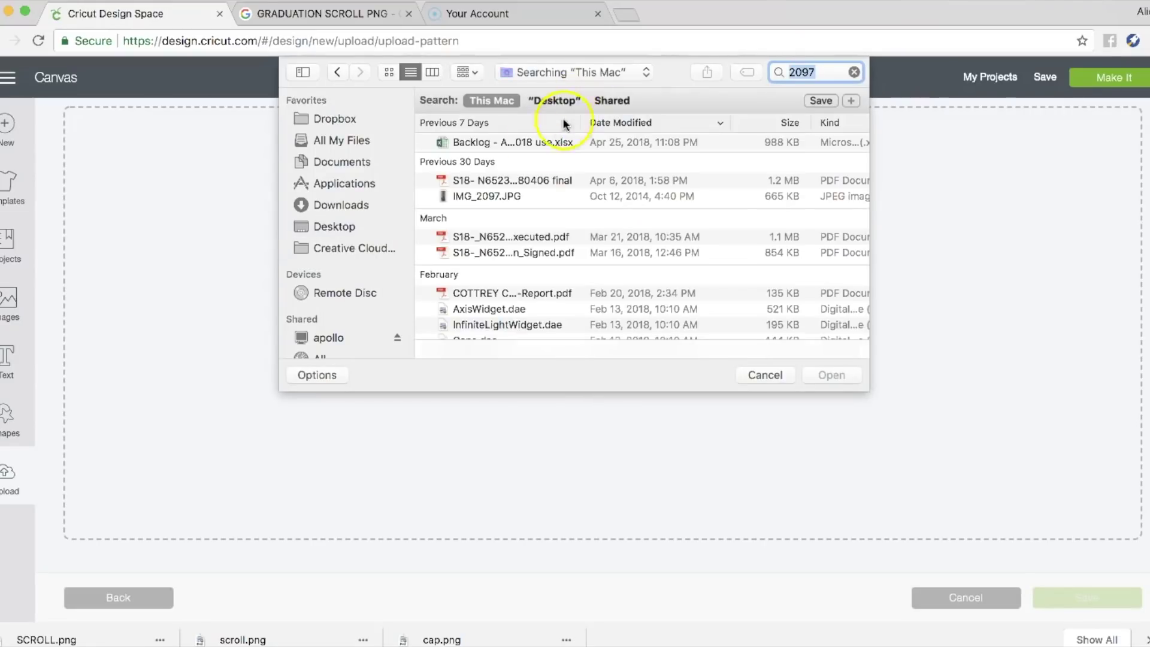
{"action": "scroll", "coordinate": [514, 192], "scroll_direction": "down", "scroll_amount": 10}
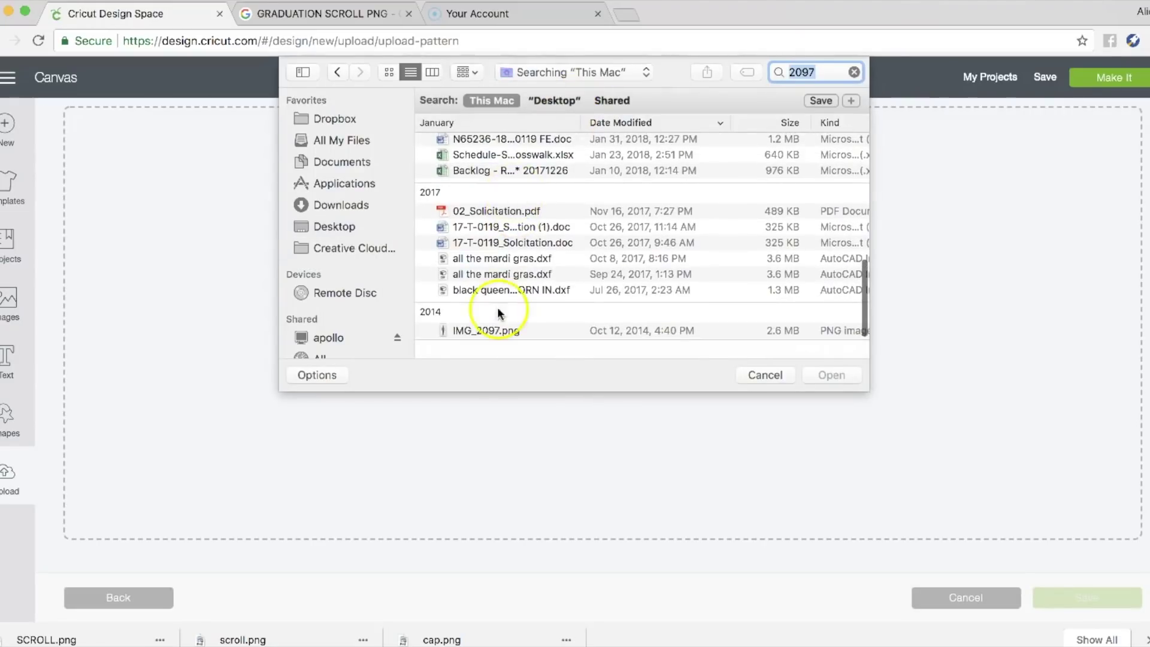
{"action": "left_click", "coordinate": [488, 330]}
{"action": "double_click", "coordinate": [488, 331]}
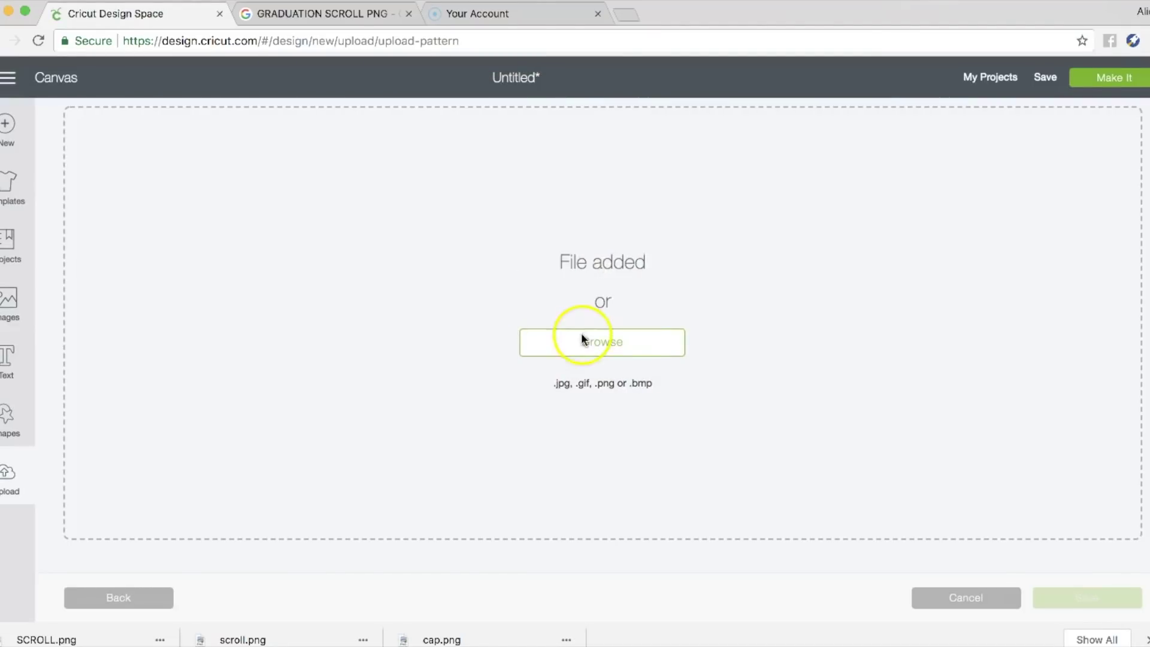
Step: Name the uploaded pattern grad and save it
{"action": "left_click_drag", "start_coordinate": [601, 222], "coordinate": [521, 207]}
{"action": "type", "text": "grad"}
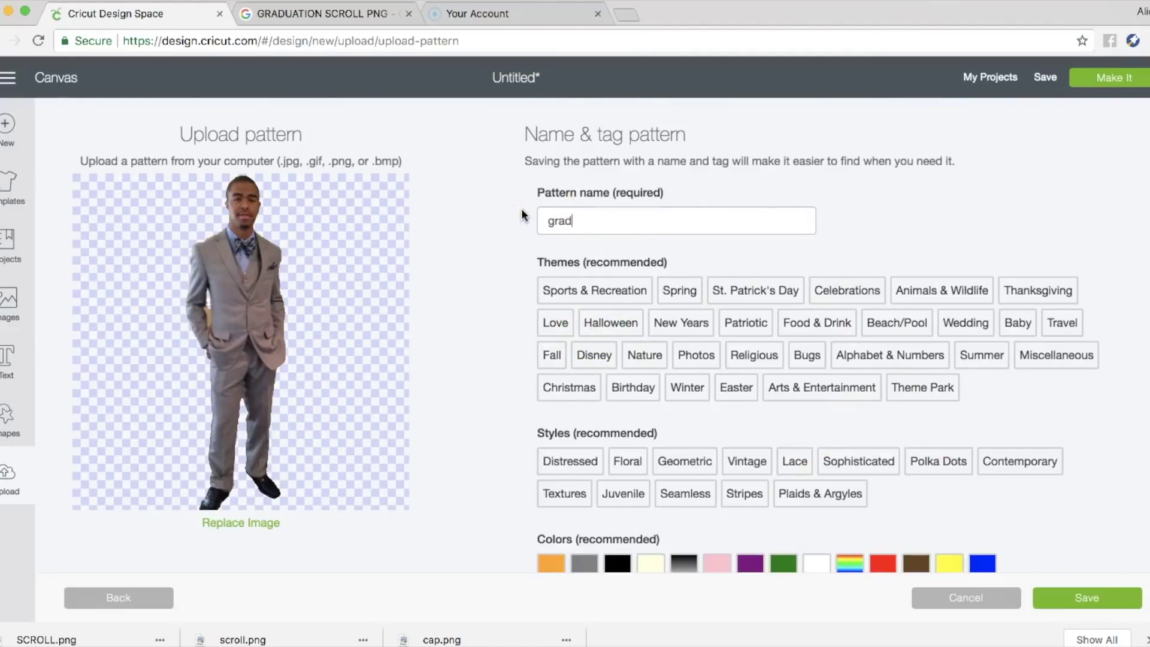
{"action": "left_click", "coordinate": [1075, 597]}
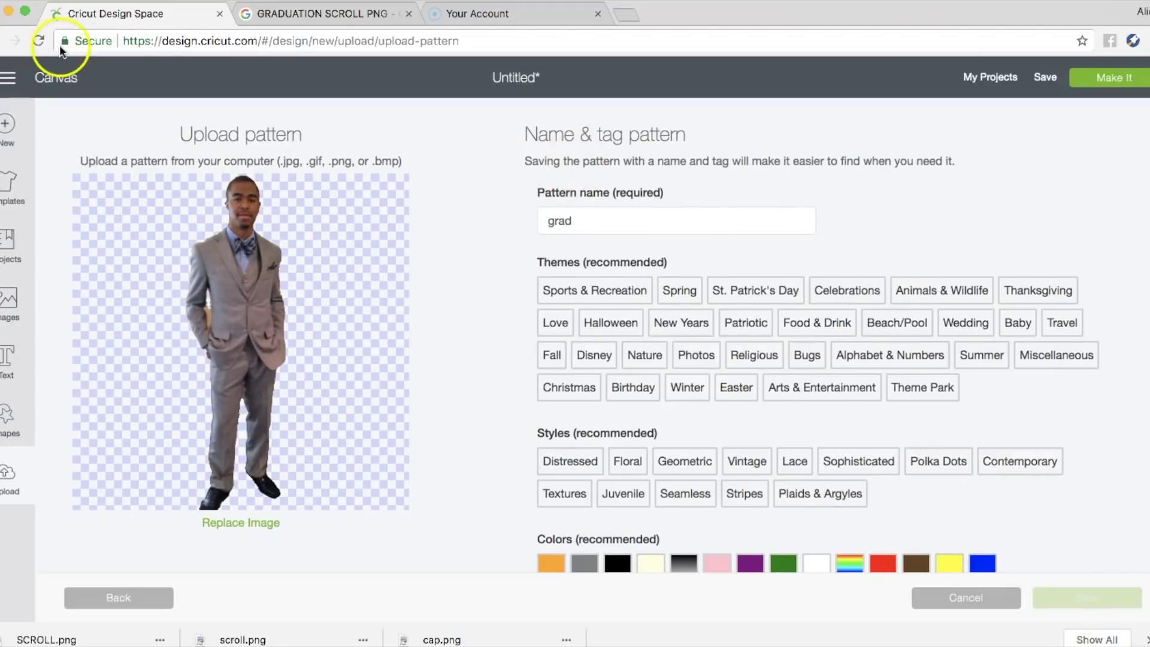
Step: Return to the canvas and fill the SCROLL4 print layer with the newly uploaded grad photo pattern
{"action": "left_click", "coordinate": [53, 78]}
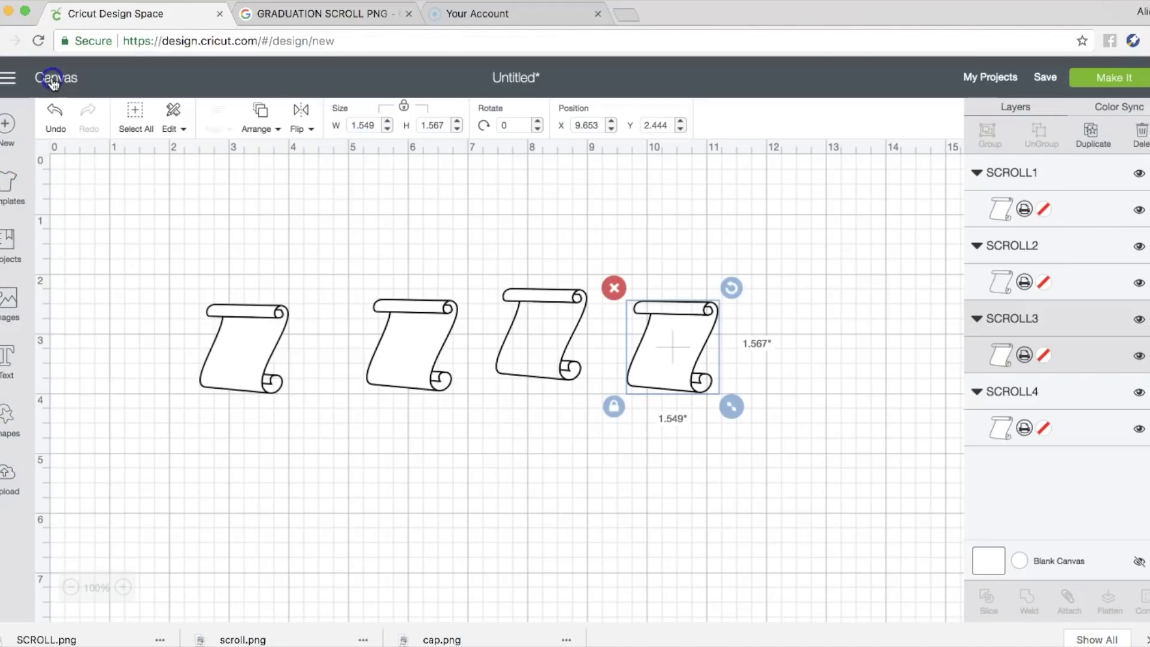
{"action": "left_click", "coordinate": [277, 311]}
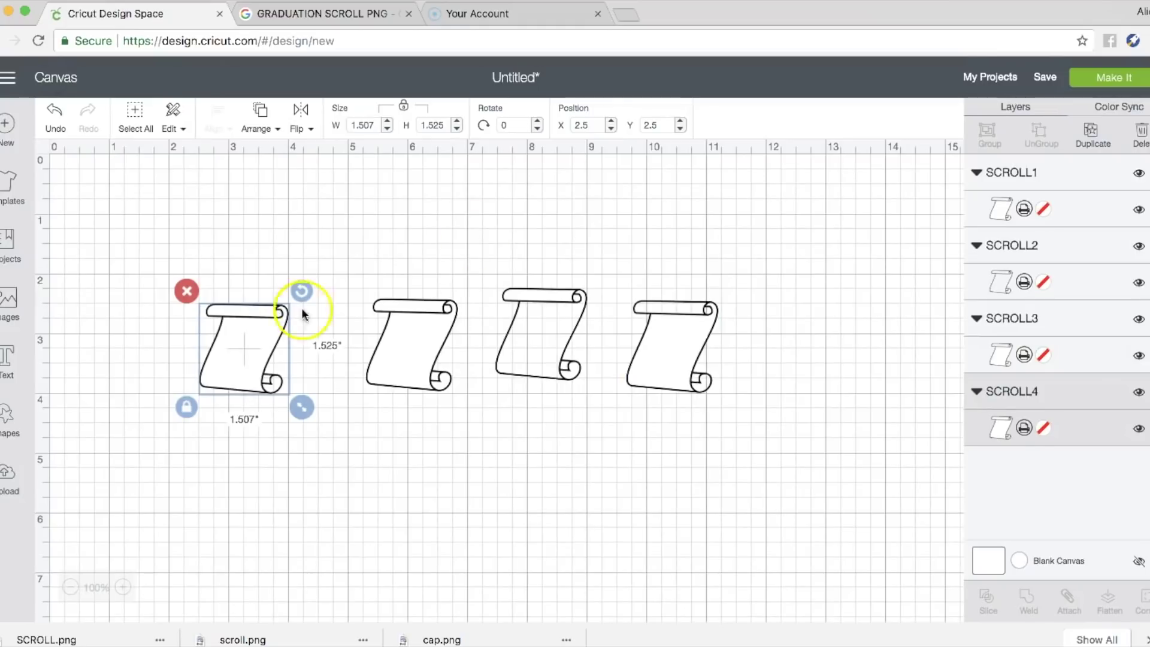
{"action": "left_click", "coordinate": [1025, 427]}
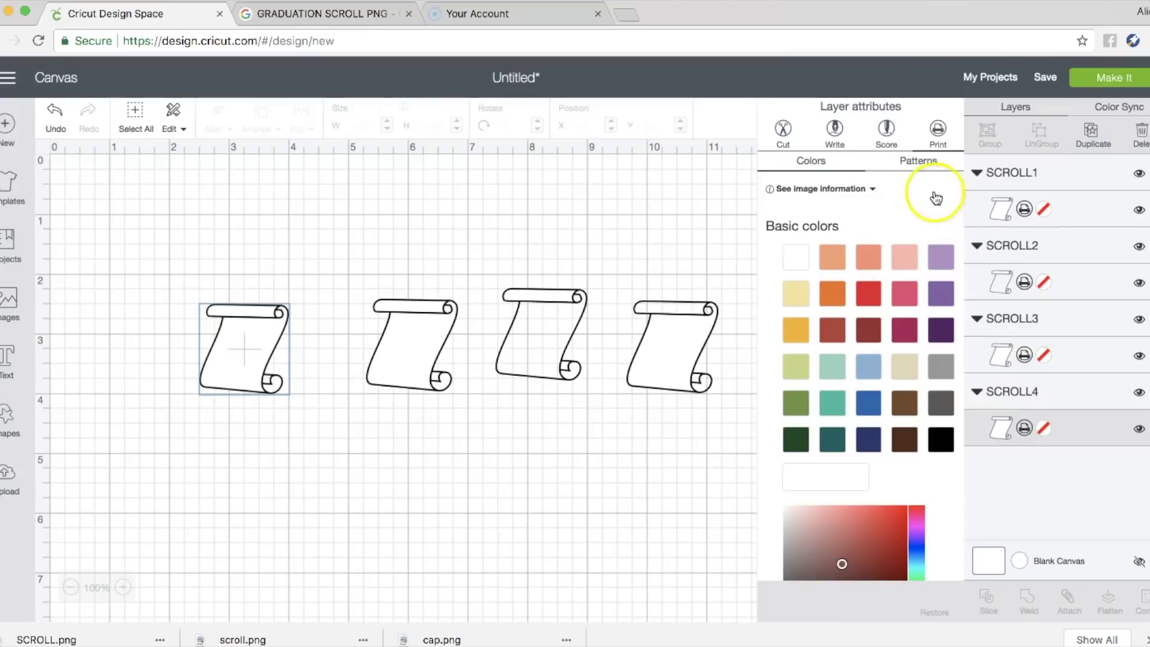
{"action": "left_click", "coordinate": [922, 161]}
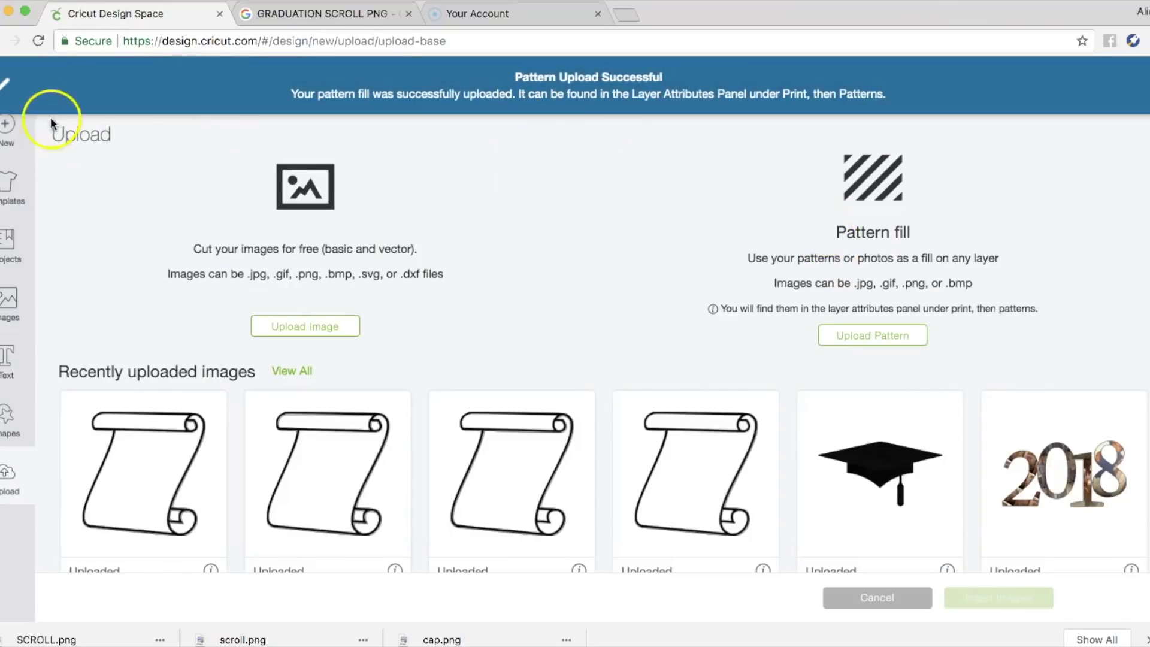
{"action": "left_click", "coordinate": [57, 75]}
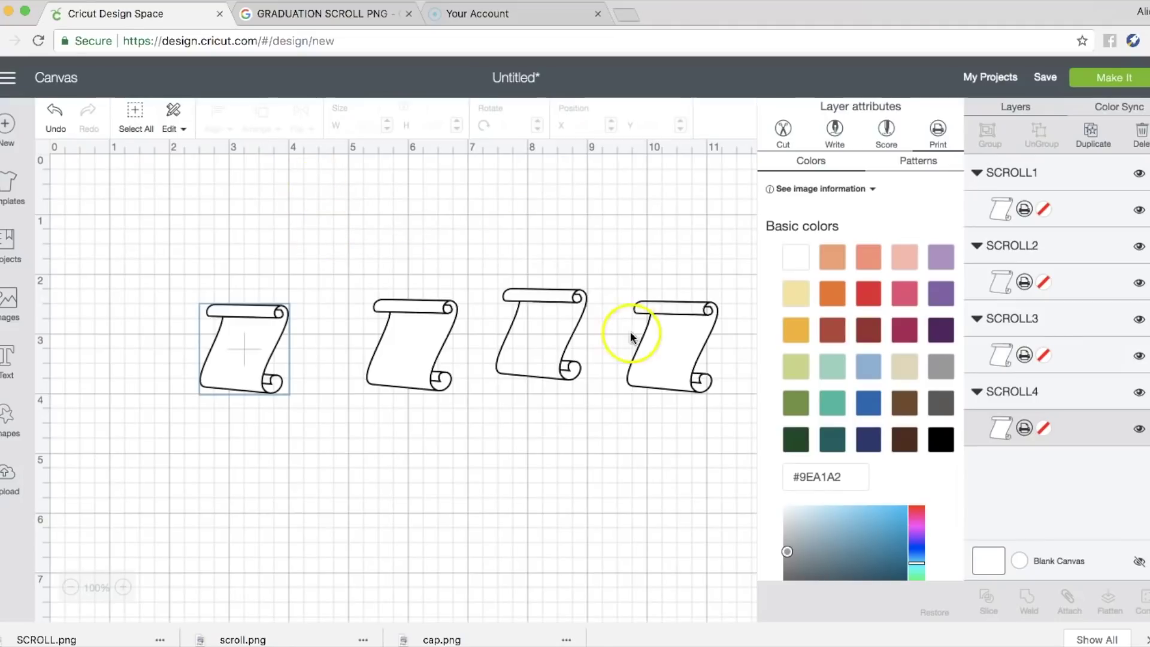
{"action": "left_click", "coordinate": [914, 172]}
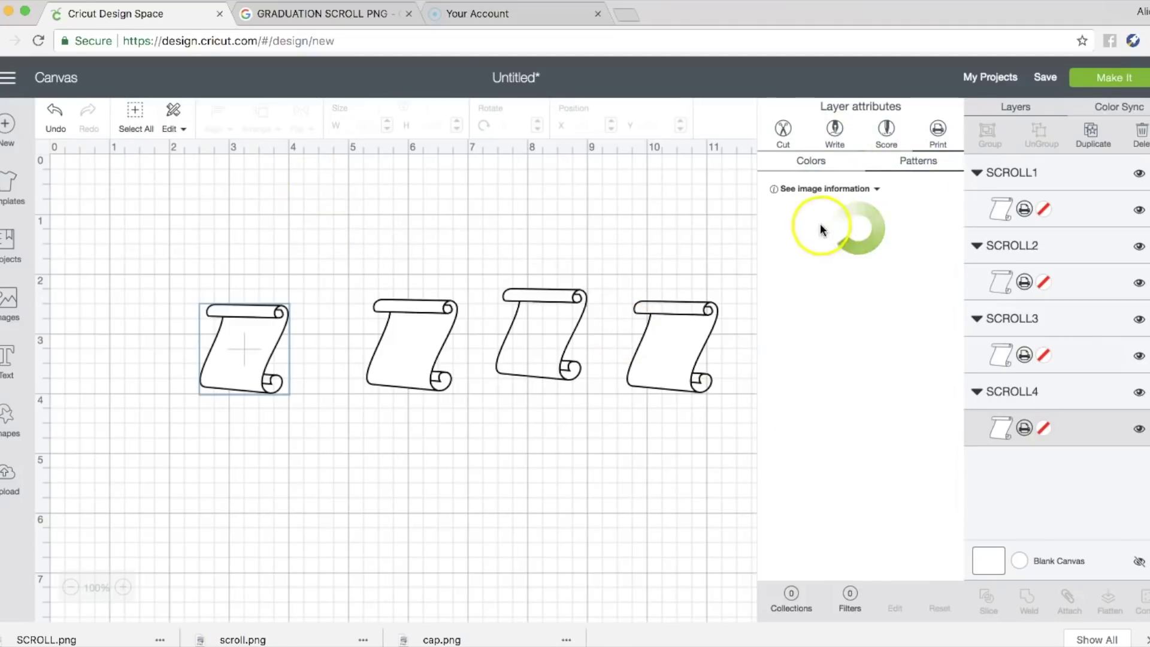
{"action": "left_click", "coordinate": [836, 225]}
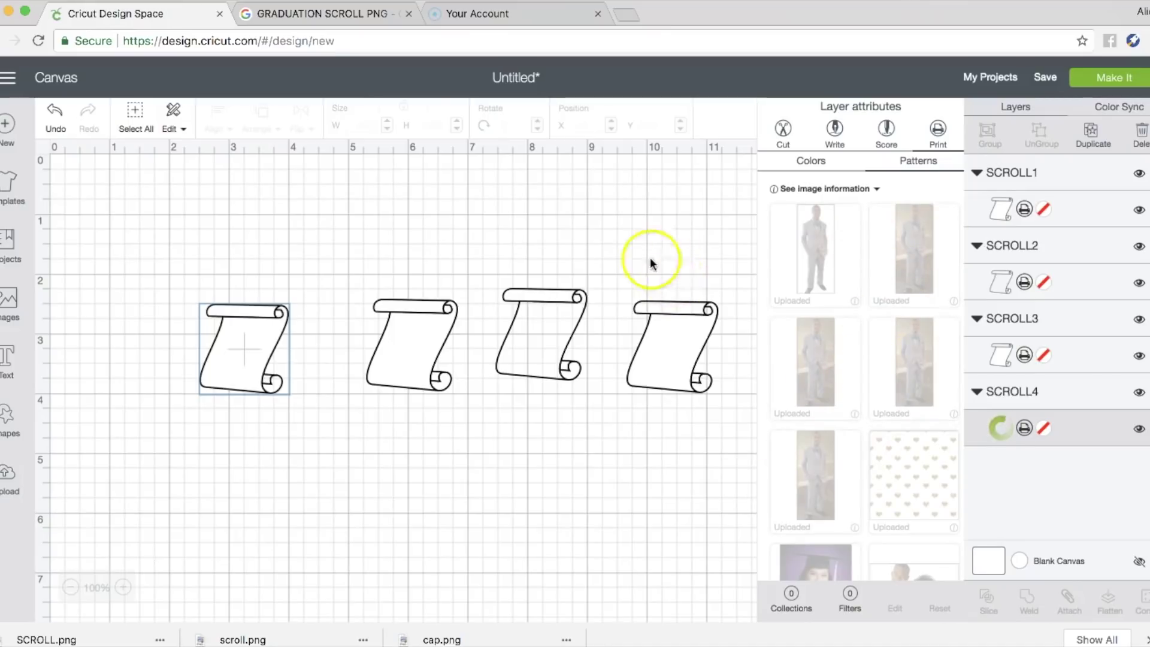
{"action": "scroll", "coordinate": [928, 419], "scroll_direction": "down", "scroll_amount": 10}
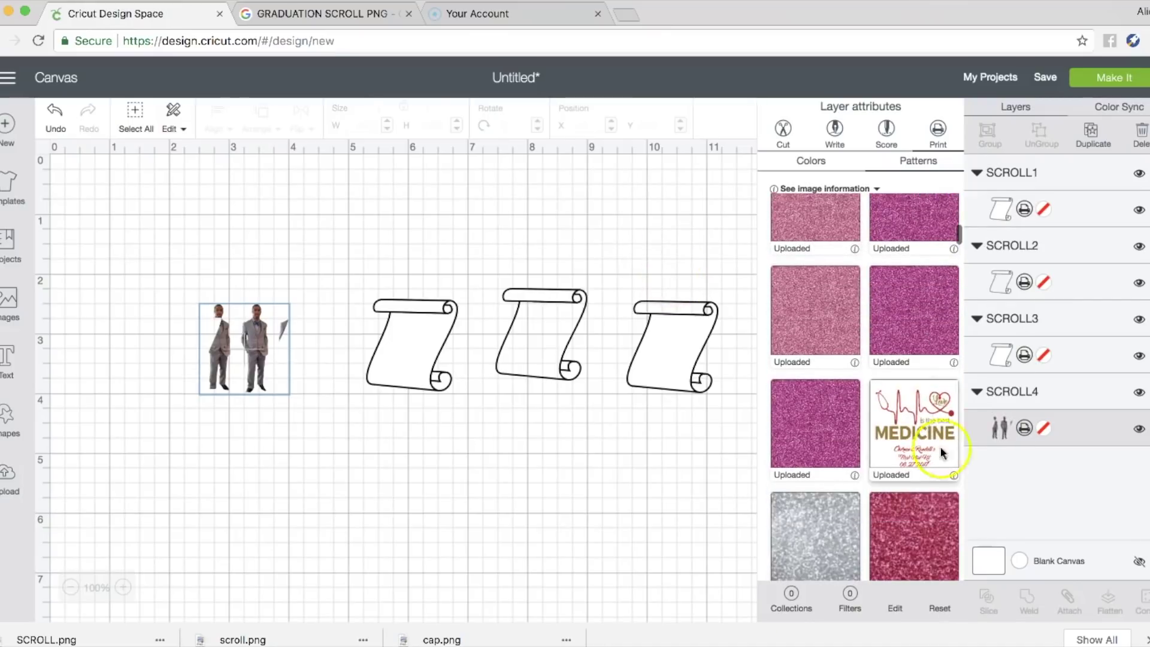
Step: Enlarge the photo-filled SCROLL4 to about 4.1 by 4.15 inches and move it to about X 0.92, Y 2.14
{"action": "left_click", "coordinate": [372, 269]}
{"action": "left_click", "coordinate": [270, 376]}
{"action": "left_click_drag", "start_coordinate": [282, 385], "coordinate": [544, 561]}
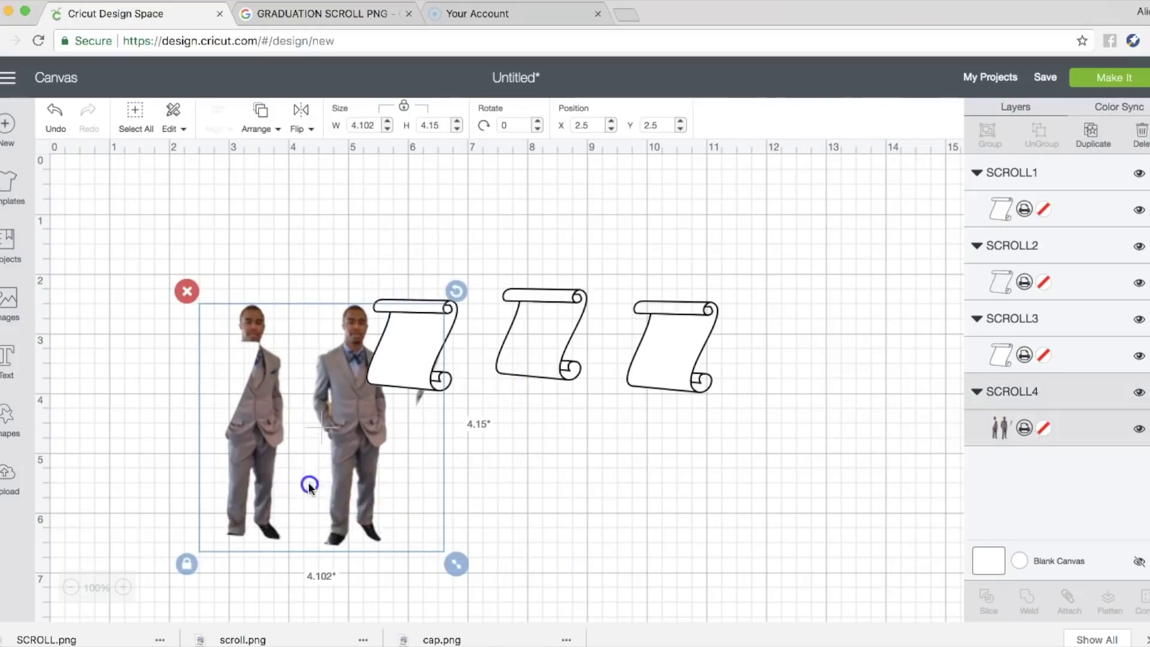
{"action": "left_click_drag", "start_coordinate": [308, 482], "coordinate": [214, 461]}
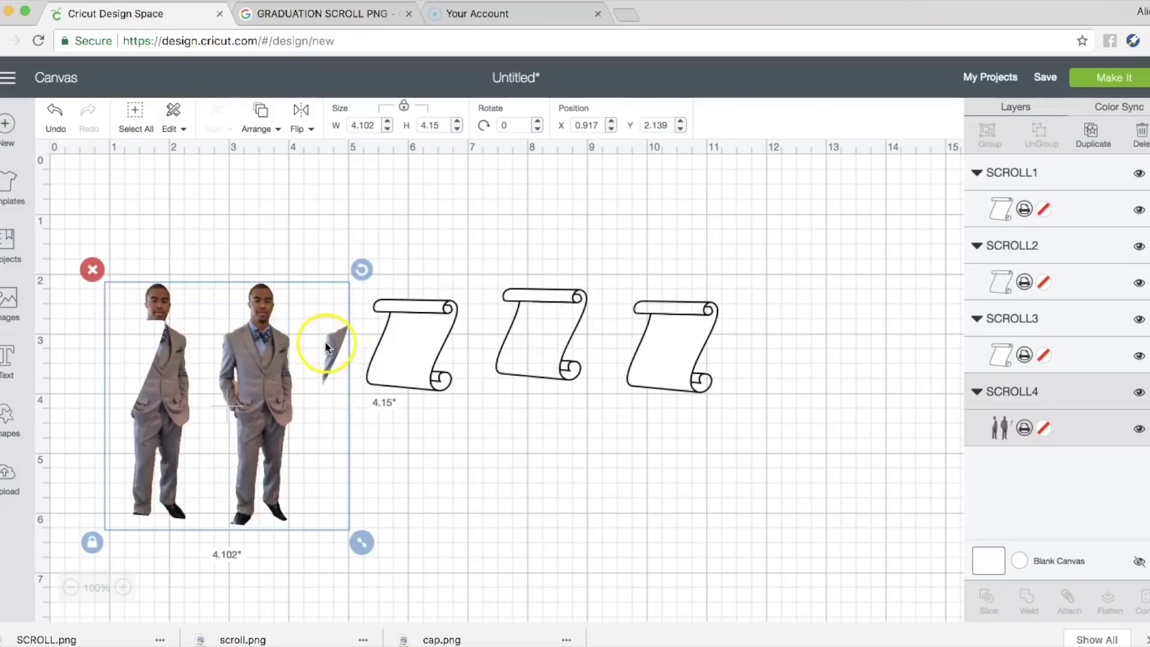
Step: Apply the grad photo pattern to the SCROLL3 print layer
{"action": "left_click", "coordinate": [451, 333]}
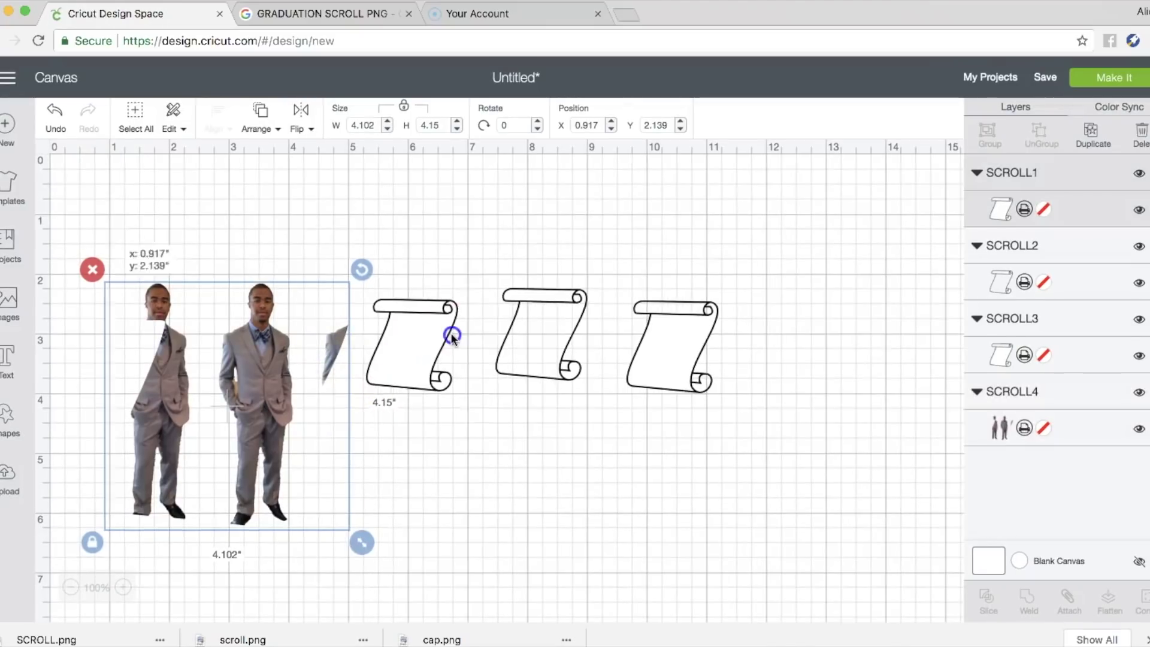
{"action": "left_click", "coordinate": [1024, 355]}
{"action": "left_click", "coordinate": [916, 163]}
{"action": "left_click", "coordinate": [835, 221]}
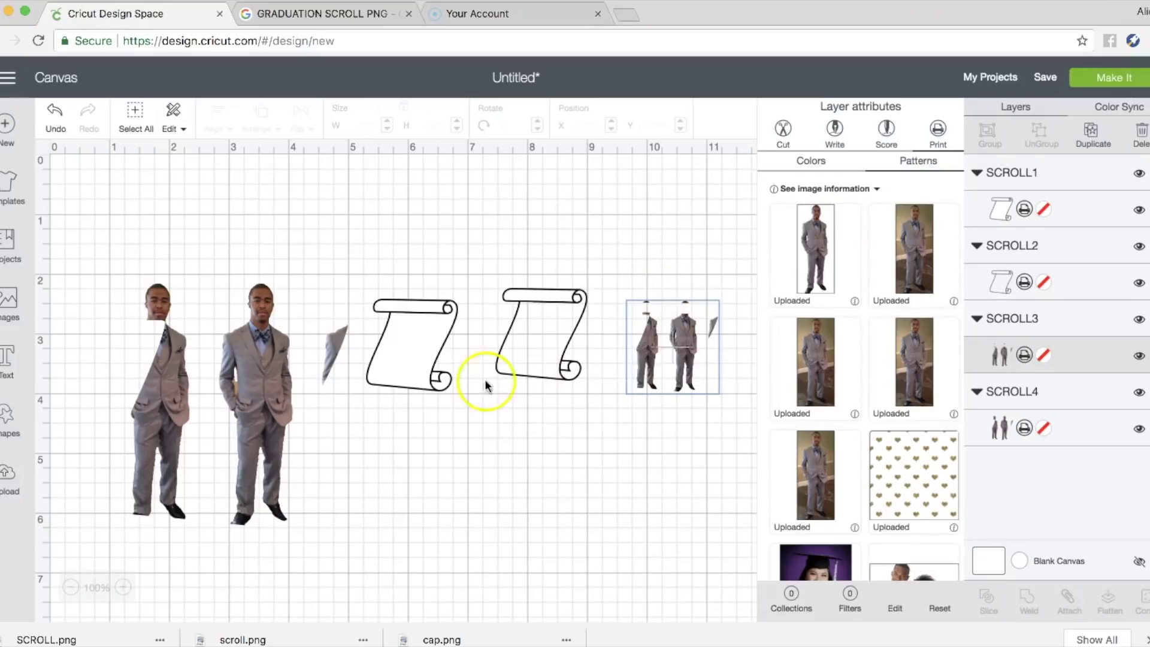
Step: Enlarge the photo-filled SCROLL3 to about 4.24 by 4.29 inches
{"action": "left_click", "coordinate": [661, 347]}
{"action": "left_click_drag", "start_coordinate": [733, 404], "coordinate": [904, 563]}
{"action": "left_click", "coordinate": [613, 468]}
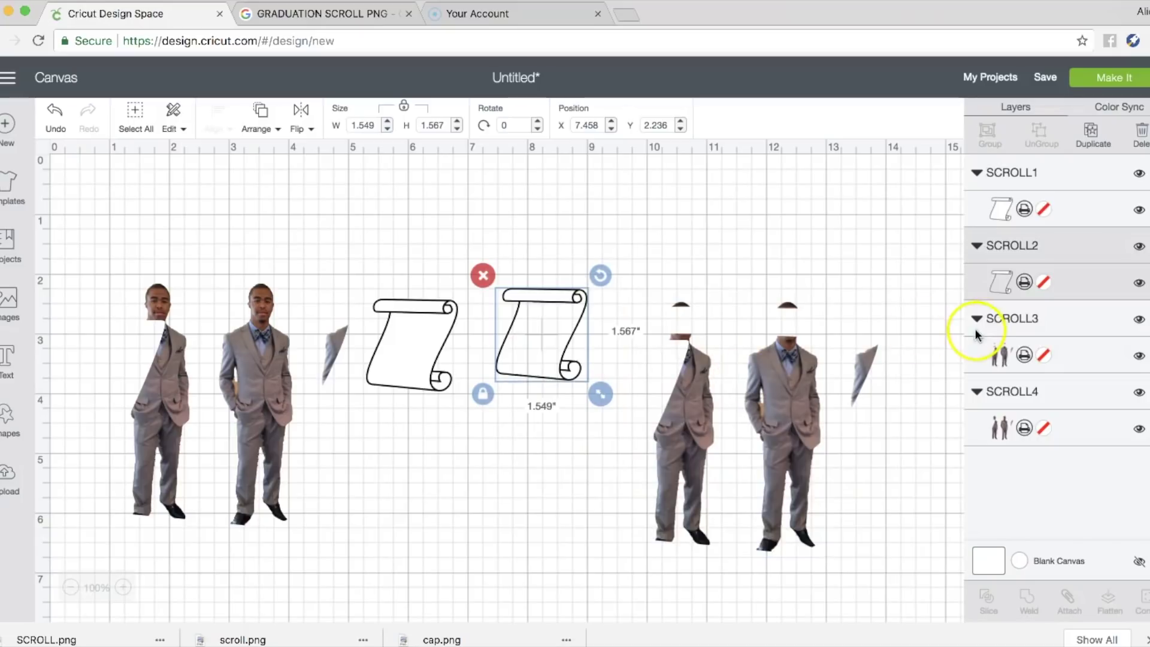
Step: Fill the SCROLL1 print layer with the uploaded cutout grad photo pattern and enlarge it to about 4.73 by 4.79 inches
{"action": "left_click", "coordinate": [1019, 216]}
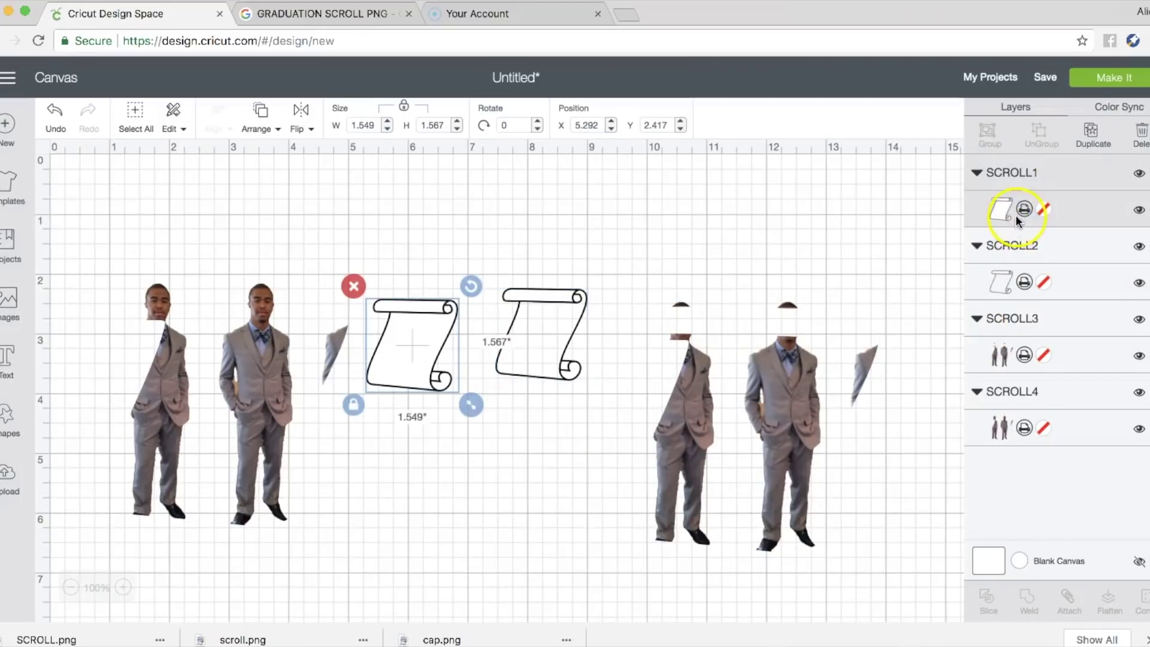
{"action": "left_click", "coordinate": [1018, 213]}
{"action": "left_click", "coordinate": [916, 166]}
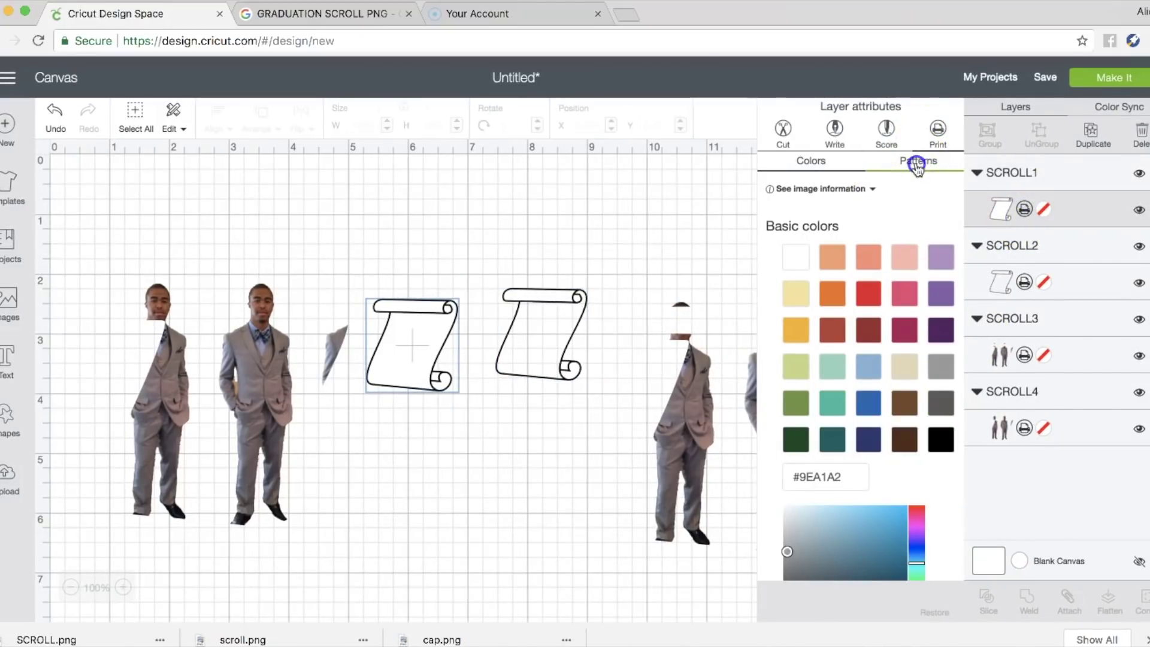
{"action": "left_click", "coordinate": [812, 263]}
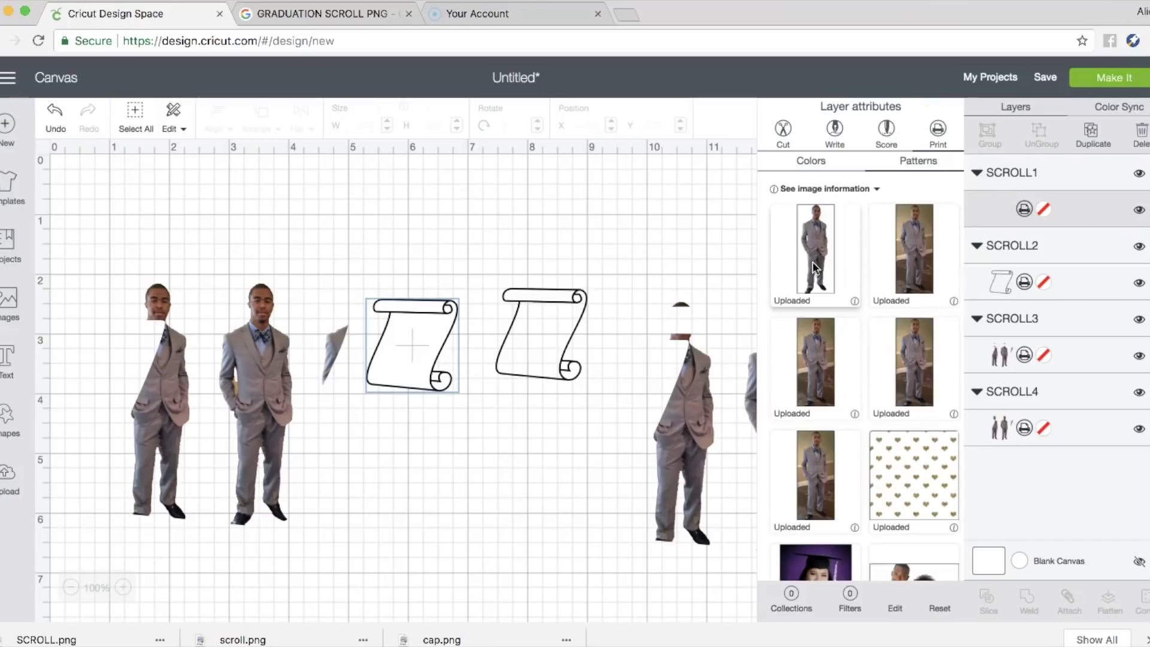
{"action": "left_click", "coordinate": [436, 390]}
{"action": "left_click_drag", "start_coordinate": [470, 403], "coordinate": [536, 542]}
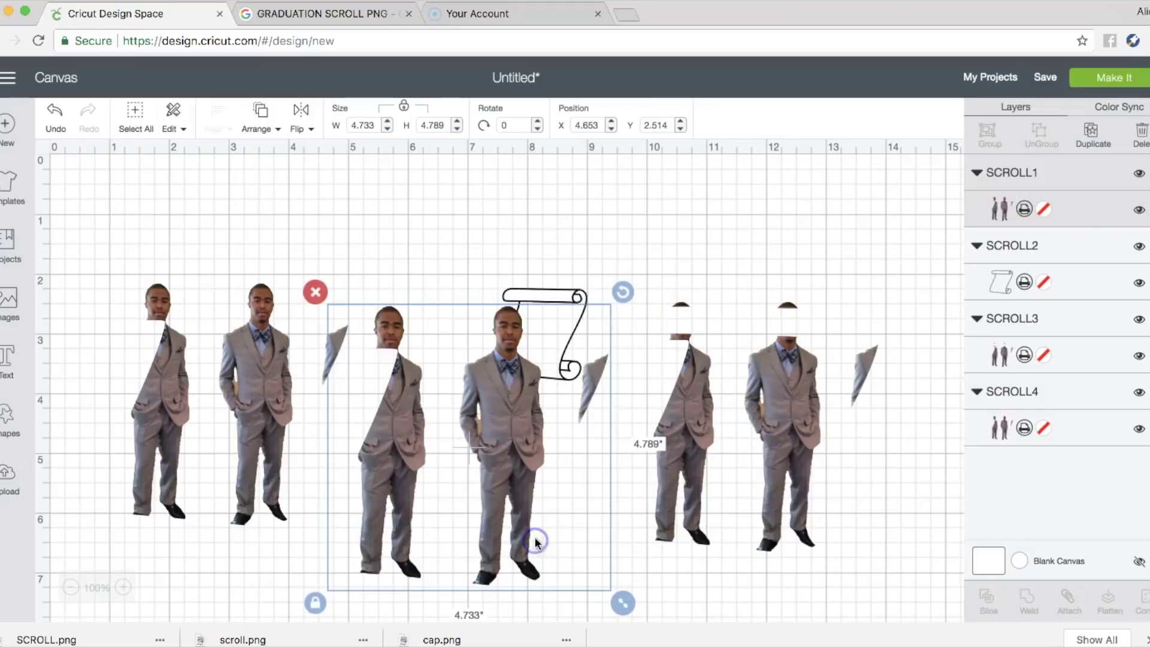
Step: Edit SCROLL1's pattern fill to horizontal -3 and scale 170, and move the scroll to about X 5.15, Y 2.18
{"action": "left_click", "coordinate": [1021, 208]}
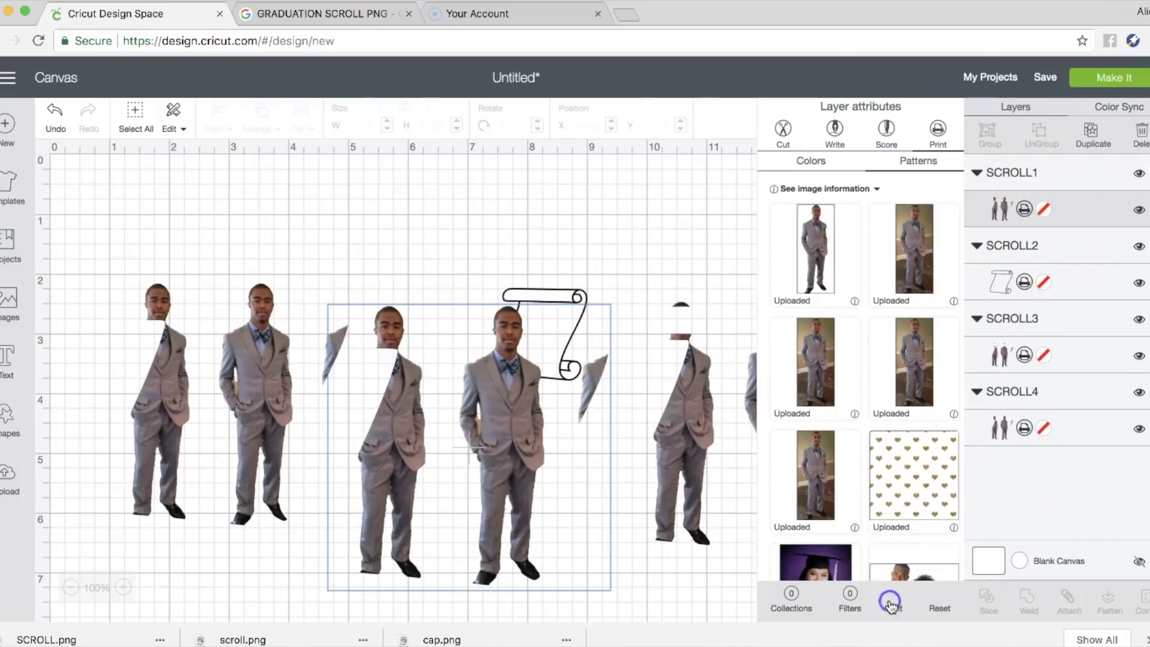
{"action": "left_click", "coordinate": [898, 604]}
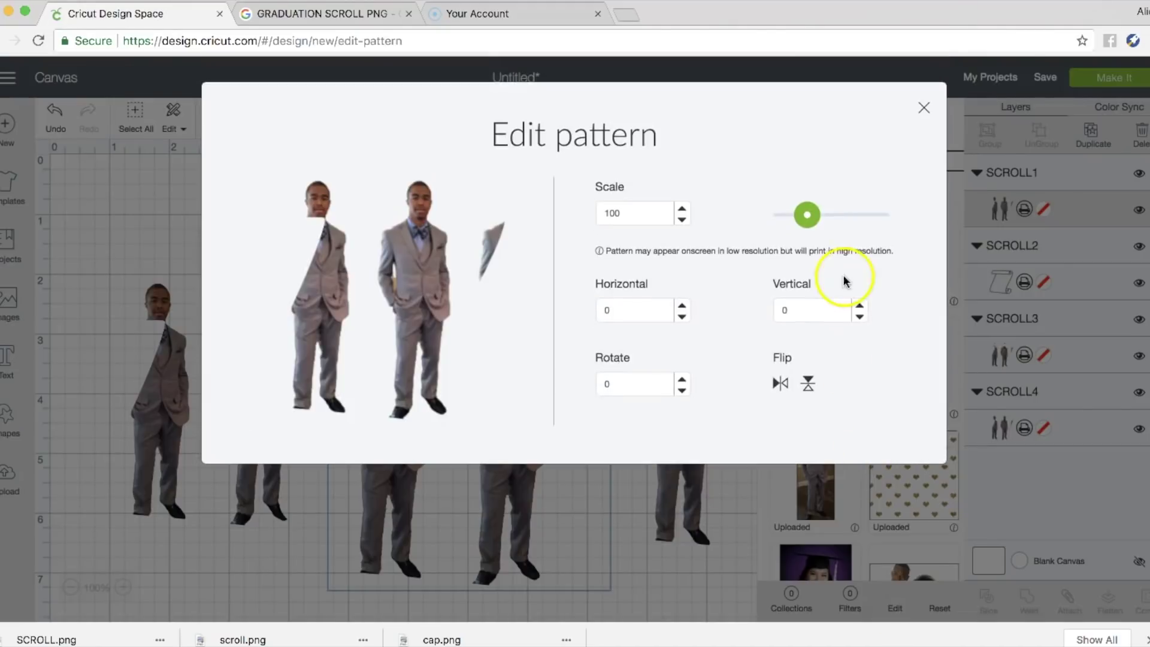
{"action": "left_click", "coordinate": [682, 317]}
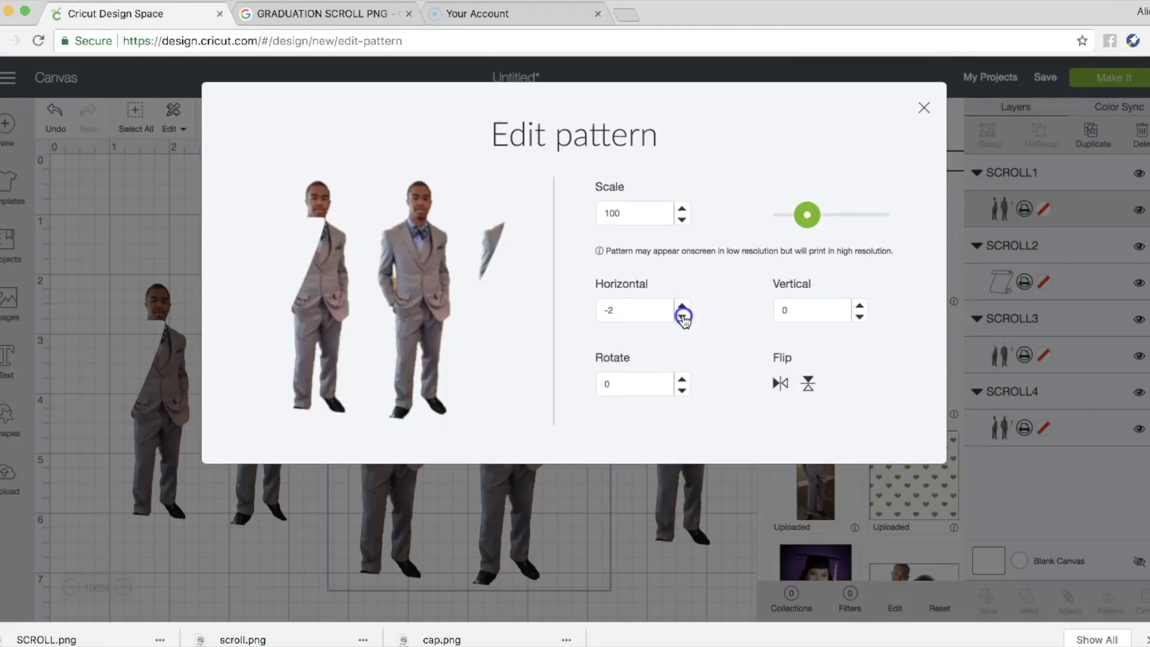
{"action": "left_click", "coordinate": [682, 317]}
{"action": "mouse_move", "coordinate": [806, 215]}
{"action": "left_mouse_down"}
{"action": "mouse_move", "coordinate": [844, 214]}
{"action": "mouse_move", "coordinate": [823, 214]}
{"action": "left_mouse_up"}
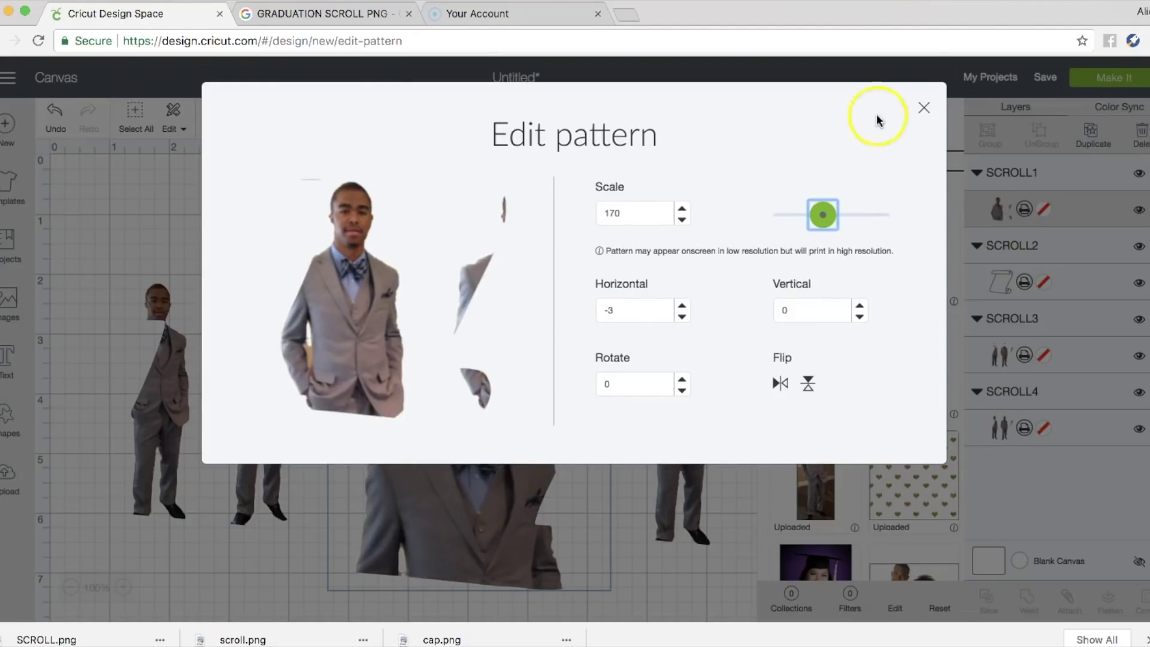
{"action": "left_click", "coordinate": [924, 108]}
{"action": "left_click_drag", "start_coordinate": [590, 353], "coordinate": [573, 412]}
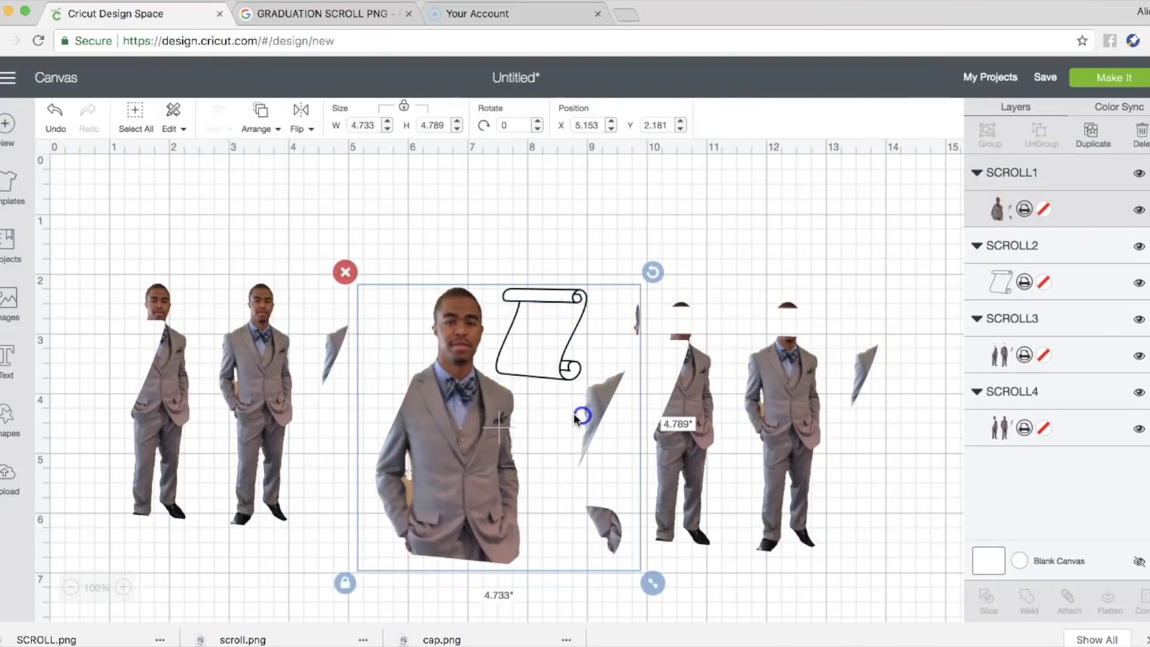
Step: Fill SCROLL1 with the uploaded photo pattern that keeps its background, and move it to about X 4.33, Y 0.07
{"action": "left_click", "coordinate": [1025, 209]}
{"action": "left_click", "coordinate": [916, 225]}
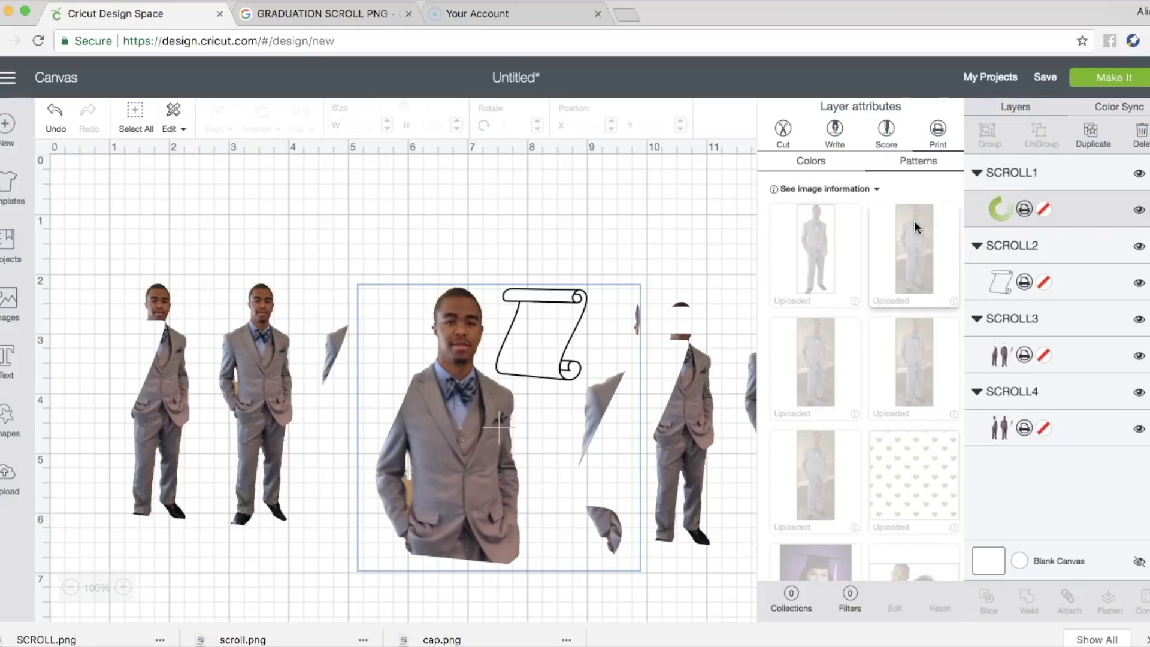
{"action": "left_click", "coordinate": [652, 222]}
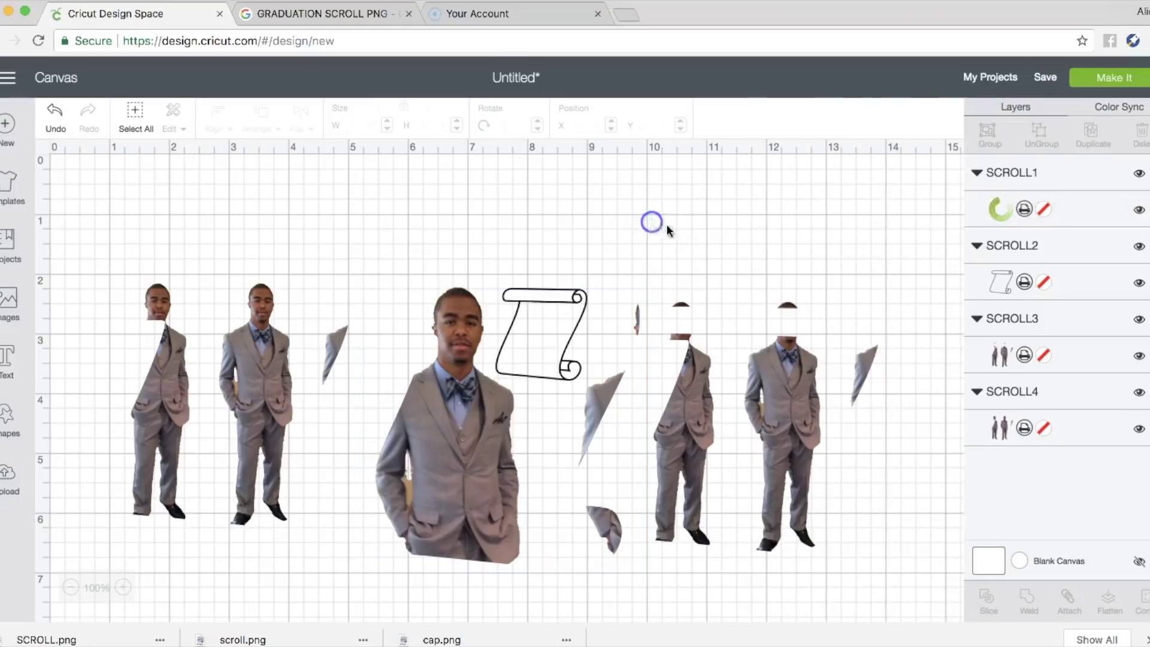
{"action": "left_click", "coordinate": [720, 352]}
{"action": "left_click", "coordinate": [537, 371]}
{"action": "left_click_drag", "start_coordinate": [573, 361], "coordinate": [524, 235]}
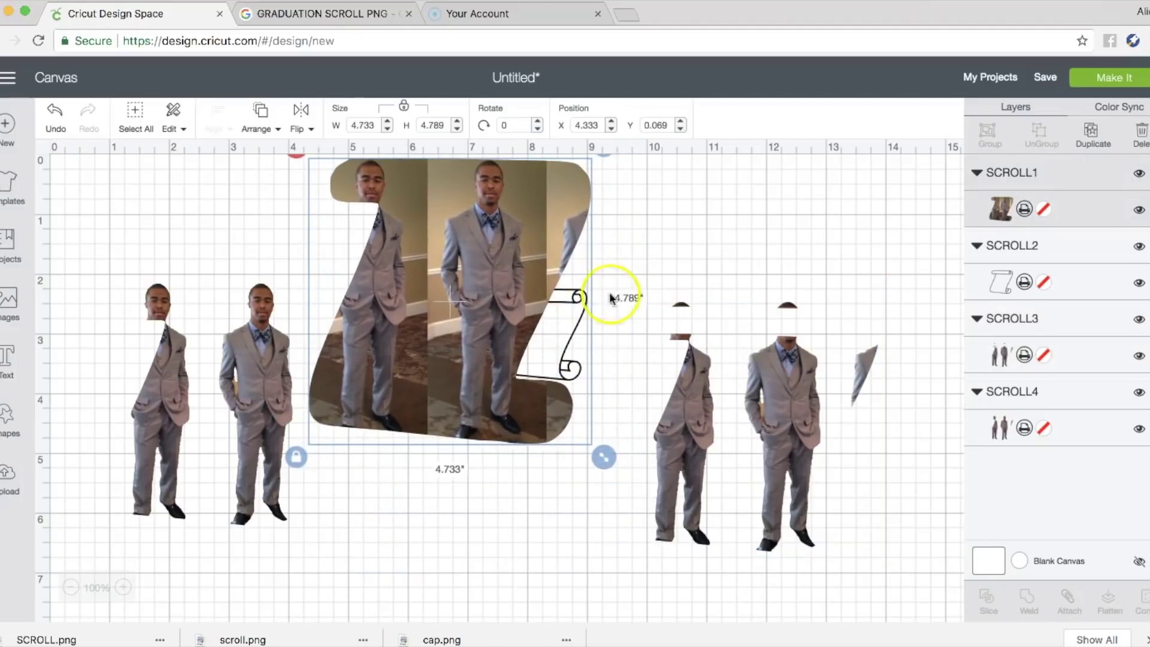
Step: Fill the SCROLL2 print layer with the same uploaded photo pattern that includes the background
{"action": "left_click", "coordinate": [838, 307]}
{"action": "left_click", "coordinate": [1026, 282]}
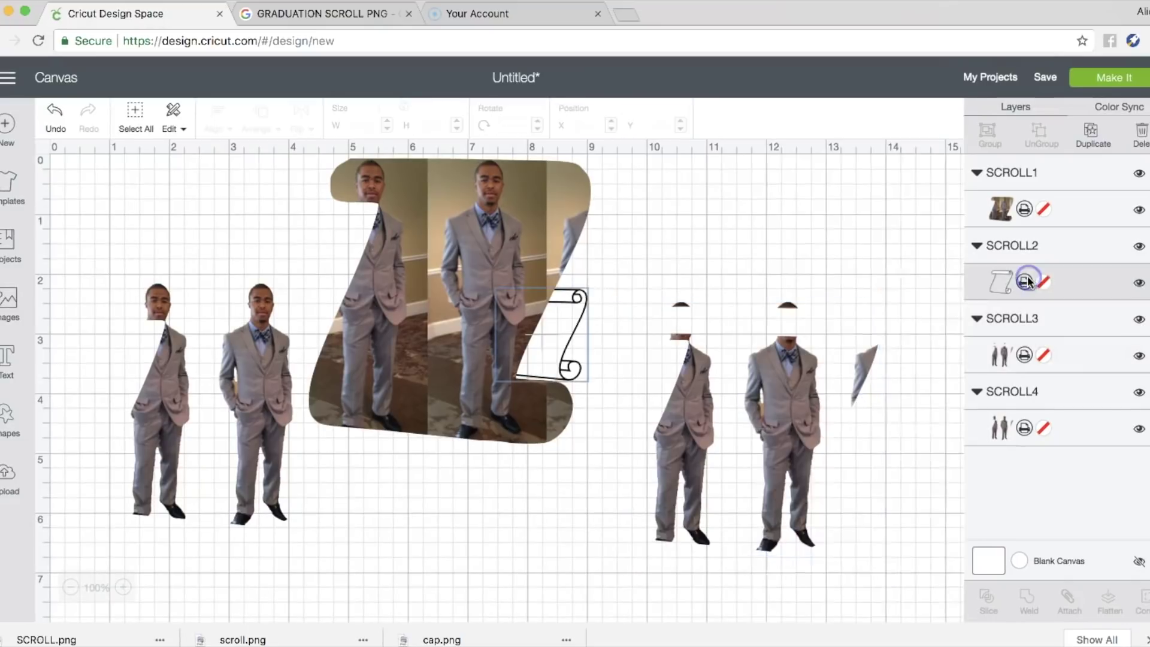
{"action": "left_click", "coordinate": [917, 162]}
{"action": "left_click", "coordinate": [913, 230]}
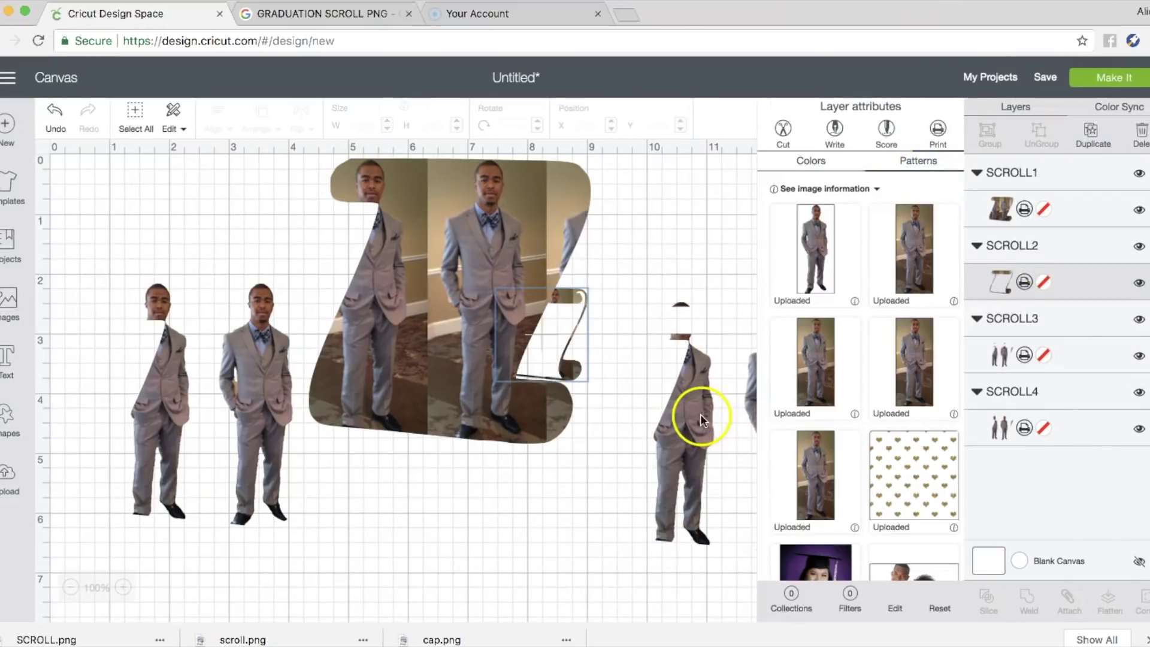
Step: Reapply the background photo pattern to SCROLL2 and reposition SCROLL3 to about X 9.88, Y 2.15
{"action": "left_click_drag", "start_coordinate": [698, 407], "coordinate": [698, 318]}
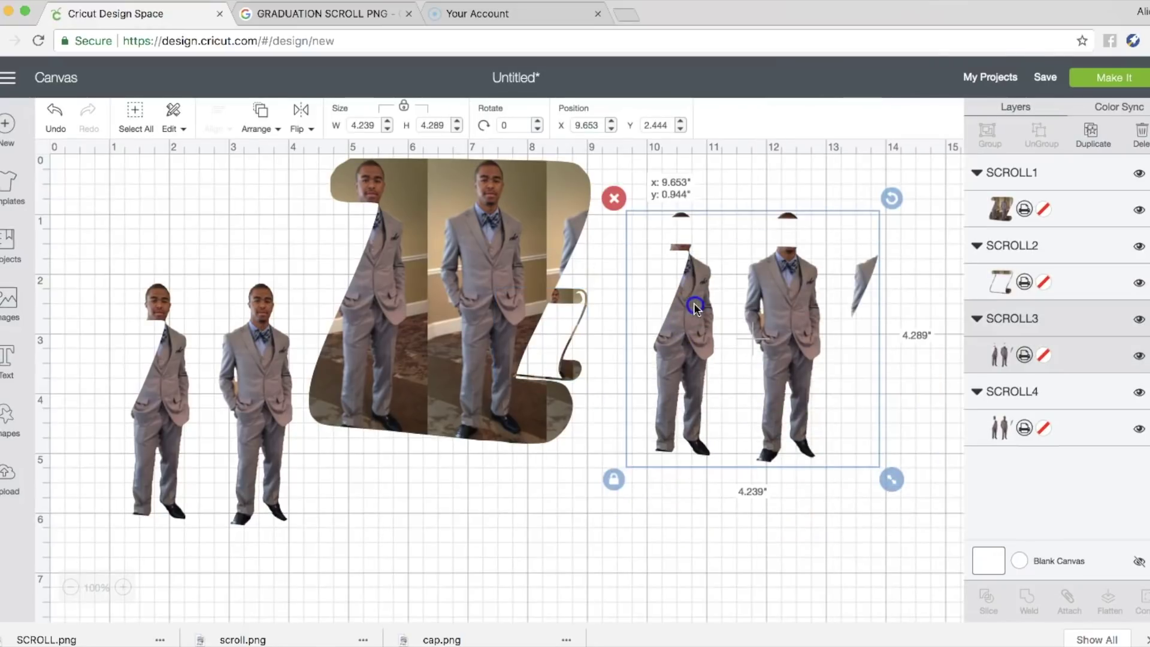
{"action": "left_click", "coordinate": [1025, 279]}
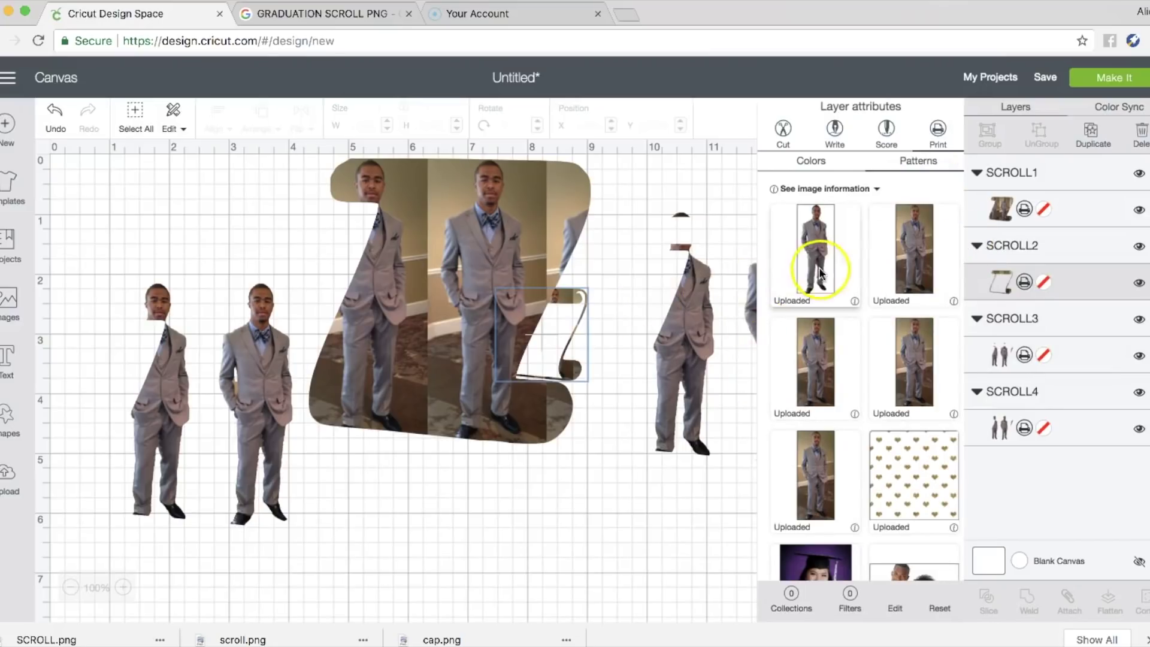
{"action": "left_click", "coordinate": [915, 249]}
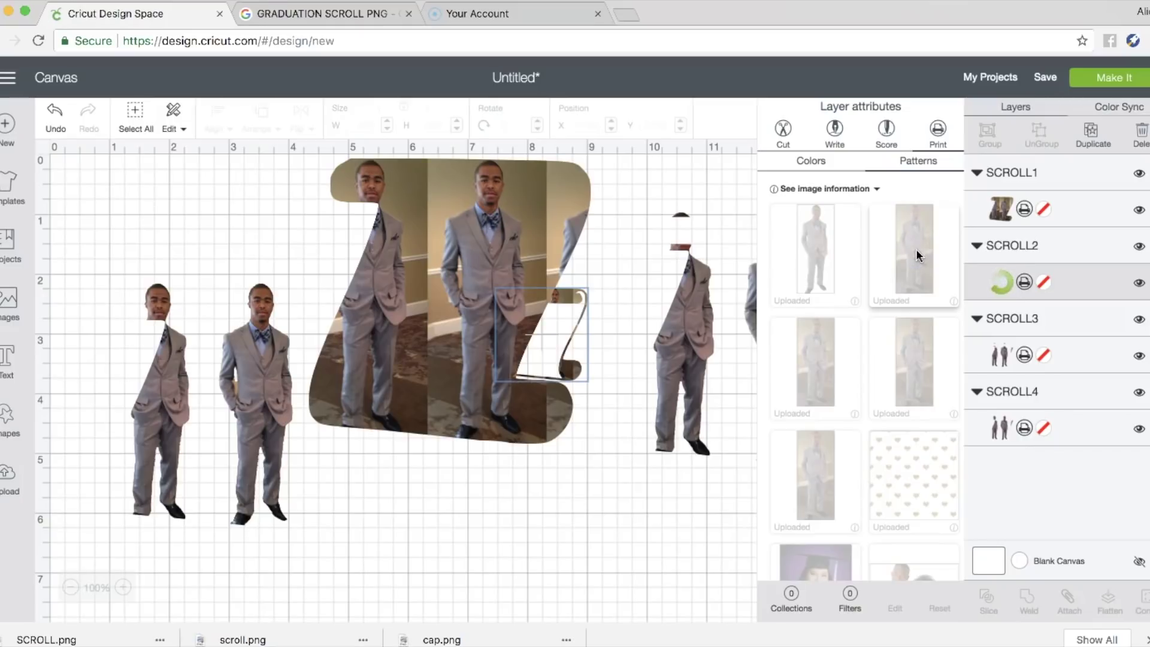
{"action": "left_click", "coordinate": [670, 305]}
Step: Shrink SCROLL1 to about 3.75 by 3.79 inches and move it clear of SCROLL2, near the upper edge of the canvas
{"action": "left_click", "coordinate": [521, 342]}
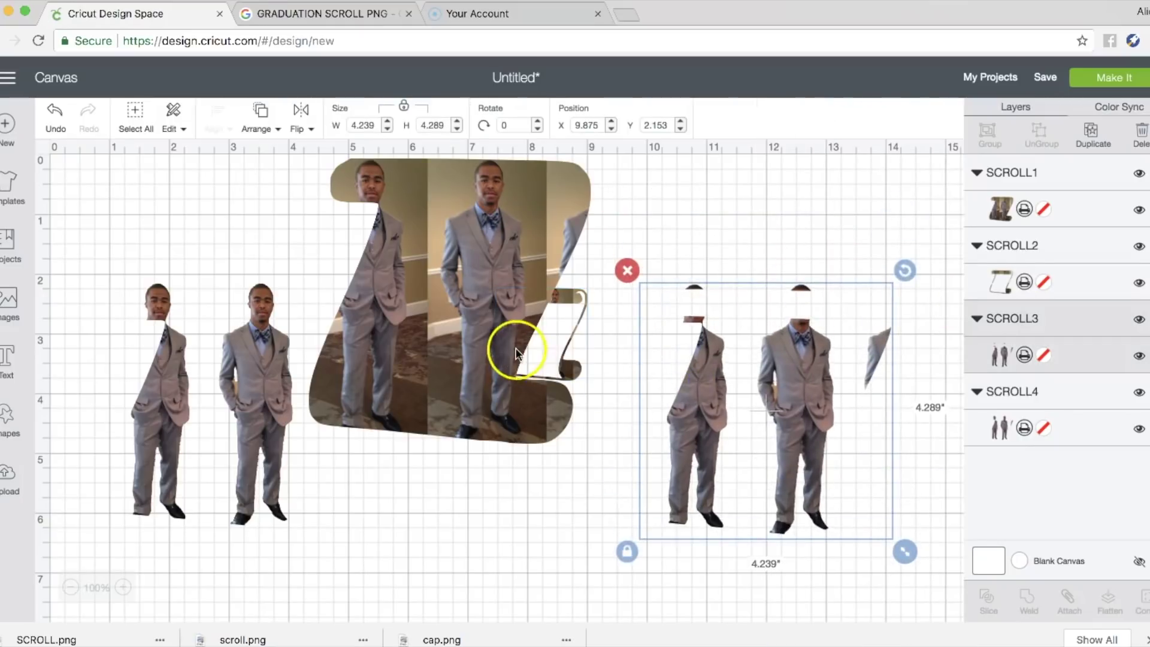
{"action": "left_click_drag", "start_coordinate": [512, 365], "coordinate": [421, 438]}
{"action": "left_click_drag", "start_coordinate": [521, 535], "coordinate": [415, 461]}
{"action": "right_click", "coordinate": [385, 289]}
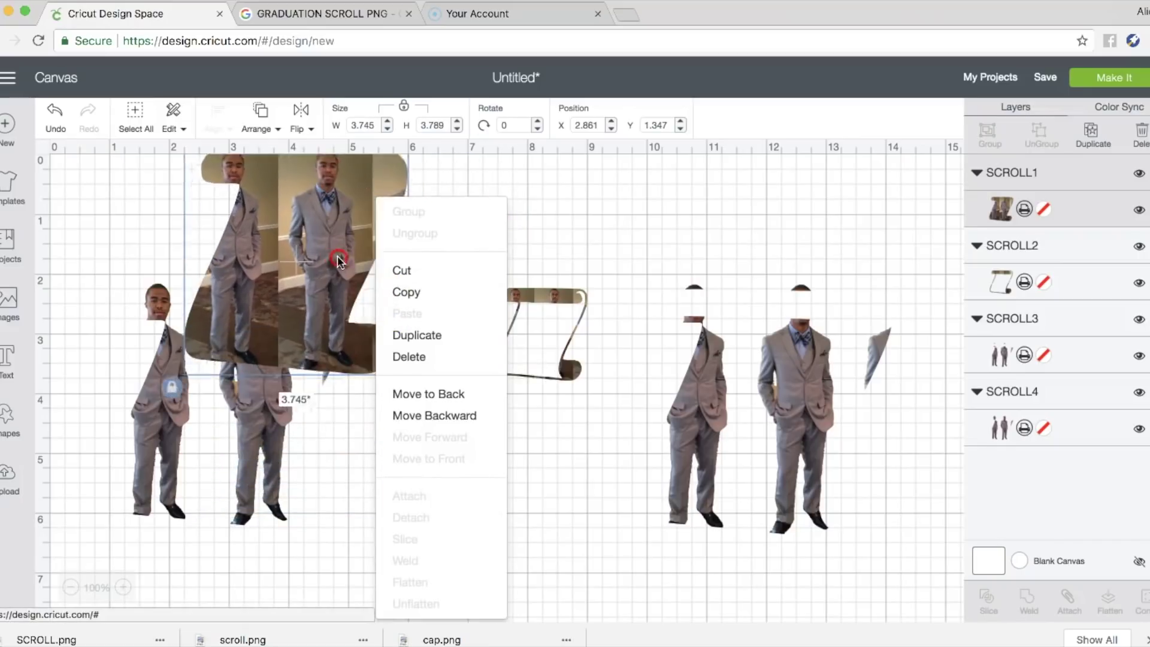
Step: Move SCROLL4 below SCROLL1 and fill its print layer with the uploaded photo pattern that includes the background
{"action": "left_click", "coordinate": [248, 435]}
{"action": "left_click_drag", "start_coordinate": [248, 435], "coordinate": [381, 507]}
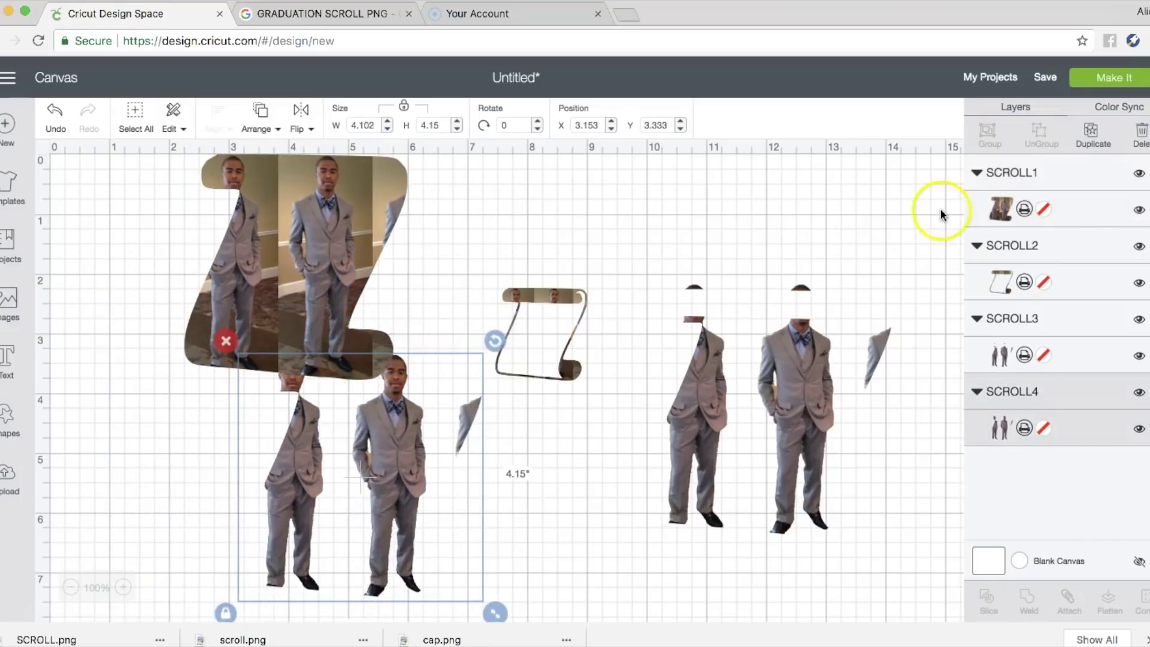
{"action": "right_click", "coordinate": [1033, 429]}
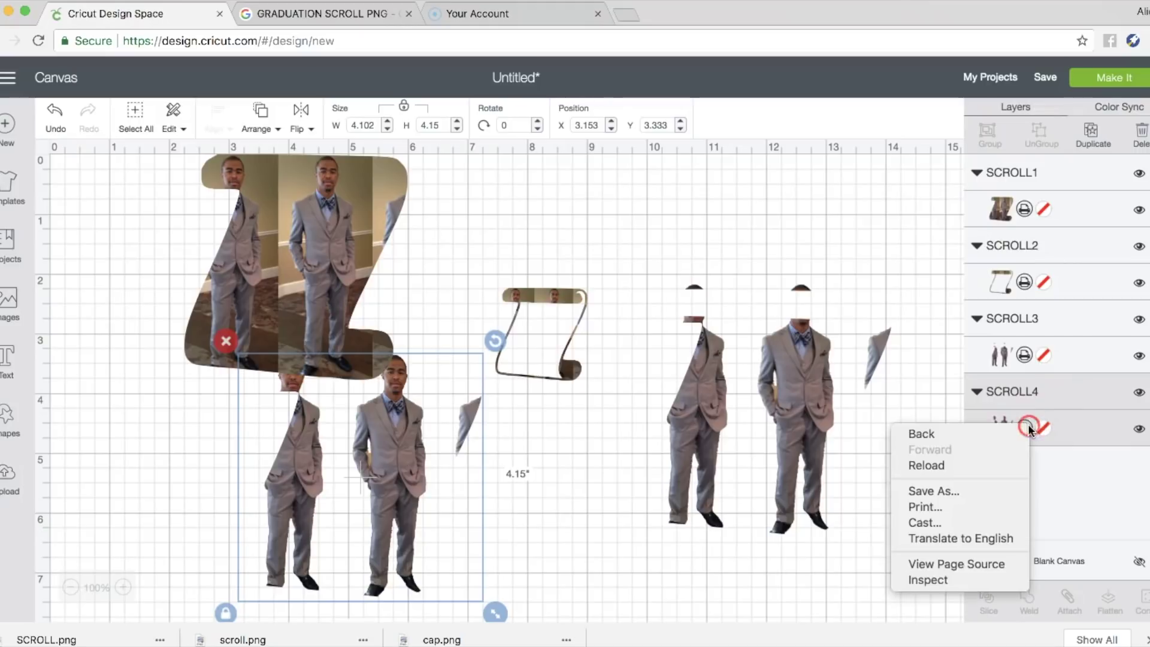
{"action": "left_click", "coordinate": [1019, 399]}
{"action": "left_click", "coordinate": [1026, 428]}
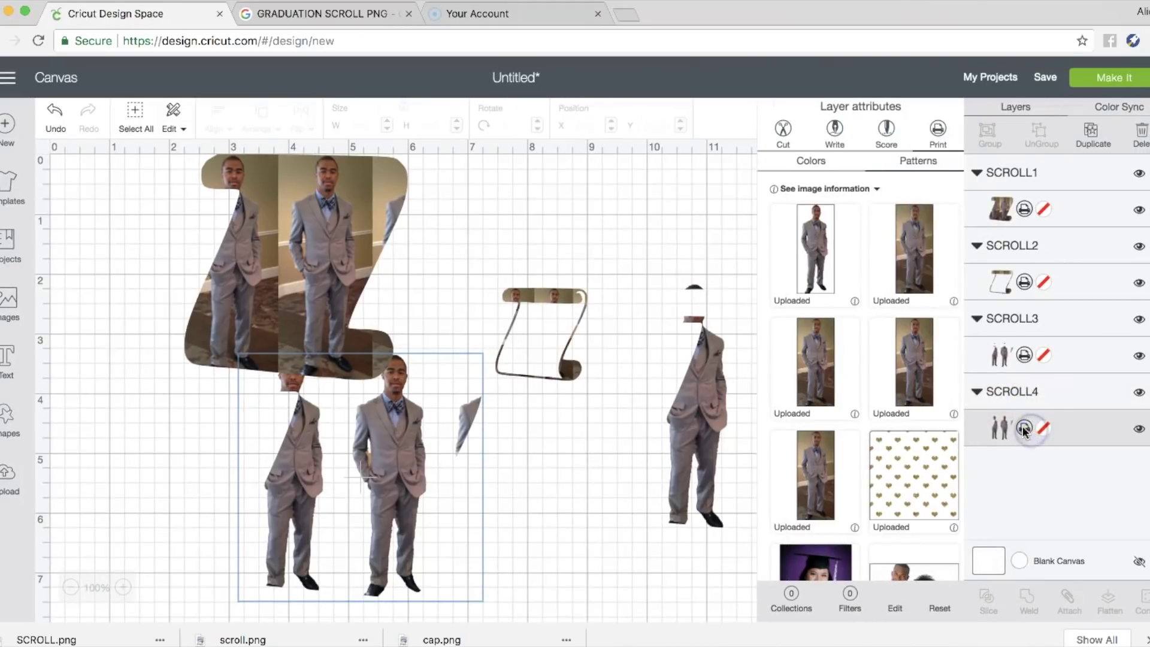
{"action": "left_click", "coordinate": [916, 160]}
{"action": "left_click", "coordinate": [913, 243]}
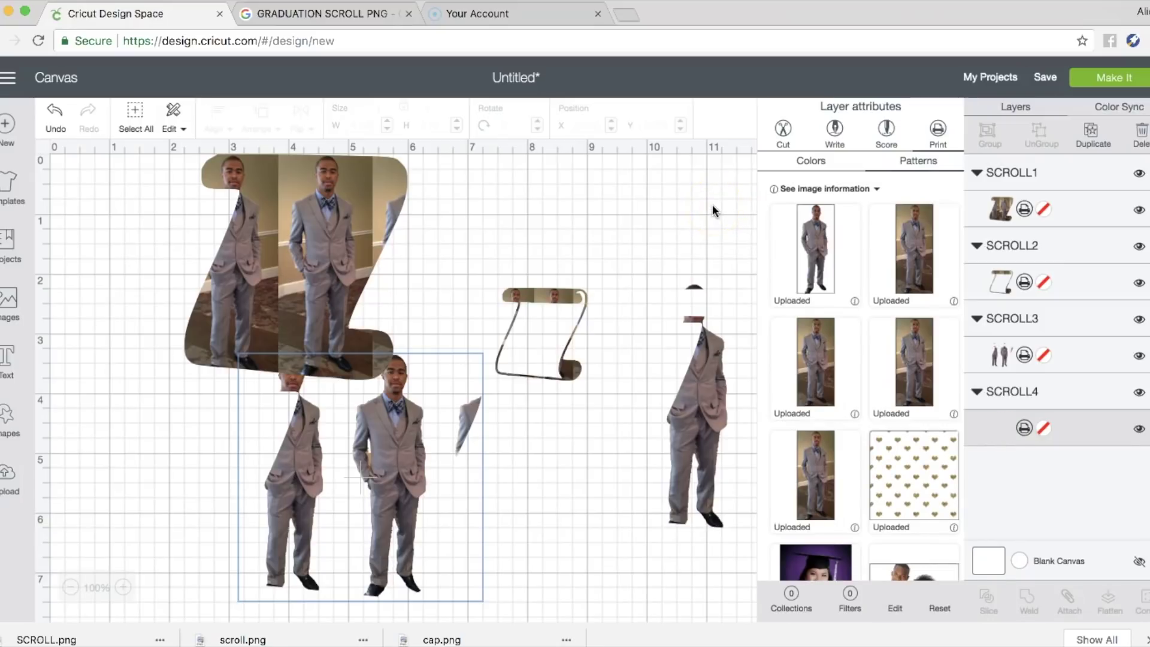
{"action": "left_click_drag", "start_coordinate": [463, 430], "coordinate": [436, 443]}
{"action": "left_click", "coordinate": [579, 421]}
Step: Fill the SCROLL3 print layer with the background photo pattern and move it to about X 9.6, Y 2.18
{"action": "left_click", "coordinate": [989, 358]}
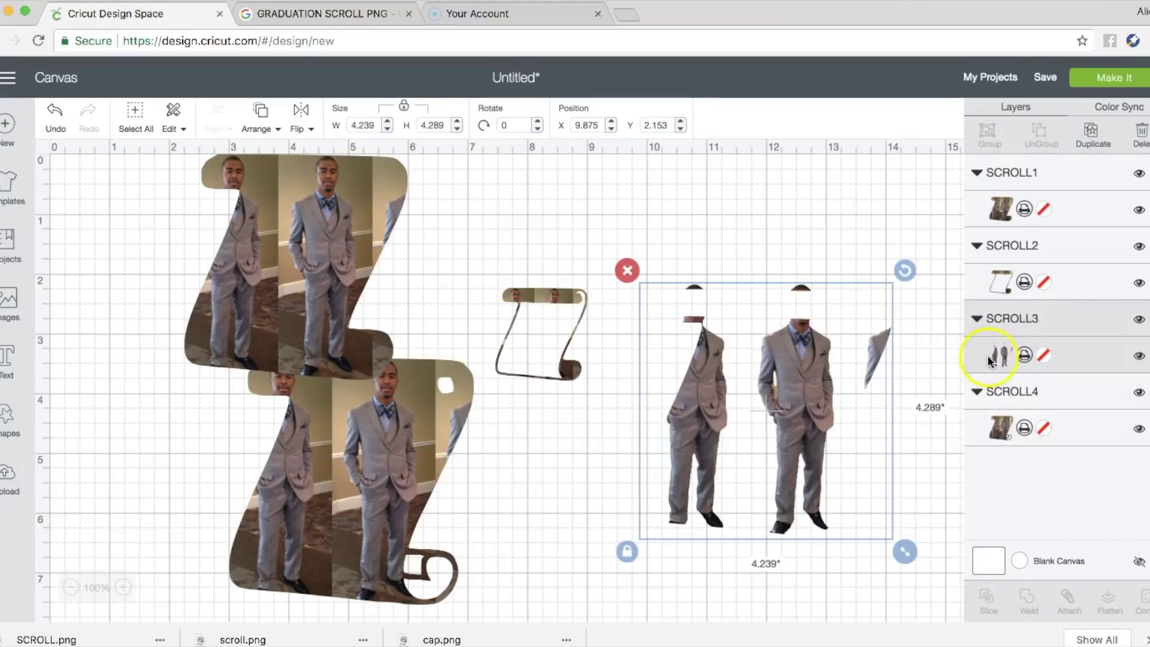
{"action": "left_click", "coordinate": [1021, 285]}
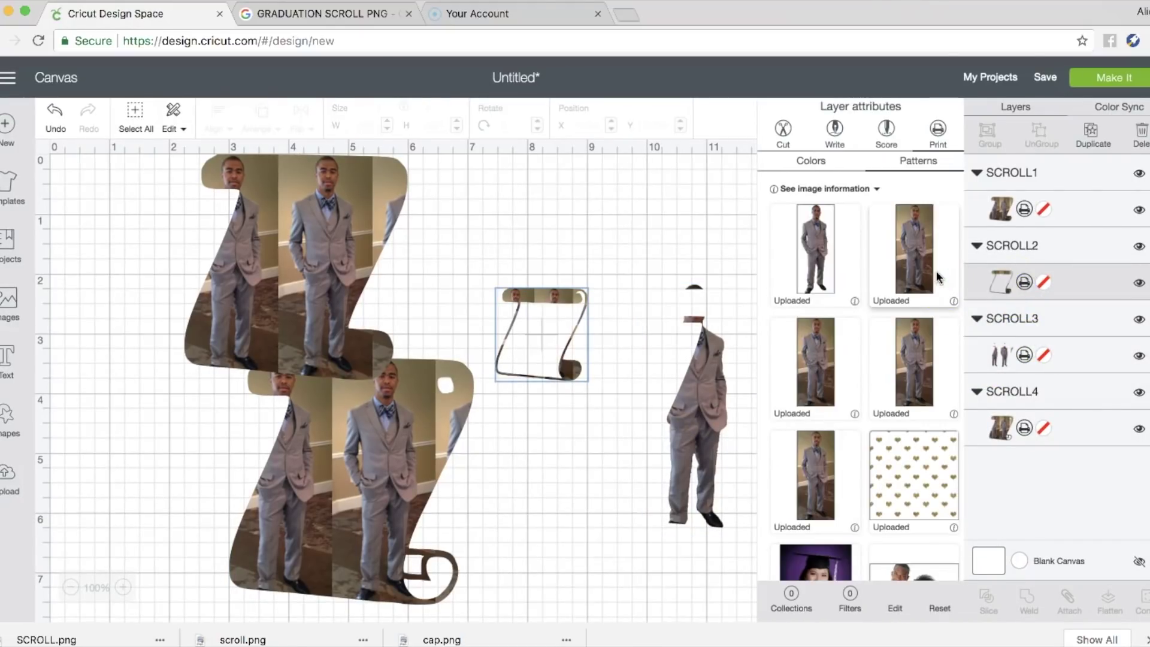
{"action": "left_click", "coordinate": [932, 339]}
{"action": "left_click", "coordinate": [1031, 343]}
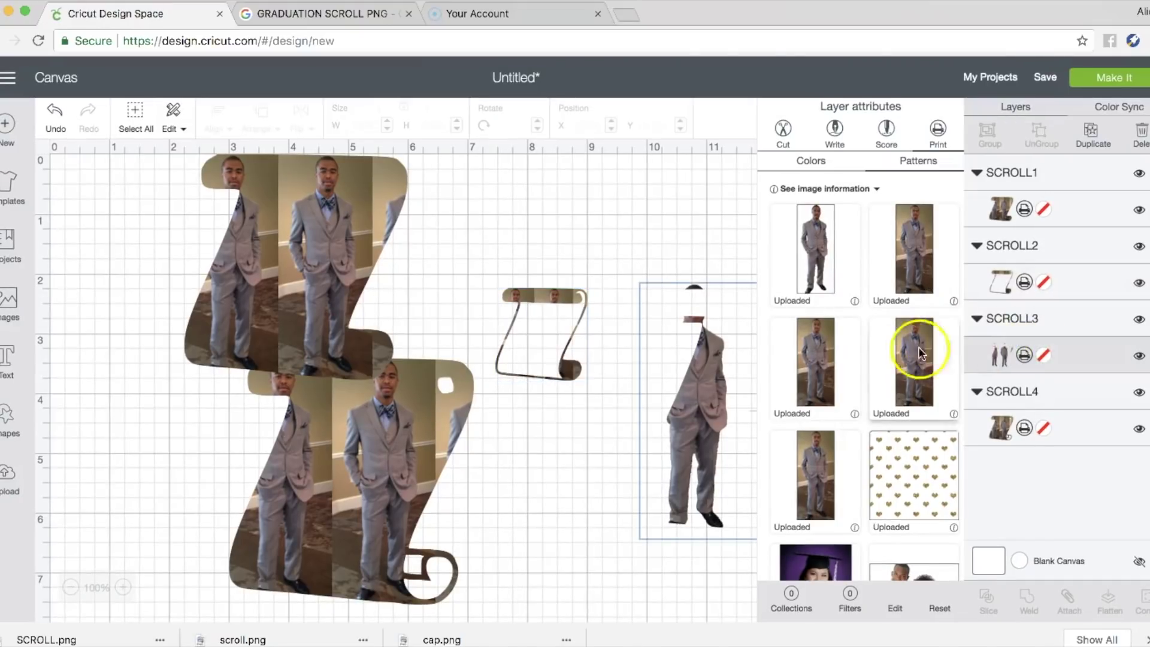
{"action": "left_click", "coordinate": [904, 268]}
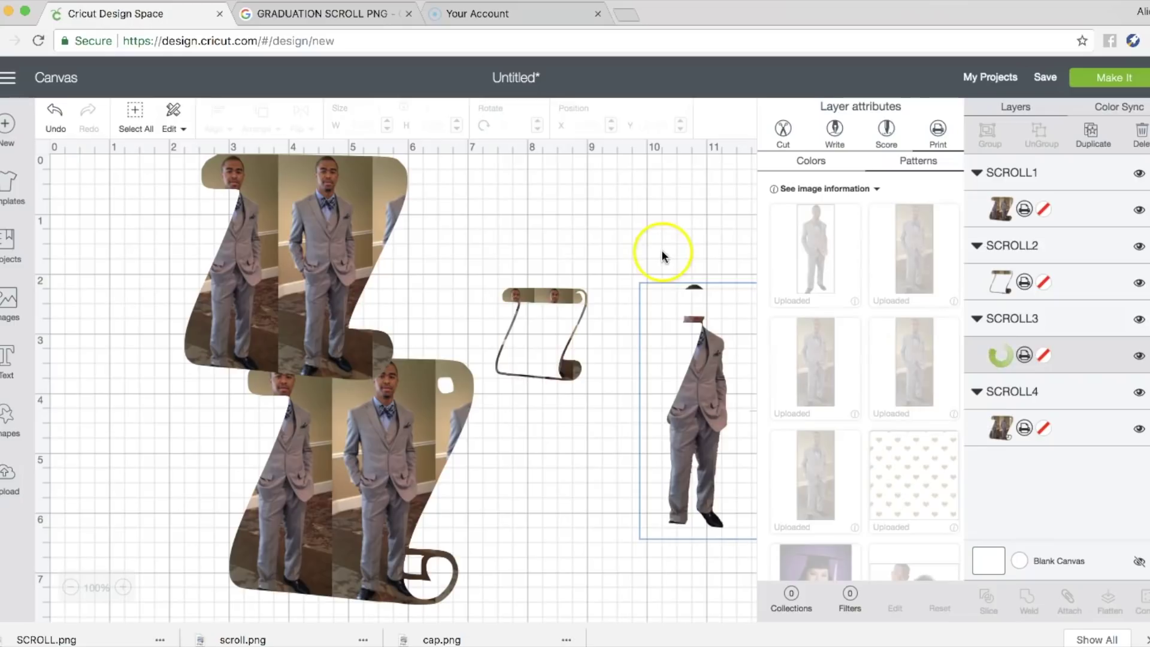
{"action": "left_click_drag", "start_coordinate": [713, 350], "coordinate": [695, 354]}
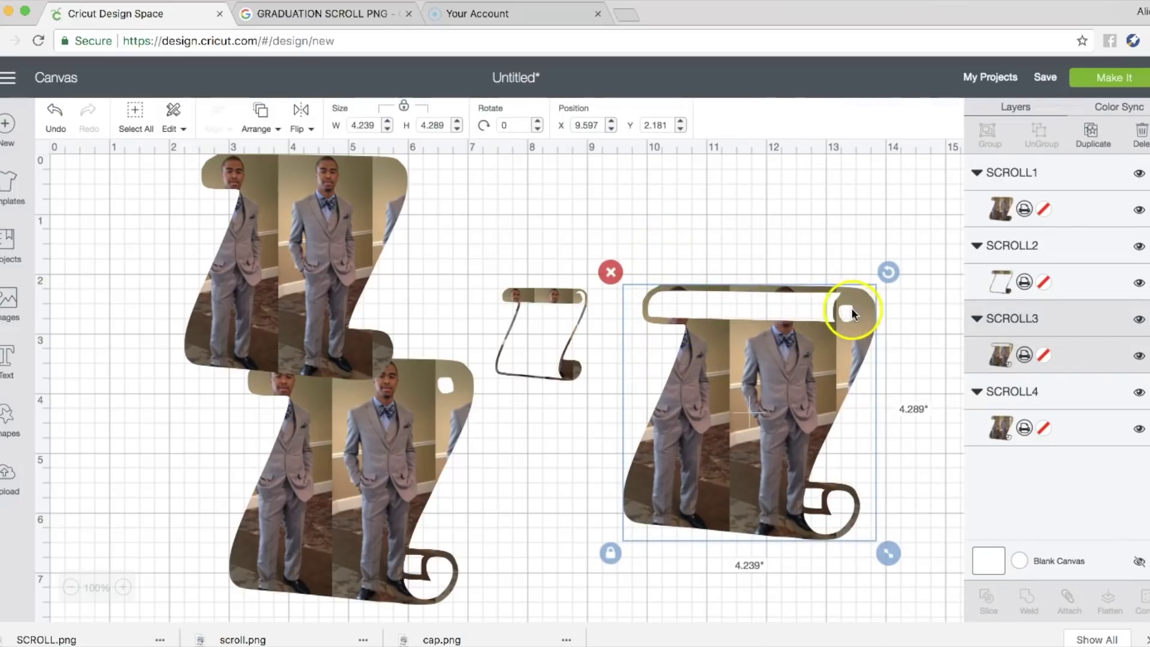
Step: Enlarge SCROLL2 to about 3.65 by 3.69 inches at about X 5.83, Y 1.74, and move SCROLL4 to about X 0.83, Y 3.78
{"action": "left_click", "coordinate": [574, 317]}
{"action": "left_click_drag", "start_coordinate": [598, 383], "coordinate": [726, 520]}
{"action": "left_click_drag", "start_coordinate": [339, 476], "coordinate": [445, 378]}
{"action": "left_click_drag", "start_coordinate": [564, 422], "coordinate": [328, 541]}
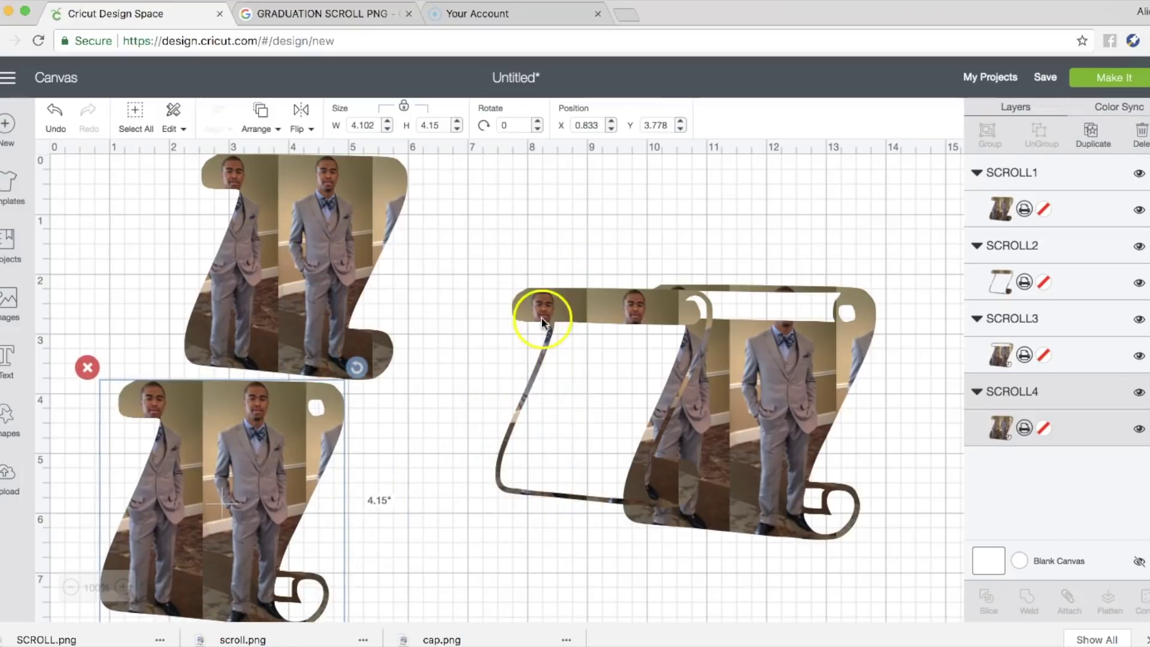
{"action": "left_click_drag", "start_coordinate": [638, 330], "coordinate": [539, 301]}
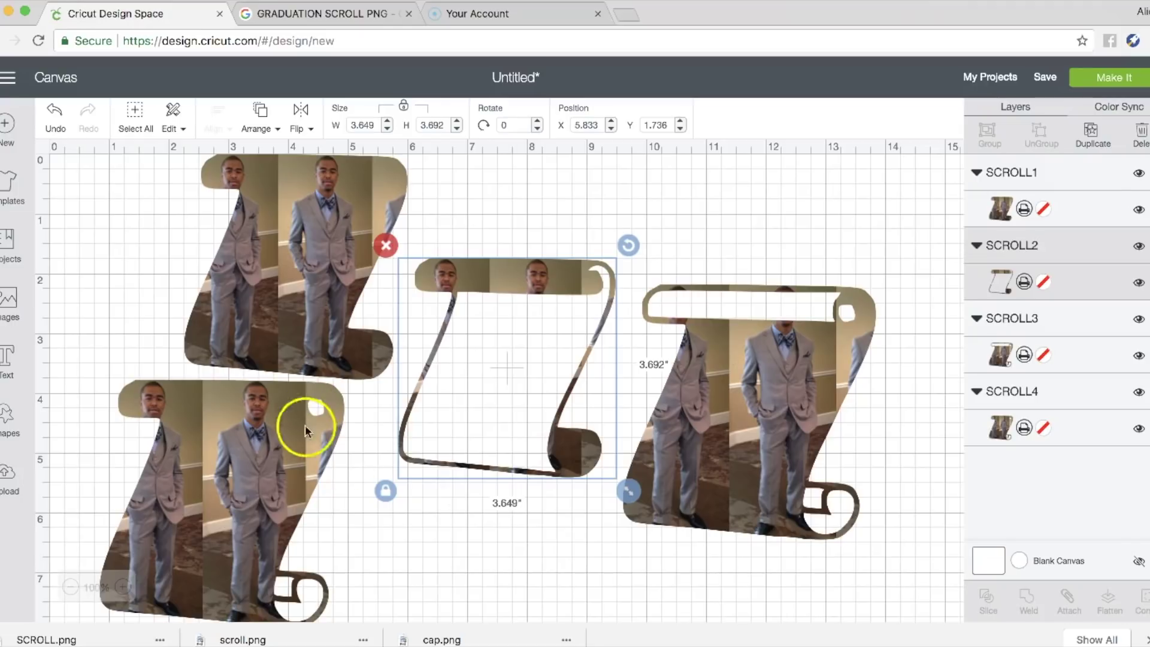
Step: Upload SCROLL.png from the Desktop as a Complex image and proceed to its background editing
{"action": "left_click", "coordinate": [9, 478]}
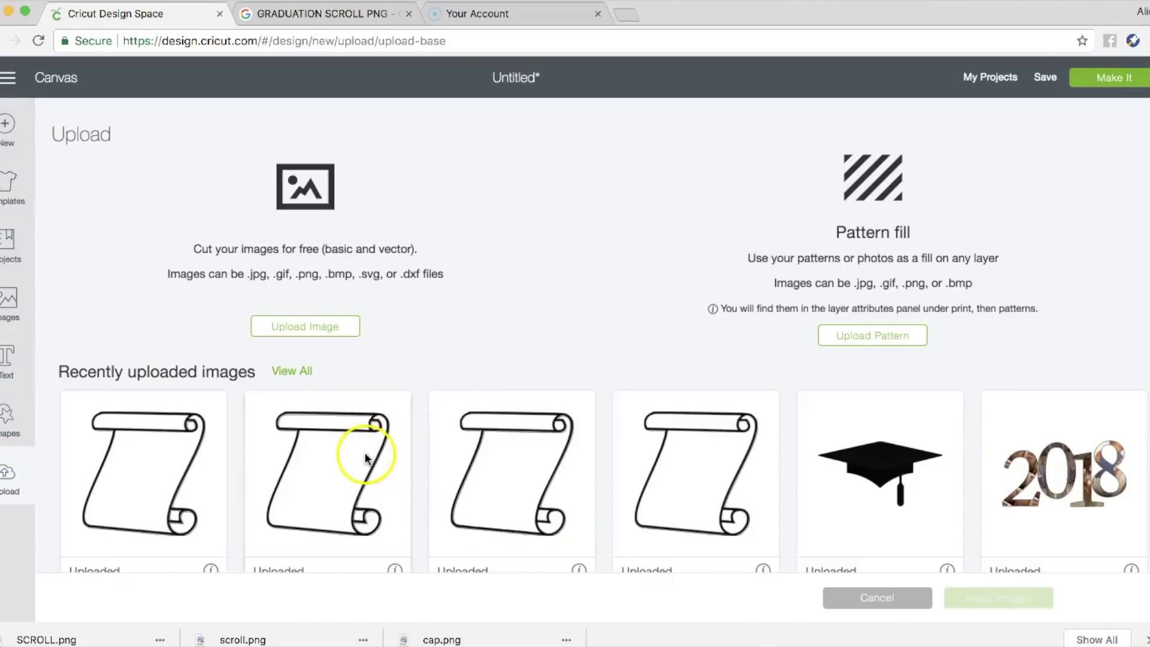
{"action": "left_click", "coordinate": [686, 440]}
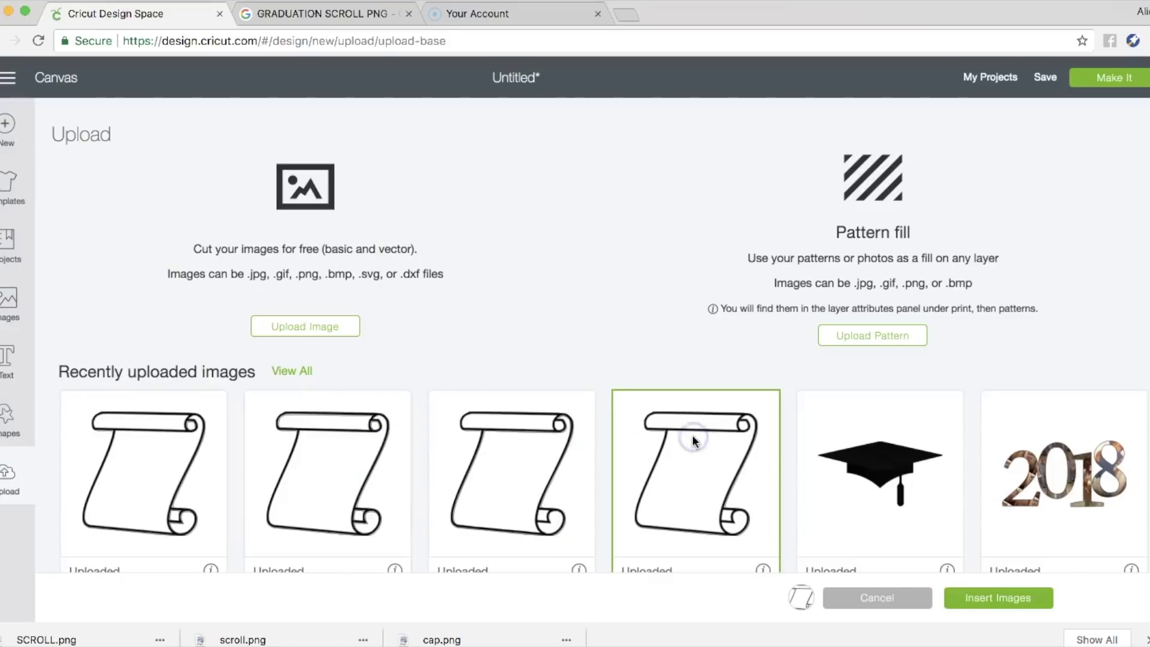
{"action": "left_click", "coordinate": [323, 324]}
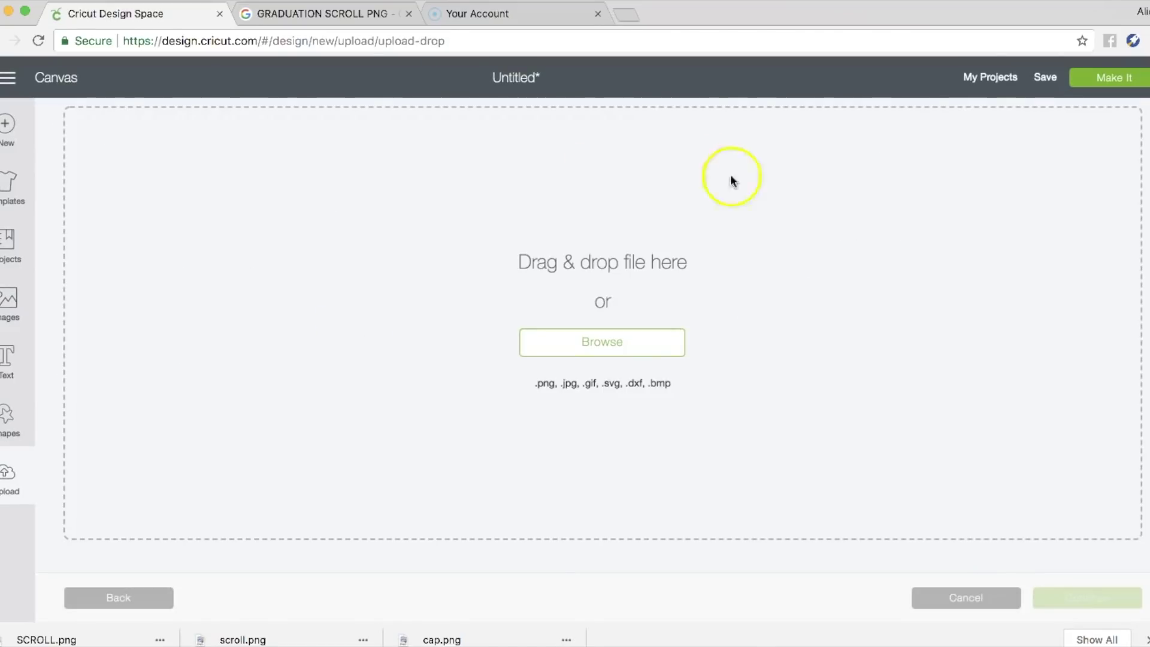
{"action": "left_click", "coordinate": [634, 347]}
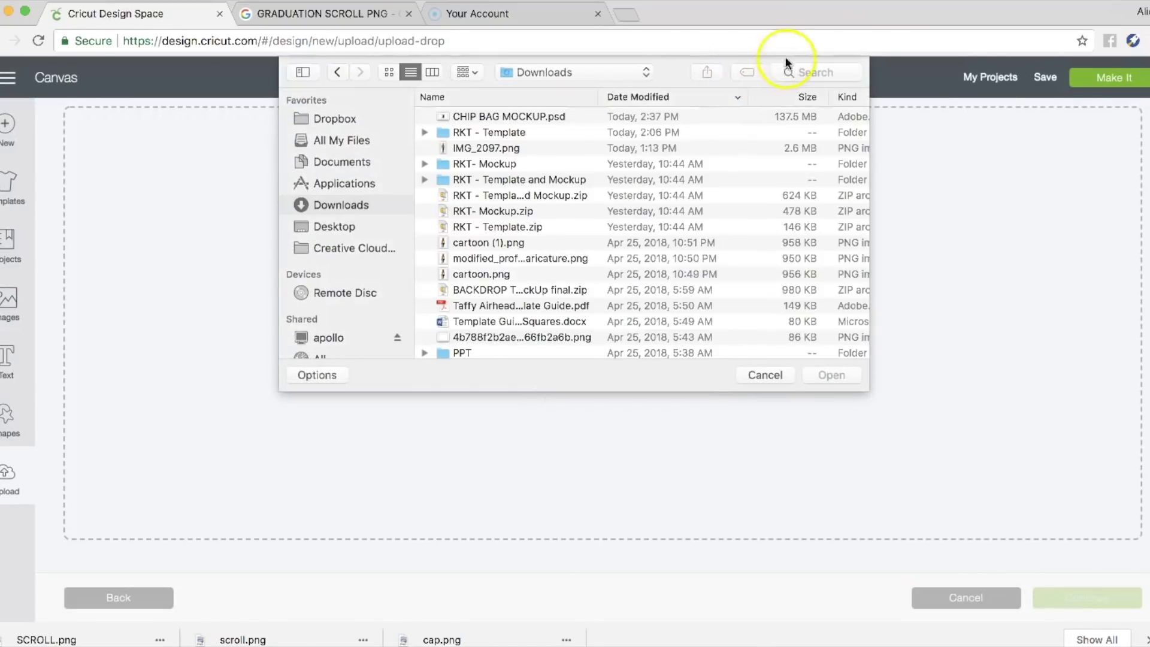
{"action": "left_click", "coordinate": [376, 227]}
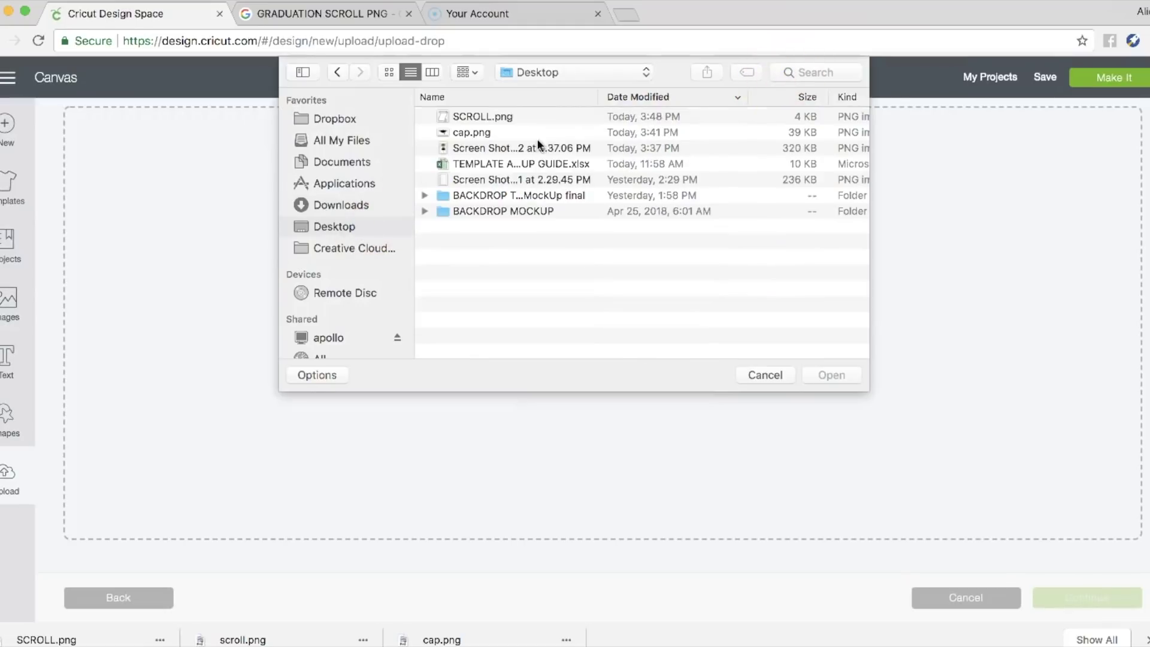
{"action": "double_click", "coordinate": [562, 116]}
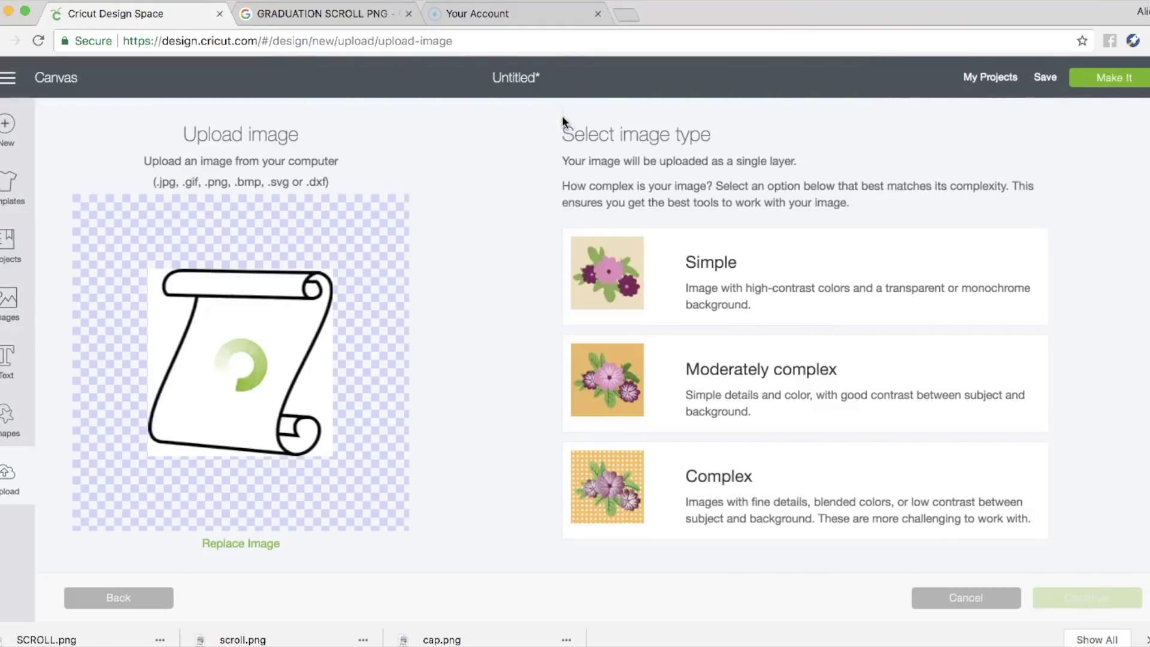
{"action": "left_click", "coordinate": [710, 477]}
{"action": "left_click", "coordinate": [1080, 587]}
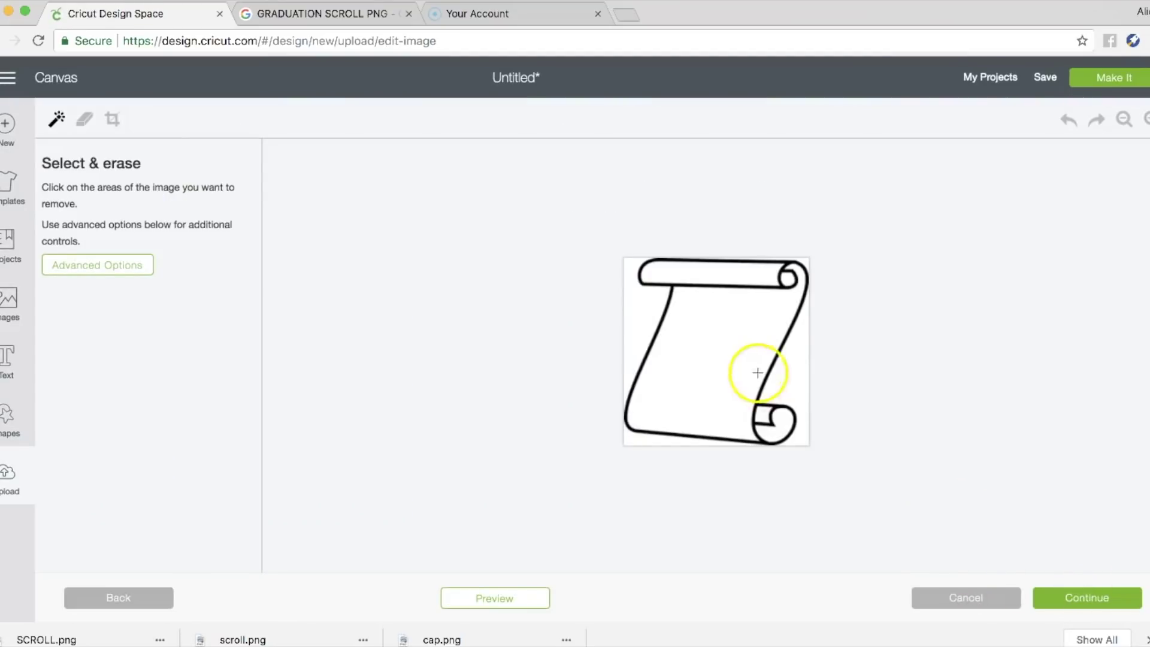
Step: Erase the white area beside the scroll's right edge, its main body, and the upper roll with its curl
{"action": "left_click", "coordinate": [794, 380]}
{"action": "right_click", "coordinate": [776, 418]}
{"action": "left_click", "coordinate": [755, 406]}
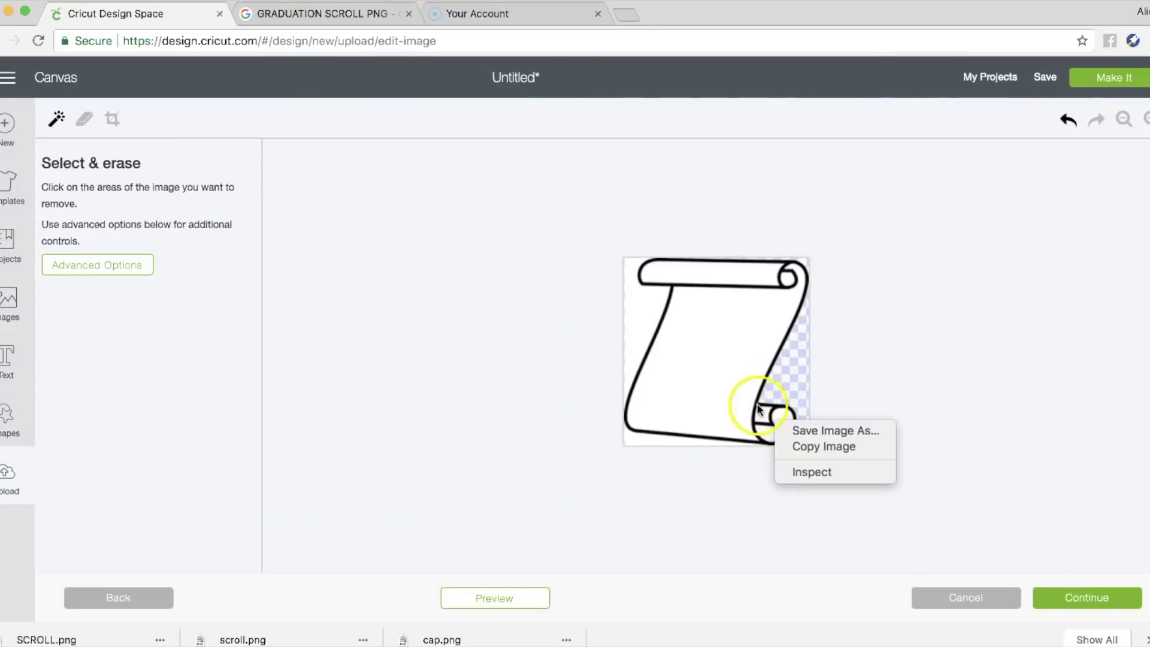
{"action": "left_click", "coordinate": [721, 376]}
{"action": "left_click", "coordinate": [739, 277]}
{"action": "left_click", "coordinate": [786, 278]}
{"action": "right_click", "coordinate": [777, 418]}
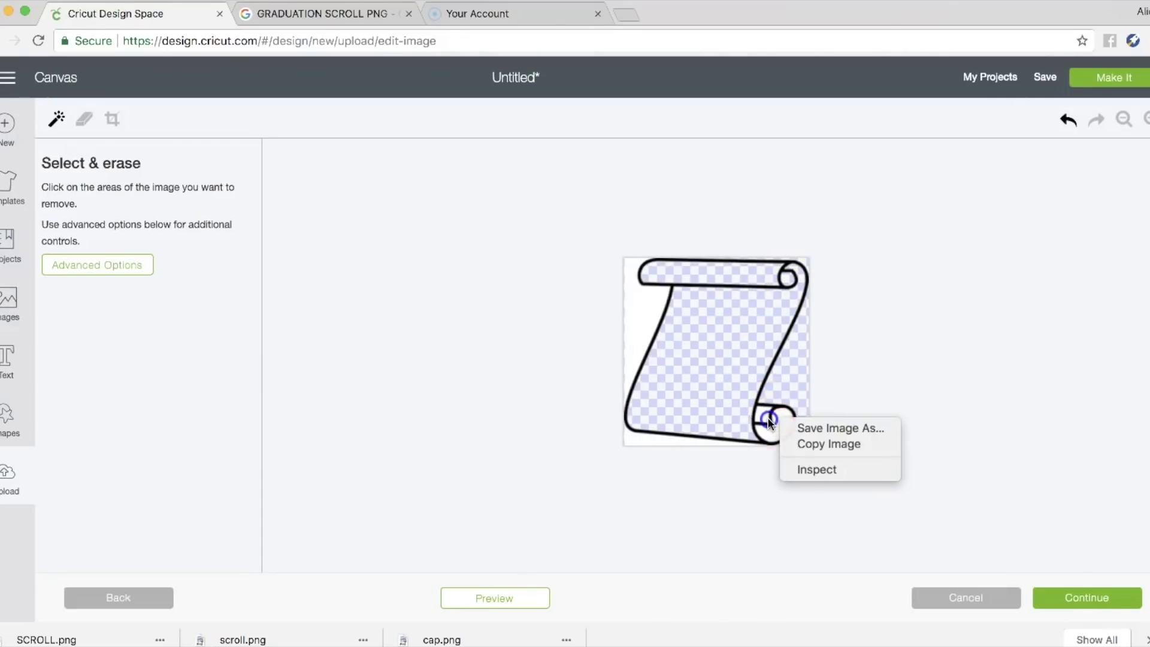
Step: Undo the outline's erasure and erase the white areas remaining in the lower curl and around the scroll's left and lower edges
{"action": "left_click", "coordinate": [771, 430]}
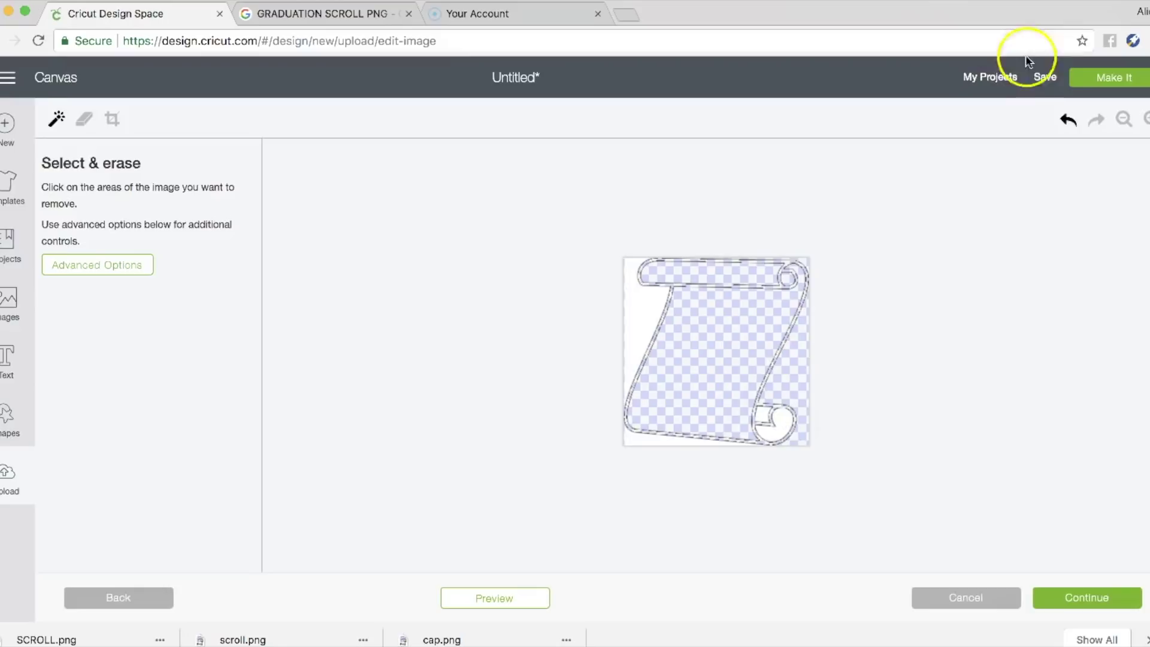
{"action": "left_click", "coordinate": [1068, 119]}
{"action": "left_click", "coordinate": [784, 423]}
{"action": "left_click", "coordinate": [772, 412]}
{"action": "right_click", "coordinate": [765, 413]}
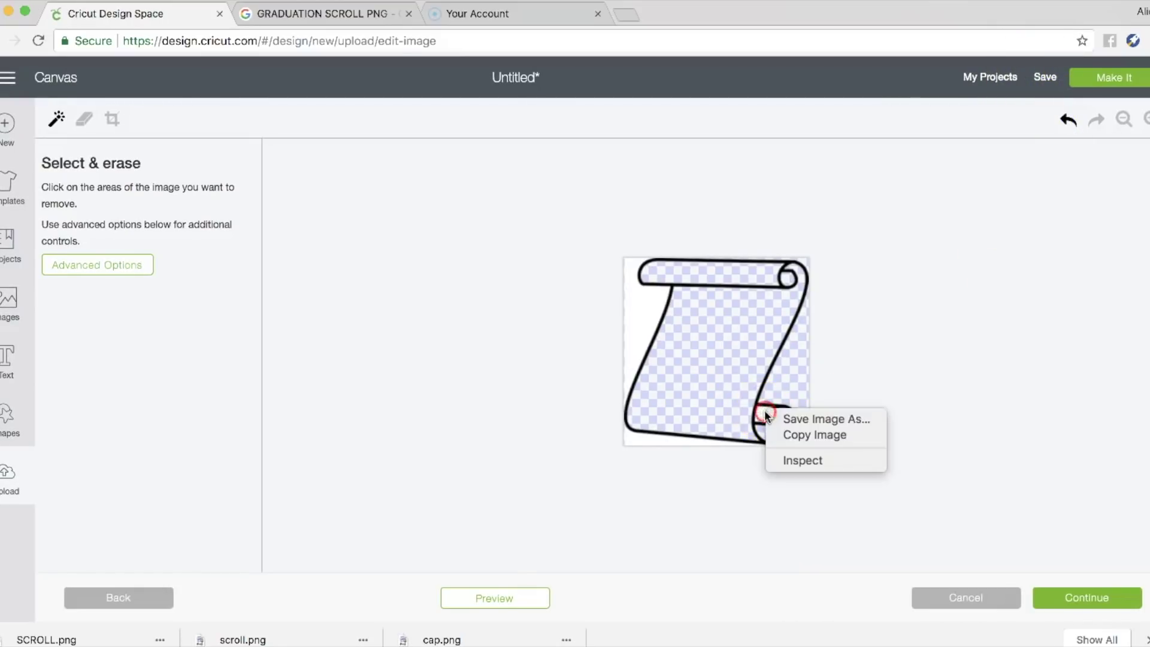
{"action": "left_click", "coordinate": [747, 414]}
{"action": "right_click", "coordinate": [757, 414]}
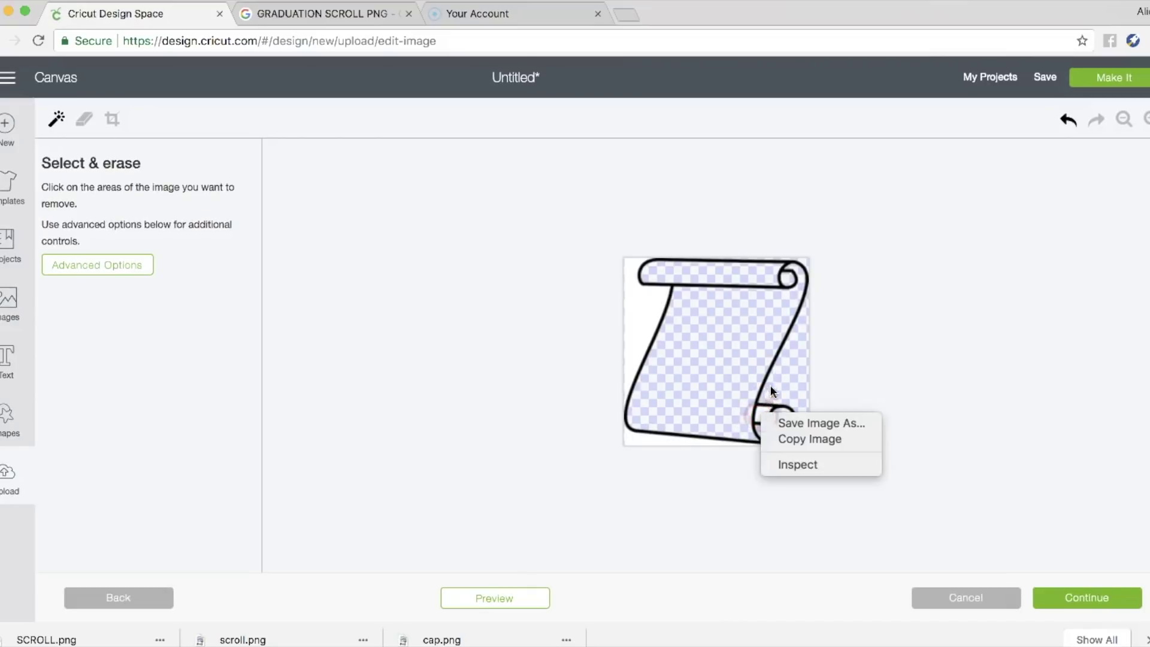
{"action": "left_click", "coordinate": [770, 395]}
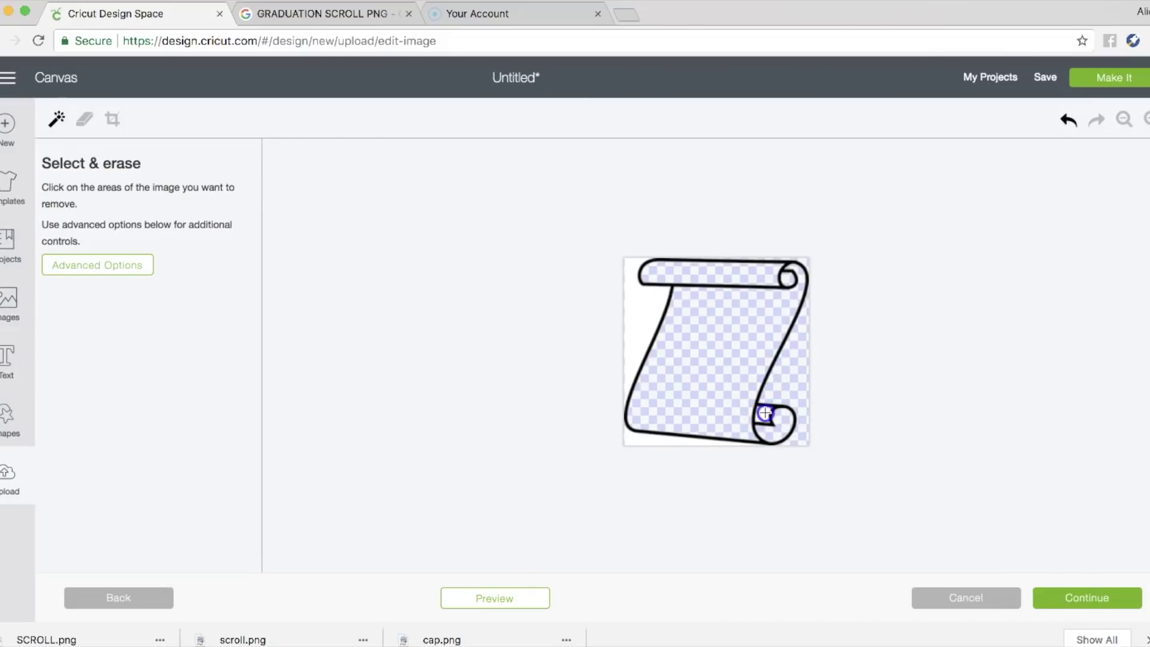
{"action": "left_click", "coordinate": [642, 329]}
{"action": "left_click", "coordinate": [641, 436]}
Step: Save the cleaned outline as a print then cut image named SCROLL and insert it onto the canvas
{"action": "left_click", "coordinate": [1090, 598]}
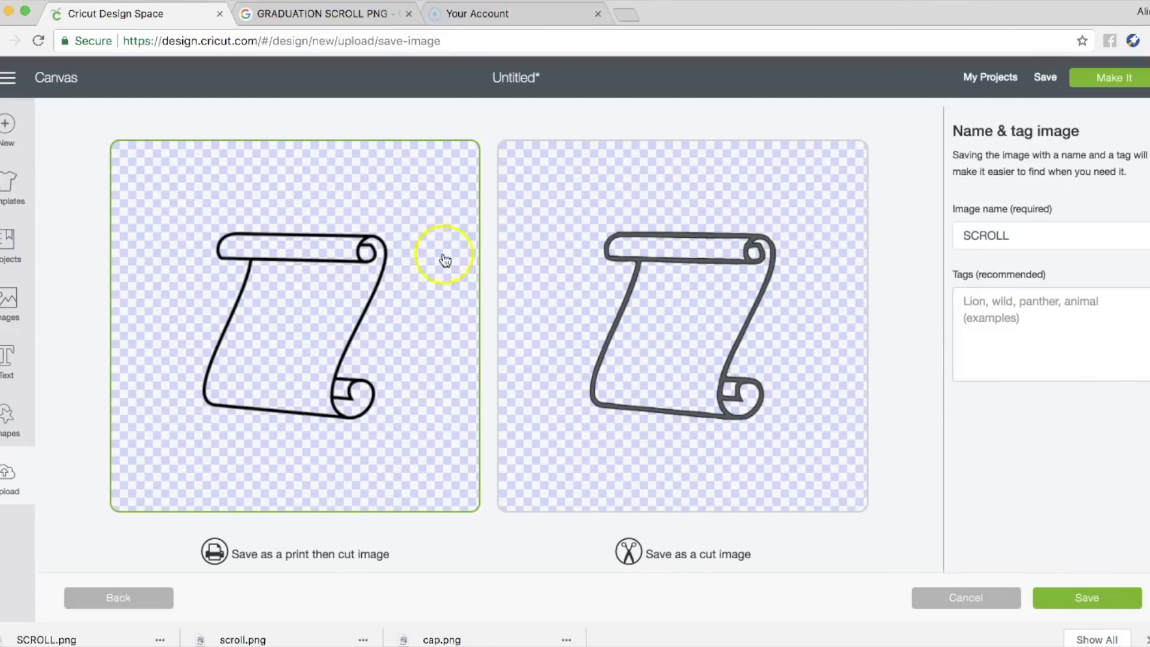
{"action": "left_click", "coordinate": [1087, 607]}
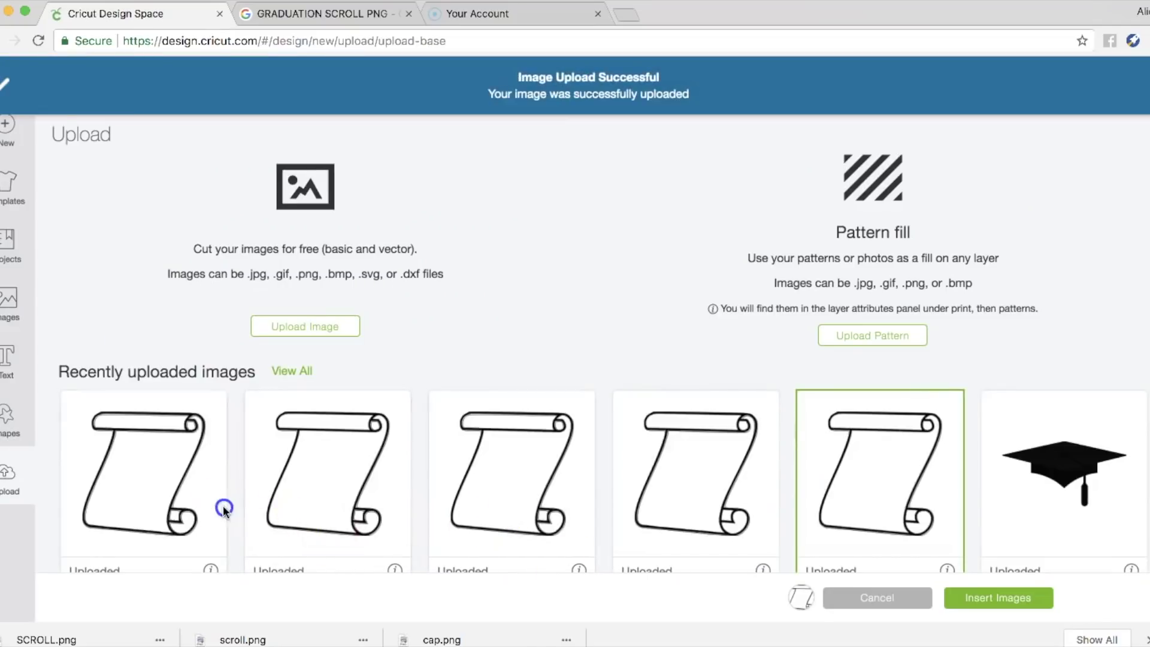
{"action": "left_click", "coordinate": [994, 597]}
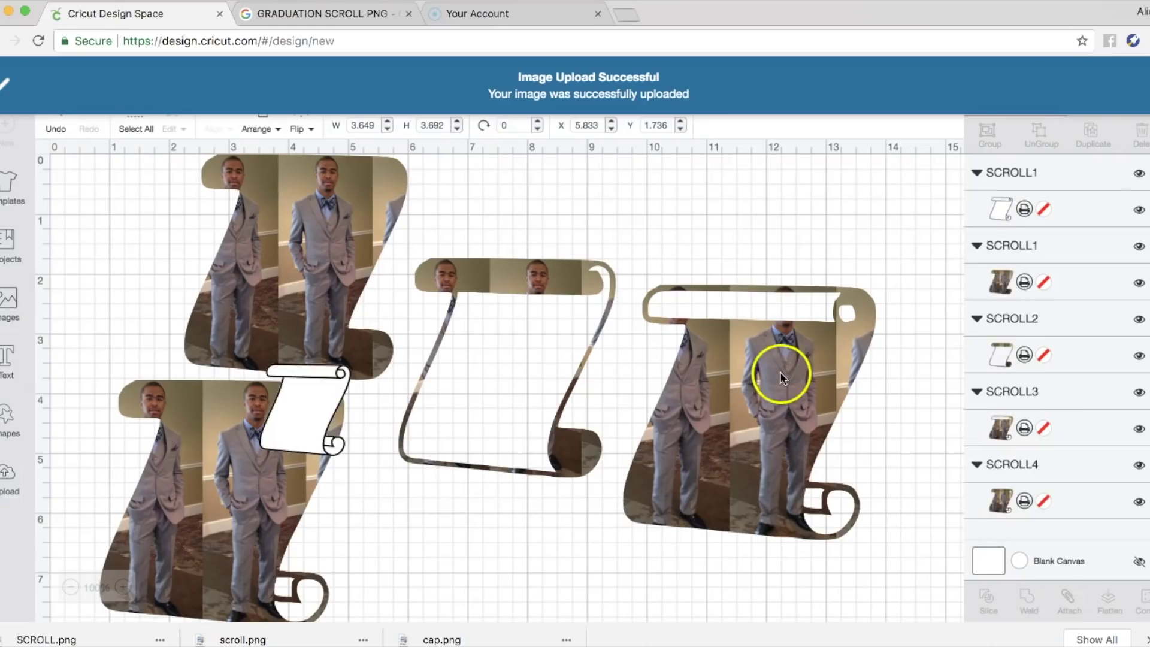
Step: Enlarge the SCROLL outline to about 4.13 by 4.18 inches and place it over the photo-filled SCROLL1
{"action": "left_click_drag", "start_coordinate": [394, 494], "coordinate": [505, 611]}
{"action": "left_click_drag", "start_coordinate": [449, 526], "coordinate": [558, 403]}
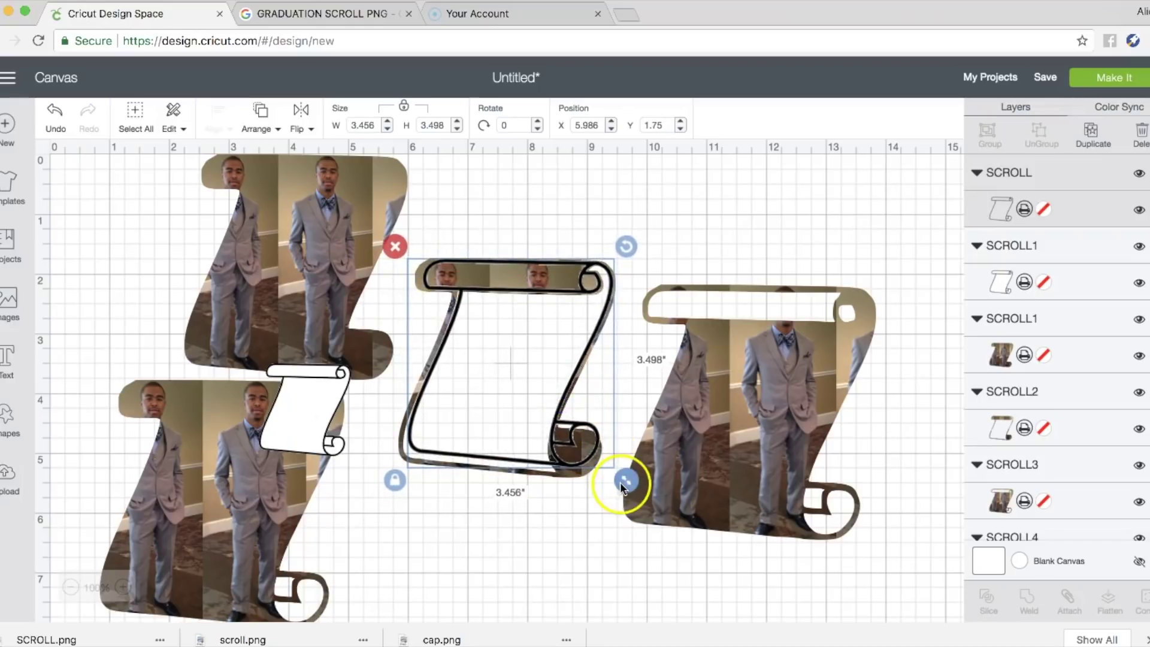
{"action": "left_click_drag", "start_coordinate": [620, 482], "coordinate": [673, 523]}
{"action": "left_click_drag", "start_coordinate": [463, 398], "coordinate": [214, 296]}
Step: Clear the area below SCROLL1 by moving the small white scroll onto SCROLL2 and SCROLL4 onto SCROLL3
{"action": "left_click", "coordinate": [293, 411]}
{"action": "left_click_drag", "start_coordinate": [286, 417], "coordinate": [520, 466]}
{"action": "left_click_drag", "start_coordinate": [353, 470], "coordinate": [912, 456]}
Step: Fit the SCROLL outline at about 3.88 by 3.93 inches around SCROLL1, enlarged to about 3.8 by 3.85 inches, near X 1.3, Y 1.5
{"action": "left_click", "coordinate": [324, 333]}
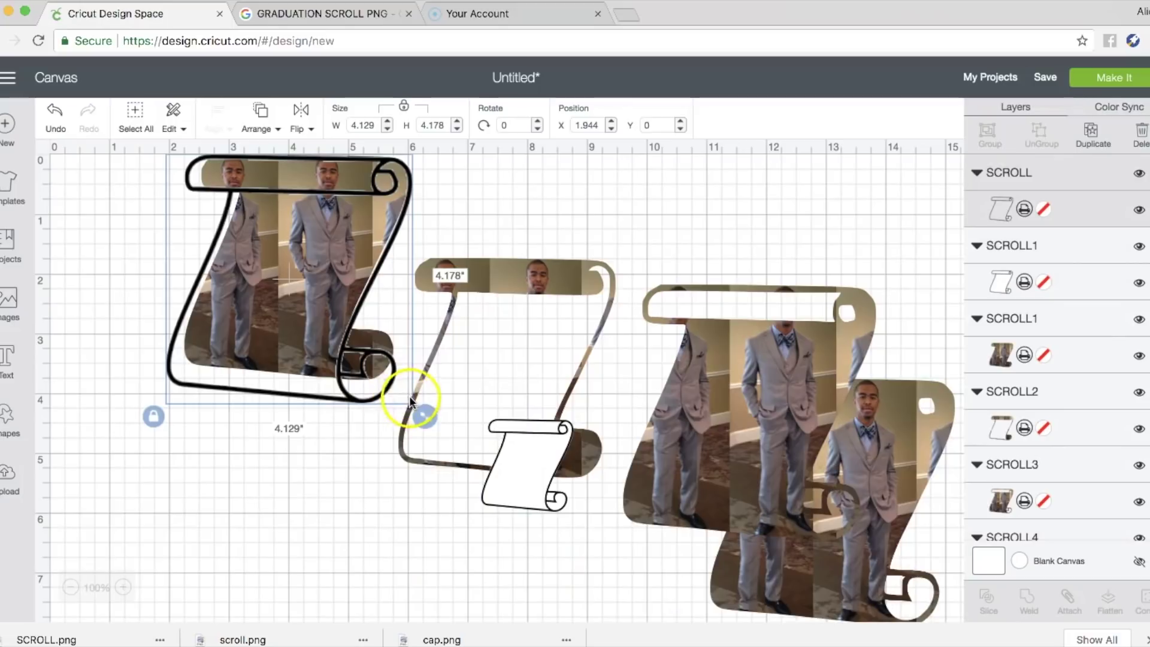
{"action": "left_click_drag", "start_coordinate": [416, 407], "coordinate": [290, 490]}
{"action": "left_click_drag", "start_coordinate": [295, 238], "coordinate": [253, 311]}
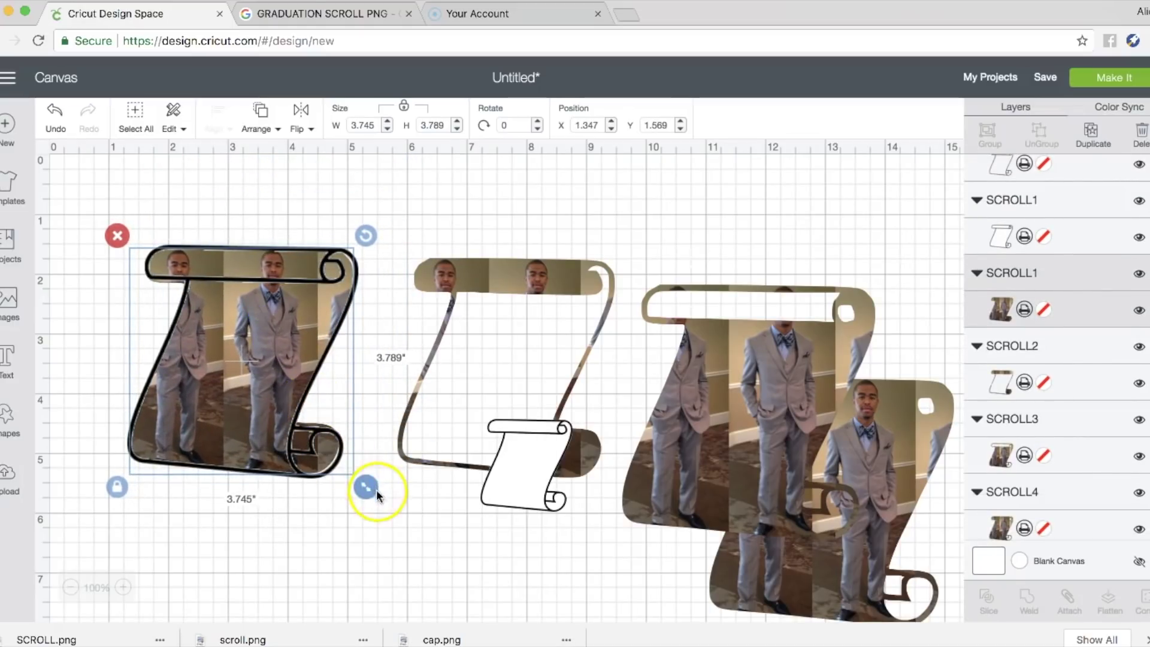
{"action": "left_click_drag", "start_coordinate": [365, 489], "coordinate": [368, 494]}
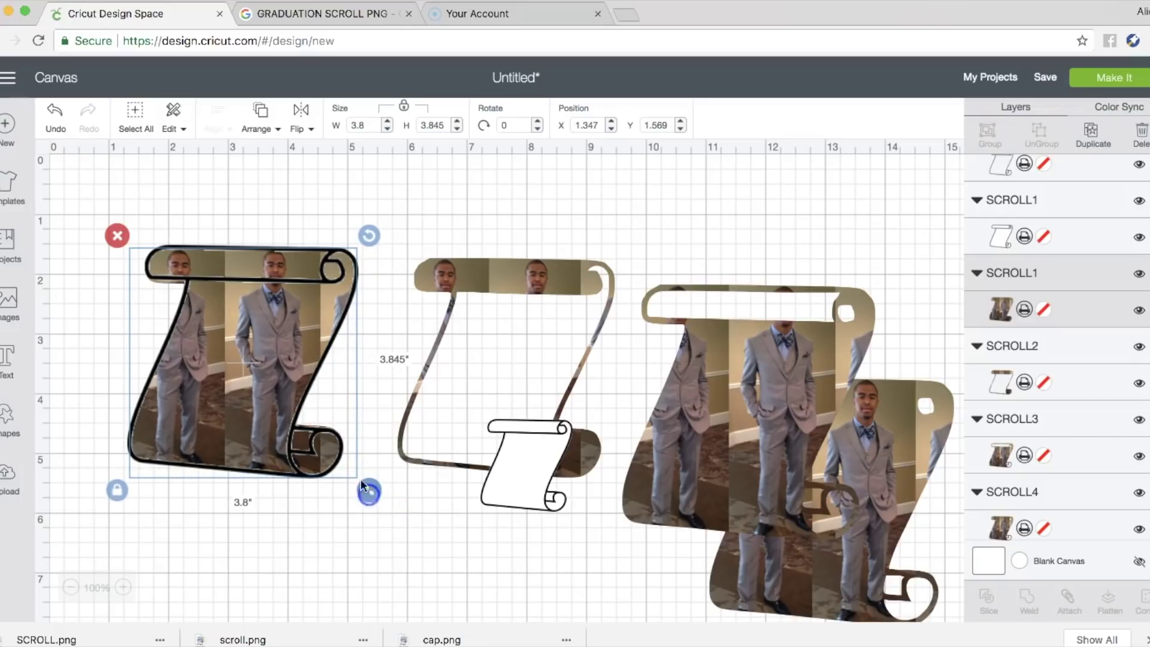
{"action": "left_click", "coordinate": [364, 123]}
{"action": "type", "text": "82"}
{"action": "key", "text": "Return"}
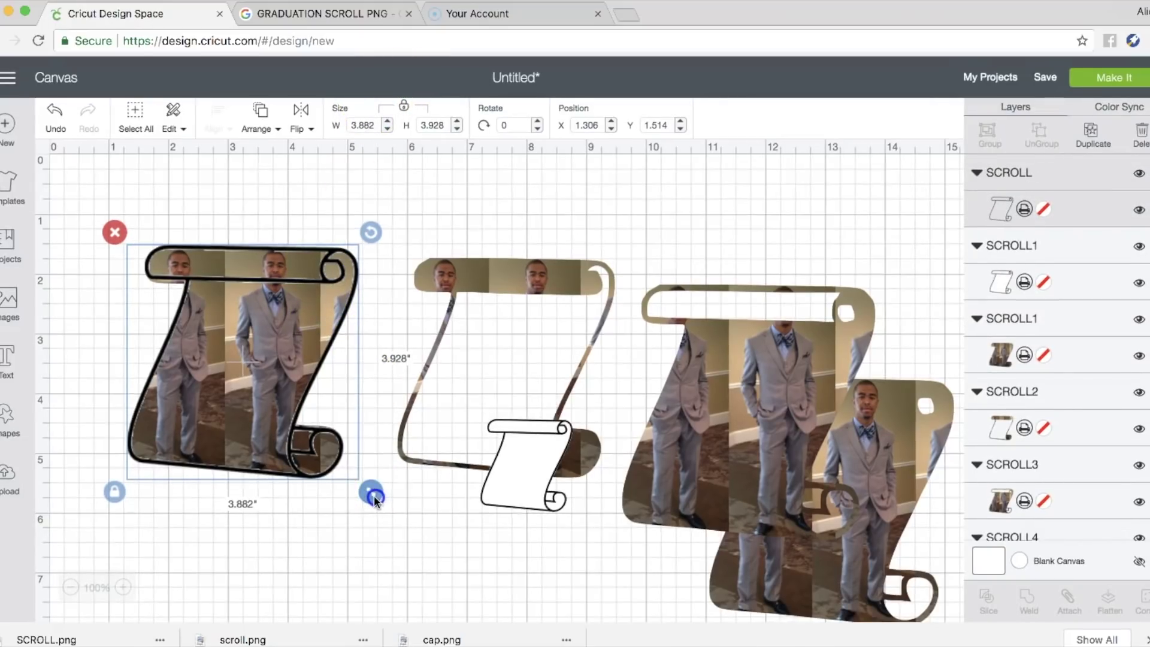
Step: Recolor the SCROLL outline's print layer with the basic color Candycorn
{"action": "left_click", "coordinate": [1023, 209]}
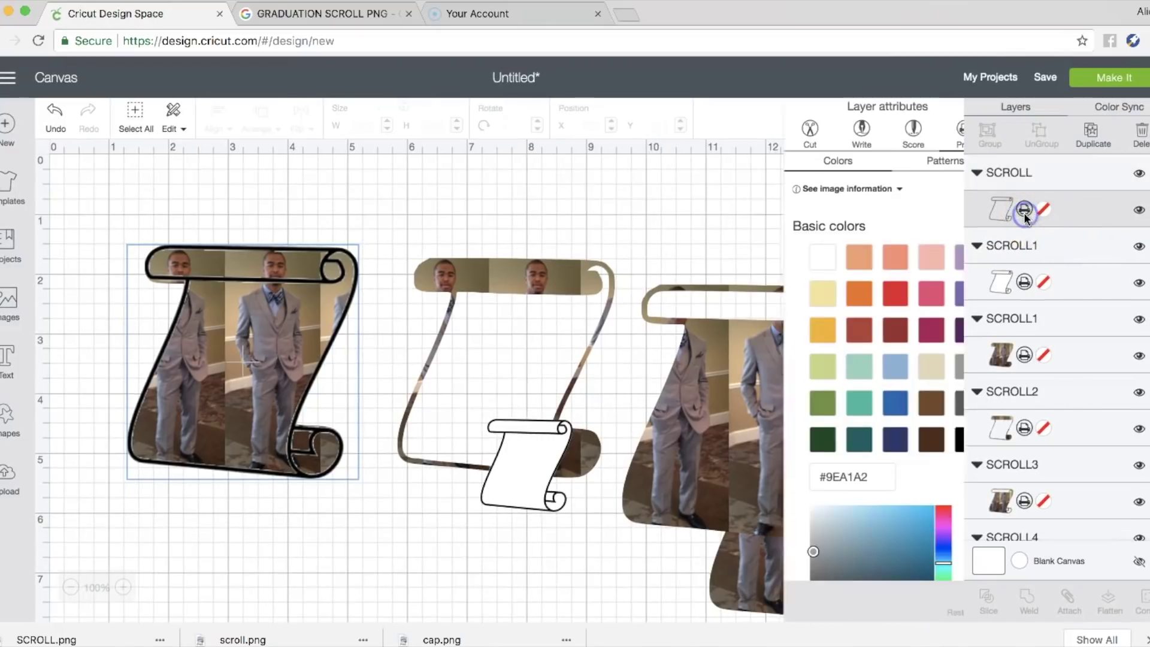
{"action": "left_click", "coordinate": [928, 157]}
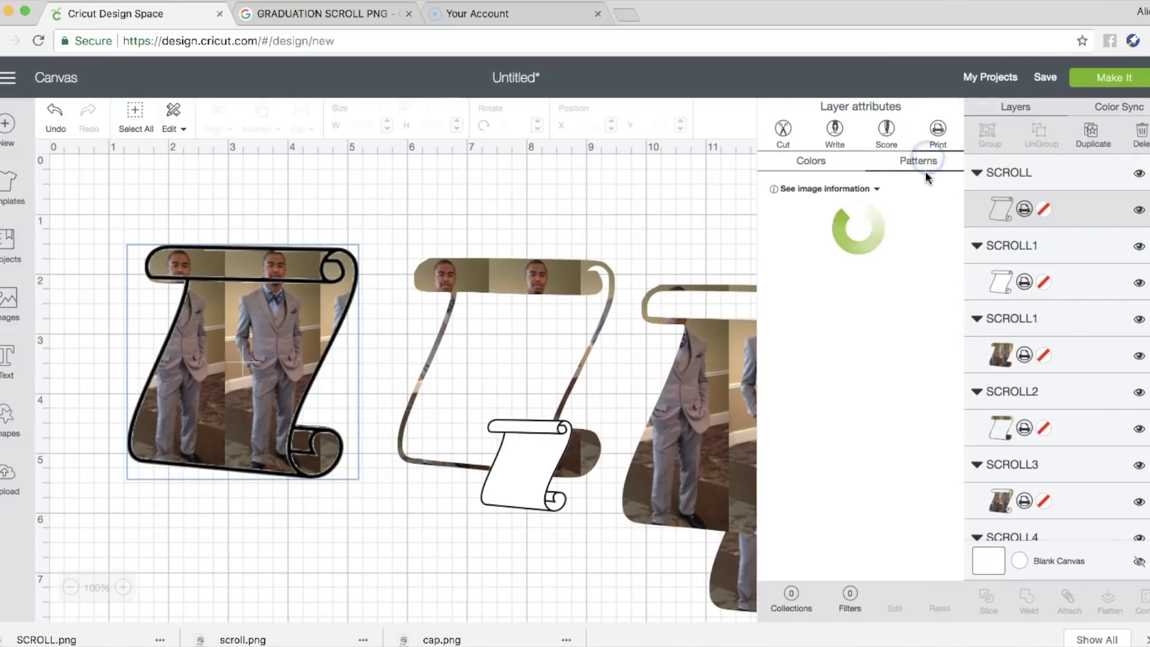
{"action": "left_click", "coordinate": [832, 165]}
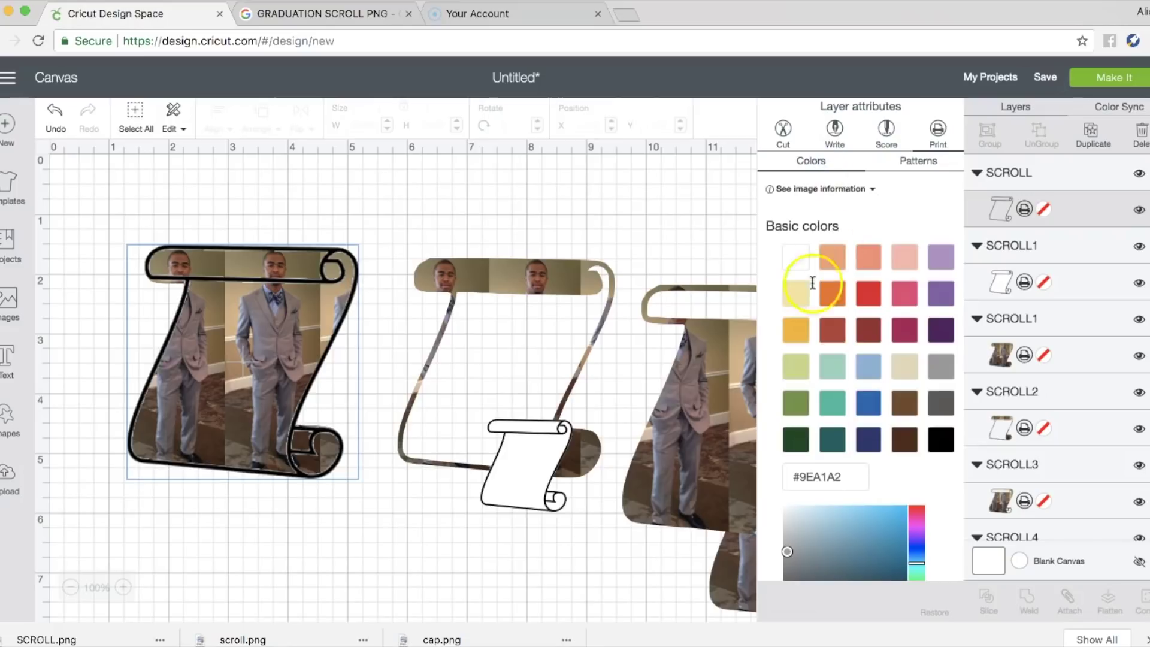
{"action": "left_click", "coordinate": [801, 336]}
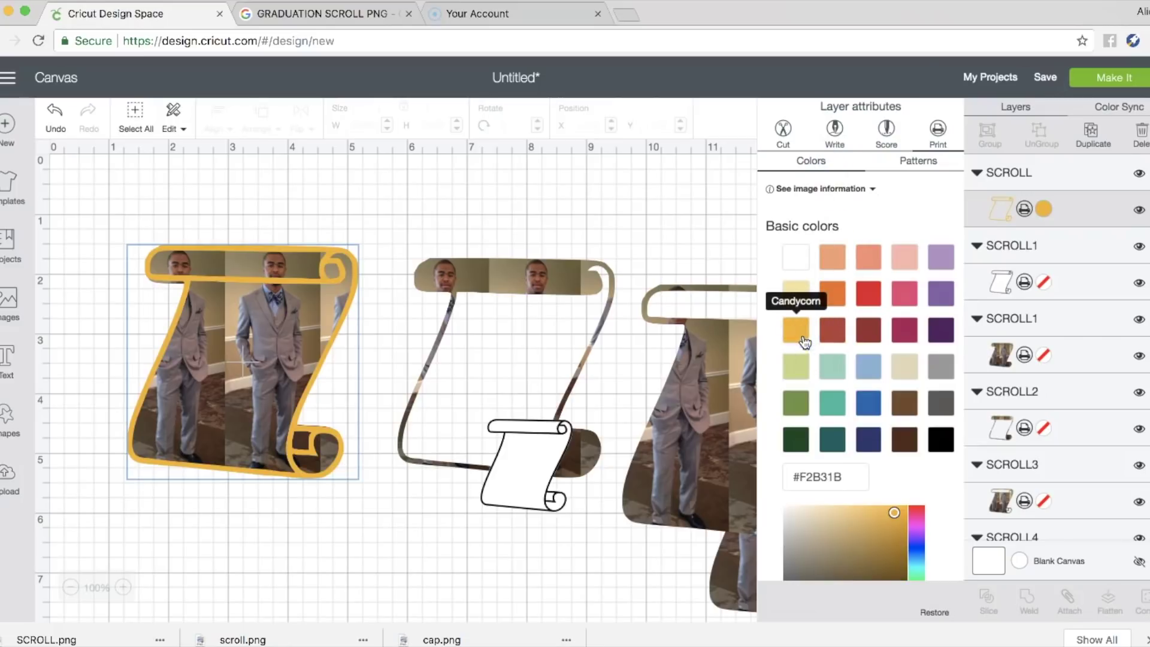
Step: Try the uploaded heart pattern on the SCROLL outline and replace it with the uploaded gold foil pattern
{"action": "left_click", "coordinate": [916, 159]}
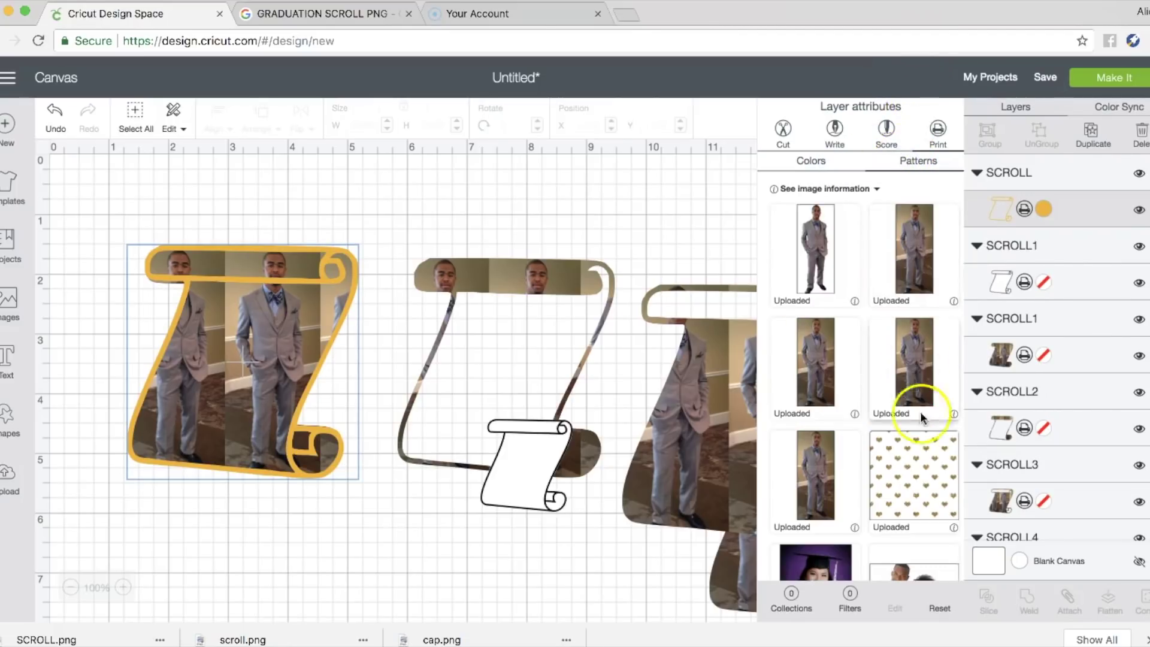
{"action": "left_click", "coordinate": [922, 446]}
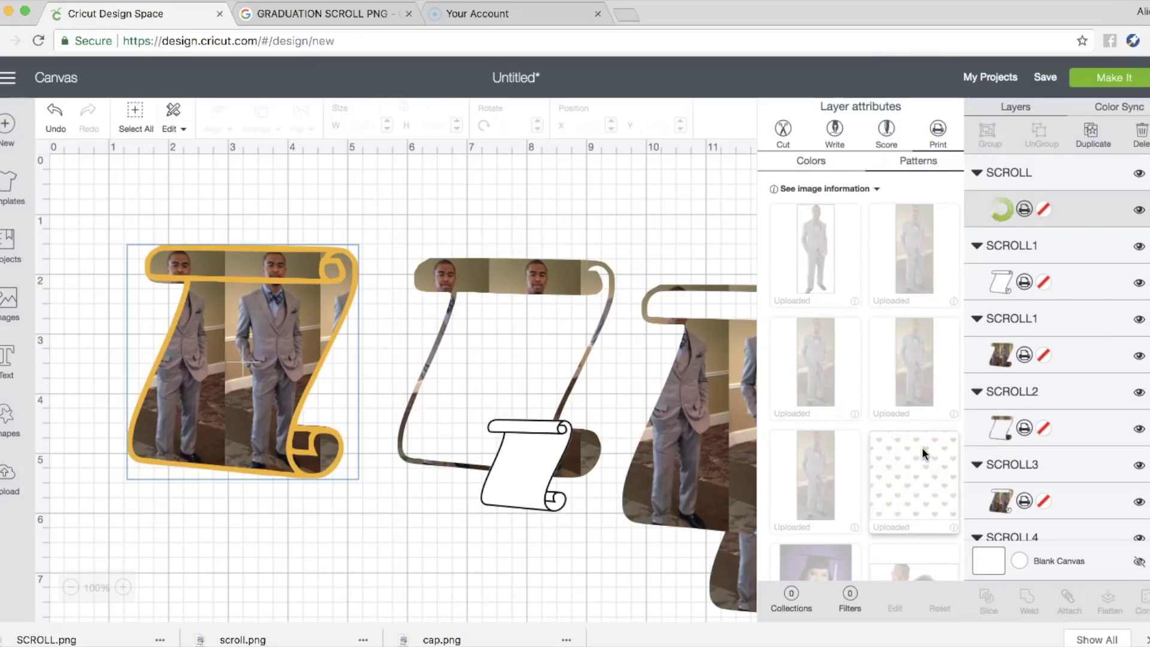
{"action": "scroll", "coordinate": [914, 414], "scroll_direction": "down", "scroll_amount": 5}
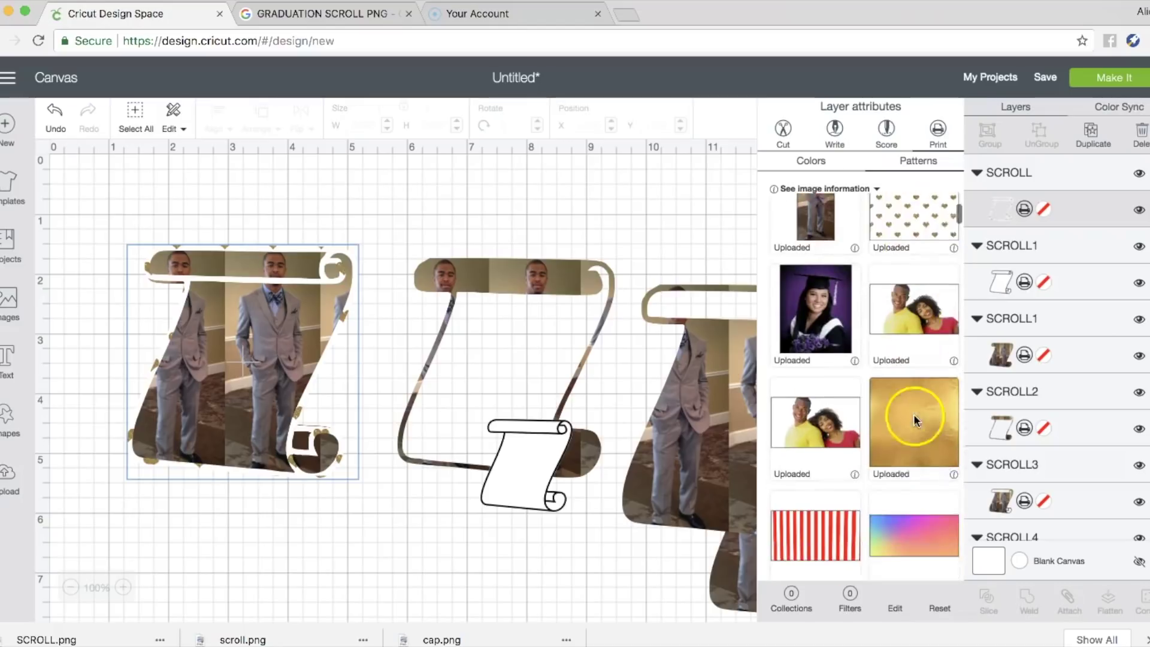
{"action": "left_click", "coordinate": [886, 332]}
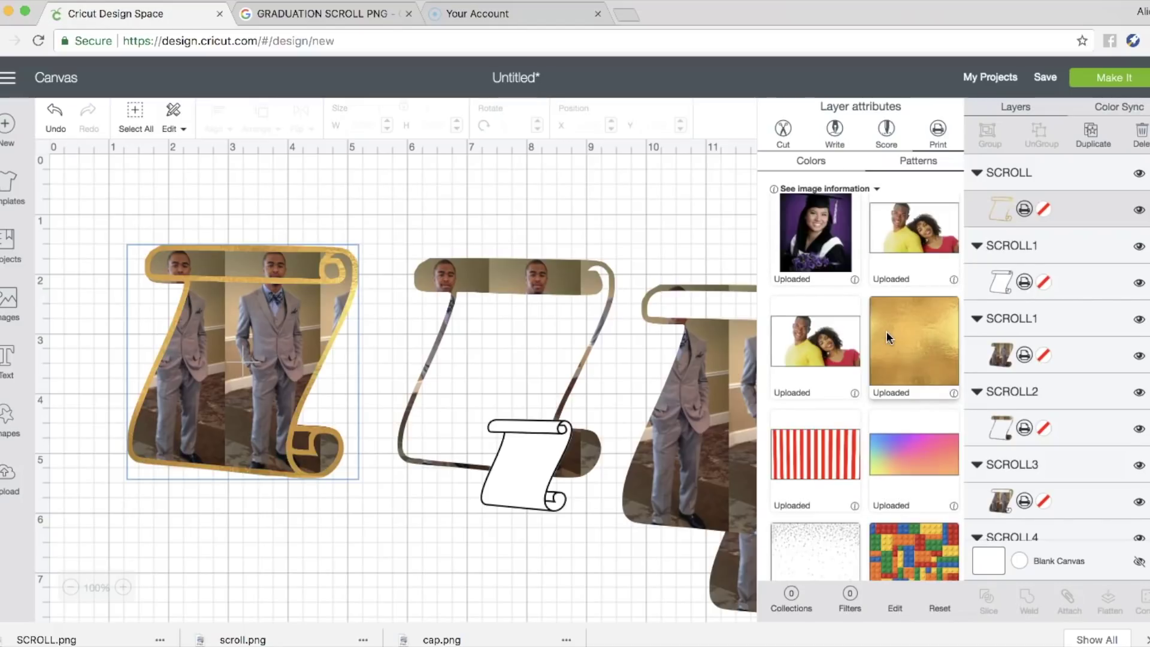
{"action": "left_click", "coordinate": [281, 346]}
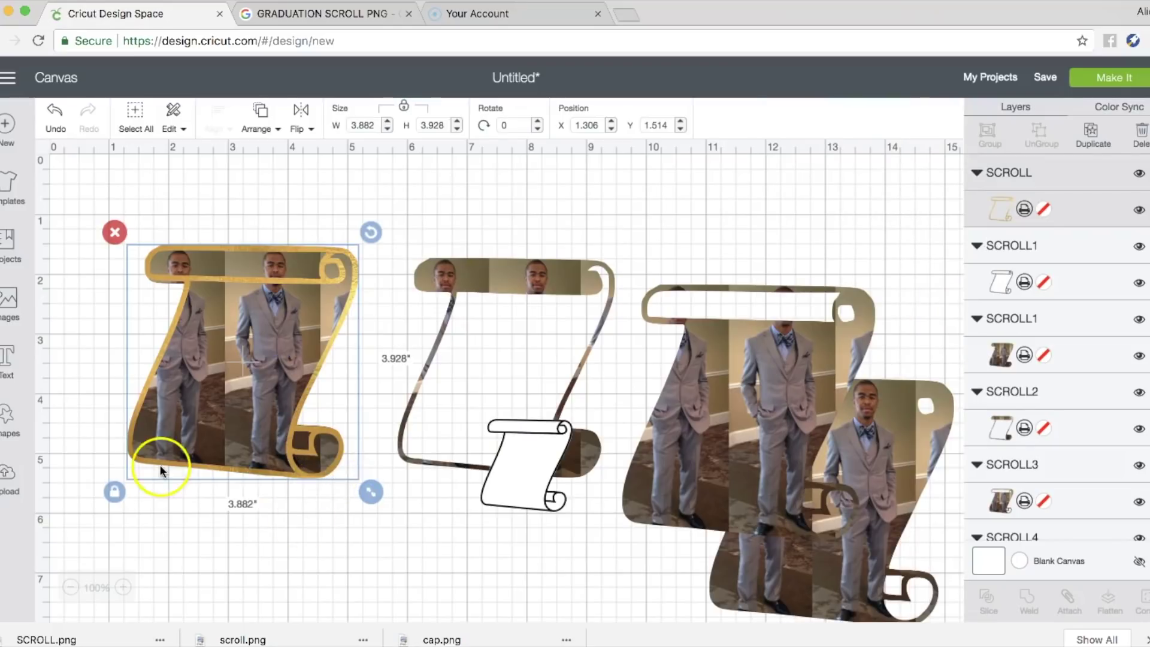
Step: Realign the gold outline over the photo scroll at about X 1.31, Y 1.53, sized about 3.88 by 3.93 inches
{"action": "left_click_drag", "start_coordinate": [369, 490], "coordinate": [376, 493]}
{"action": "left_click_drag", "start_coordinate": [267, 416], "coordinate": [267, 417]}
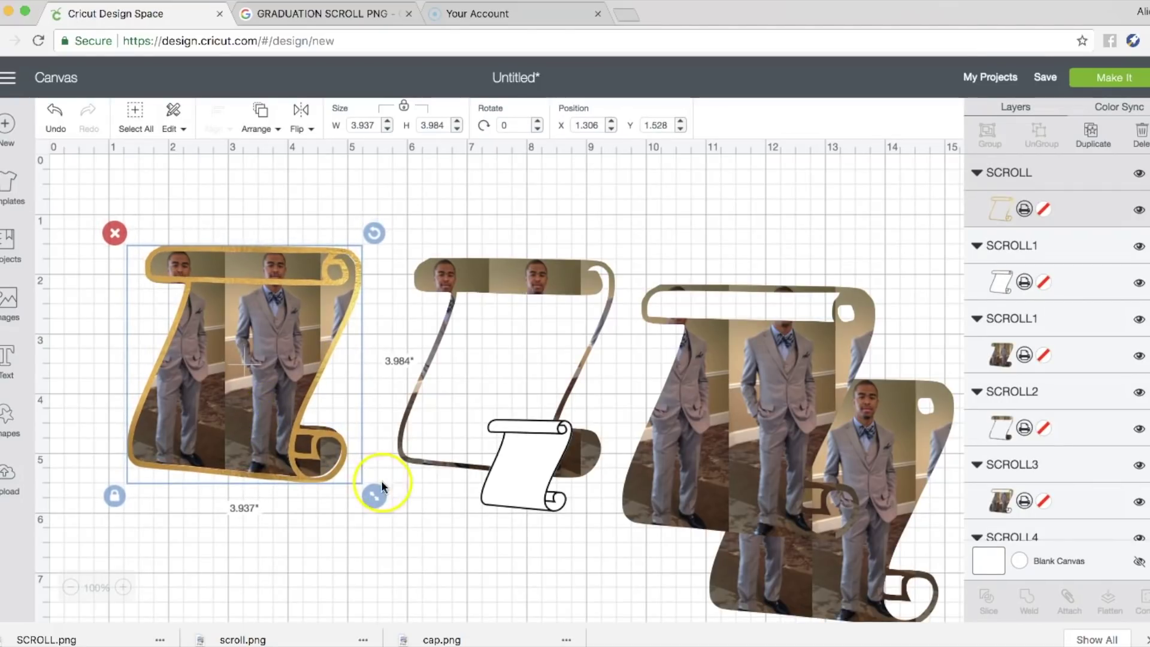
{"action": "left_click_drag", "start_coordinate": [367, 496], "coordinate": [363, 489]}
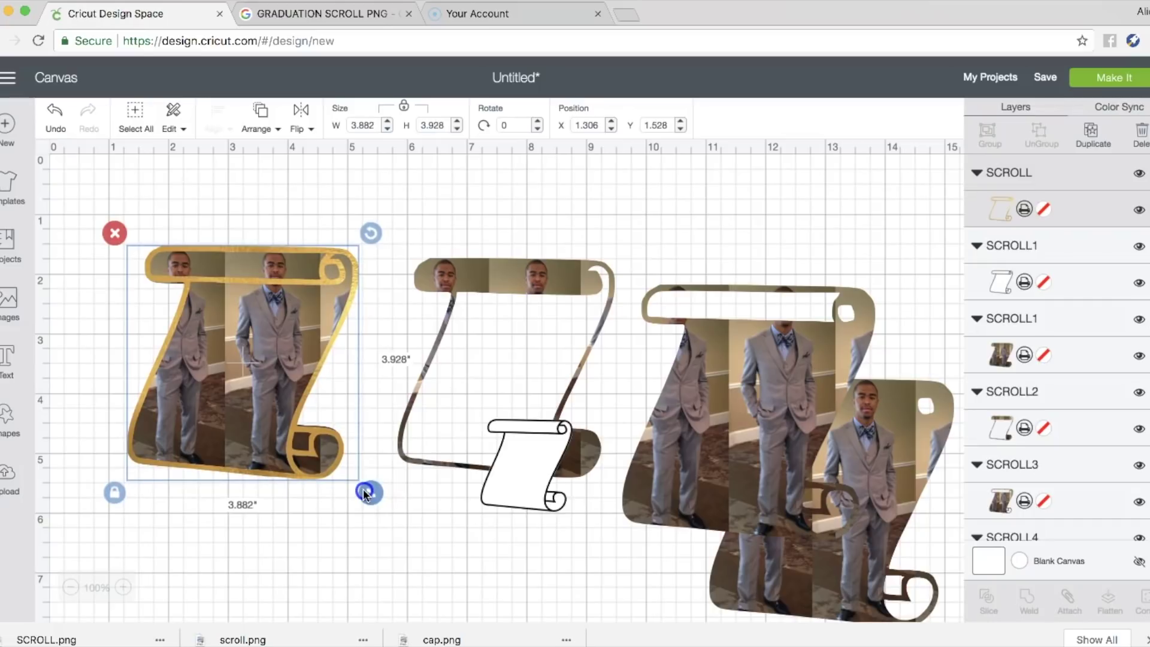
Step: Delete SCROLL2, the small white scroll, SCROLL3 and SCROLL4, keeping the gold-outlined photo scroll
{"action": "left_click", "coordinate": [411, 352]}
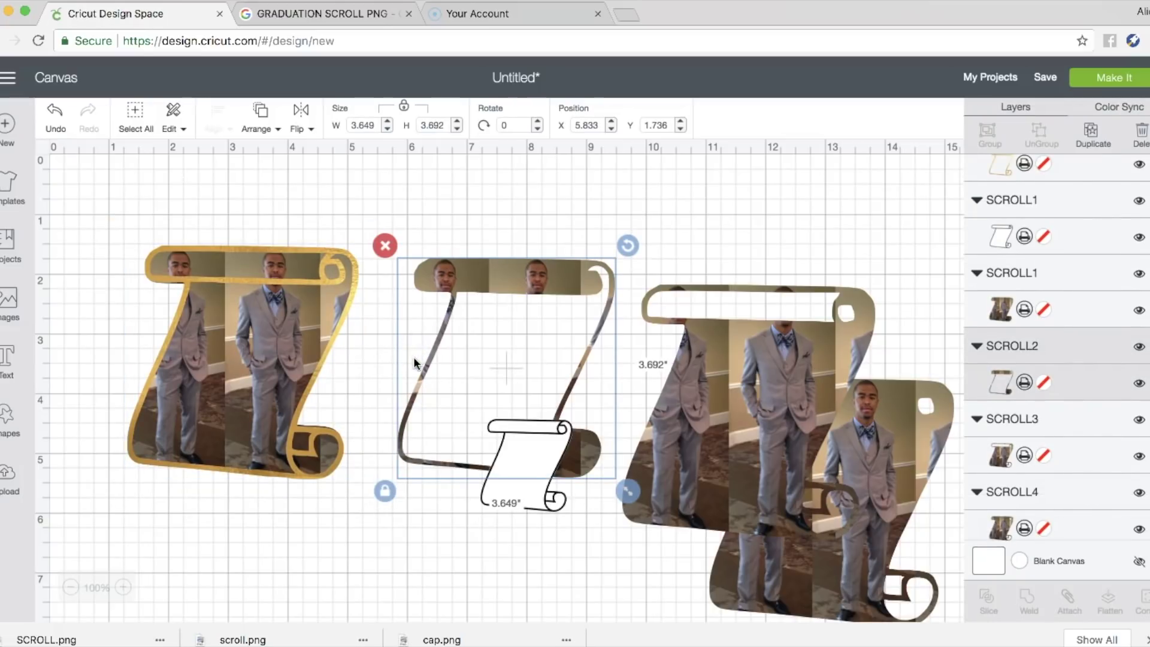
{"action": "key", "text": "Delete"}
{"action": "left_click", "coordinate": [497, 458]}
{"action": "key", "text": "Delete"}
{"action": "left_click", "coordinate": [649, 402]}
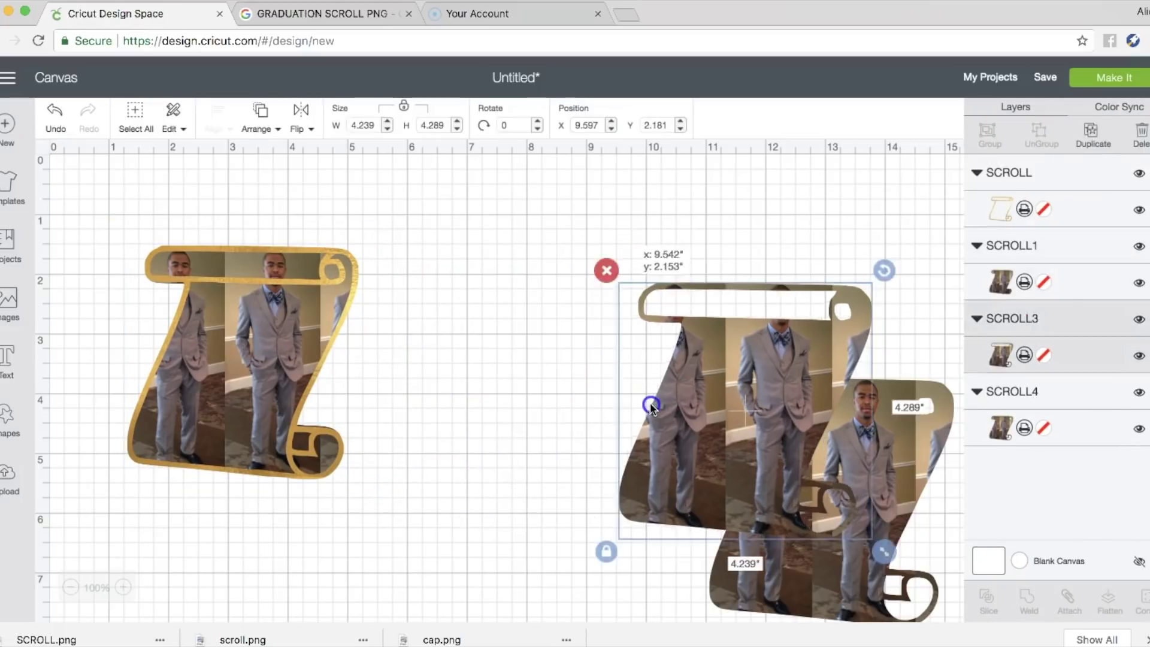
{"action": "key", "text": "Delete"}
{"action": "left_click", "coordinate": [746, 449]}
{"action": "key", "text": "Delete"}
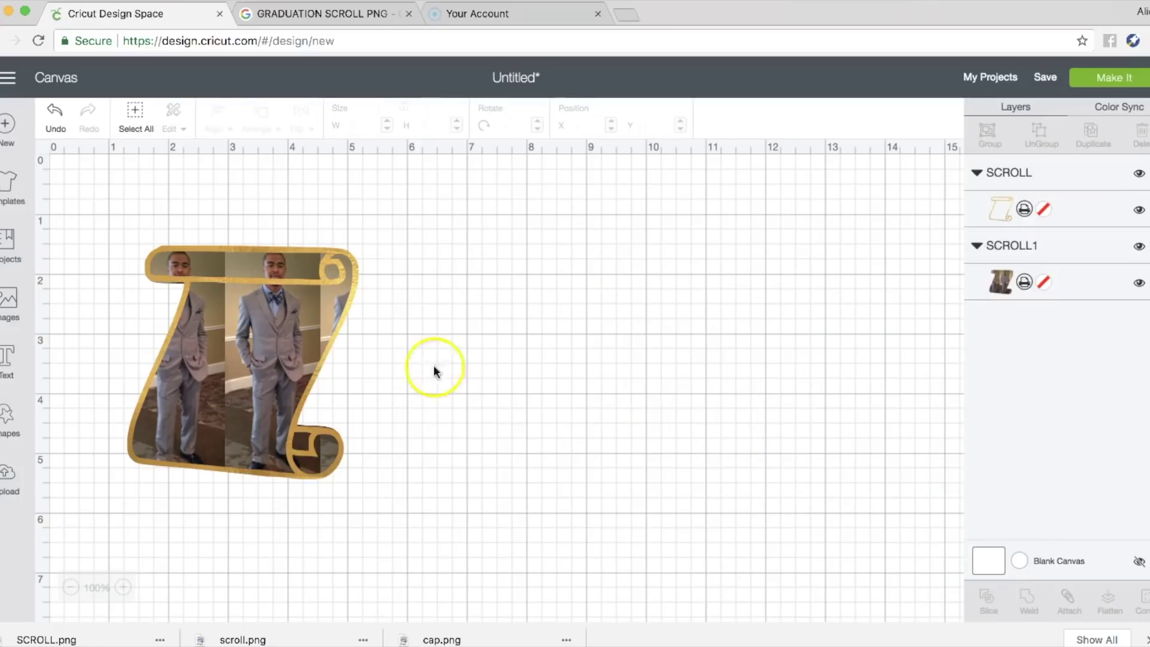
Step: Scale the photo pattern on the SCROLL1 layer to 271 so a single portrait fills the scroll
{"action": "left_click", "coordinate": [233, 412]}
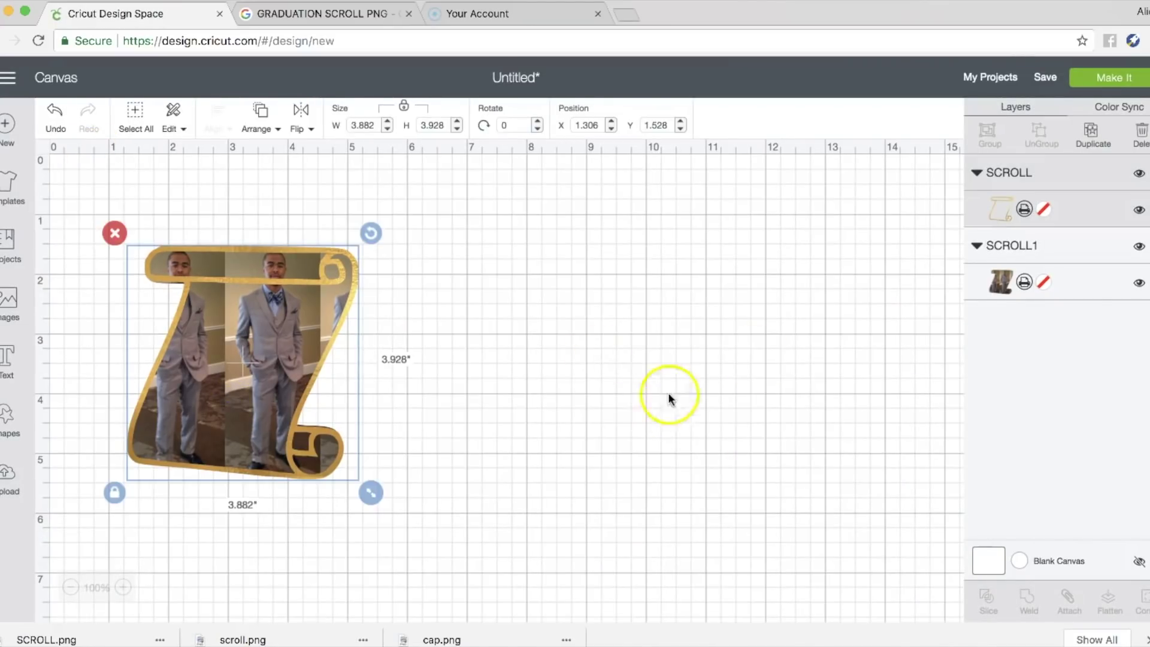
{"action": "left_click", "coordinate": [1022, 281]}
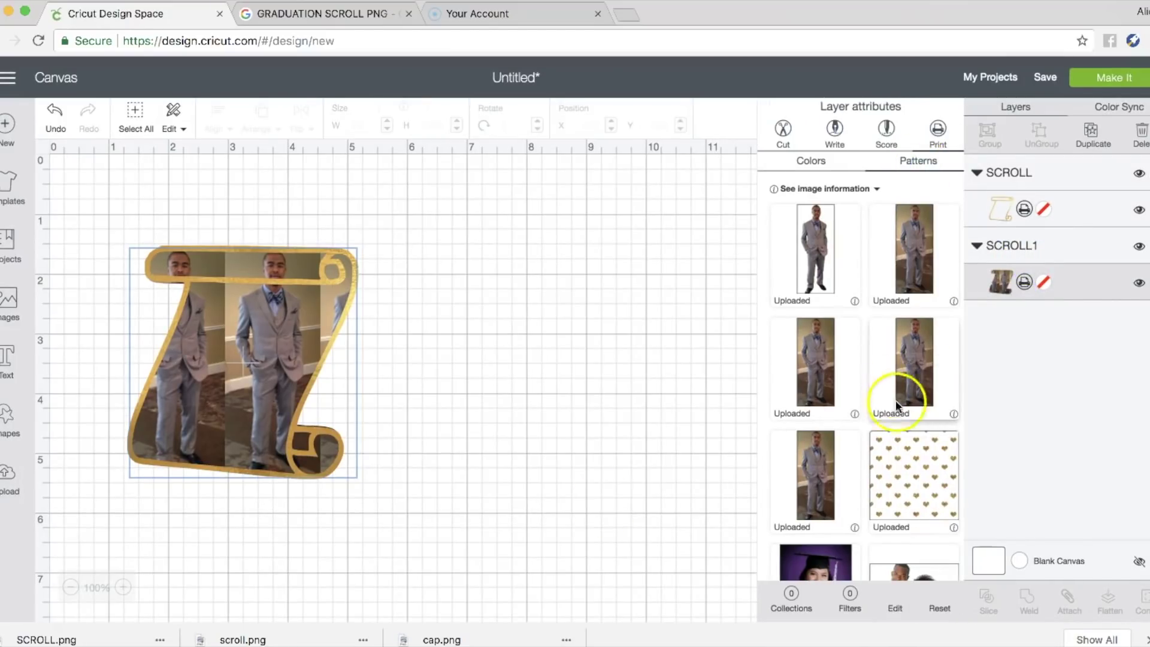
{"action": "left_click", "coordinate": [254, 321]}
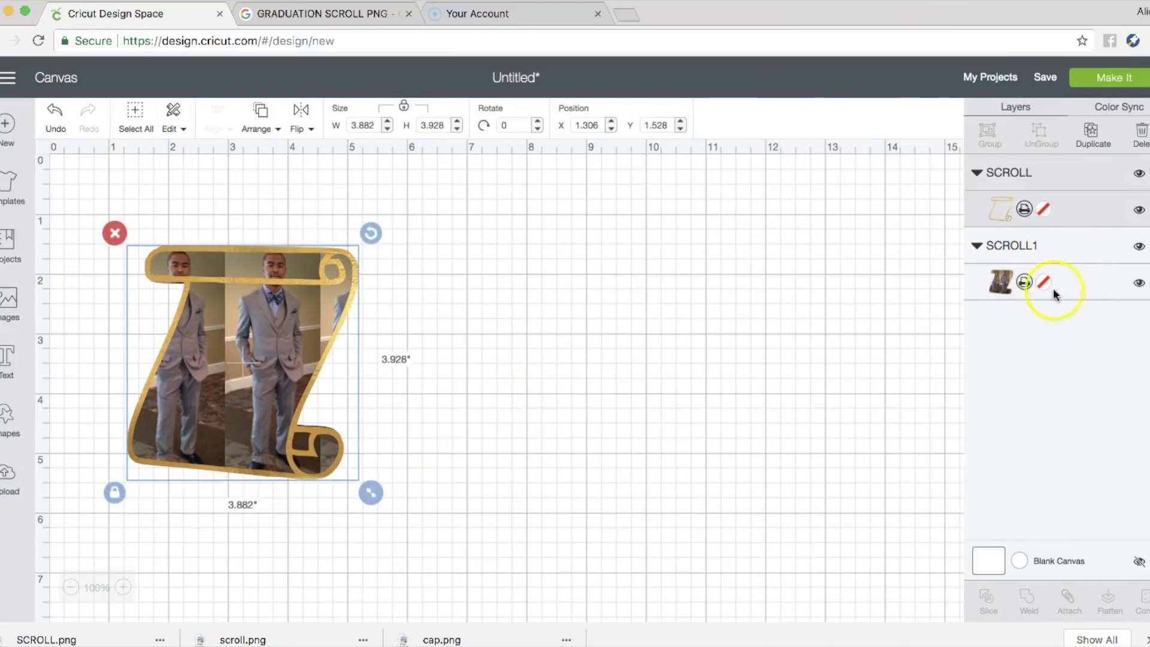
{"action": "left_click", "coordinate": [1025, 281]}
{"action": "left_click", "coordinate": [898, 612]}
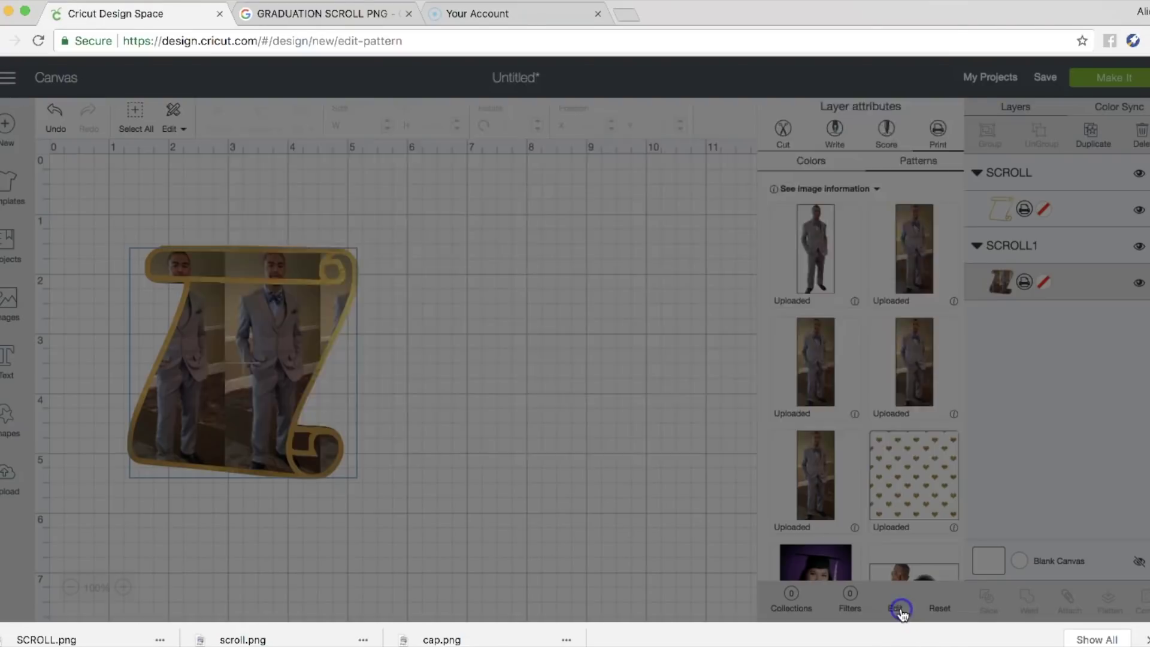
{"action": "left_click_drag", "start_coordinate": [807, 214], "coordinate": [846, 215]}
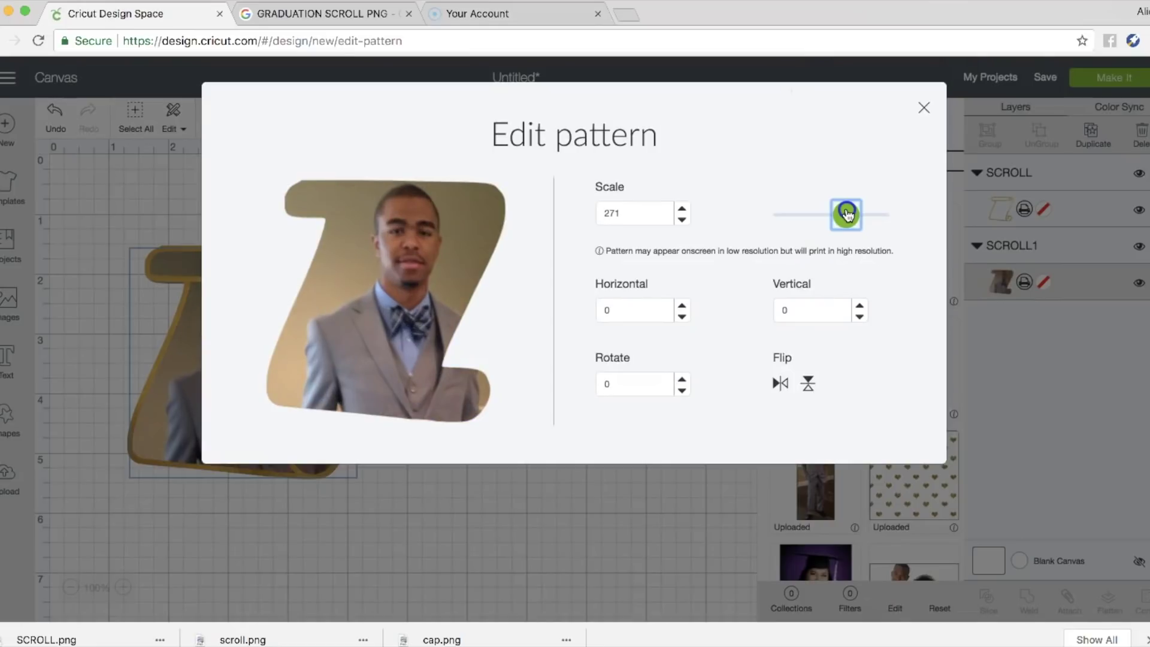
{"action": "left_click", "coordinate": [924, 105]}
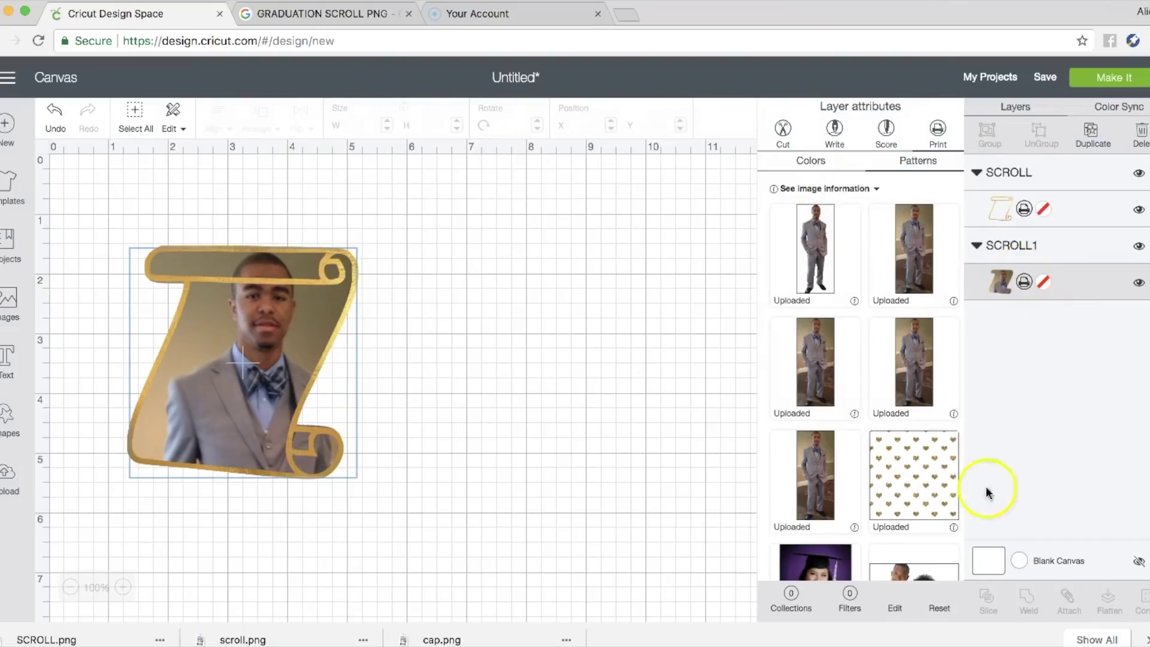
Step: Shift the SCROLL1 photo pattern down by setting its vertical offset to -40
{"action": "left_click", "coordinate": [894, 604]}
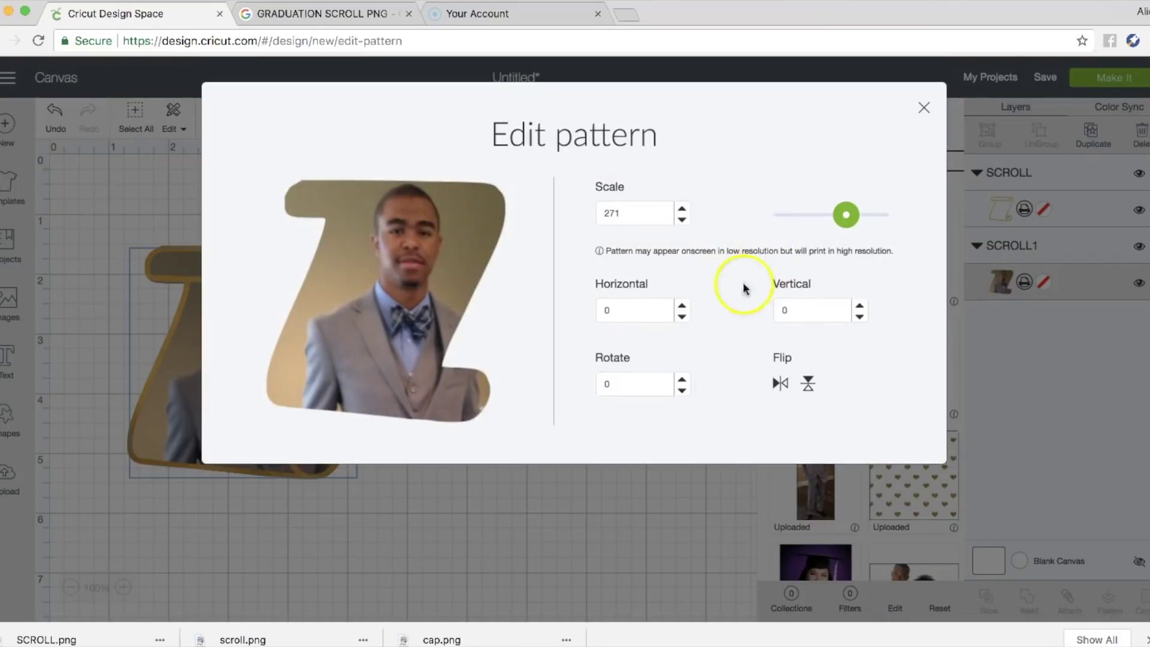
{"action": "left_click", "coordinate": [860, 317]}
{"action": "left_click", "coordinate": [859, 316]}
{"action": "left_click", "coordinate": [822, 310]}
{"action": "left_click_drag", "start_coordinate": [822, 310], "coordinate": [730, 215]}
{"action": "type", "text": "40"}
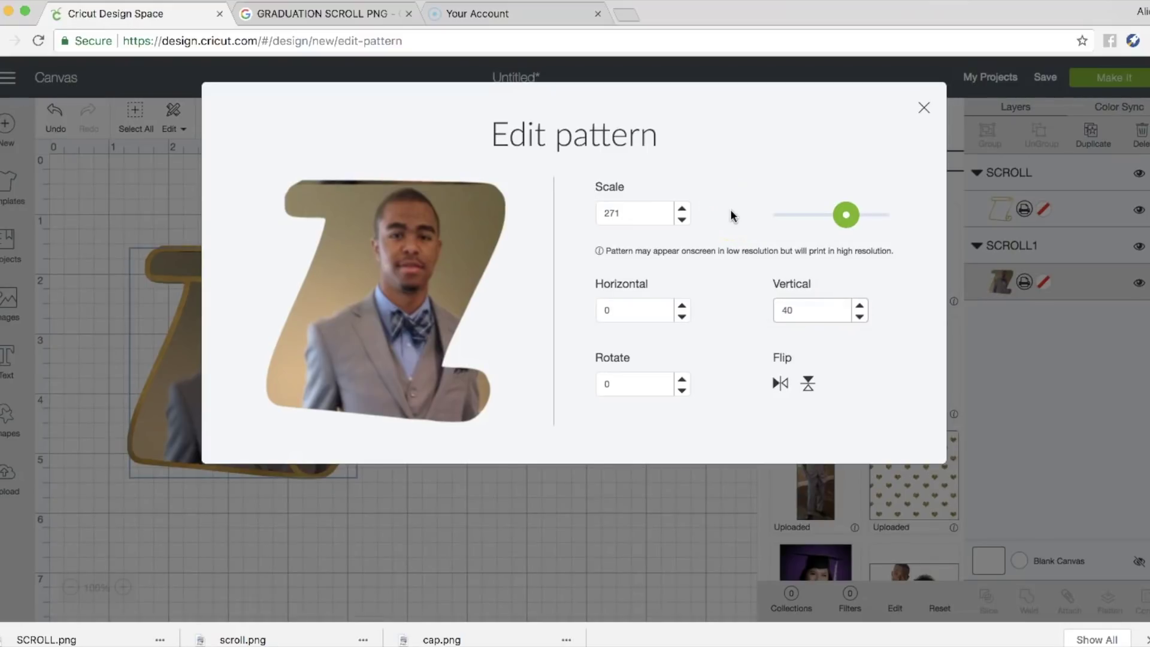
{"action": "key", "text": "BackSpace"}
{"action": "key", "text": "BackSpace"}
{"action": "type", "text": "-40"}
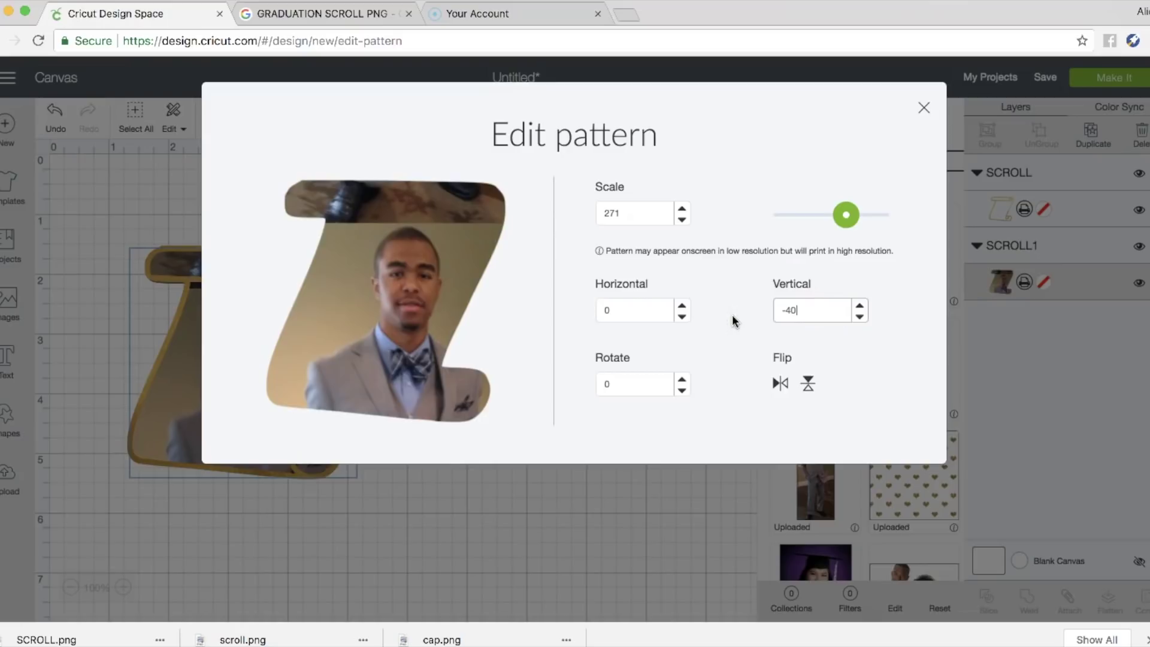
{"action": "left_click", "coordinate": [935, 104]}
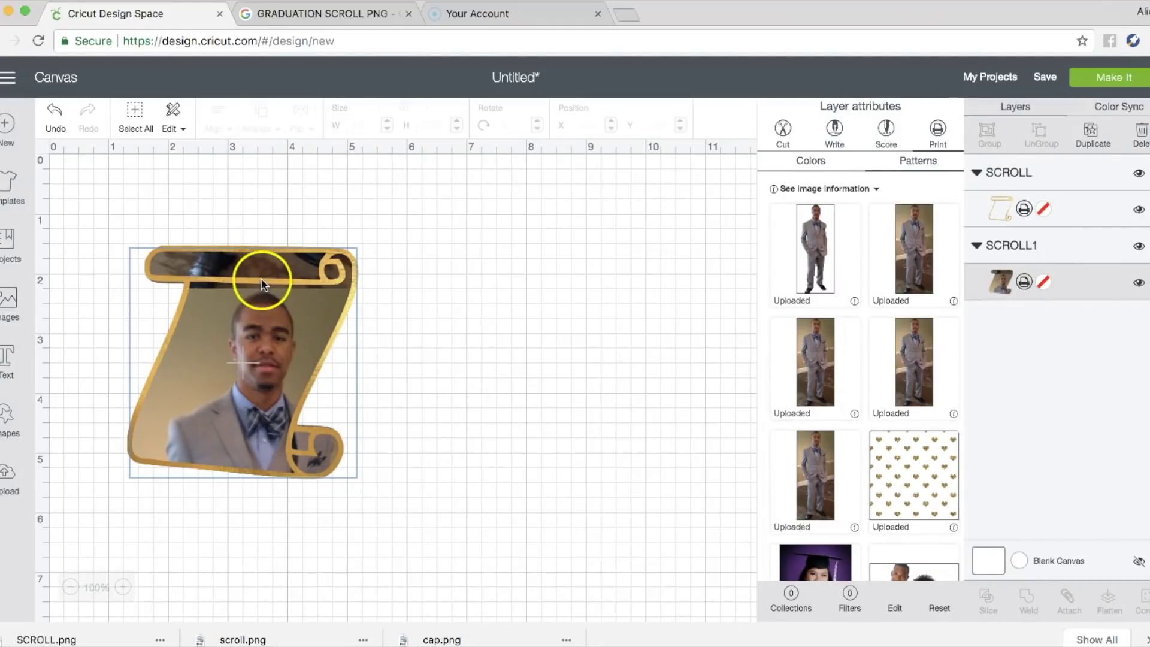
Step: Upload SCROLL.png from the Desktop as a new image with the Complex image type
{"action": "left_click", "coordinate": [8, 476]}
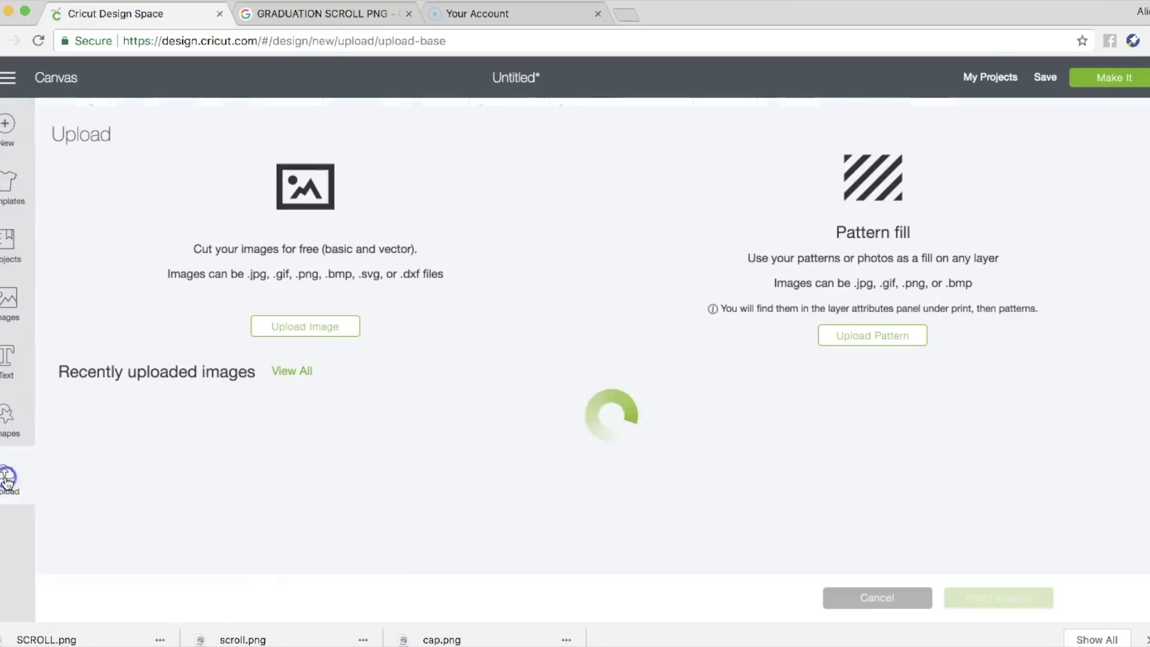
{"action": "left_click", "coordinate": [334, 324]}
{"action": "left_click", "coordinate": [655, 353]}
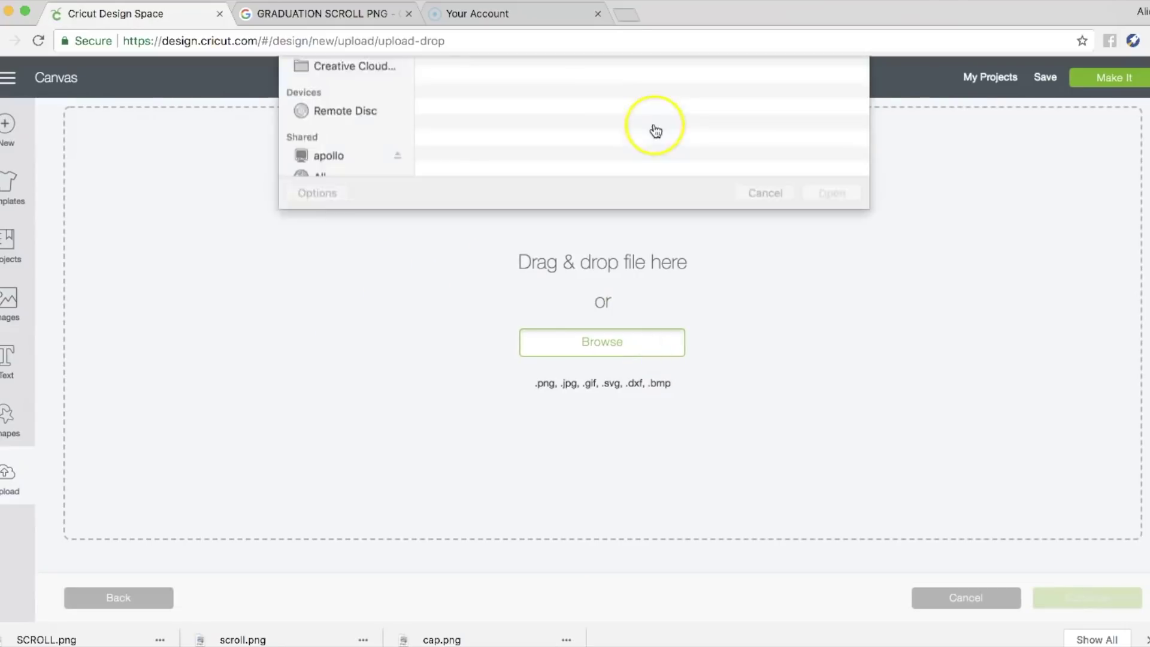
{"action": "double_click", "coordinate": [523, 119]}
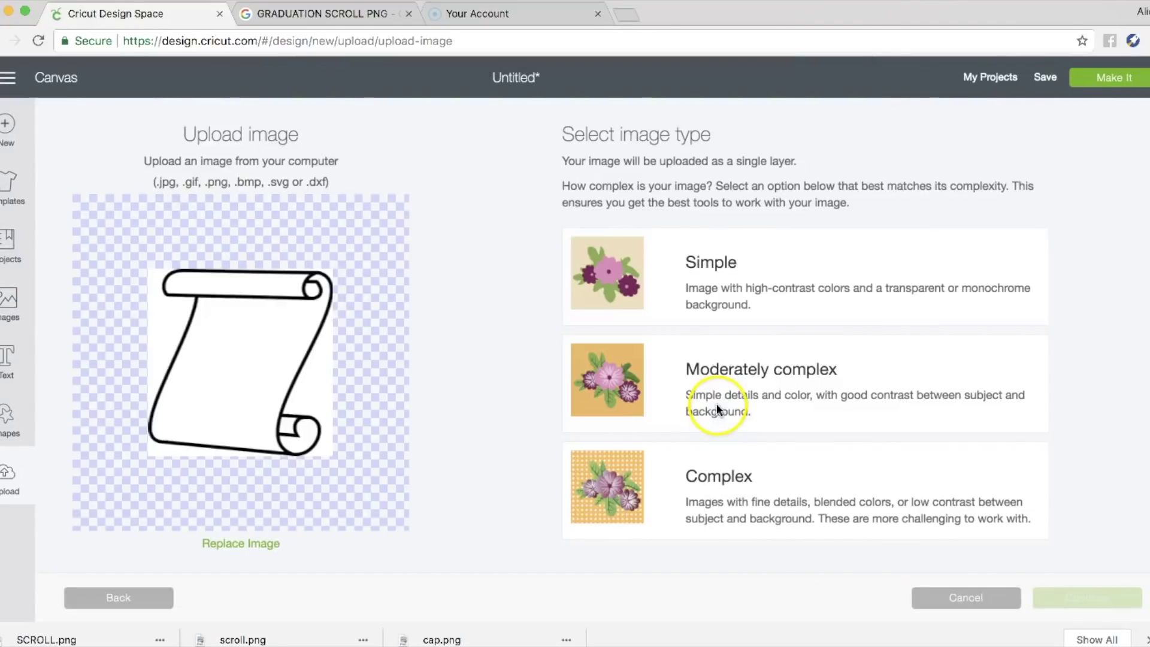
{"action": "left_click", "coordinate": [721, 516]}
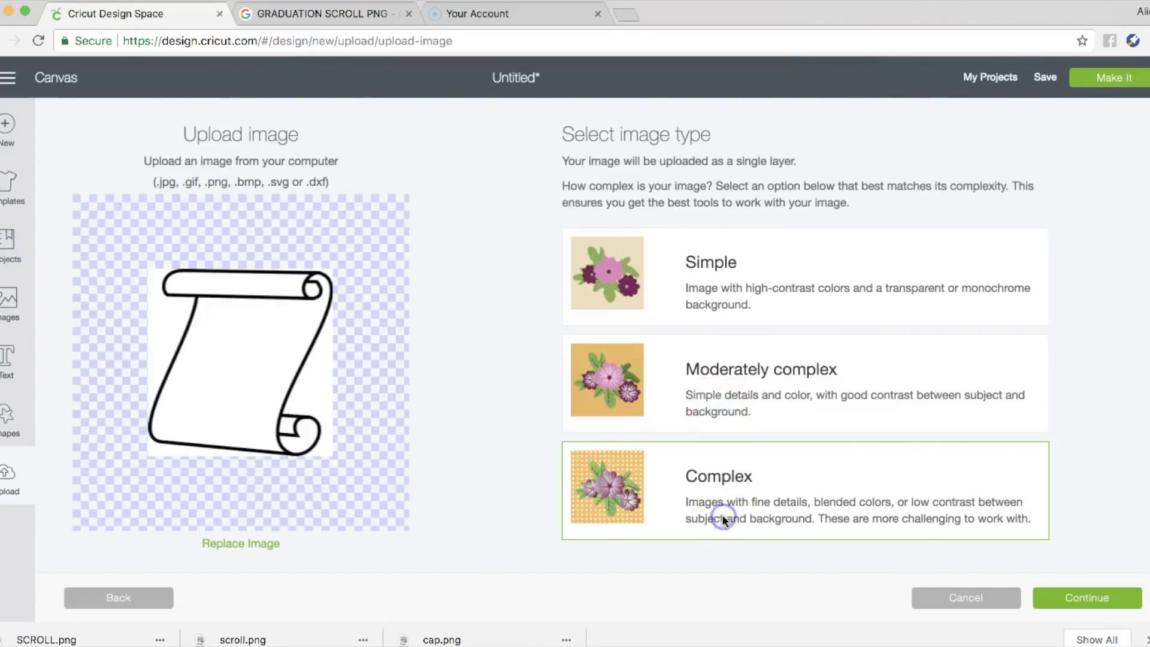
{"action": "left_click", "coordinate": [1078, 595]}
Step: Erase the white background around the scroll and the inside of its main body, keeping the rolled ends white
{"action": "left_click", "coordinate": [798, 346]}
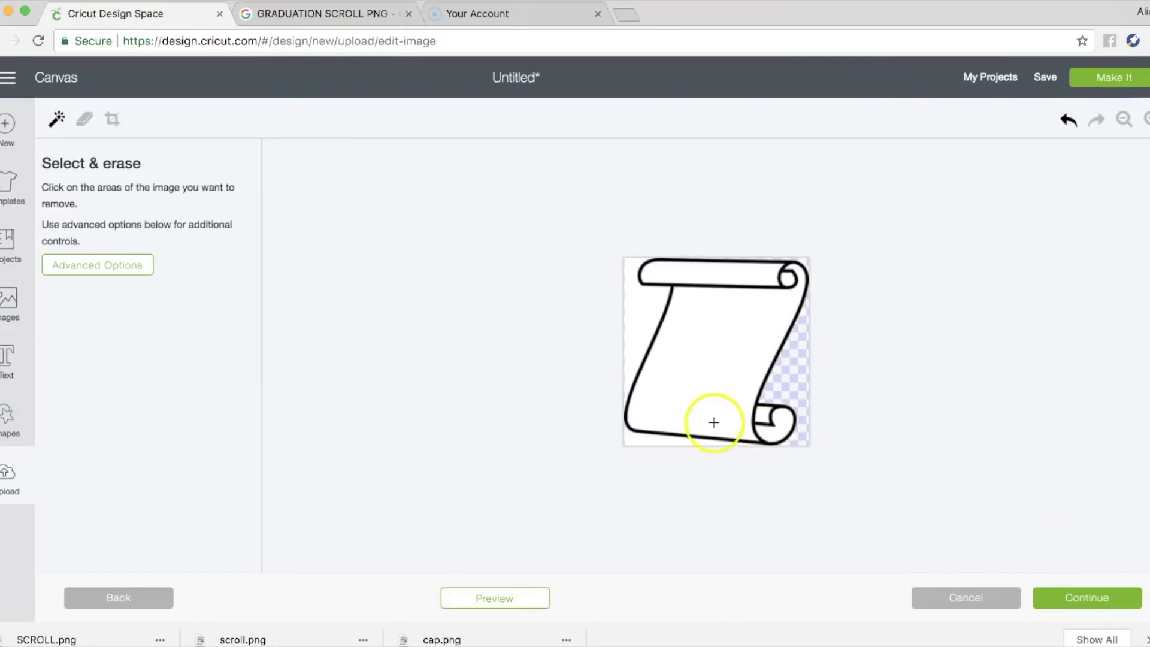
{"action": "left_click", "coordinate": [680, 442]}
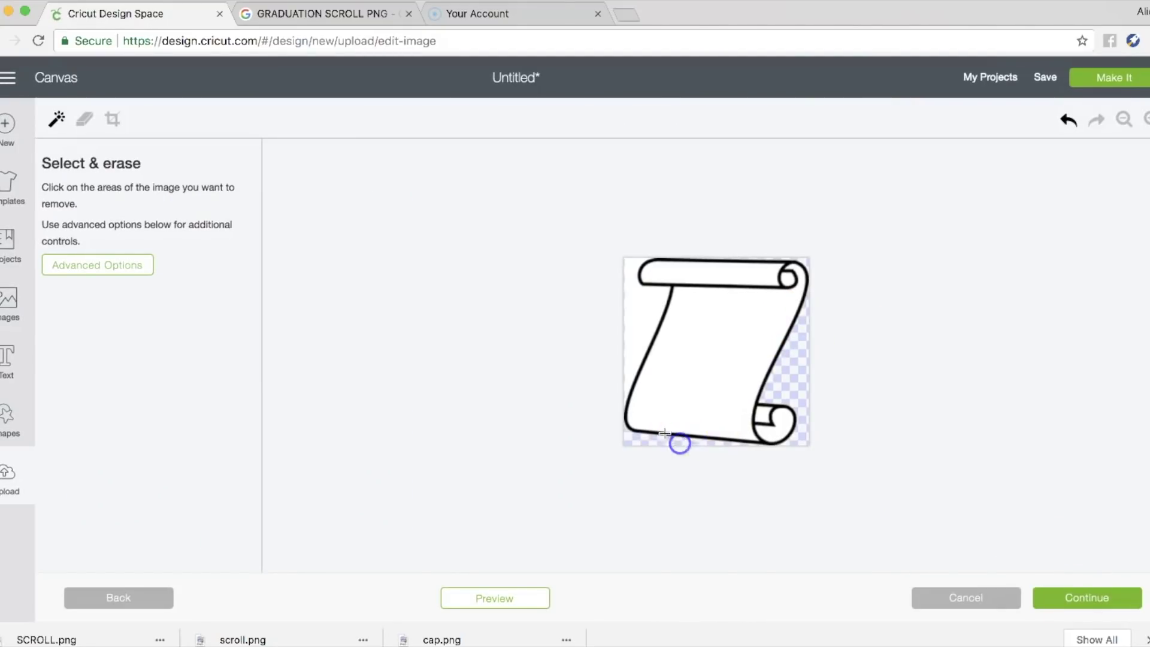
{"action": "left_click", "coordinate": [631, 309]}
{"action": "left_click", "coordinate": [703, 318]}
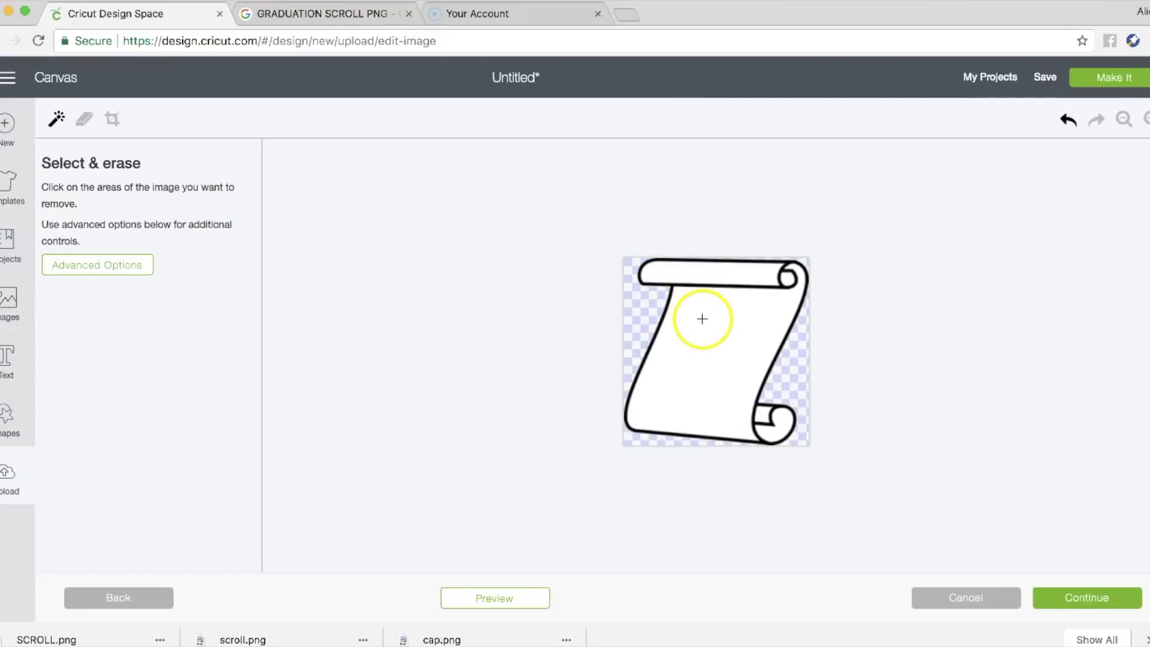
{"action": "left_click", "coordinate": [702, 318]}
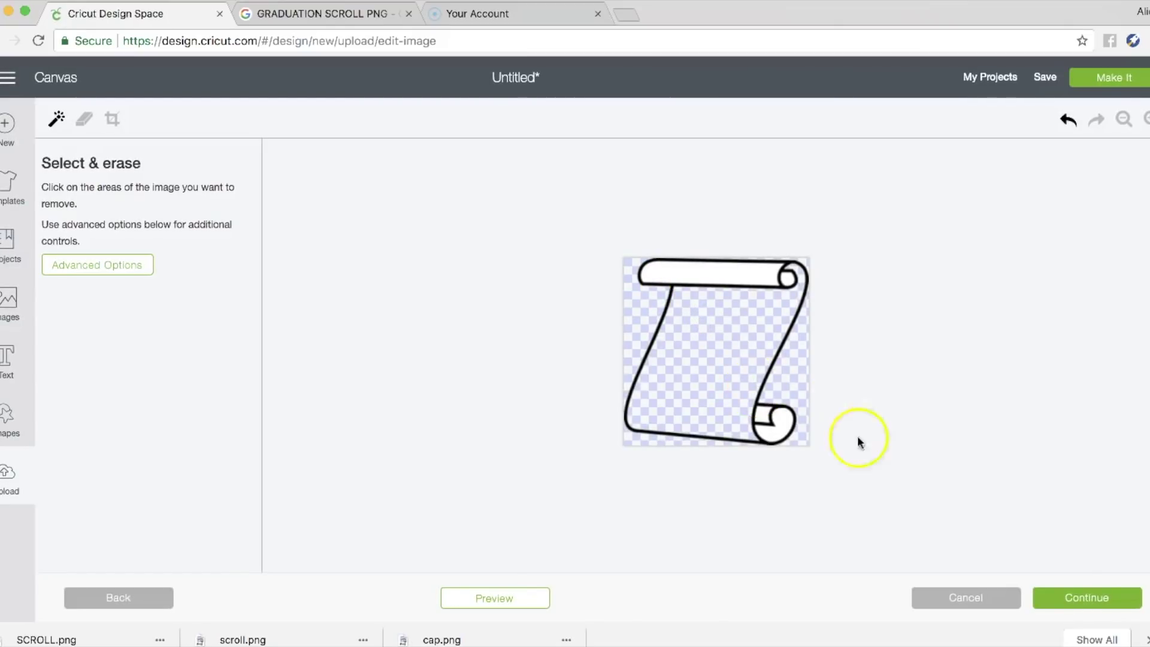
Step: Save the scroll with white rolled ends as a print then cut image named SCROLL and insert it on the canvas
{"action": "left_click", "coordinate": [1076, 597]}
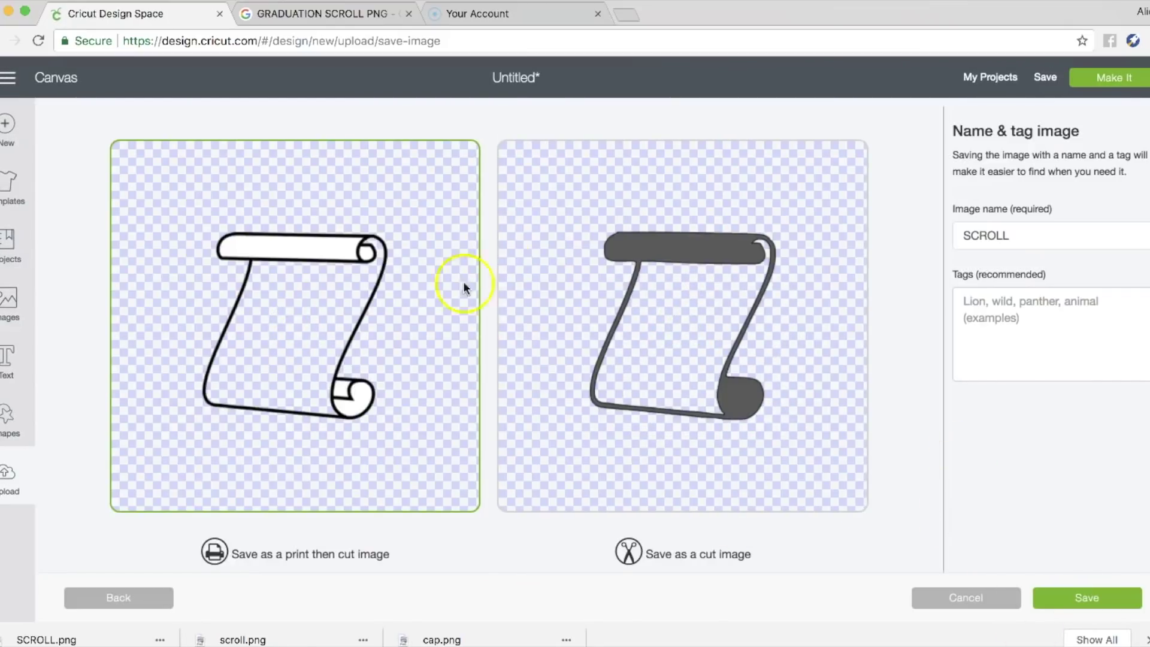
{"action": "left_click", "coordinate": [1117, 599]}
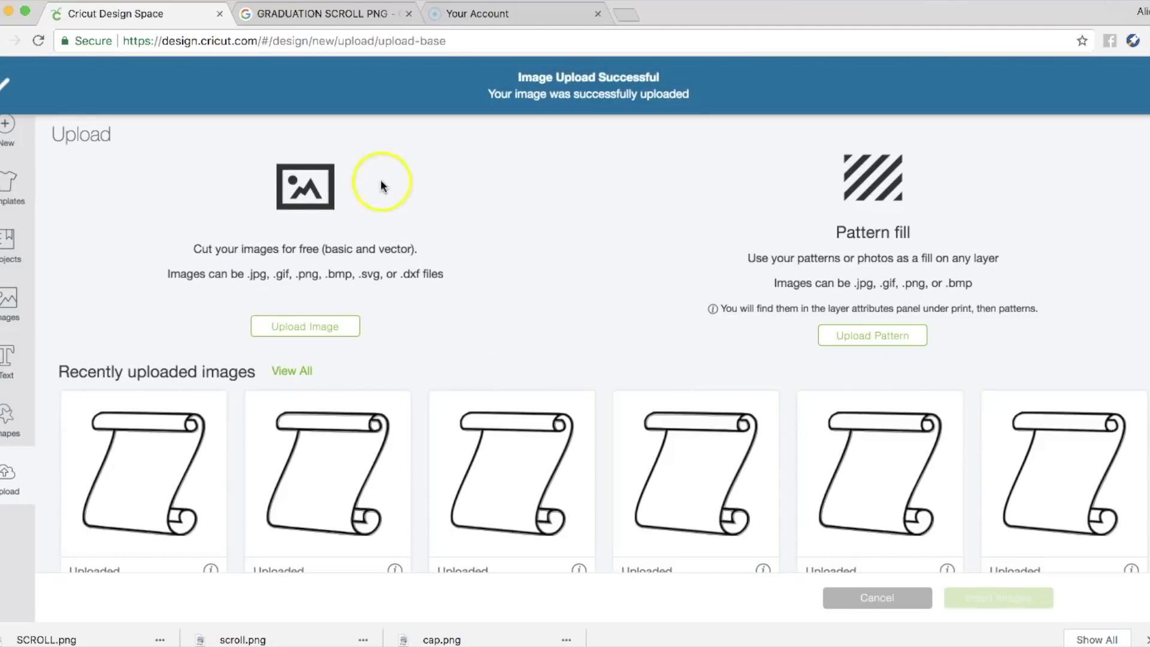
{"action": "left_click", "coordinate": [154, 483]}
{"action": "left_click", "coordinate": [968, 598]}
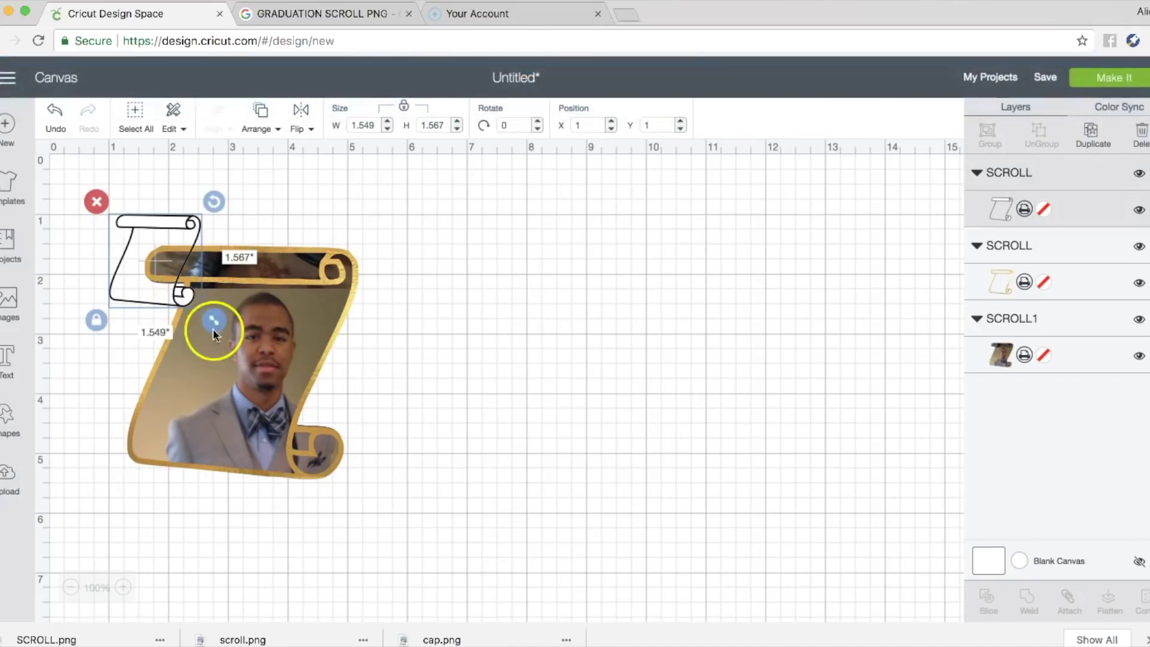
Step: Fit the new scroll over the photo scroll at about 3.95 by 4.00 inches, and move it beside it to about X 6.08, Y 1.11
{"action": "left_click_drag", "start_coordinate": [290, 388], "coordinate": [436, 475]}
{"action": "left_click_drag", "start_coordinate": [283, 410], "coordinate": [298, 441]}
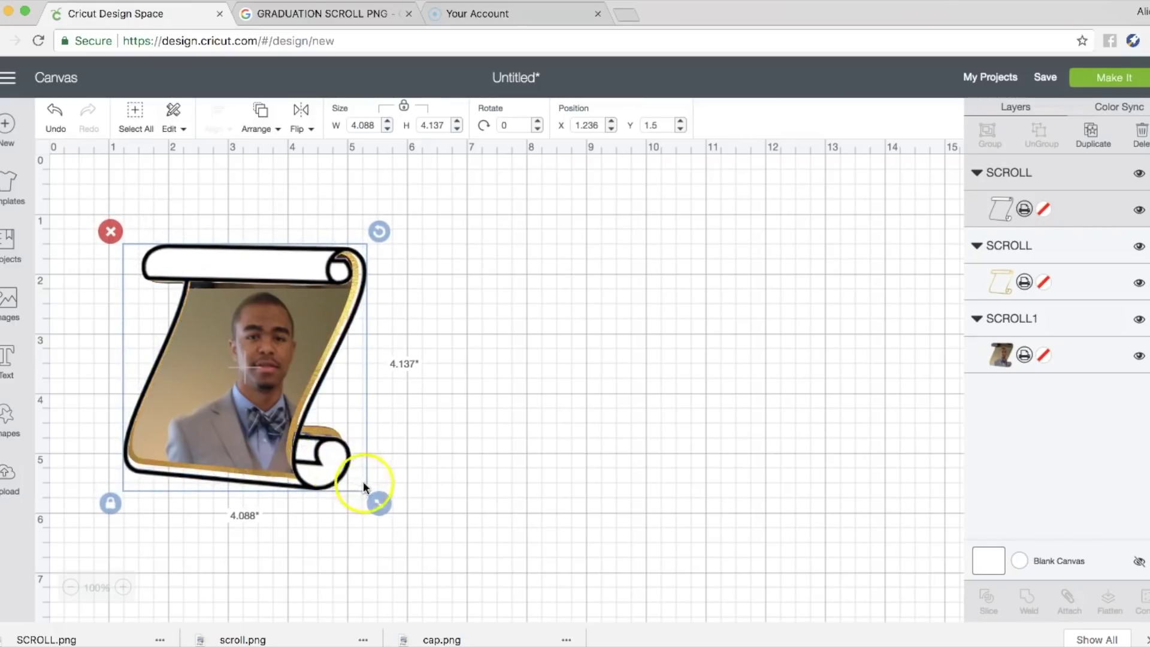
{"action": "left_click_drag", "start_coordinate": [375, 490], "coordinate": [375, 487]}
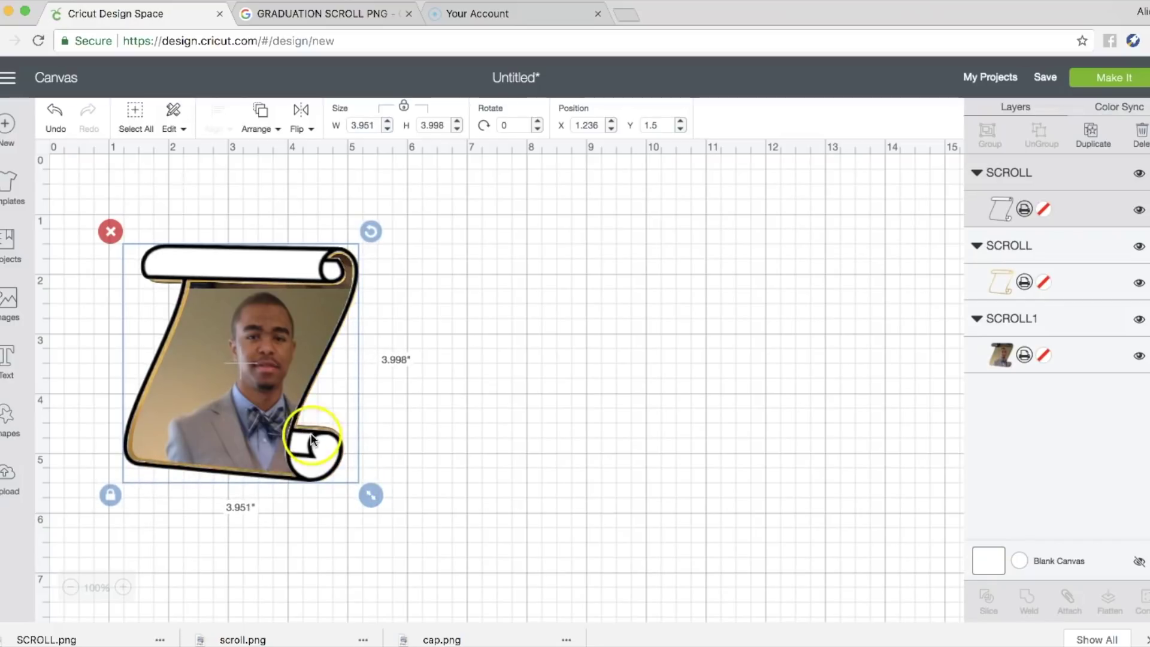
{"action": "left_click_drag", "start_coordinate": [350, 367], "coordinate": [641, 344]}
Step: Upload SCROLL.png from the Desktop once more, using the Complex image type
{"action": "left_click", "coordinate": [24, 494]}
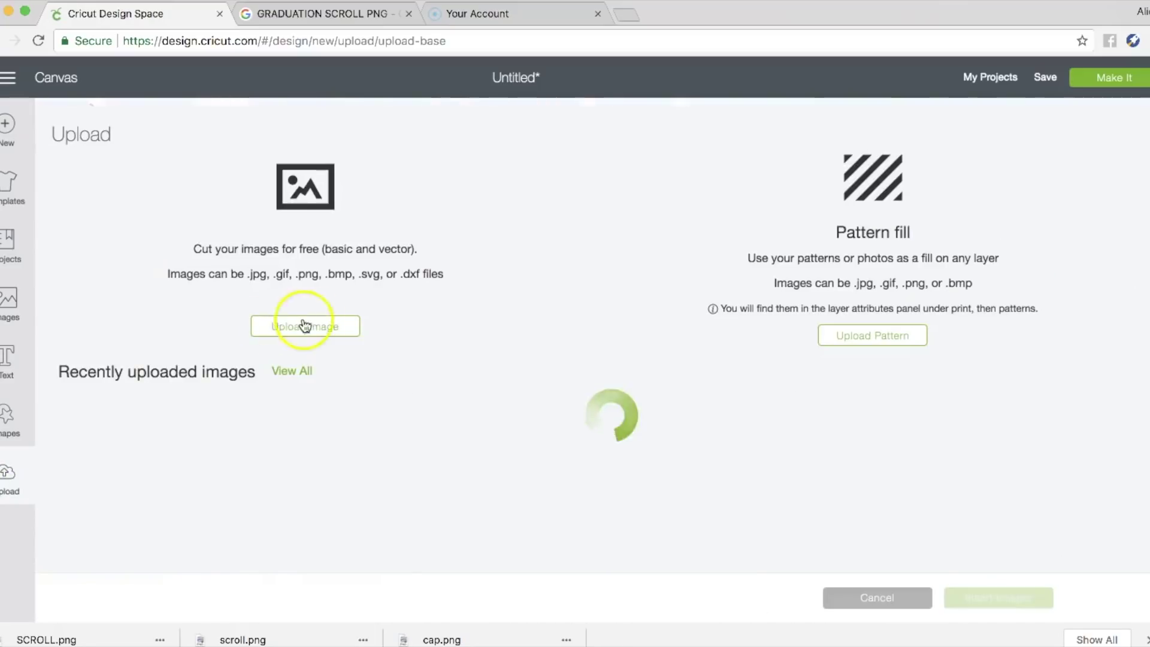
{"action": "left_click", "coordinate": [307, 328]}
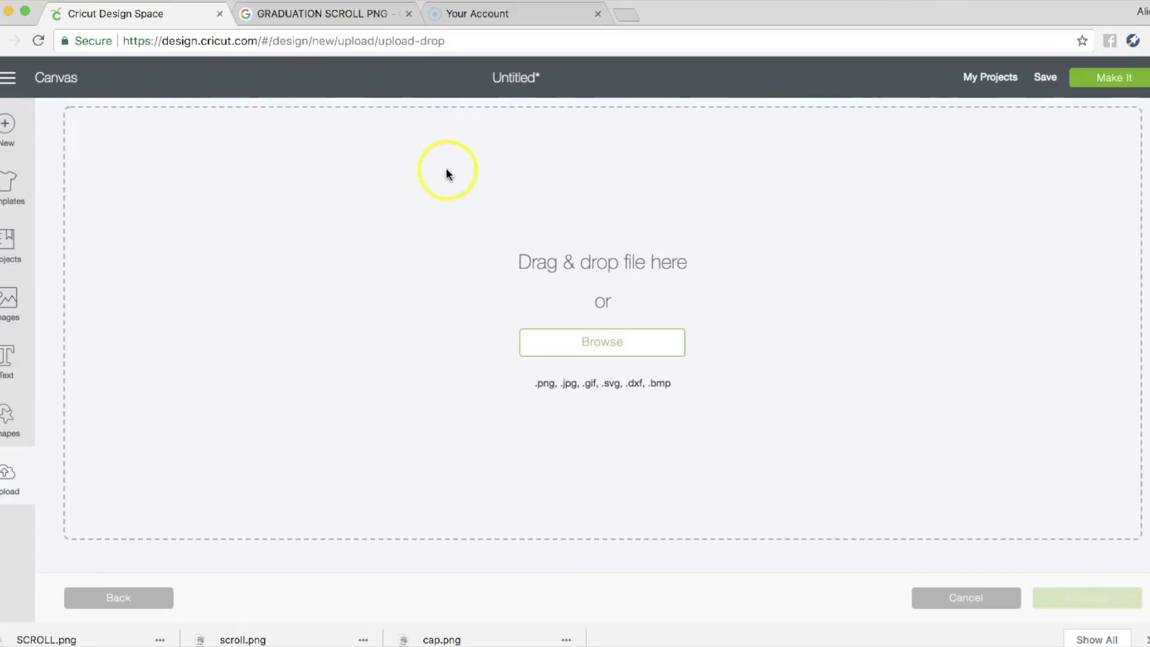
{"action": "left_click", "coordinate": [578, 337]}
{"action": "left_click", "coordinate": [462, 111]}
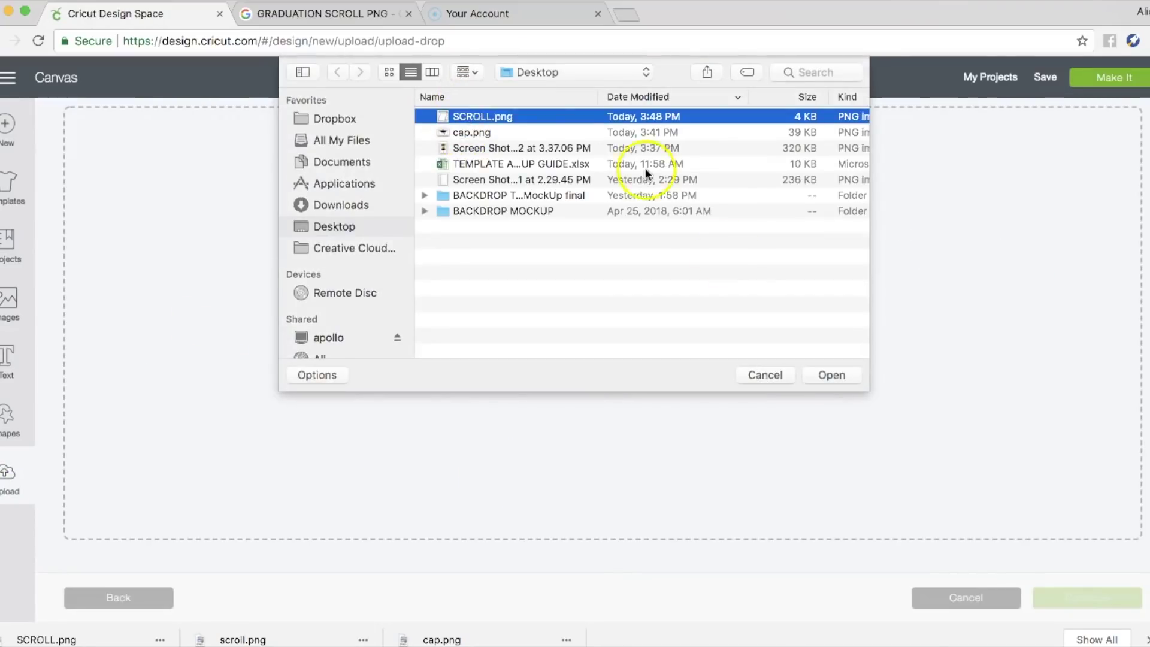
{"action": "key", "text": "Return"}
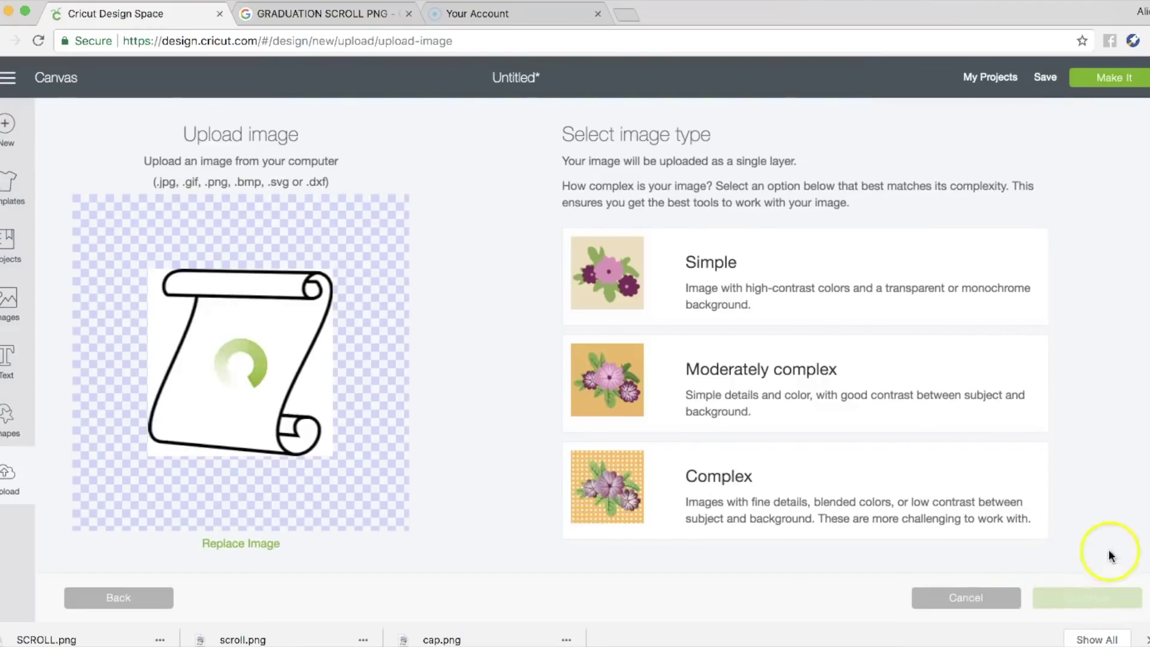
{"action": "left_click", "coordinate": [918, 476]}
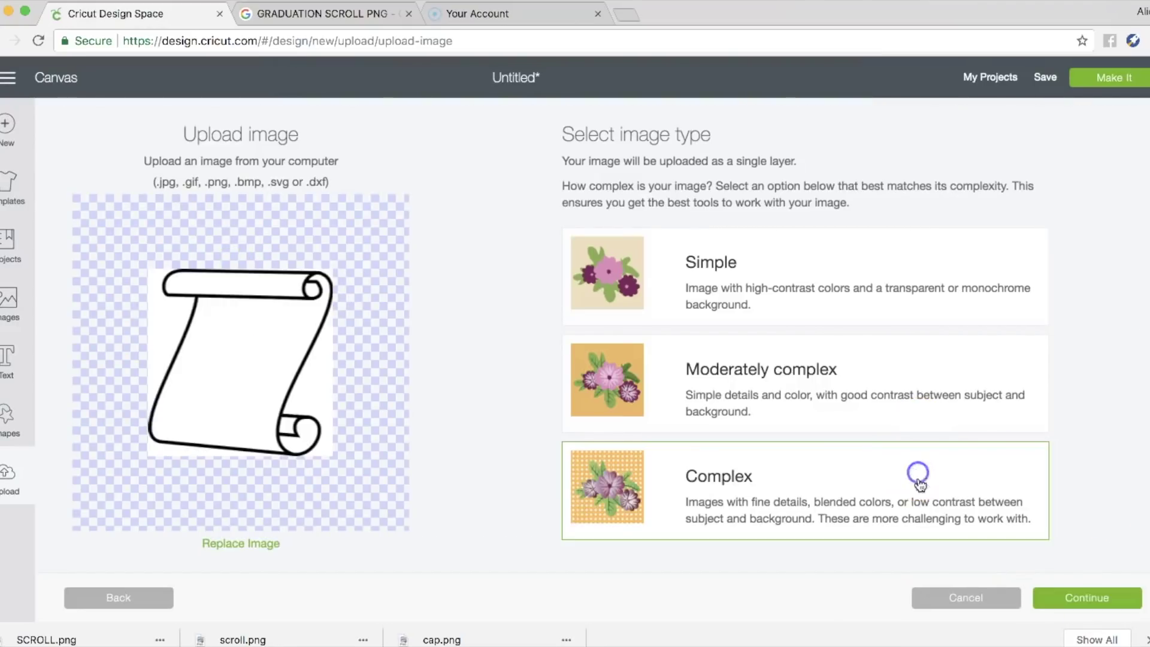
{"action": "left_click", "coordinate": [1075, 600]}
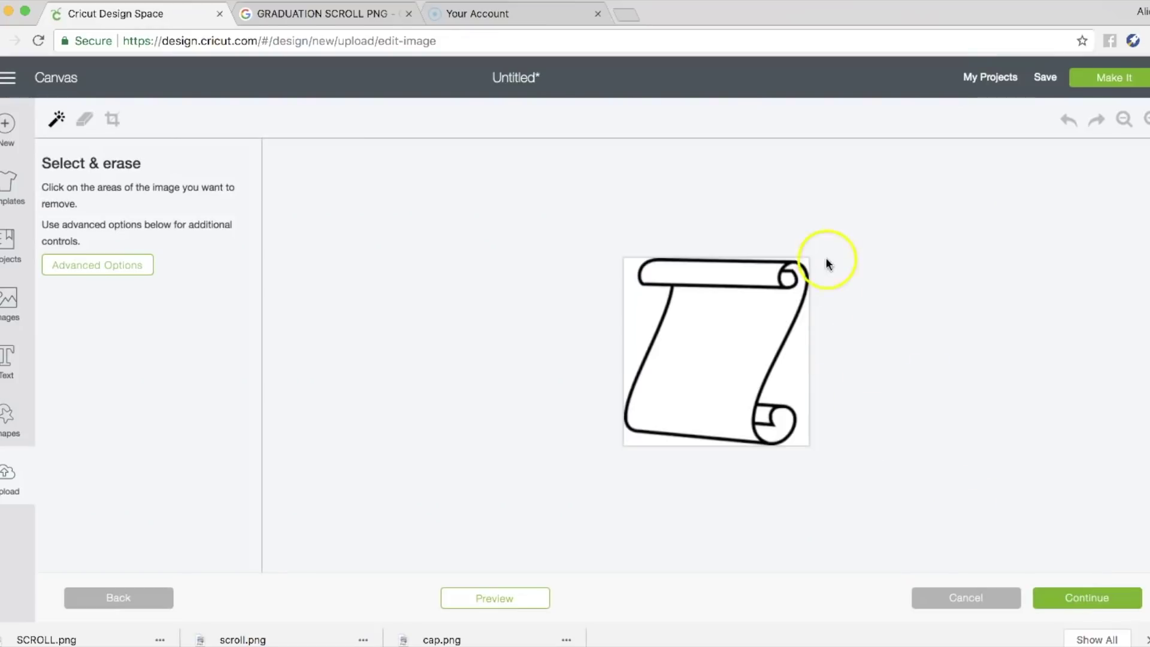
Step: Erase the insides of the scroll's rolled ends and the surrounding white background, keeping the main body white
{"action": "left_click", "coordinate": [756, 273]}
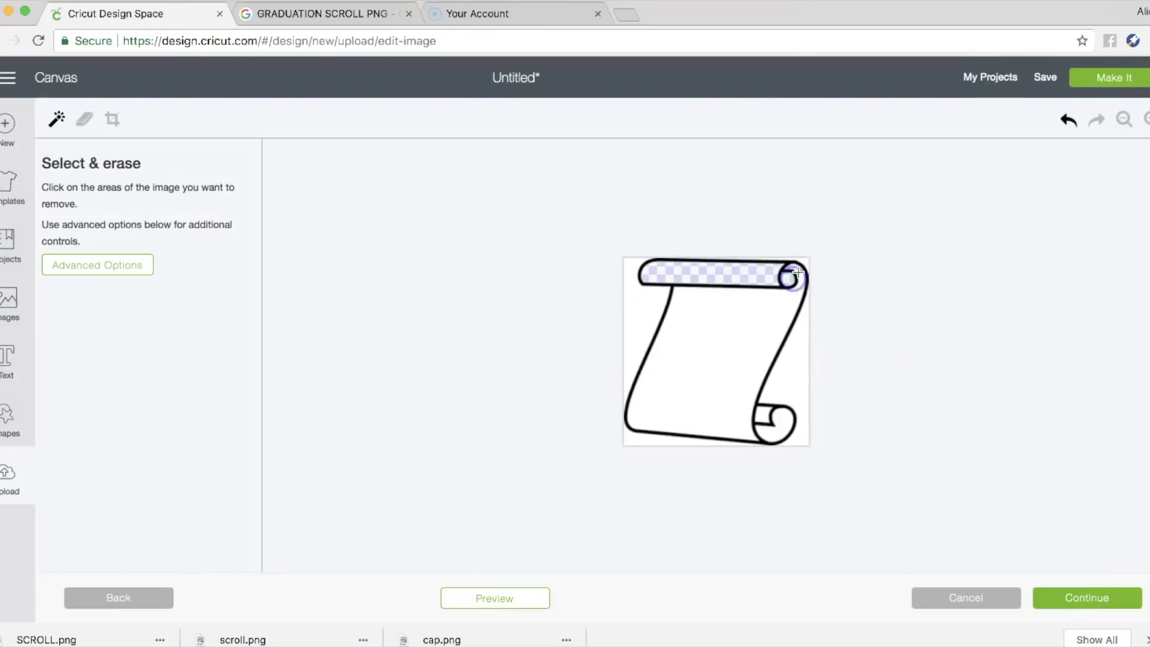
{"action": "left_click", "coordinate": [808, 261]}
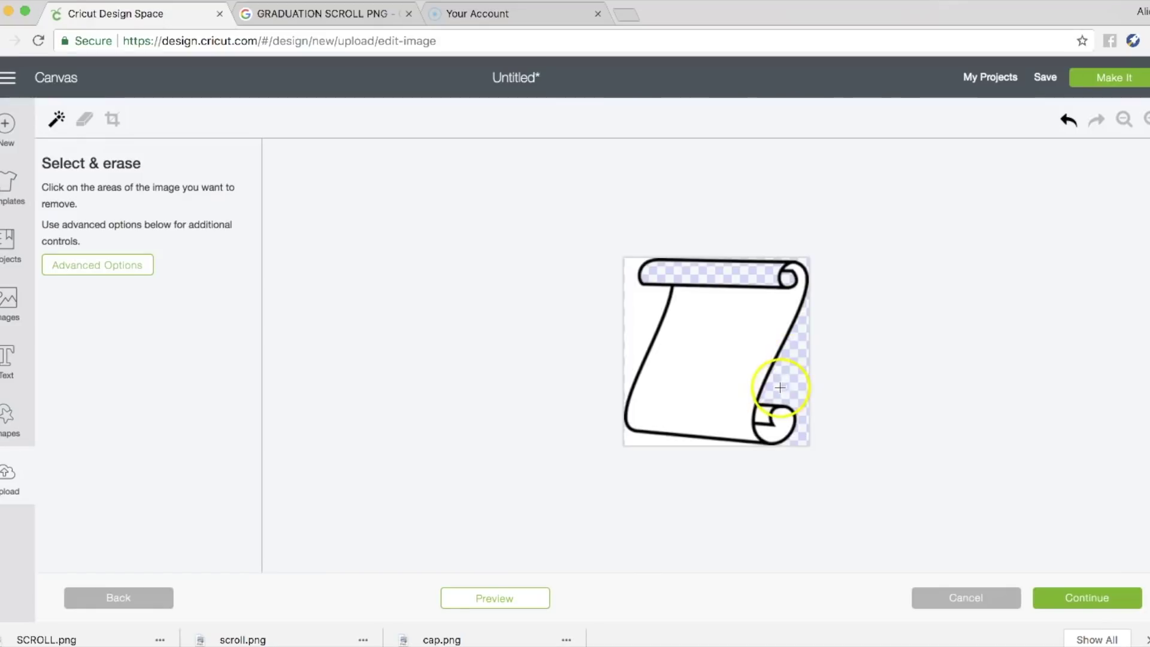
{"action": "left_click", "coordinate": [785, 423]}
{"action": "left_click", "coordinate": [613, 281]}
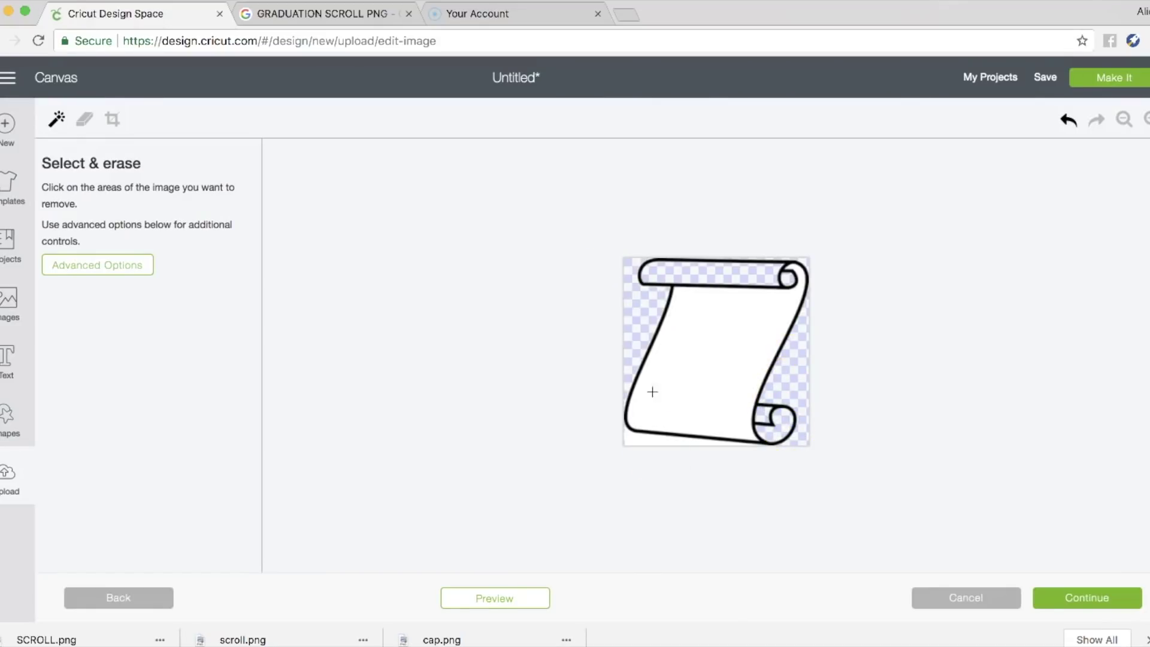
{"action": "left_click", "coordinate": [650, 441]}
Step: Save the scroll with the white body as a print then cut image named SCROLL and insert it on the canvas
{"action": "left_click", "coordinate": [1087, 590]}
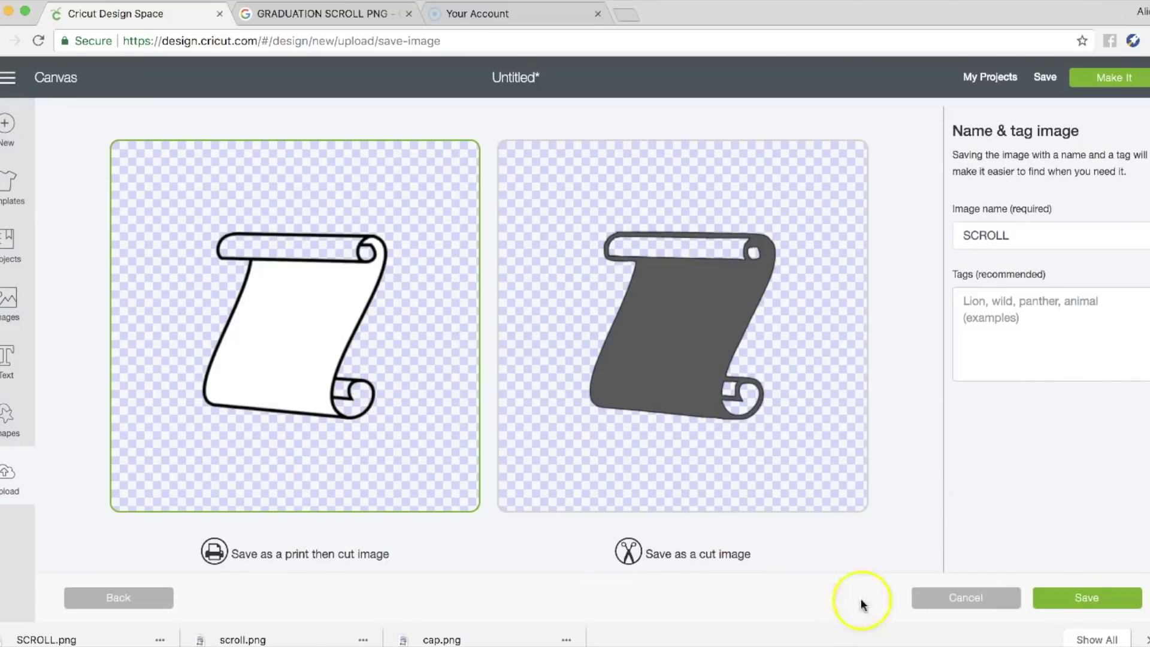
{"action": "left_click", "coordinate": [1115, 602]}
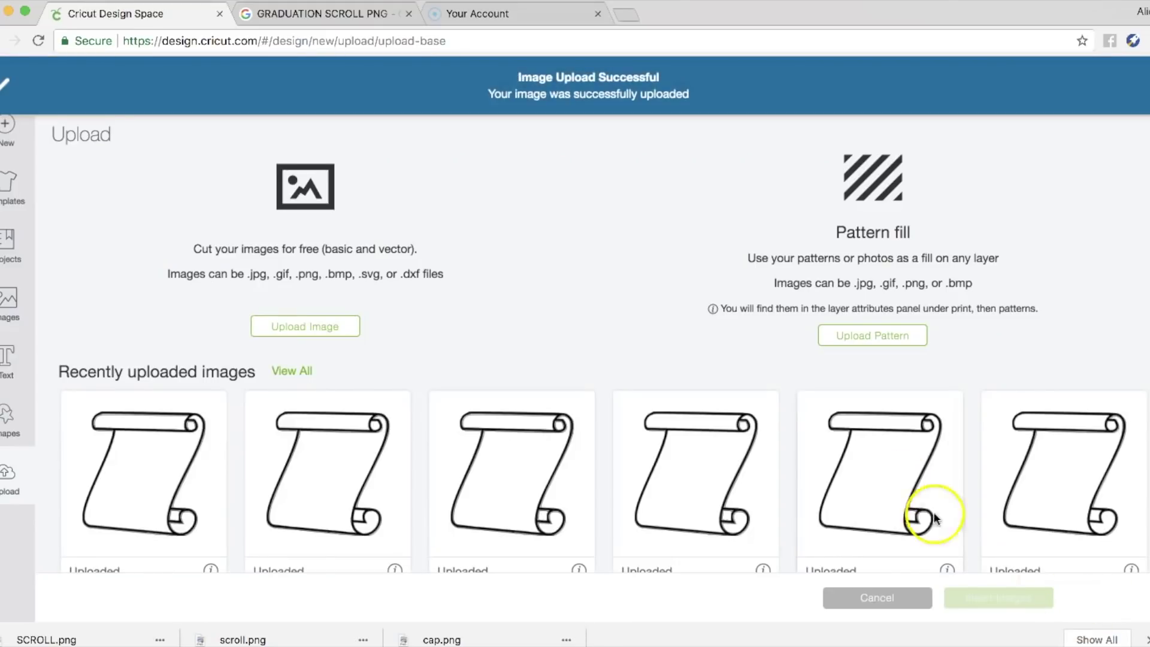
{"action": "left_click", "coordinate": [162, 440]}
{"action": "left_click", "coordinate": [997, 598]}
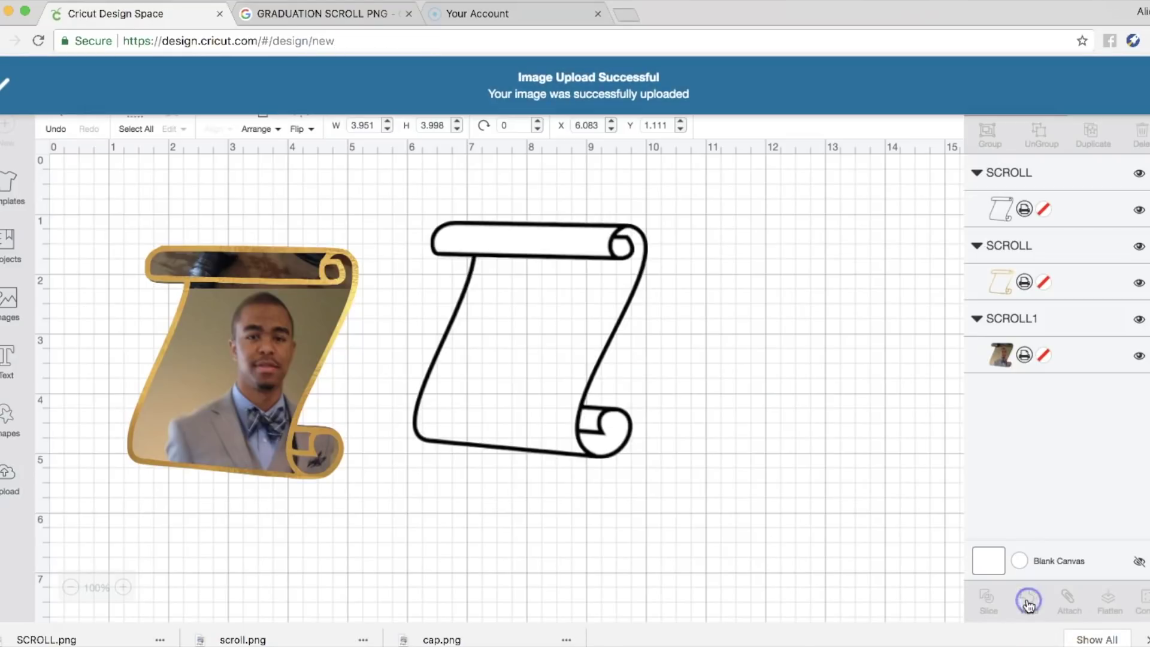
Step: Enlarge the inserted white-body scroll to about 3.42 by 3.46 inches, and space it between the photo scroll and the outline scroll, shifting the latter to about X 8.68
{"action": "left_click_drag", "start_coordinate": [238, 345], "coordinate": [415, 457]}
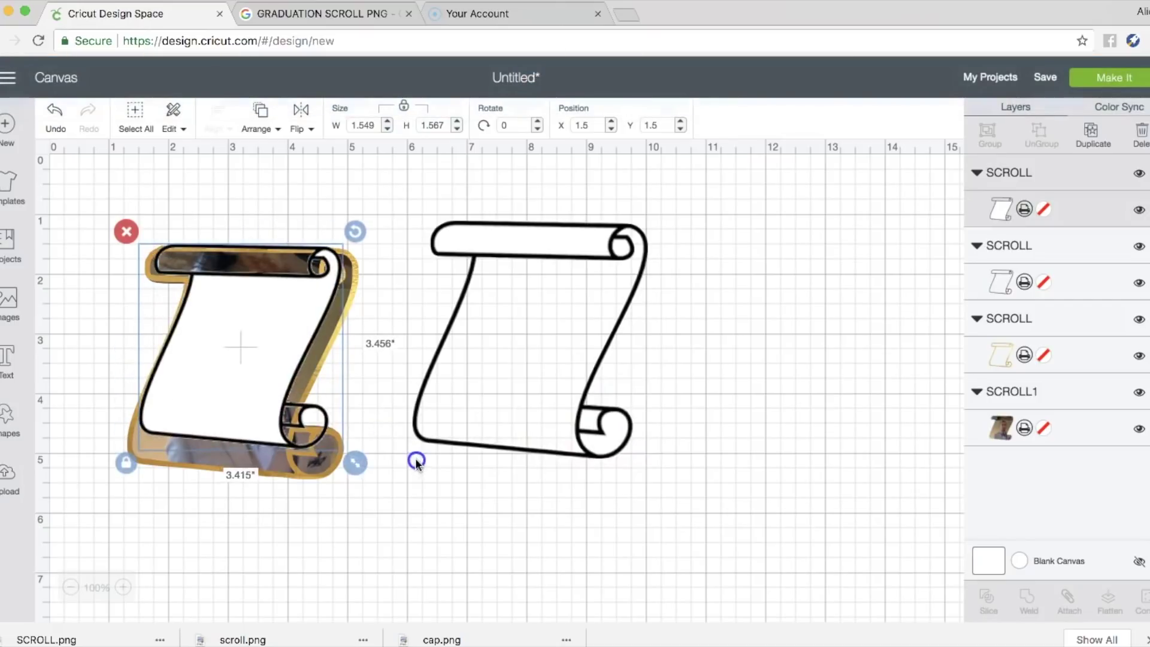
{"action": "left_click_drag", "start_coordinate": [303, 418], "coordinate": [724, 457]}
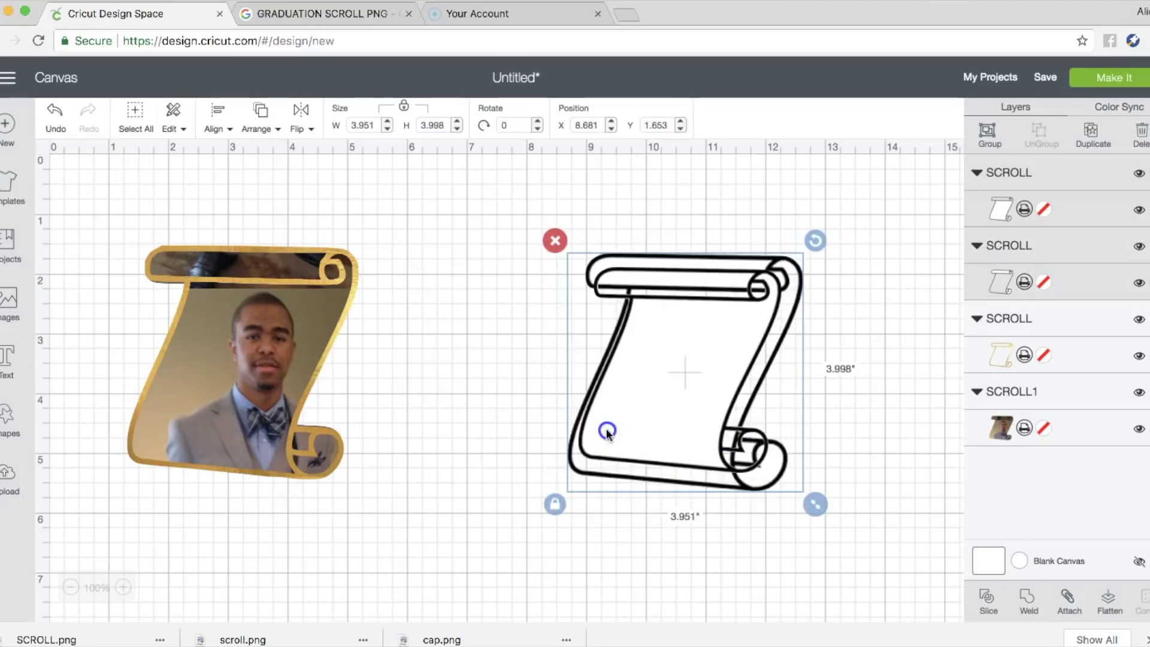
{"action": "left_click", "coordinate": [389, 410]}
{"action": "left_click_drag", "start_coordinate": [588, 436], "coordinate": [384, 413]}
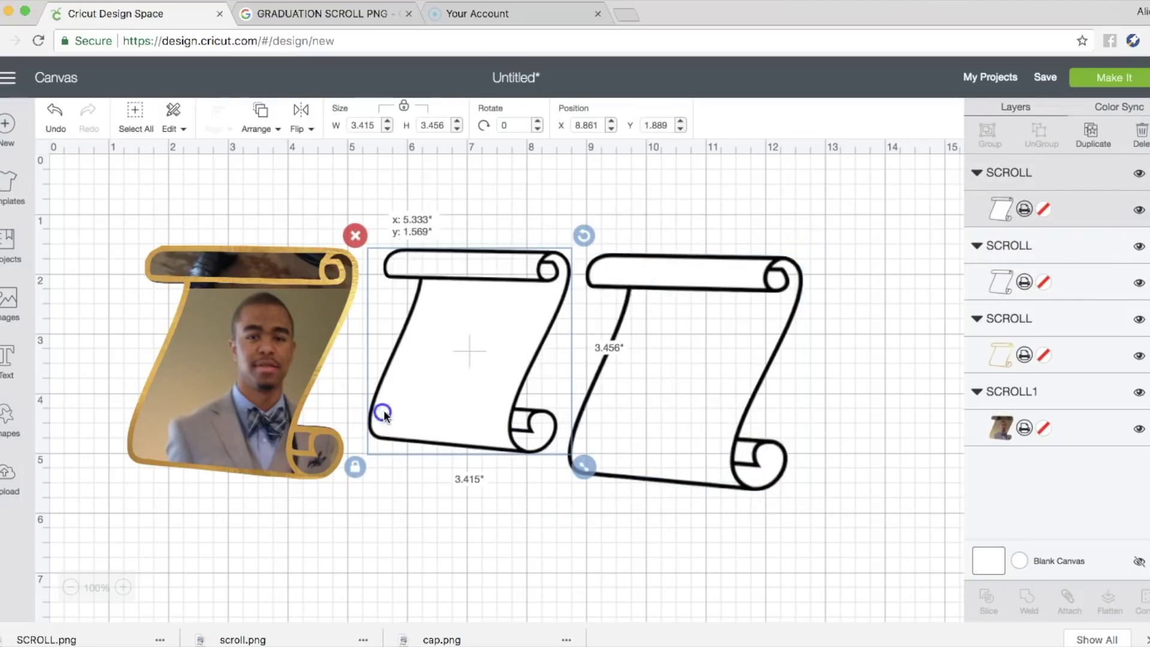
Step: Fill the middle scroll with the uploaded full-length photo of the man in the gray suit as a print pattern
{"action": "left_click", "coordinate": [1024, 209]}
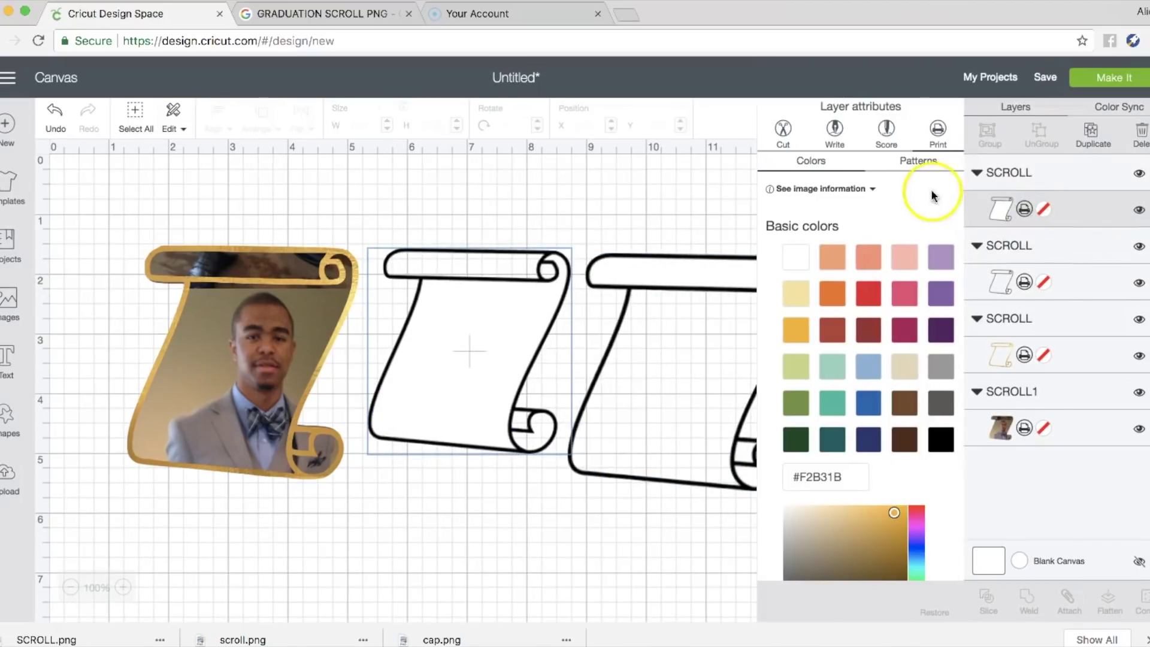
{"action": "left_click", "coordinate": [924, 172]}
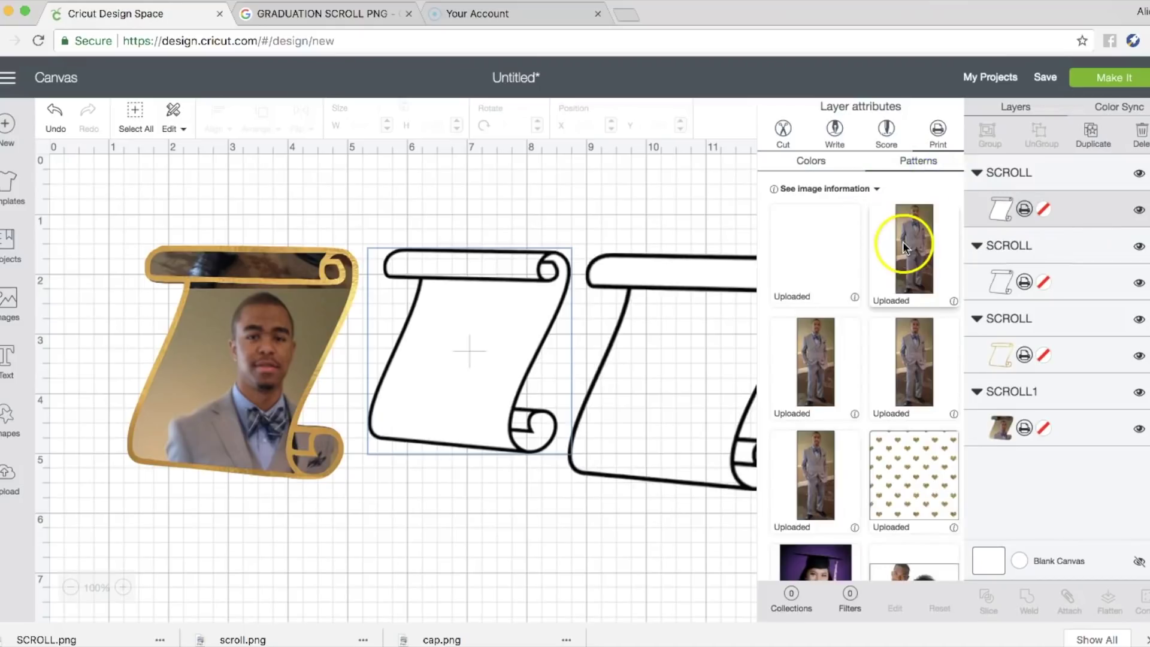
{"action": "left_click", "coordinate": [904, 244]}
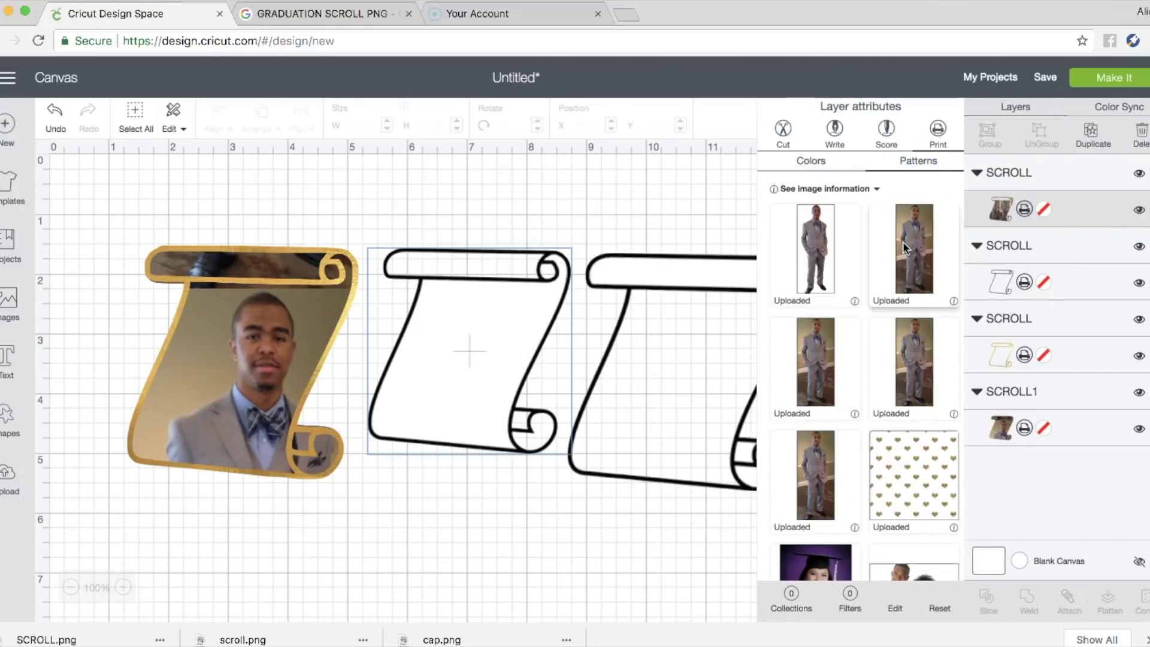
{"action": "left_click", "coordinate": [808, 341]}
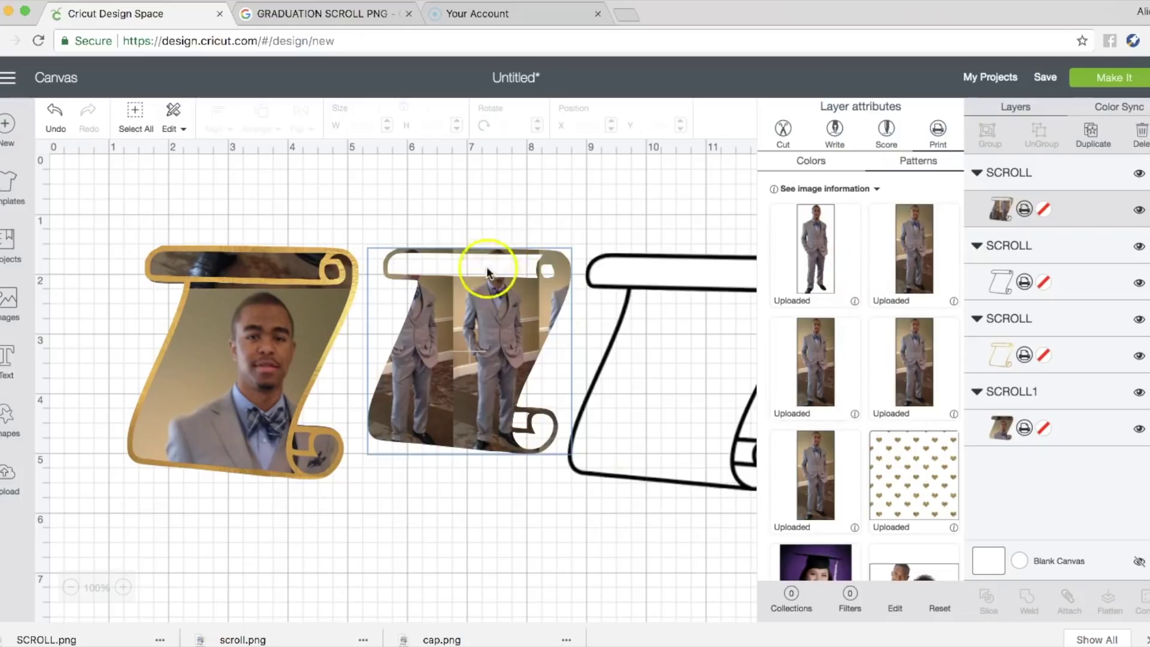
{"action": "left_click", "coordinate": [592, 207]}
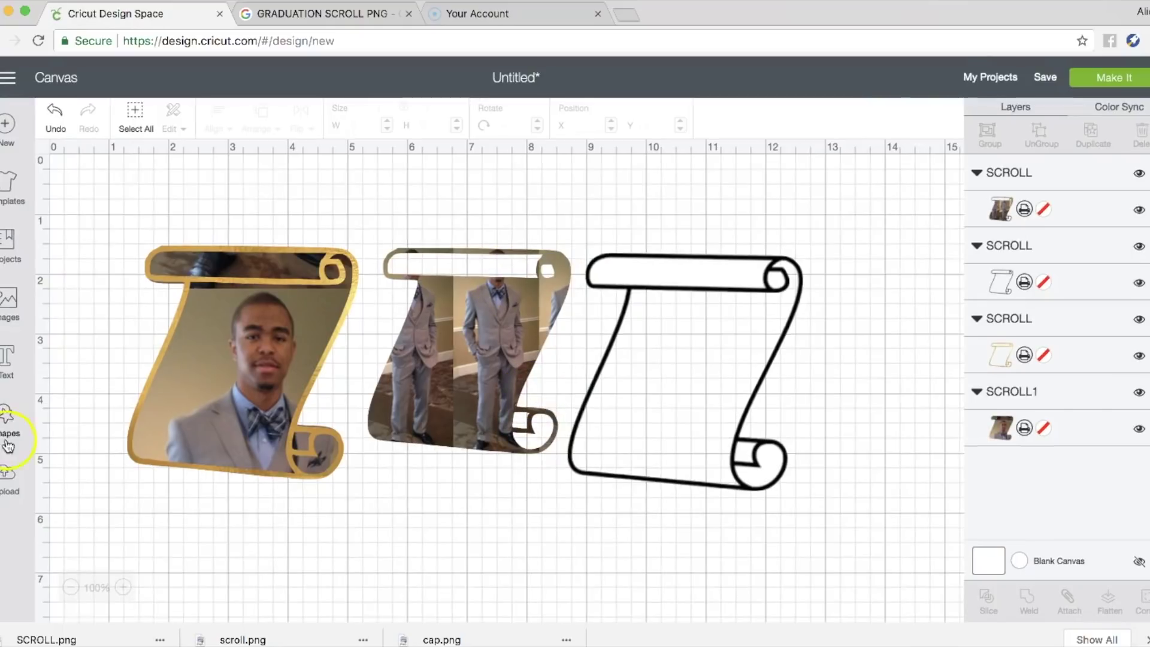
Step: Upload the original scroll image again as a new Complex image for another erased version
{"action": "left_click", "coordinate": [8, 479]}
{"action": "left_click", "coordinate": [290, 326]}
{"action": "left_click", "coordinate": [573, 366]}
{"action": "double_click", "coordinate": [500, 112]}
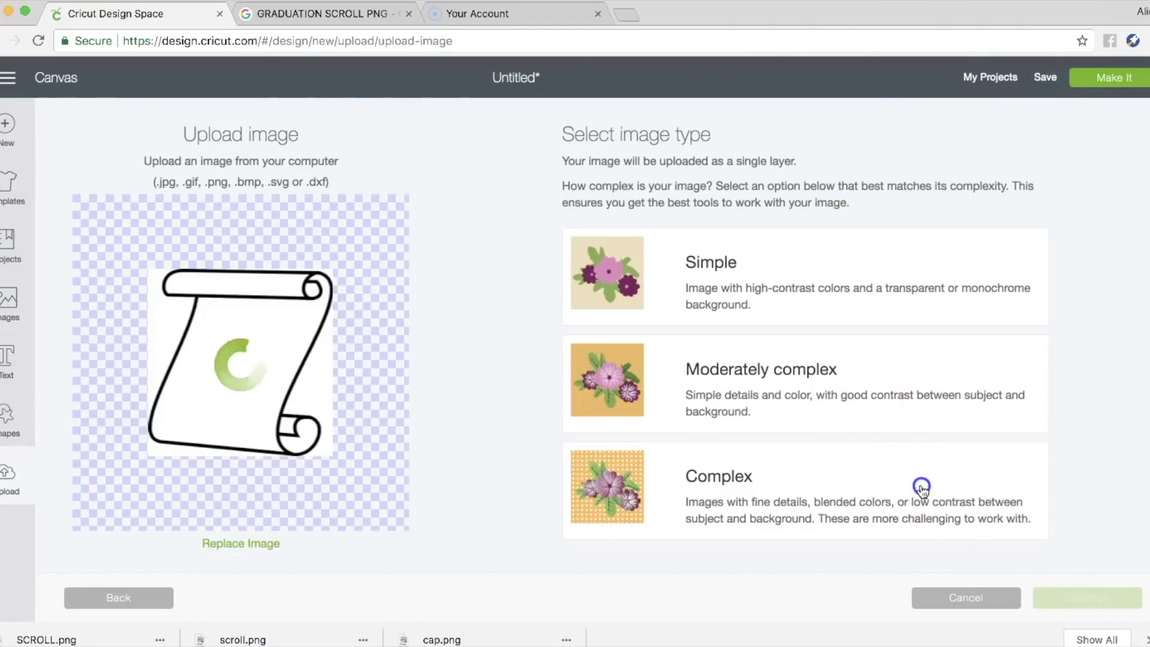
{"action": "left_click", "coordinate": [919, 494]}
{"action": "left_click", "coordinate": [1071, 602]}
Step: Erase the white background, the black outline and the insides of both rolled ends, keeping only the main scroll body white
{"action": "left_click", "coordinate": [803, 322]}
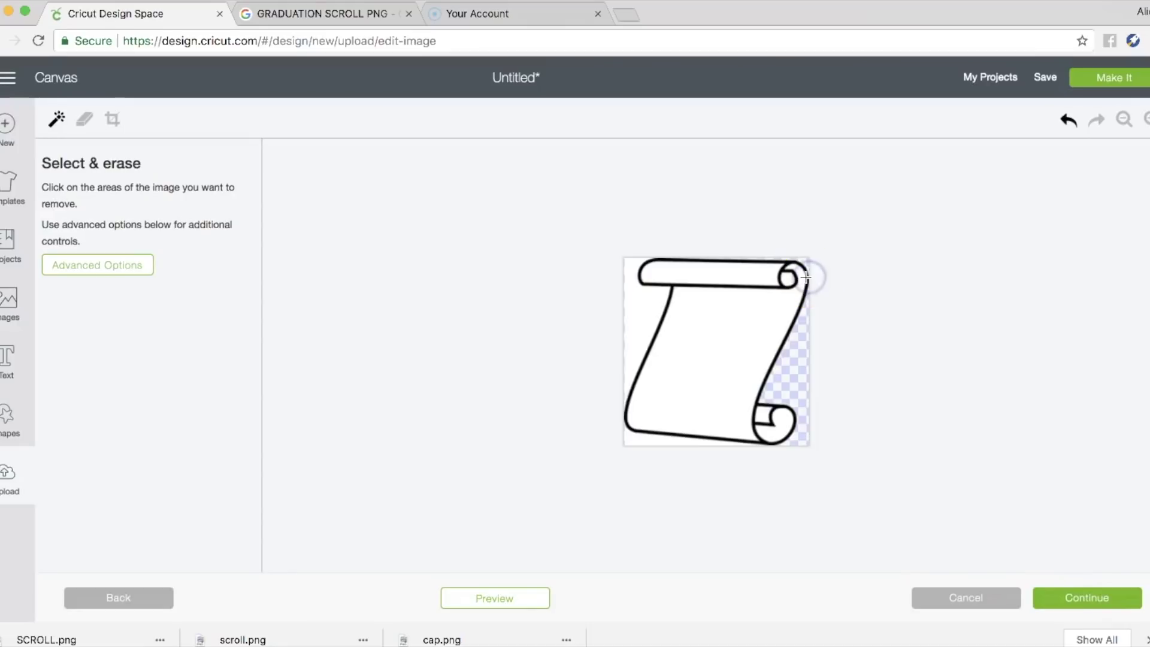
{"action": "left_click", "coordinate": [806, 278]}
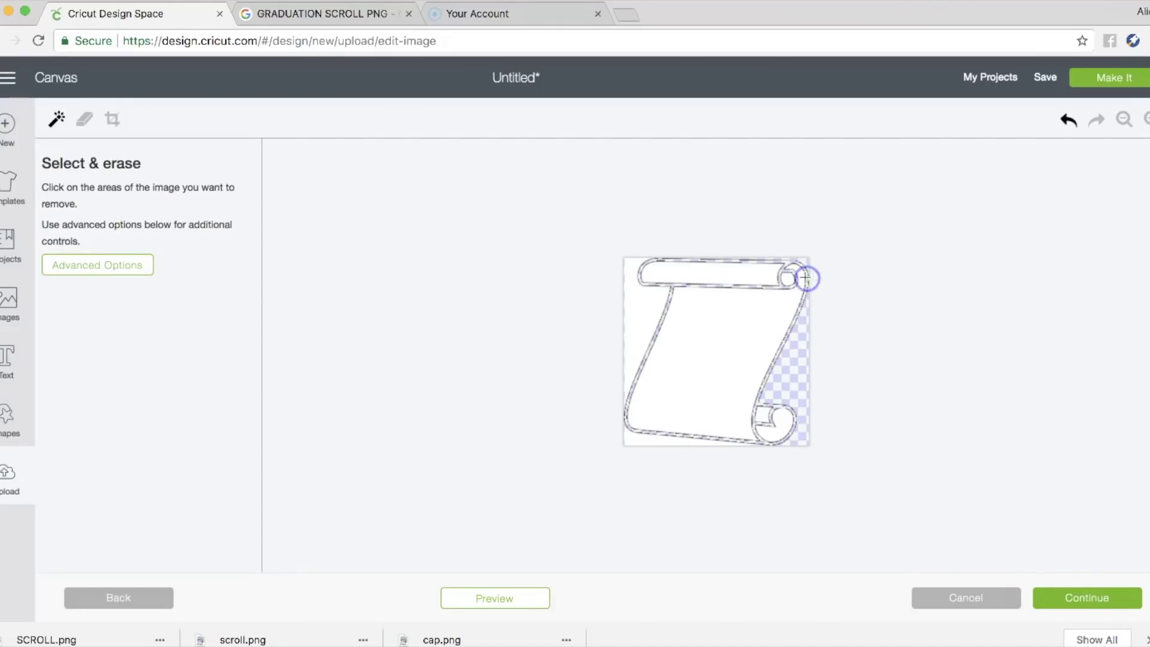
{"action": "left_click", "coordinate": [760, 272]}
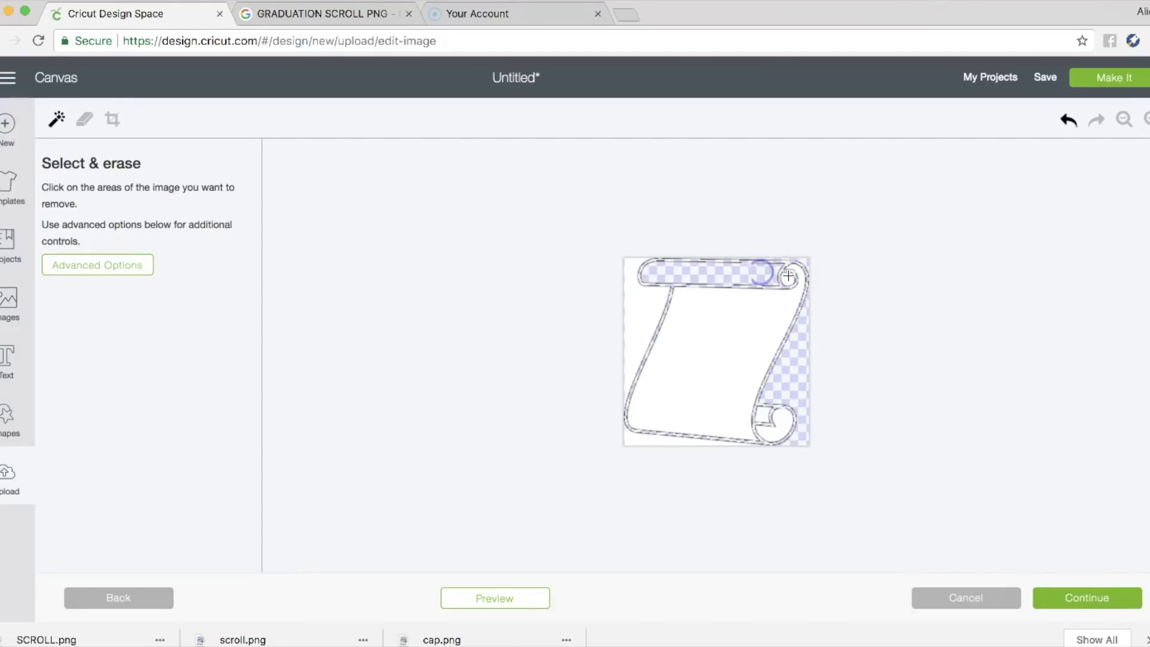
{"action": "left_click", "coordinate": [766, 415]}
{"action": "left_click", "coordinate": [649, 301]}
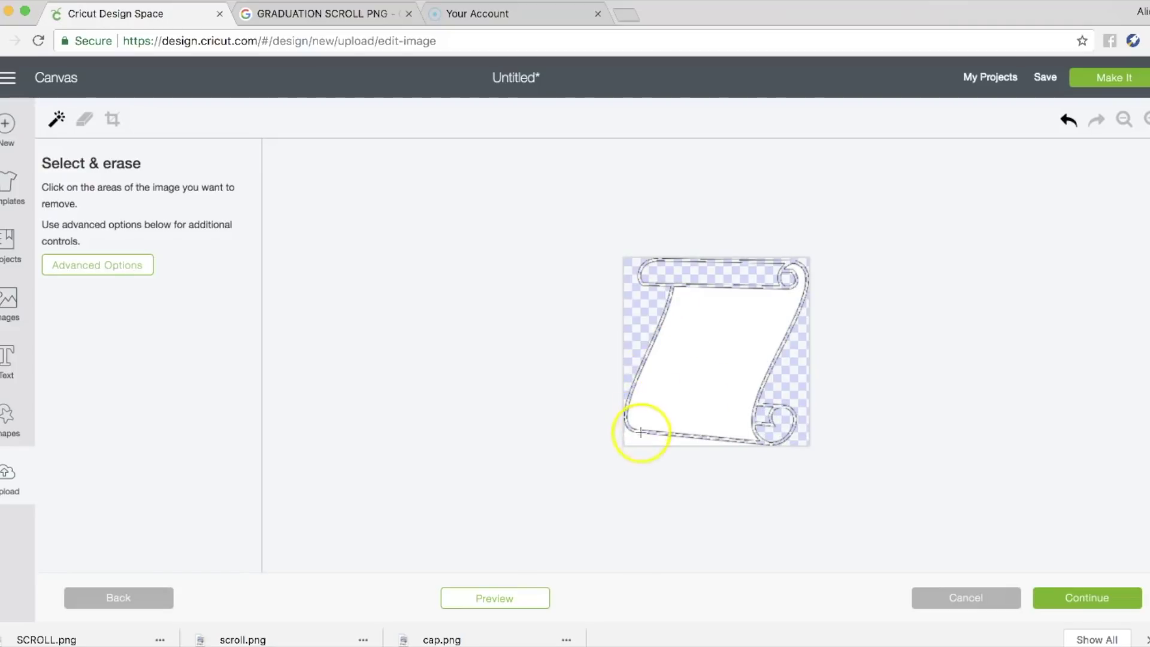
Step: Save the body-only scroll as a print then cut image named SCROLL and insert it on the canvas
{"action": "left_click", "coordinate": [1104, 601]}
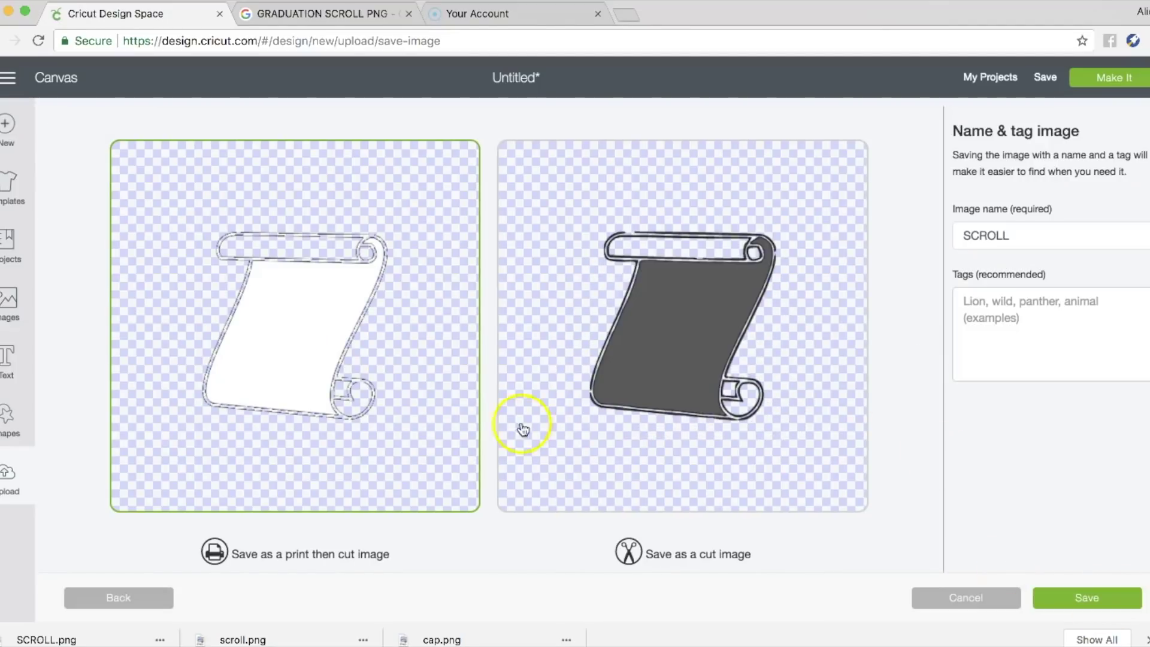
{"action": "left_click", "coordinate": [1102, 598]}
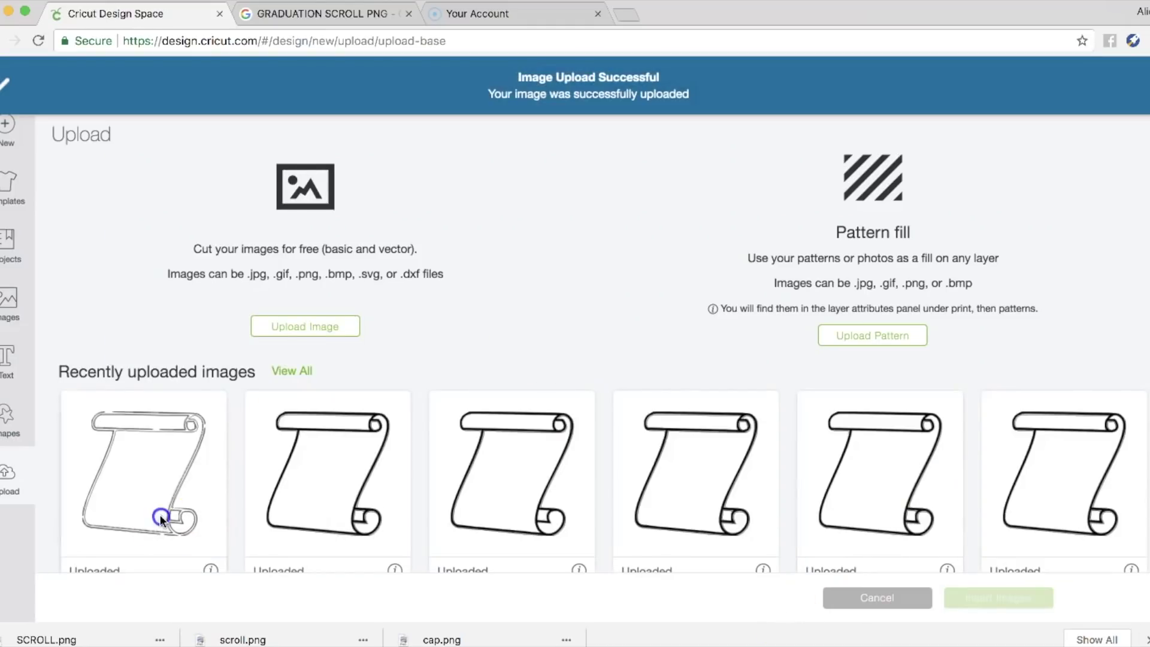
{"action": "left_click", "coordinate": [160, 517]}
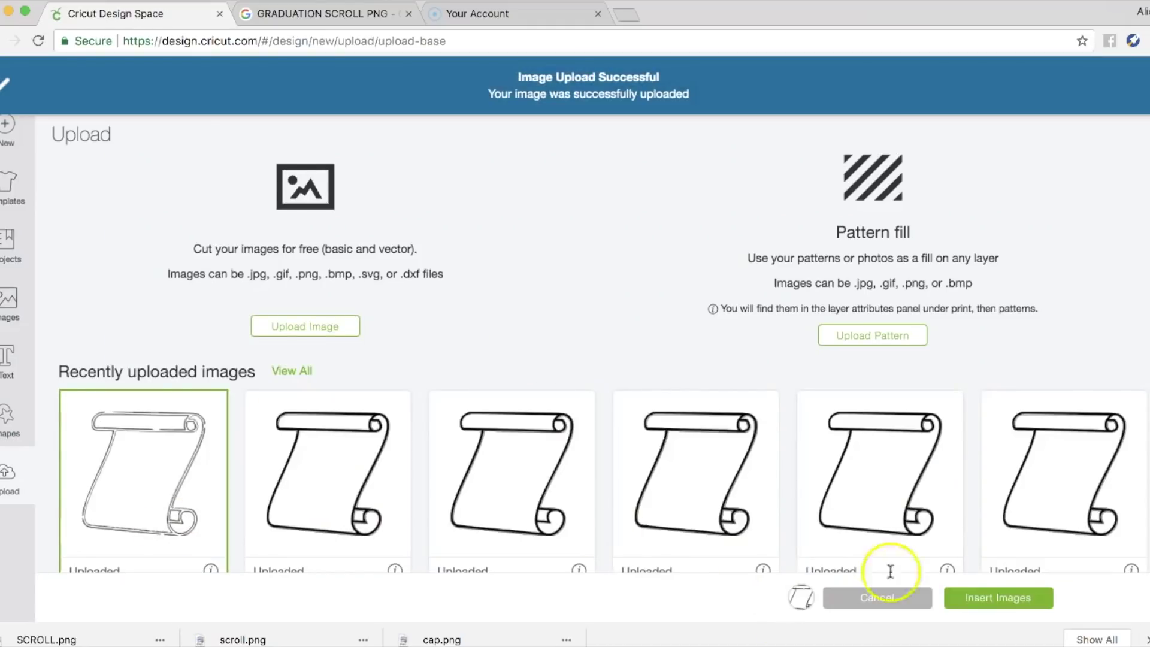
{"action": "left_click", "coordinate": [991, 597]}
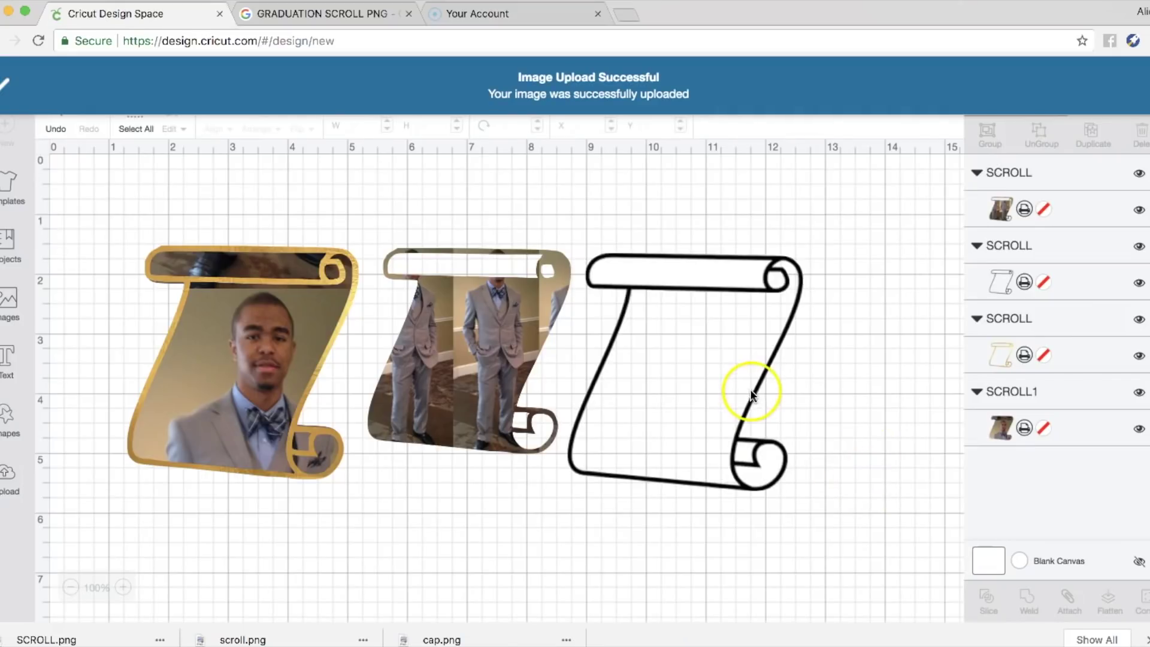
Step: Enlarge the body-only scroll to about 2.87 by 2.90 inches, fill it with the gray suit photo pattern, and place it at X 6.5, Y 3.125
{"action": "left_click_drag", "start_coordinate": [262, 385], "coordinate": [465, 457]}
{"action": "left_click_drag", "start_coordinate": [241, 384], "coordinate": [509, 410]}
{"action": "left_click", "coordinate": [1025, 213]}
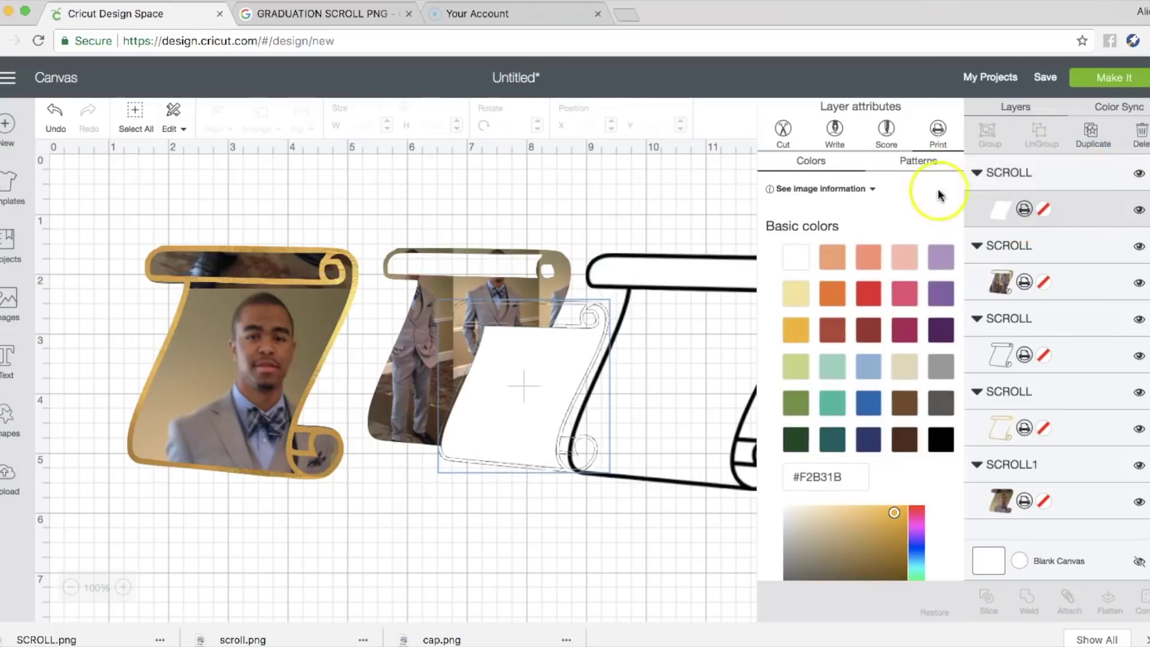
{"action": "left_click", "coordinate": [918, 161]}
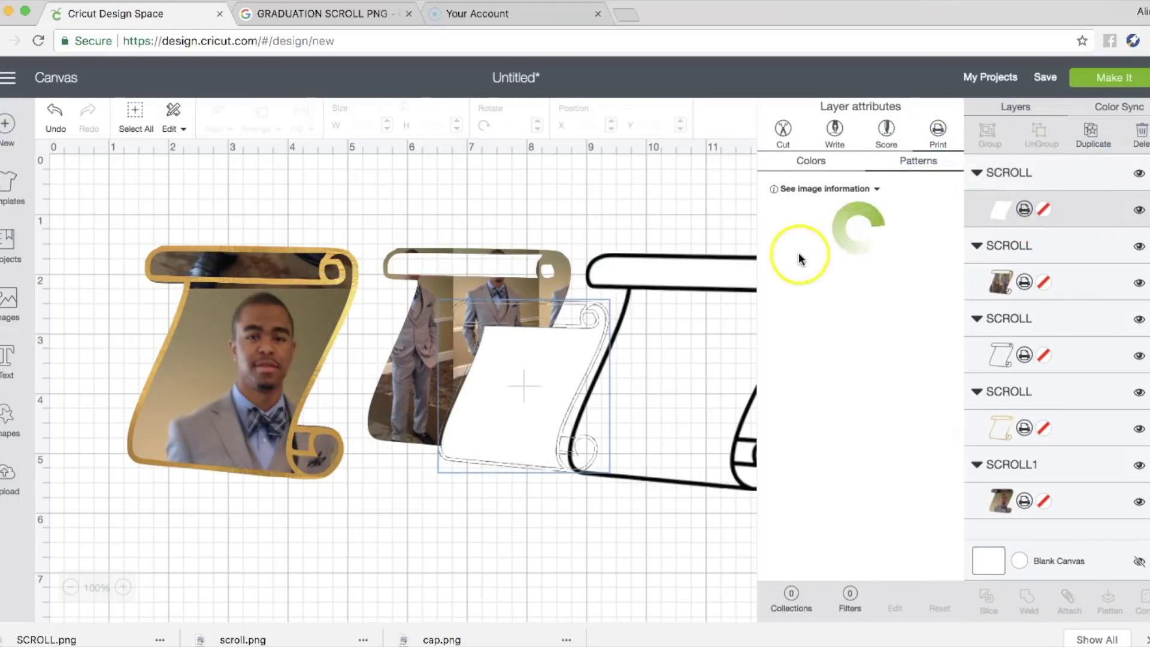
{"action": "left_click", "coordinate": [919, 250]}
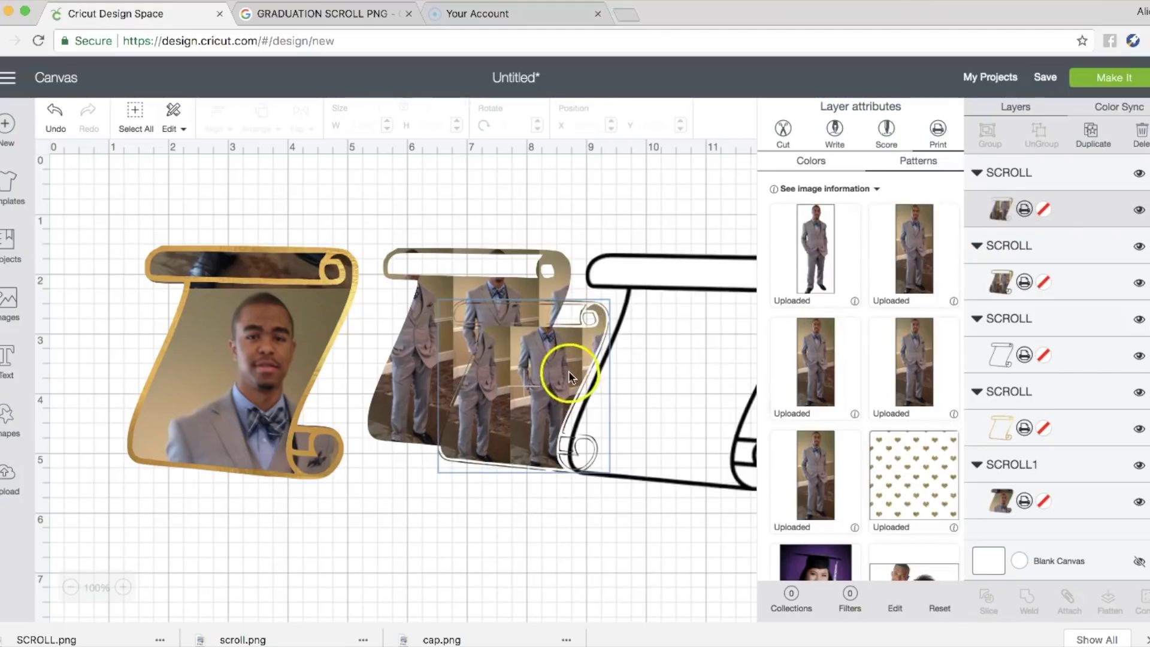
{"action": "left_click_drag", "start_coordinate": [564, 359], "coordinate": [565, 401]}
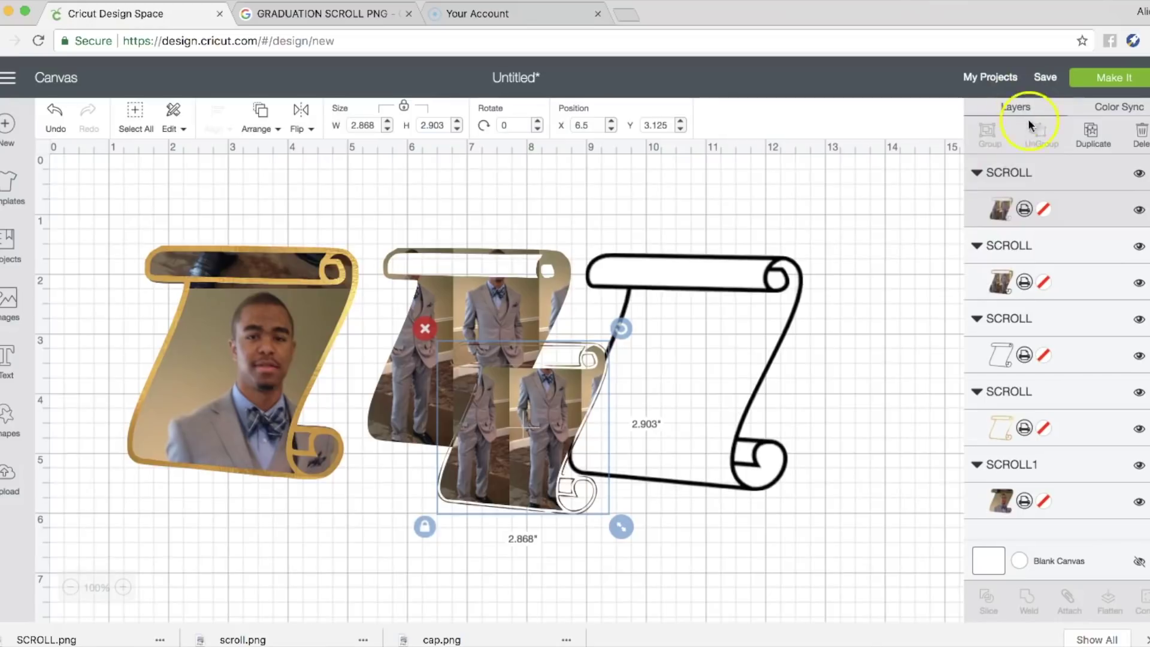
Step: Edit the body-only scroll's photo pattern to a scale of 191 and a vertical offset of -40
{"action": "left_click", "coordinate": [1024, 208]}
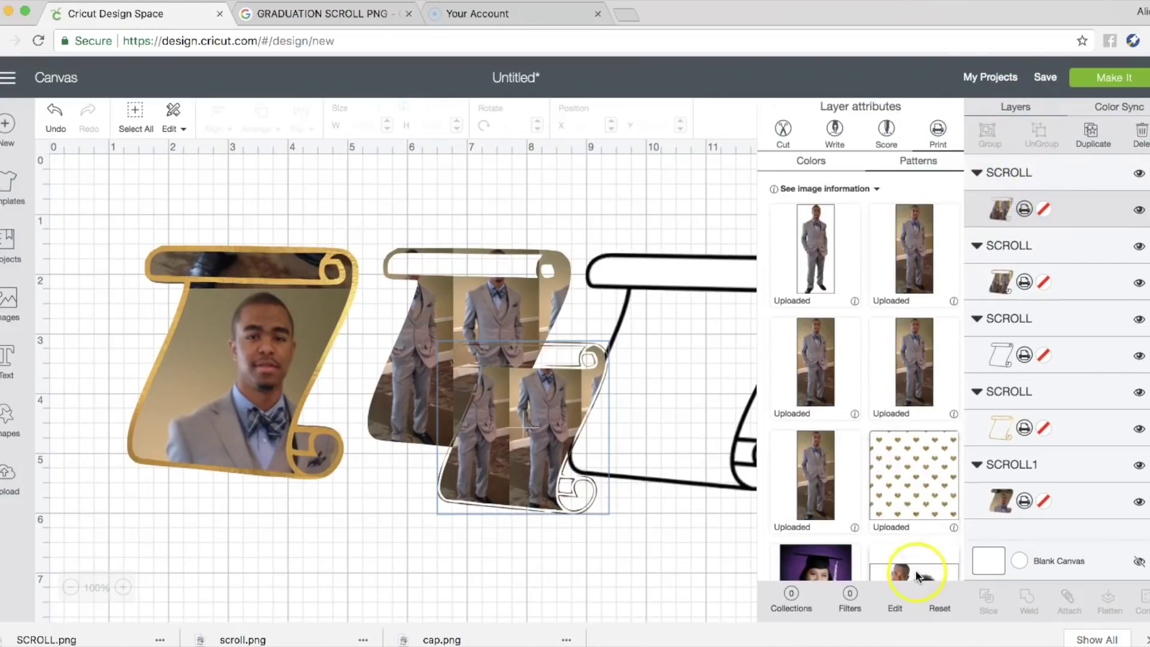
{"action": "left_click", "coordinate": [894, 595]}
{"action": "left_click_drag", "start_coordinate": [807, 214], "coordinate": [828, 217]}
{"action": "left_click", "coordinate": [791, 313]}
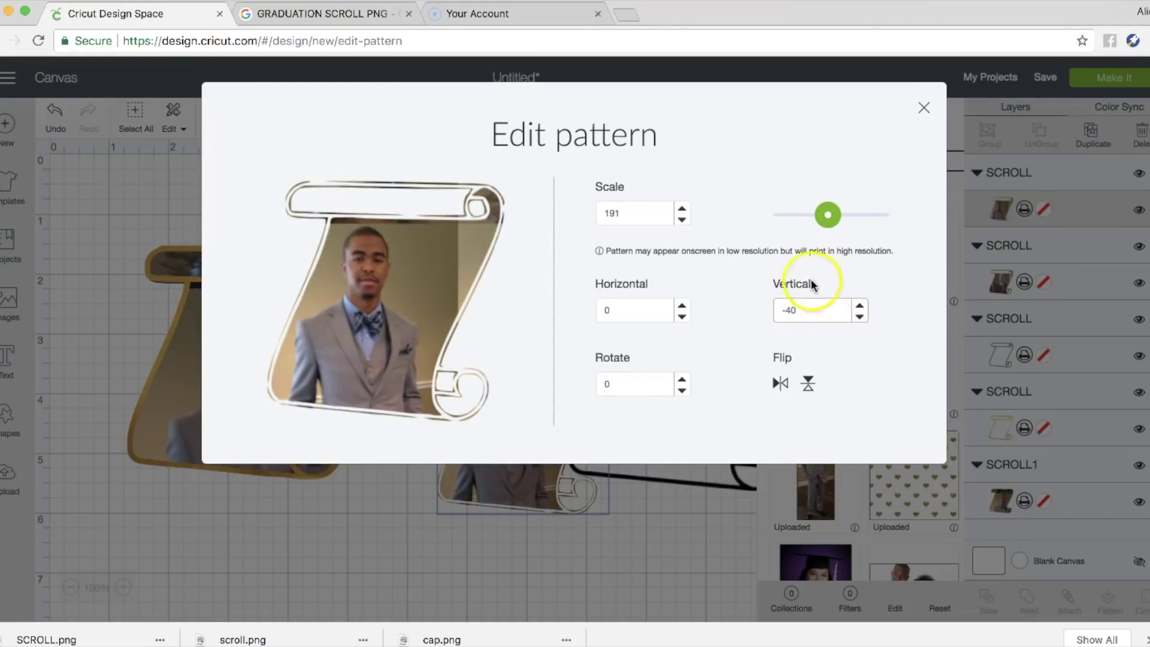
{"action": "left_click", "coordinate": [923, 107]}
Step: Enlarge the photo-filled scroll body to about 4.08 by 4.13 inches and move it to about X 6.68, Y 3.94
{"action": "left_click_drag", "start_coordinate": [527, 419], "coordinate": [543, 404]}
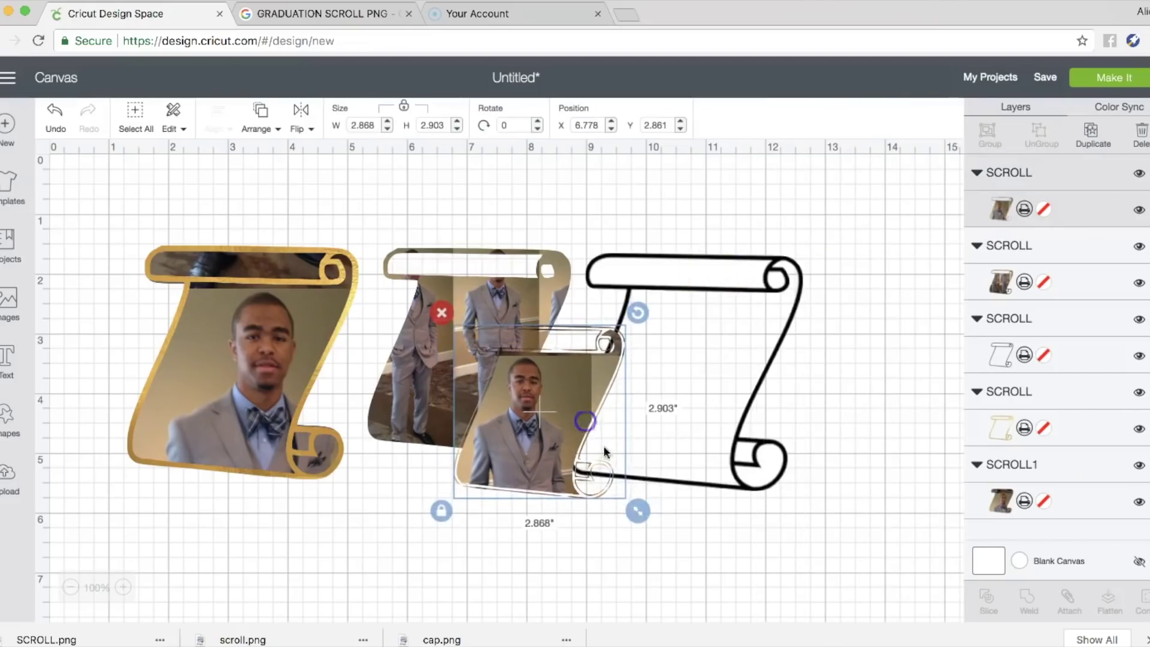
{"action": "left_click_drag", "start_coordinate": [637, 507], "coordinate": [635, 507]}
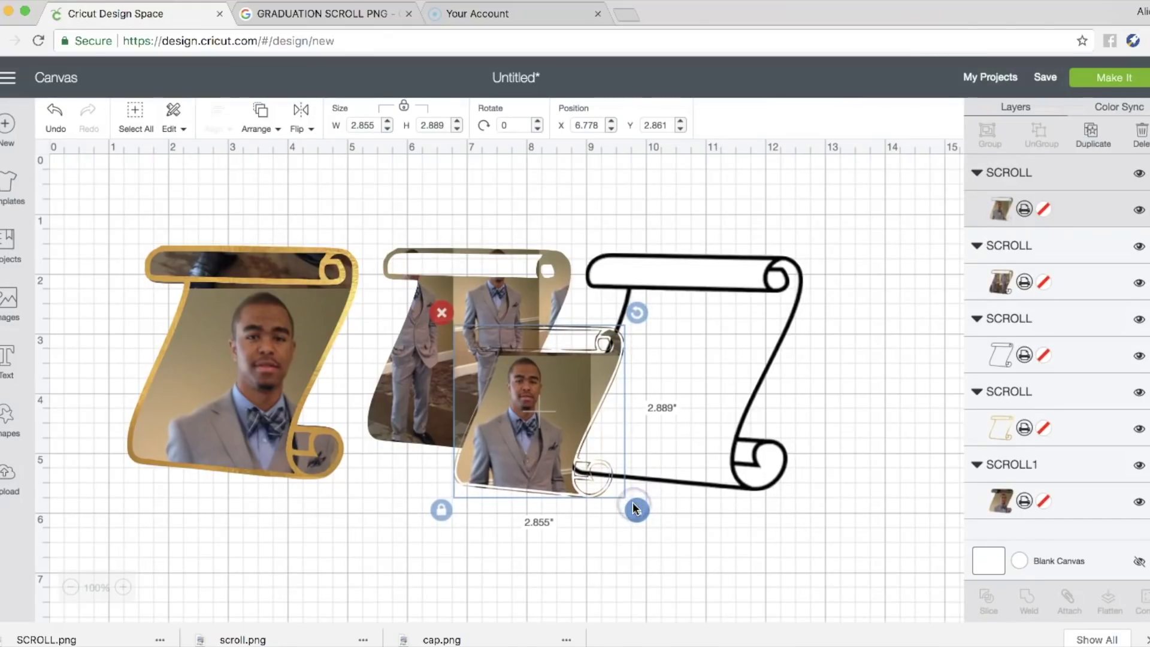
{"action": "left_click_drag", "start_coordinate": [636, 508], "coordinate": [730, 579]}
{"action": "left_click_drag", "start_coordinate": [621, 515], "coordinate": [731, 441]}
{"action": "left_click_drag", "start_coordinate": [715, 383], "coordinate": [605, 521]}
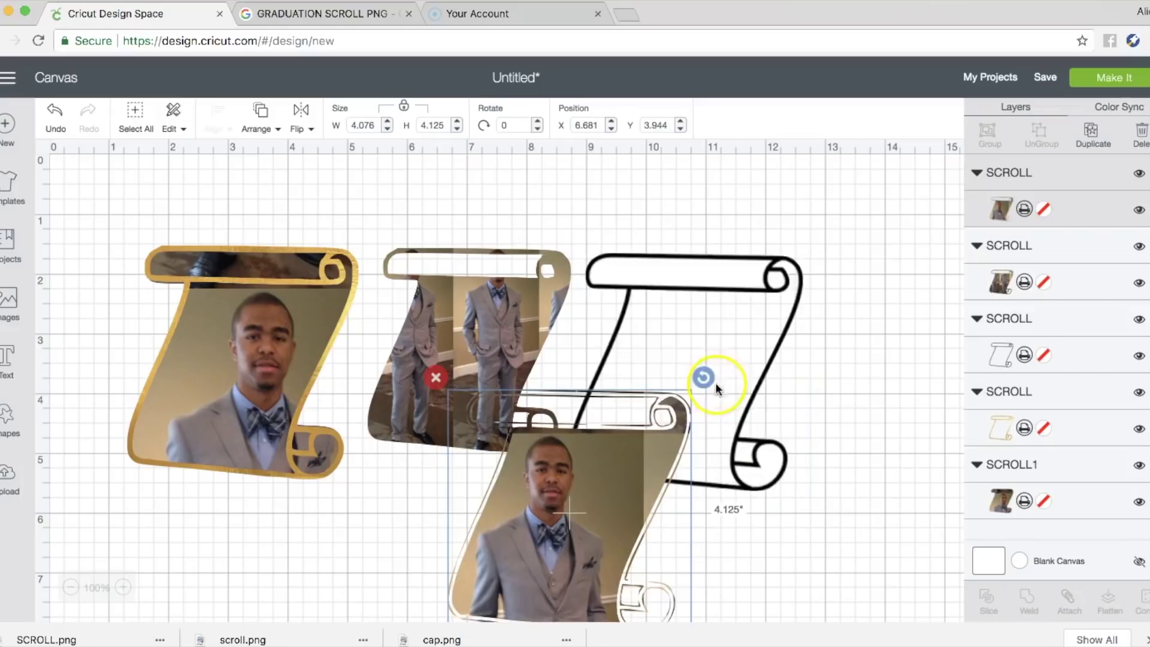
Step: Fill the black outline scroll with its white rolled ends using the uploaded gold foil pattern
{"action": "left_click", "coordinate": [723, 297]}
{"action": "left_click", "coordinate": [1031, 356]}
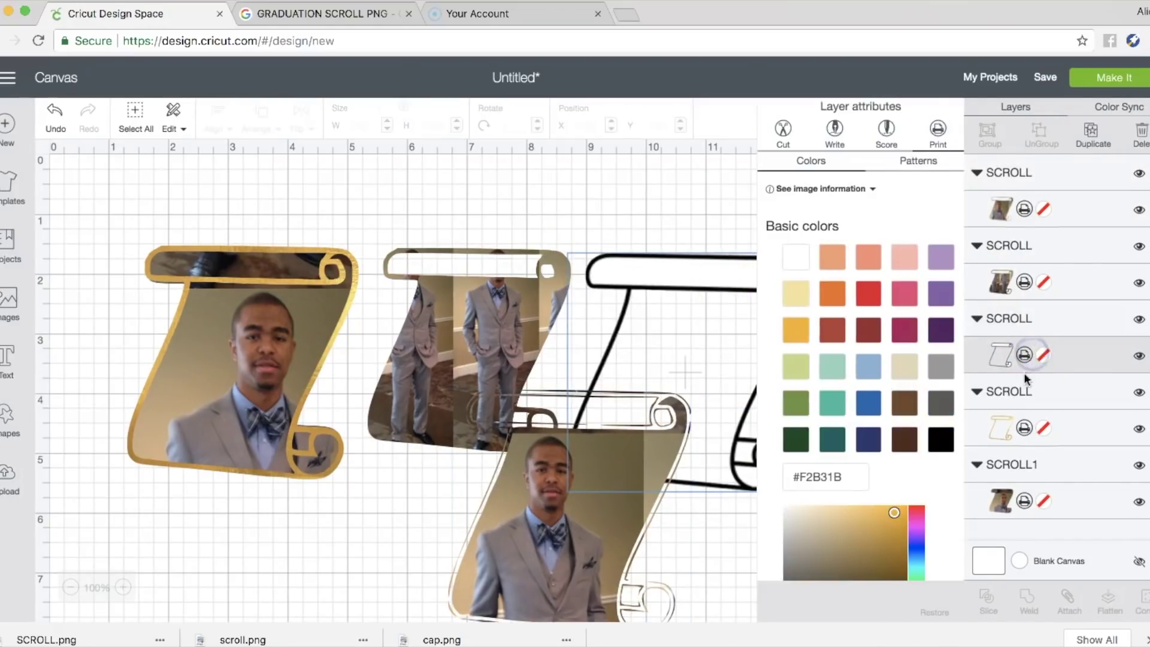
{"action": "left_click", "coordinate": [895, 161]}
{"action": "scroll", "coordinate": [937, 461], "scroll_direction": "down", "scroll_amount": 5}
{"action": "left_click", "coordinate": [931, 408]}
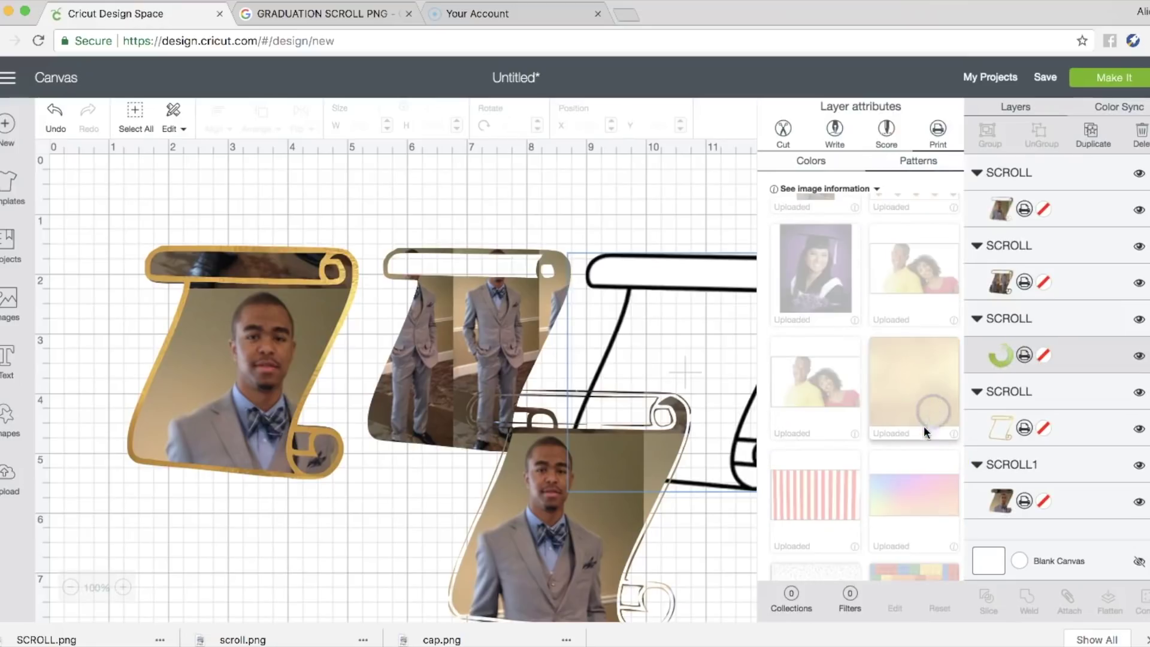
Step: Place the photo body over the gold scroll, send it backward one layer, and fit it at about 3.95 by 4 inches, X 8.67, Y 1.63
{"action": "left_click_drag", "start_coordinate": [642, 456], "coordinate": [749, 327]}
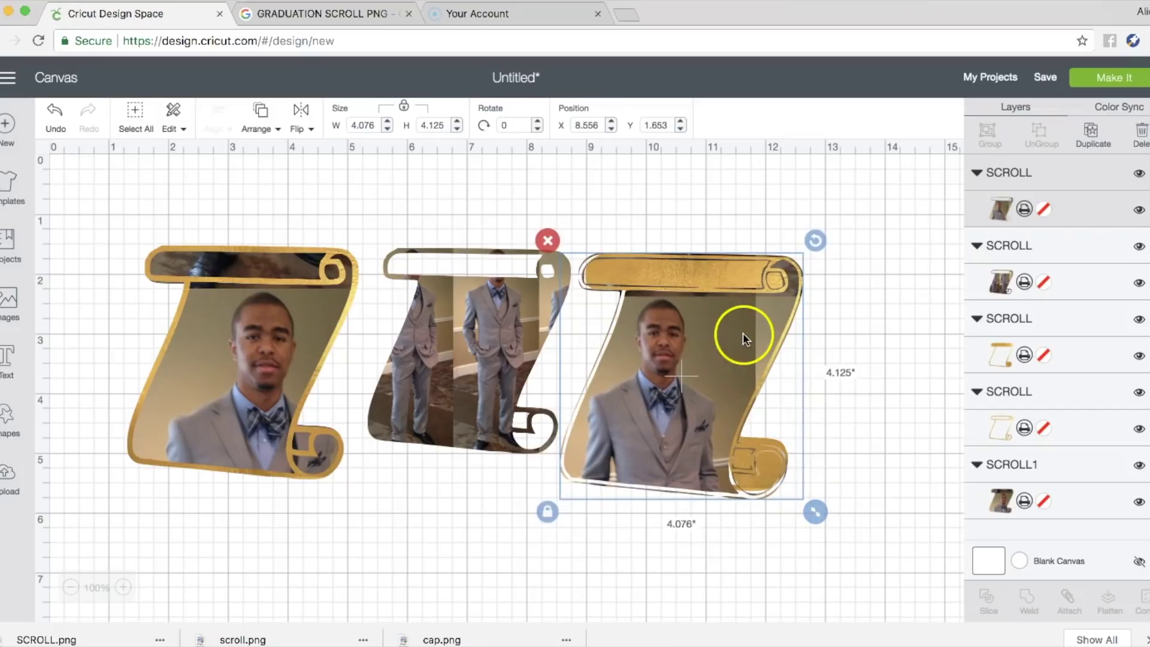
{"action": "left_click", "coordinate": [266, 118]}
{"action": "left_click", "coordinate": [287, 186]}
{"action": "left_click", "coordinate": [678, 303]}
{"action": "left_click_drag", "start_coordinate": [809, 498], "coordinate": [795, 492]}
{"action": "left_click_drag", "start_coordinate": [734, 445], "coordinate": [708, 445]}
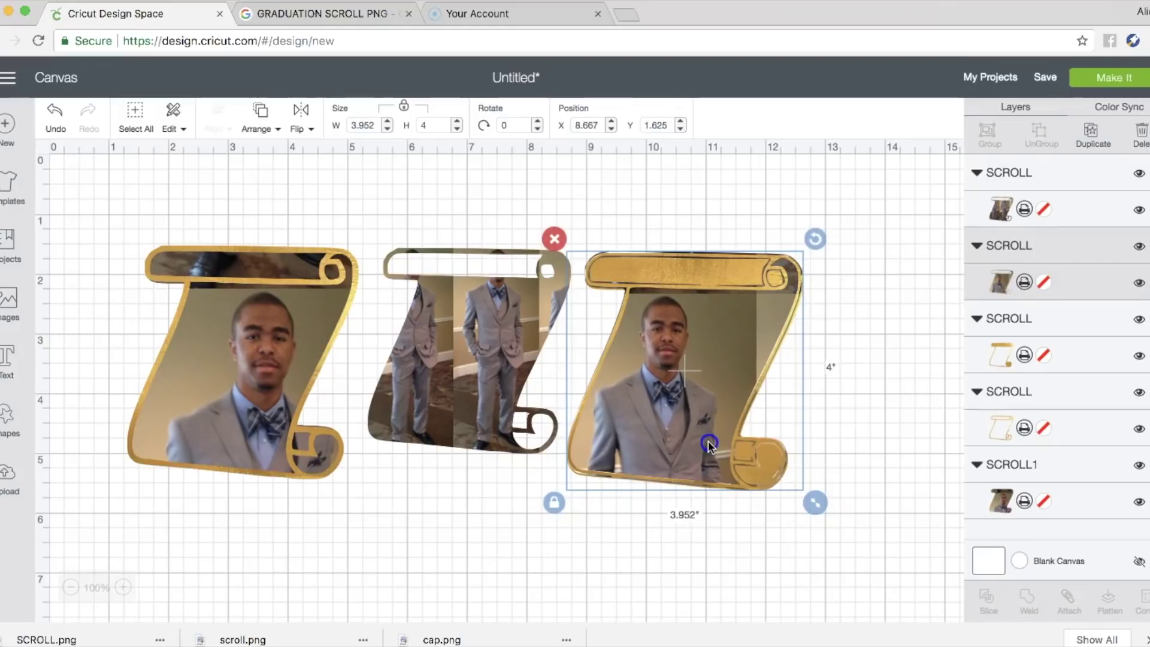
{"action": "left_click", "coordinate": [895, 454]}
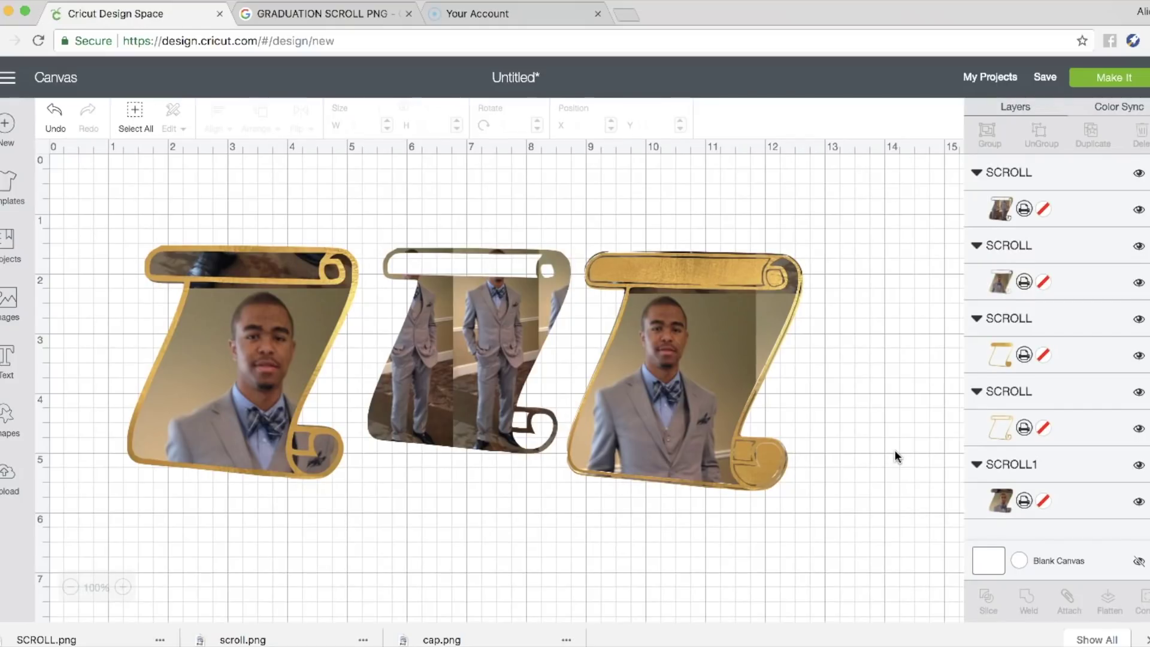
Step: Set the scale of the middle scroll's photo pattern to 166
{"action": "left_click", "coordinate": [471, 382]}
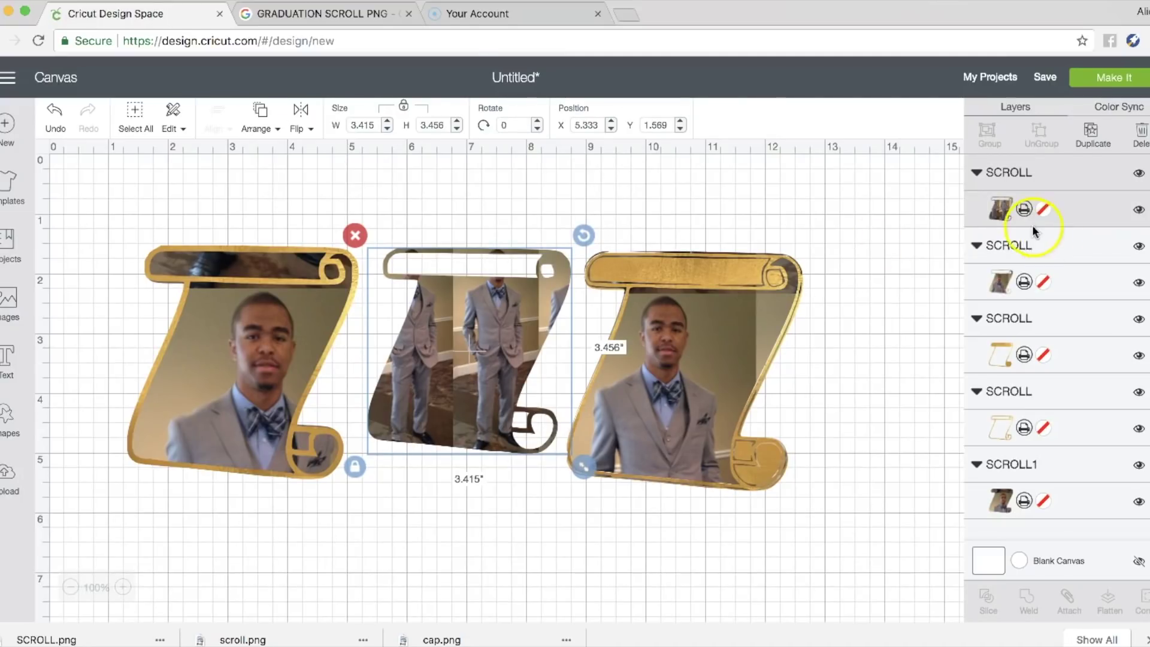
{"action": "left_click", "coordinate": [1026, 207]}
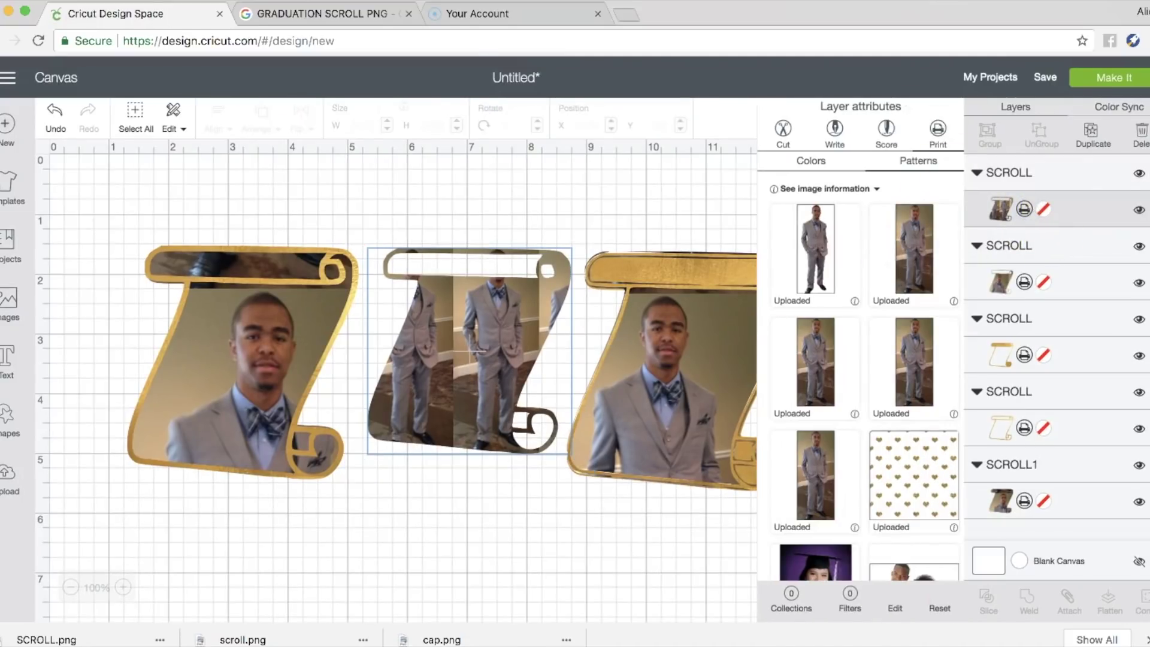
{"action": "left_click", "coordinate": [894, 602]}
{"action": "mouse_move", "coordinate": [808, 212]}
{"action": "left_mouse_down"}
{"action": "mouse_move", "coordinate": [865, 215]}
{"action": "mouse_move", "coordinate": [821, 214]}
{"action": "left_mouse_up"}
{"action": "left_click", "coordinate": [922, 109]}
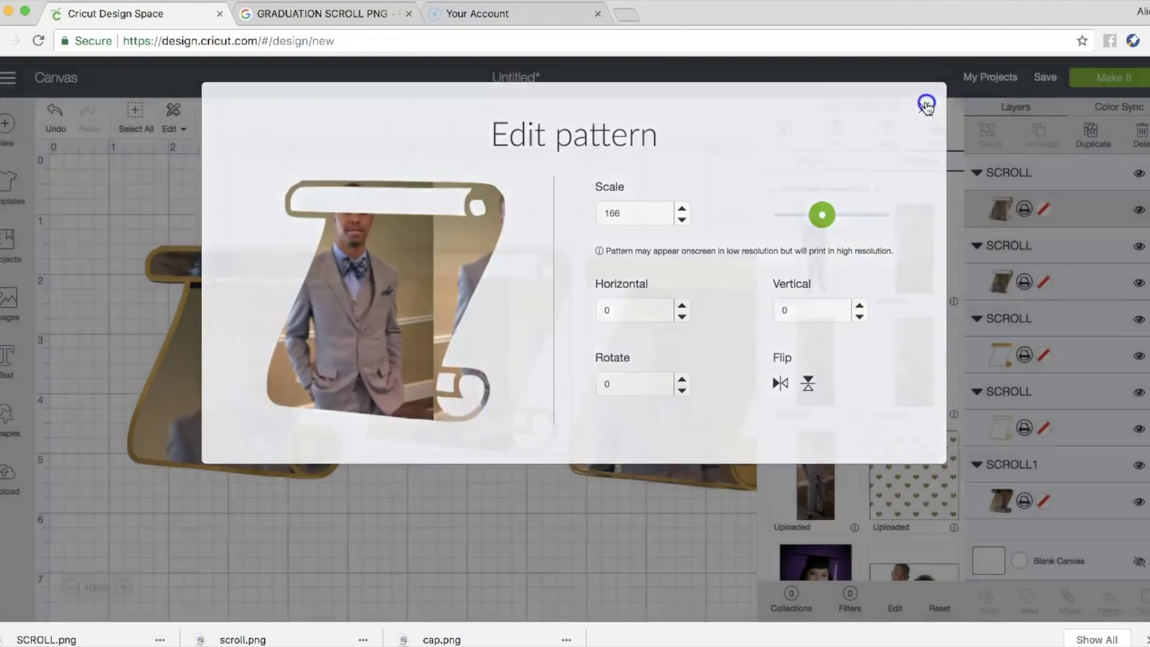
Step: Delete the middle photo-filled scroll and select the gold outline on the first photo scroll
{"action": "key", "text": "Delete"}
{"action": "left_click", "coordinate": [238, 321]}
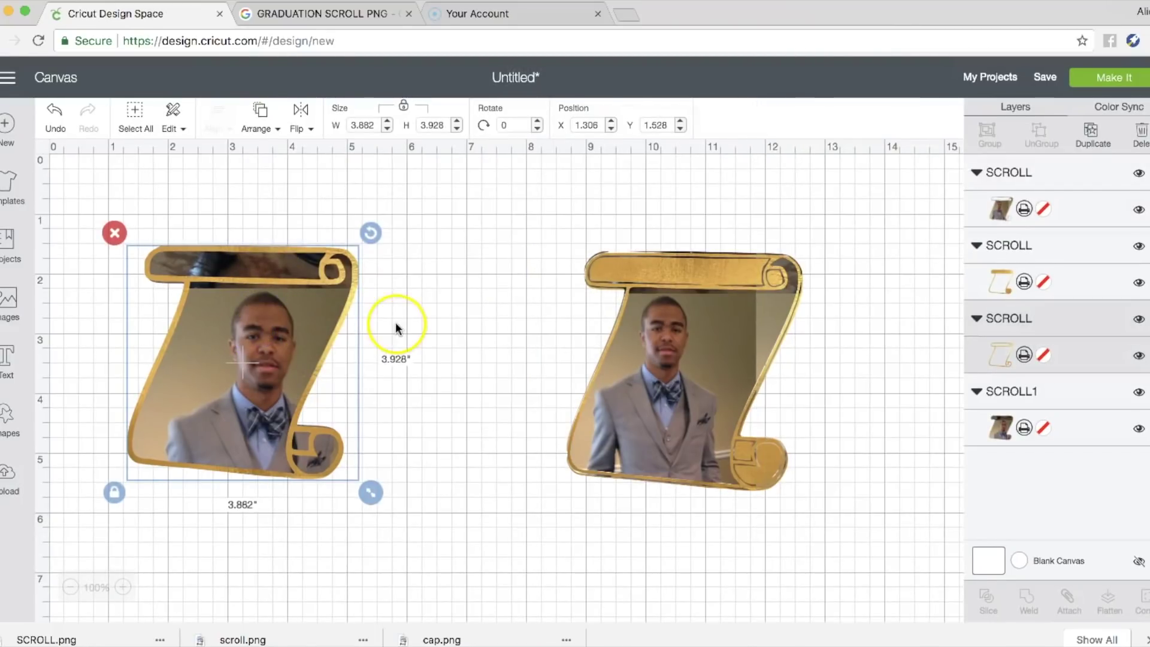
Step: Group each scroll's photo with its gold layer and enlarge the gold-outlined scroll to about 5.52 by 5.58 inches
{"action": "left_click_drag", "start_coordinate": [532, 239], "coordinate": [874, 512]}
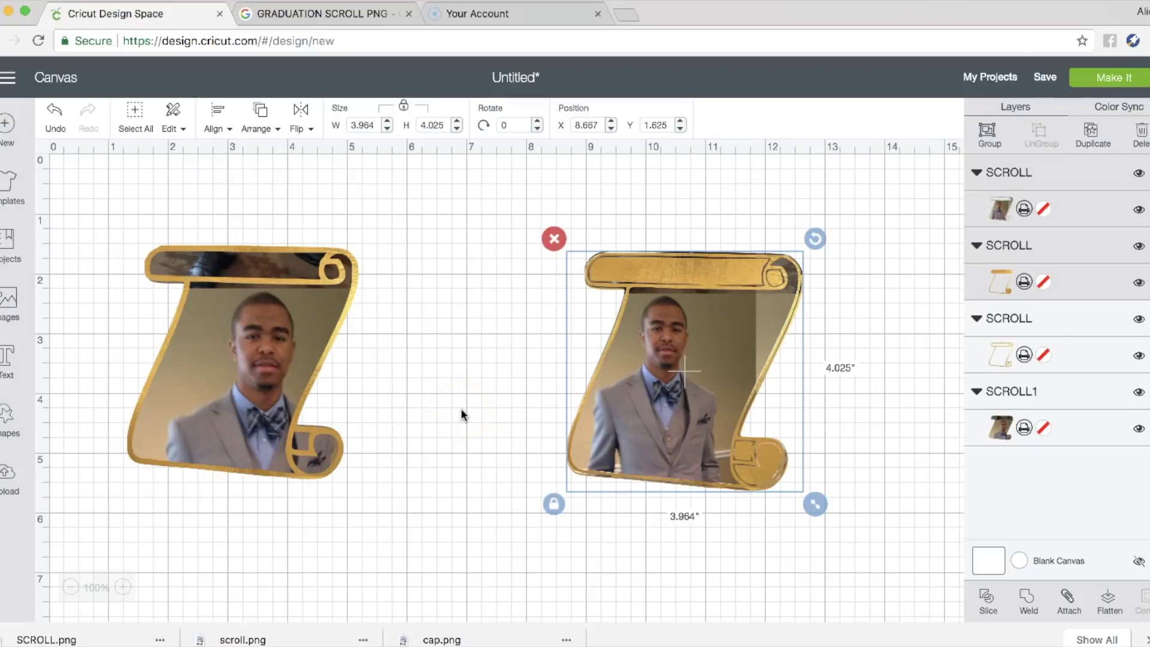
{"action": "left_click", "coordinate": [968, 134]}
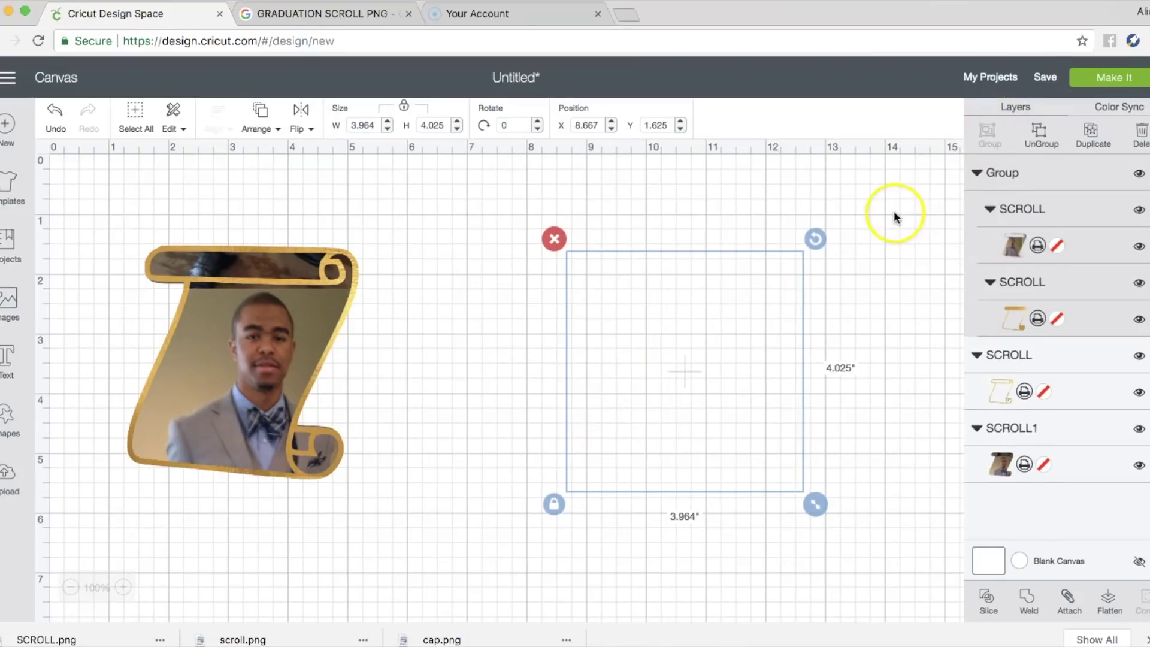
{"action": "left_click_drag", "start_coordinate": [74, 231], "coordinate": [475, 585]}
{"action": "left_click", "coordinate": [978, 143]}
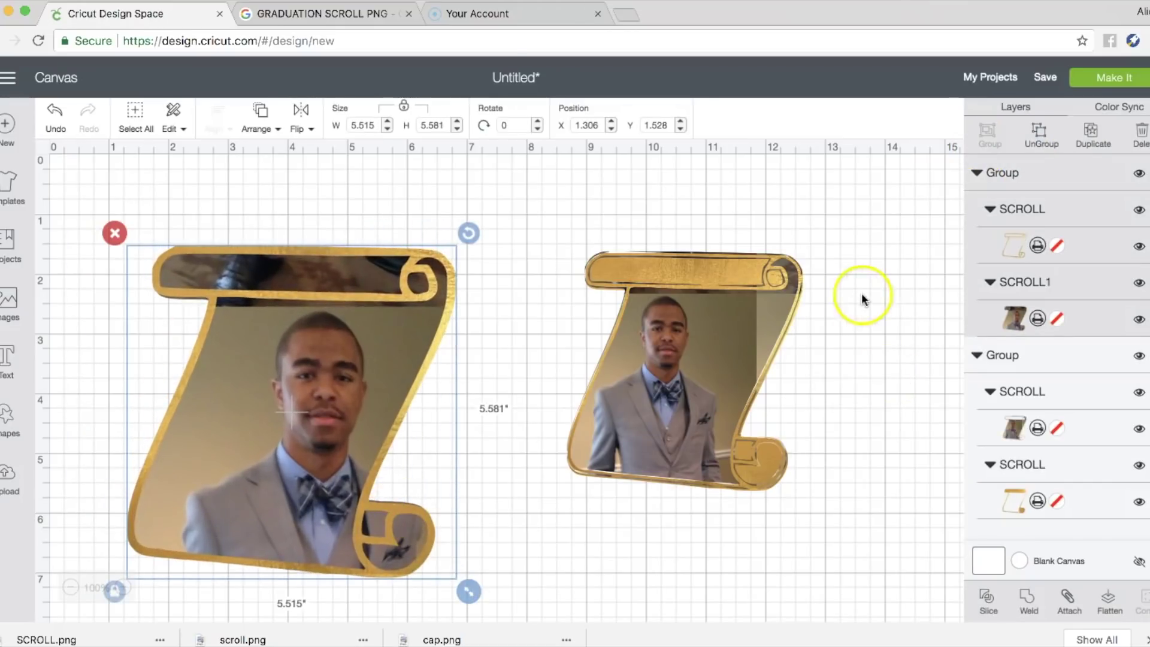
Step: Shift the photo upward inside the gold-outlined scroll by raising its pattern's vertical offset
{"action": "left_click", "coordinate": [1038, 318]}
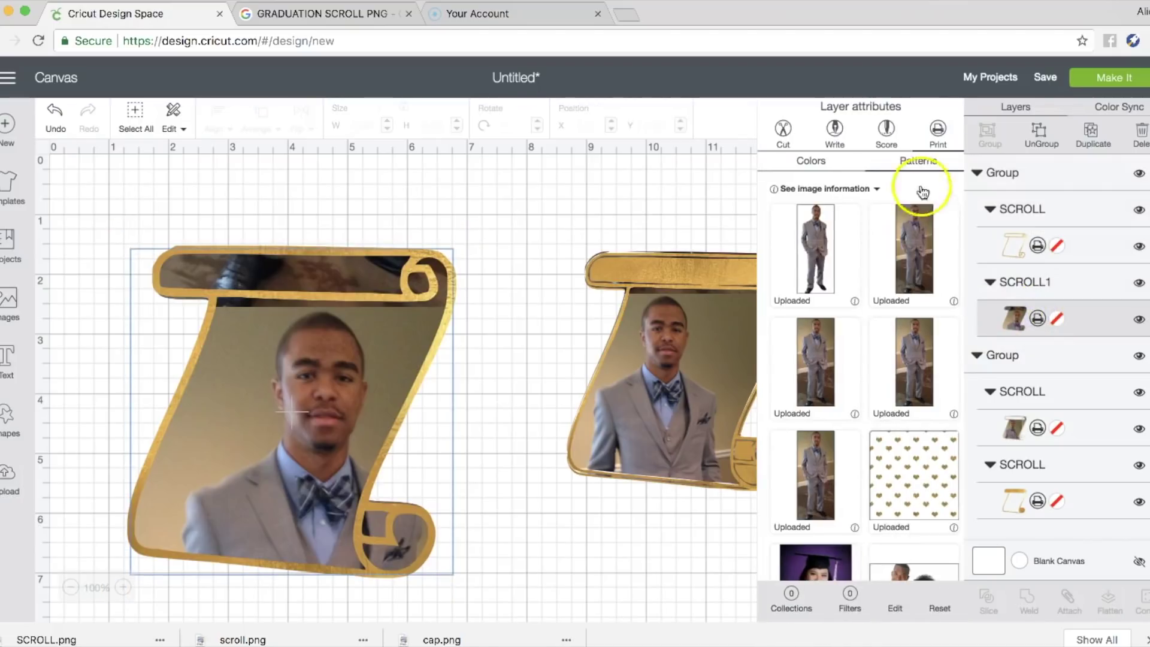
{"action": "left_click", "coordinate": [895, 606]}
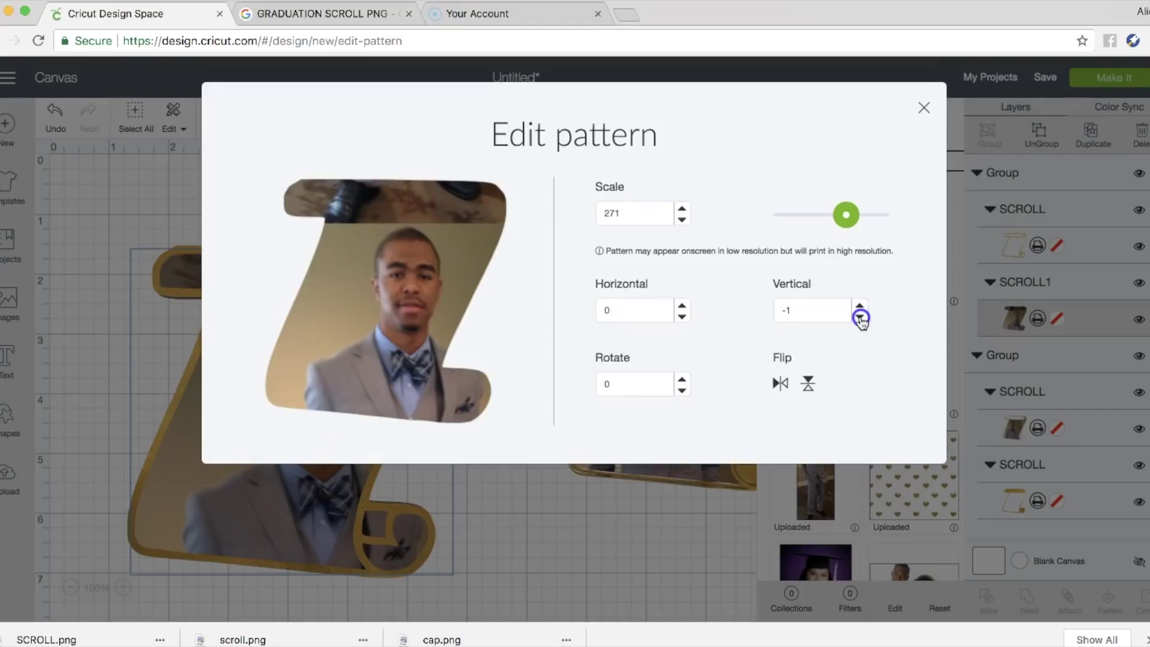
{"action": "left_click", "coordinate": [859, 298]}
{"action": "left_click", "coordinate": [859, 301]}
{"action": "left_click", "coordinate": [818, 304]}
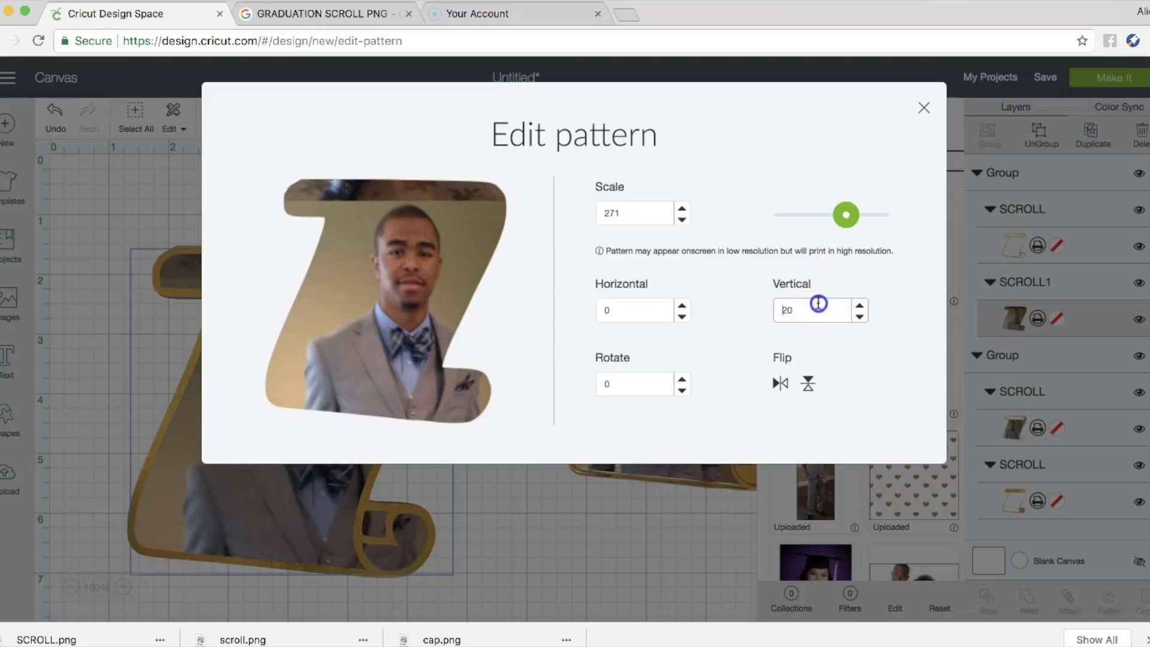
{"action": "left_click_drag", "start_coordinate": [785, 308], "coordinate": [749, 315]}
{"action": "key", "text": "Up"}
{"action": "left_click", "coordinate": [143, 409]}
{"action": "left_click", "coordinate": [330, 388]}
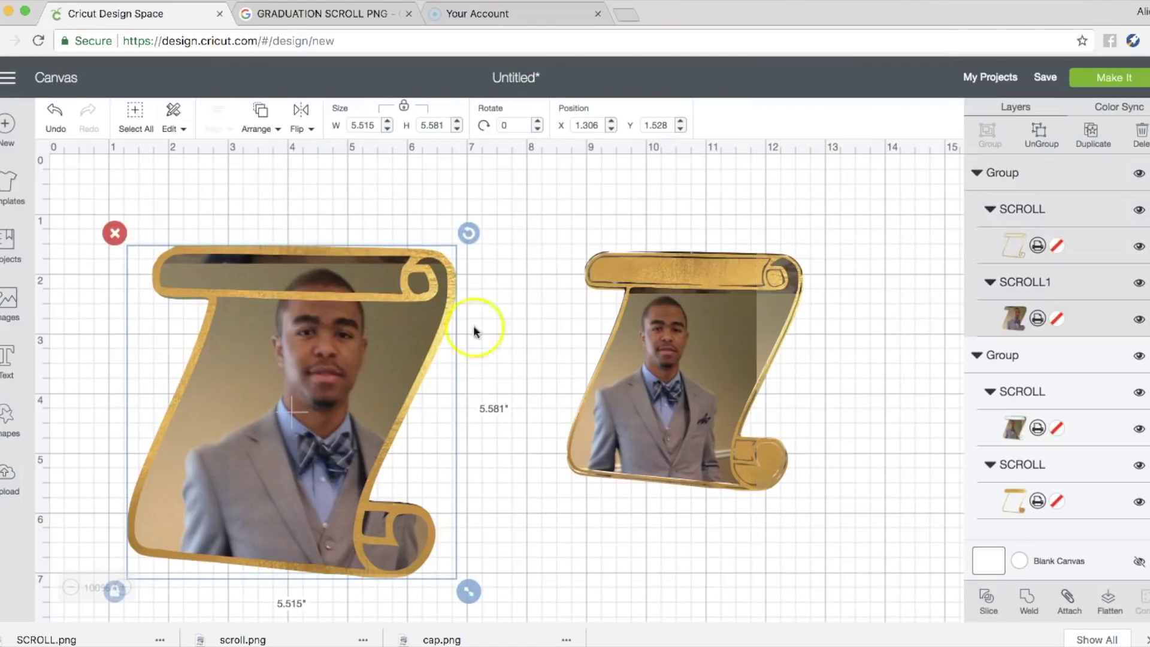
Step: Set the vertical offset of the gold-outlined scroll's photo pattern to 20
{"action": "left_click", "coordinate": [939, 328]}
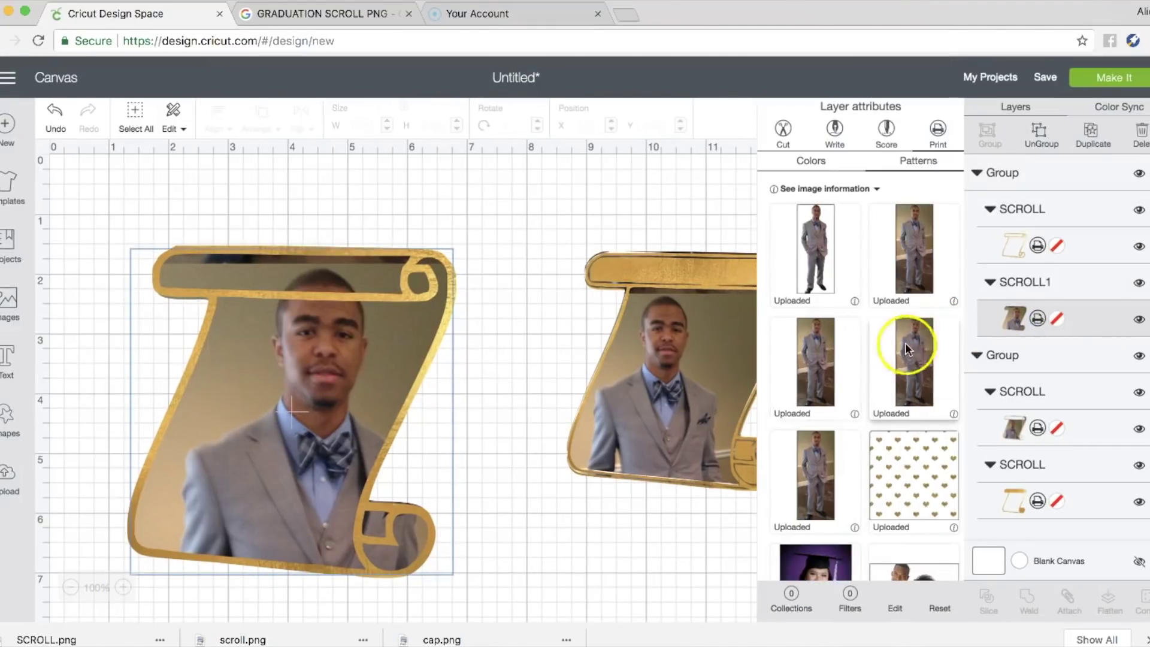
{"action": "left_click", "coordinate": [890, 608]}
{"action": "double_click", "coordinate": [824, 311]}
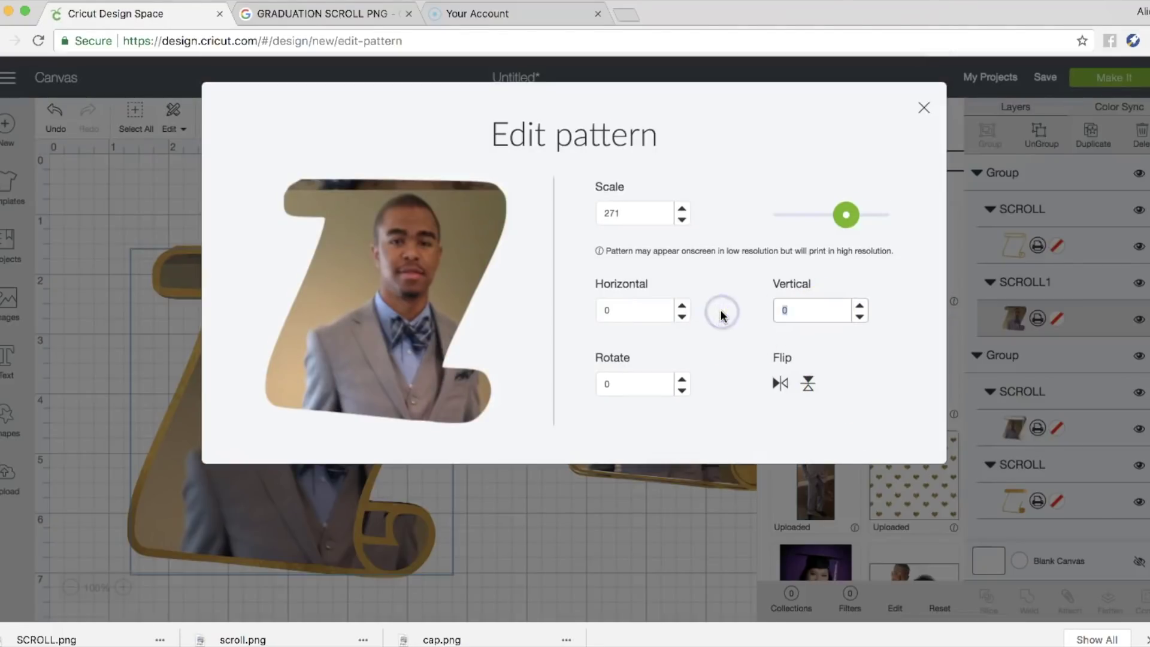
{"action": "type", "text": "40"}
{"action": "left_click", "coordinate": [741, 299]}
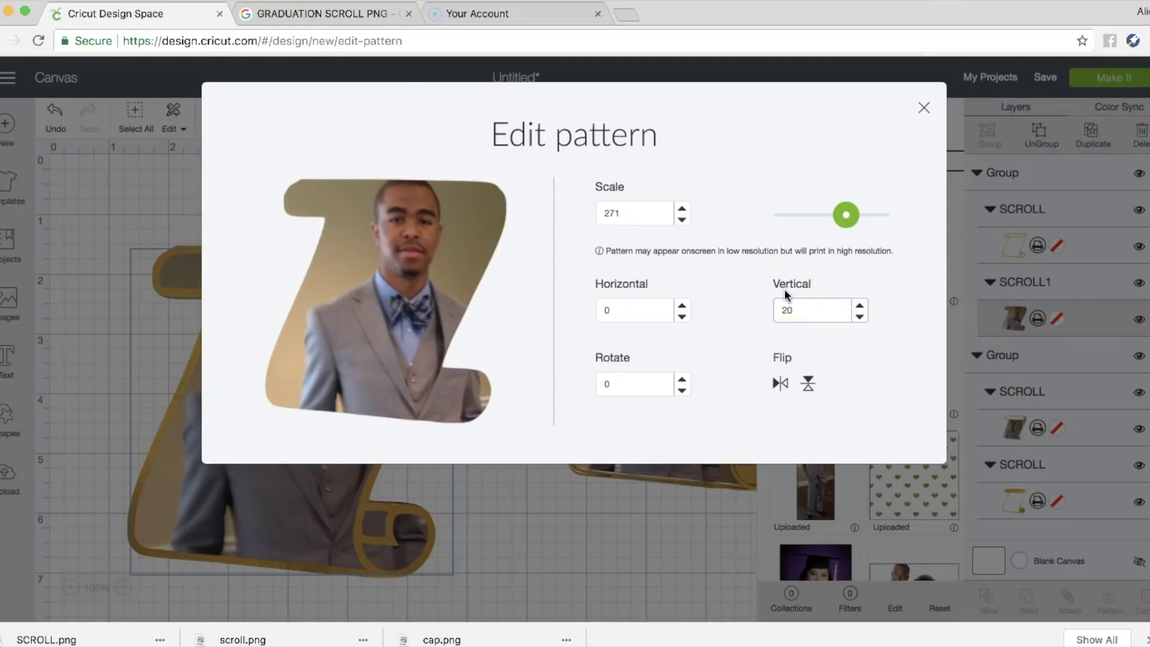
{"action": "left_click", "coordinate": [746, 327]}
{"action": "left_click", "coordinate": [131, 212]}
{"action": "left_click", "coordinate": [316, 267]}
{"action": "left_click", "coordinate": [339, 270]}
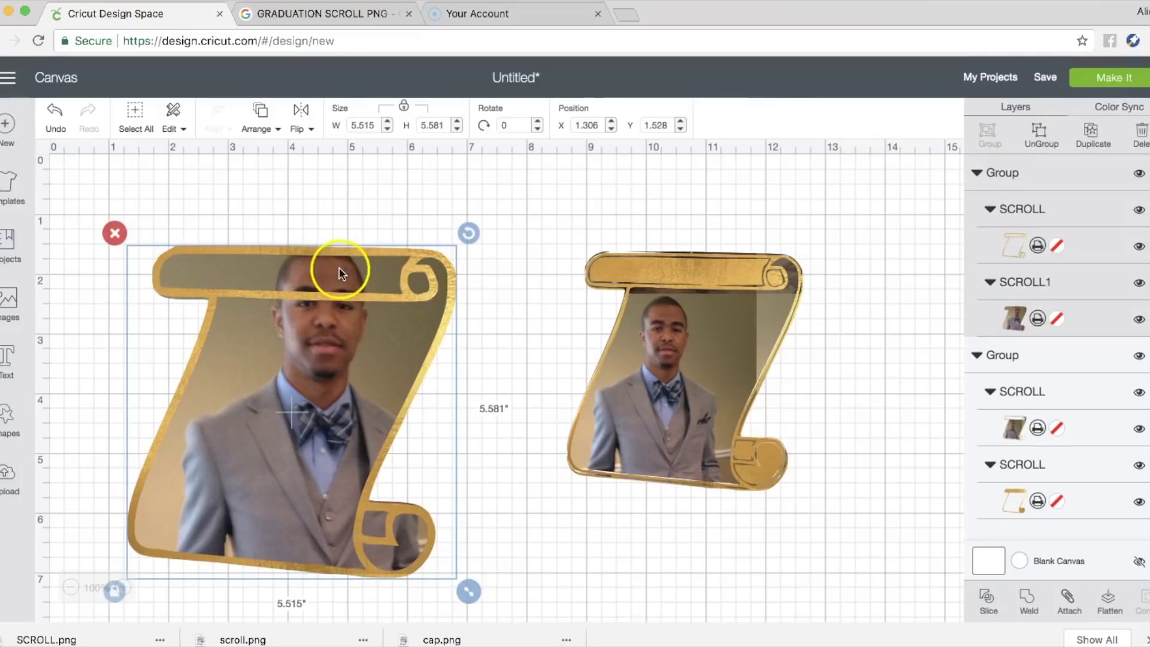
Step: Ungroup the gold-outlined scroll and bring its photo layer in front of the outline
{"action": "left_click", "coordinate": [1004, 297]}
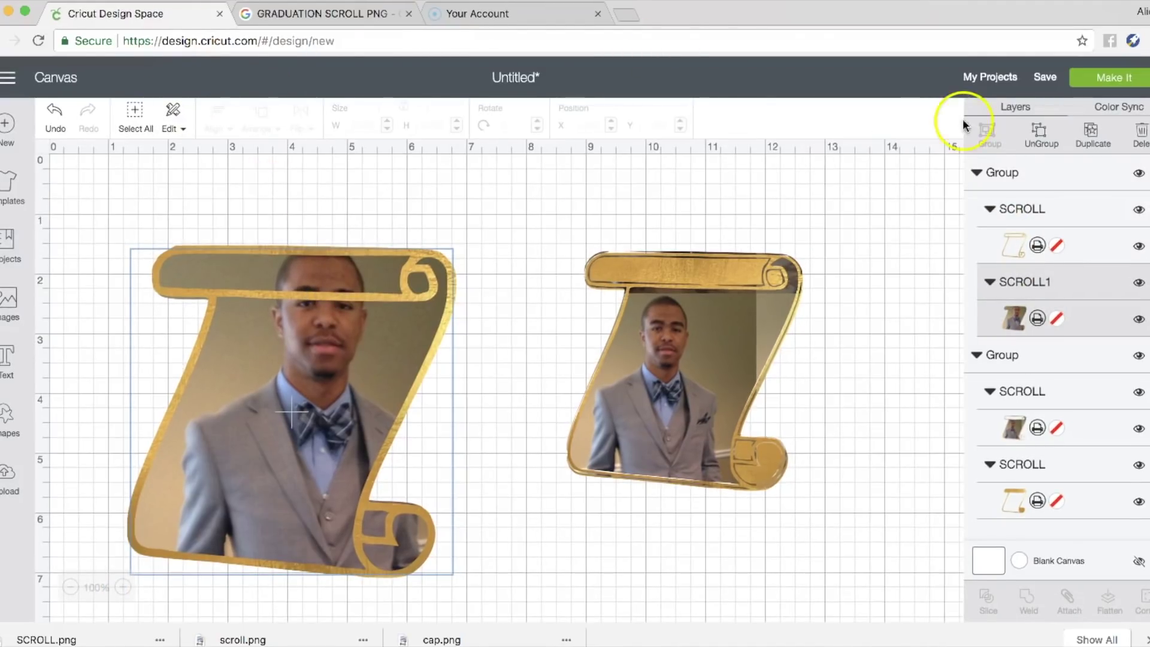
{"action": "left_click", "coordinate": [1040, 157]}
{"action": "left_click", "coordinate": [1043, 216]}
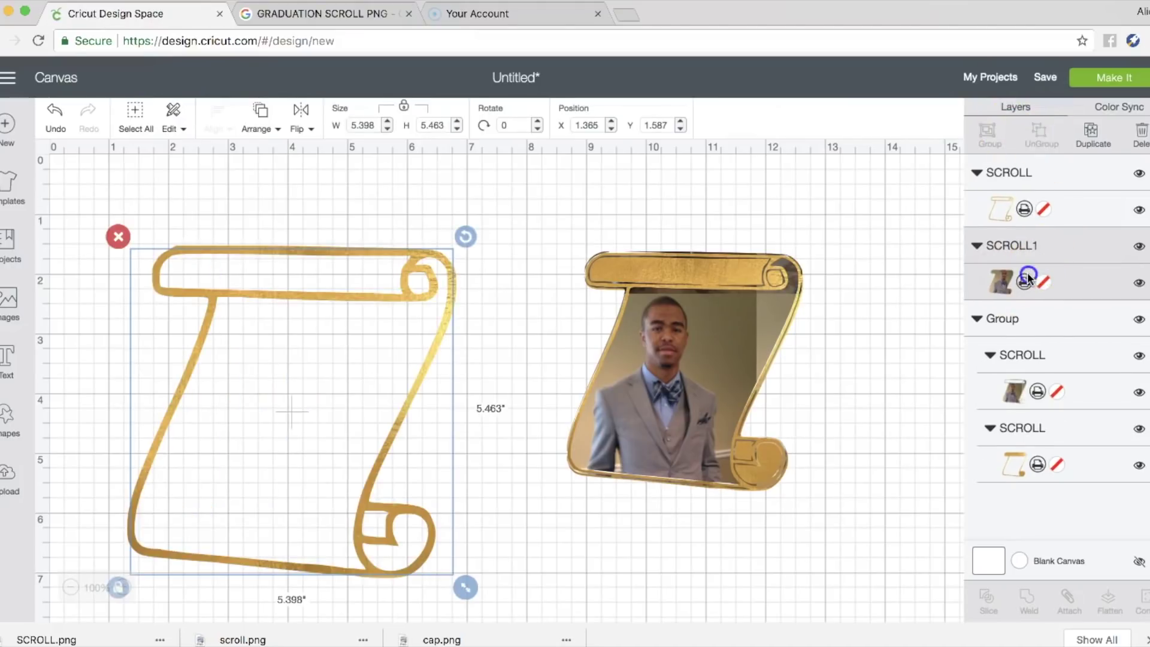
{"action": "left_click", "coordinate": [1023, 279]}
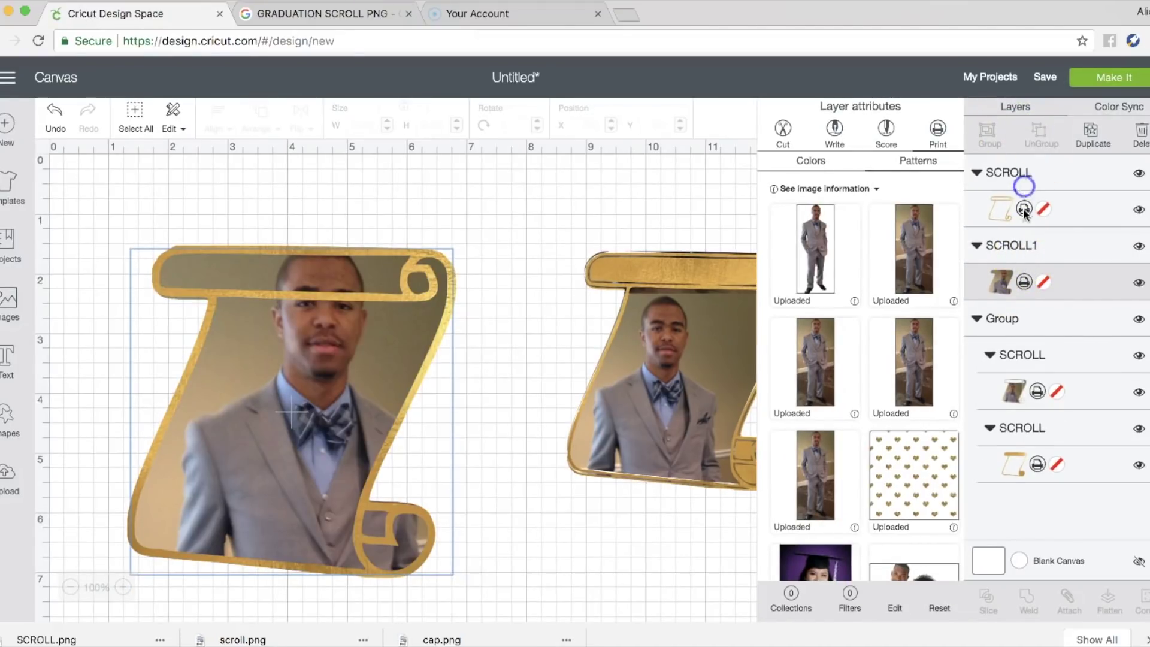
{"action": "left_click", "coordinate": [1037, 252]}
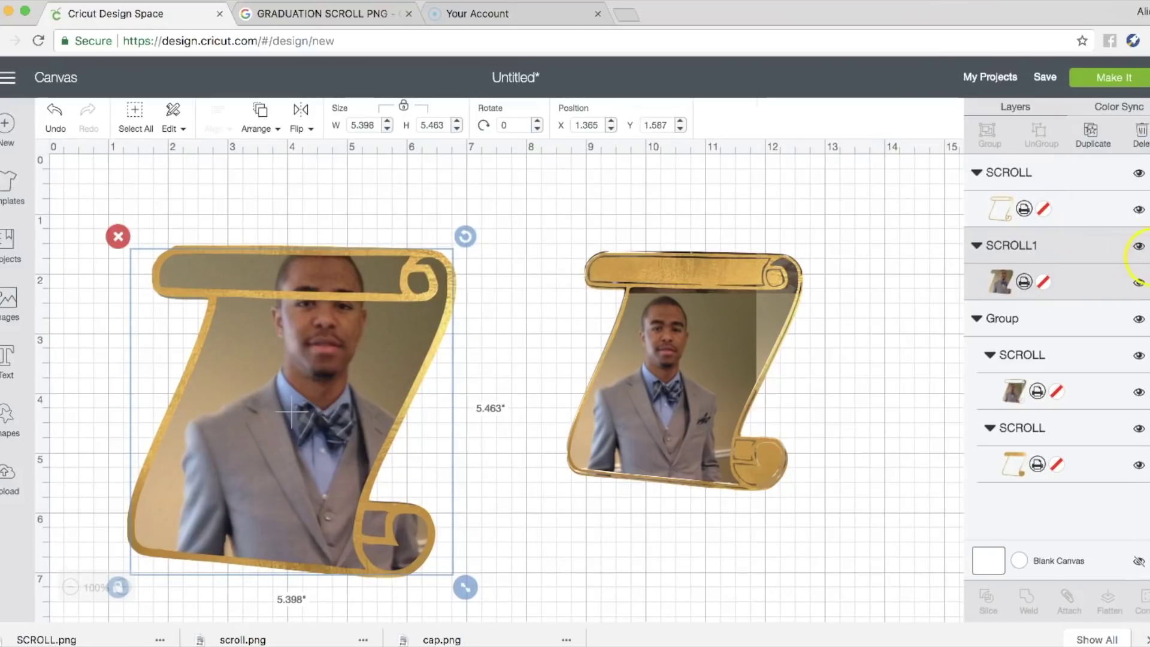
{"action": "left_click_drag", "start_coordinate": [1143, 172], "coordinate": [1143, 246]}
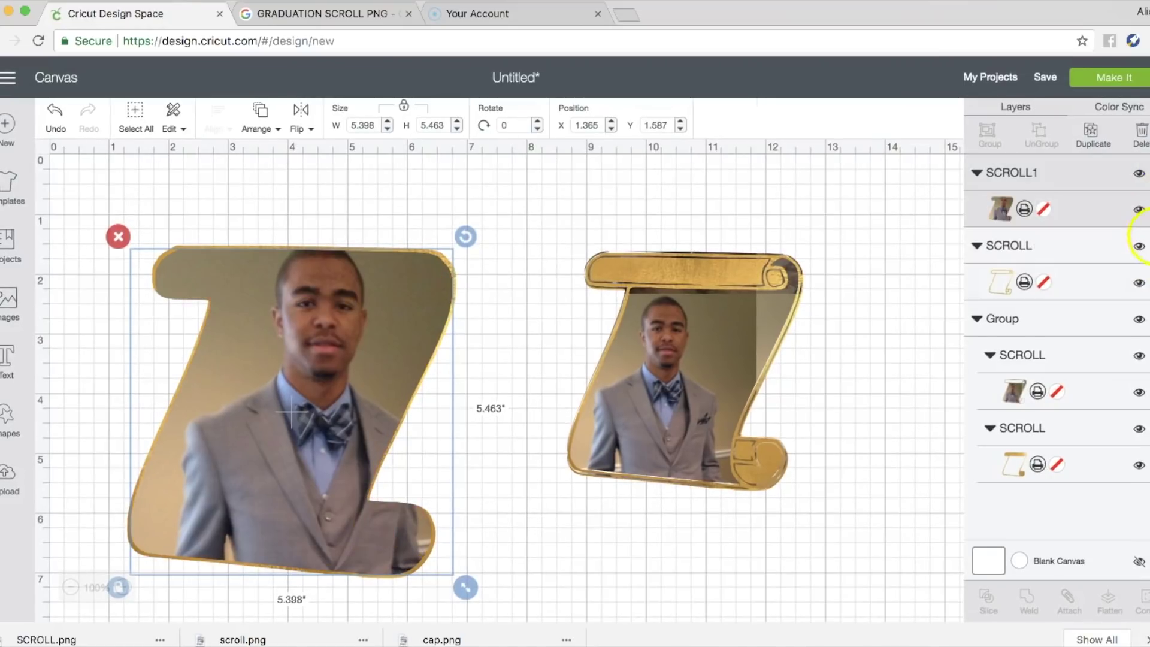
{"action": "left_click", "coordinate": [892, 338]}
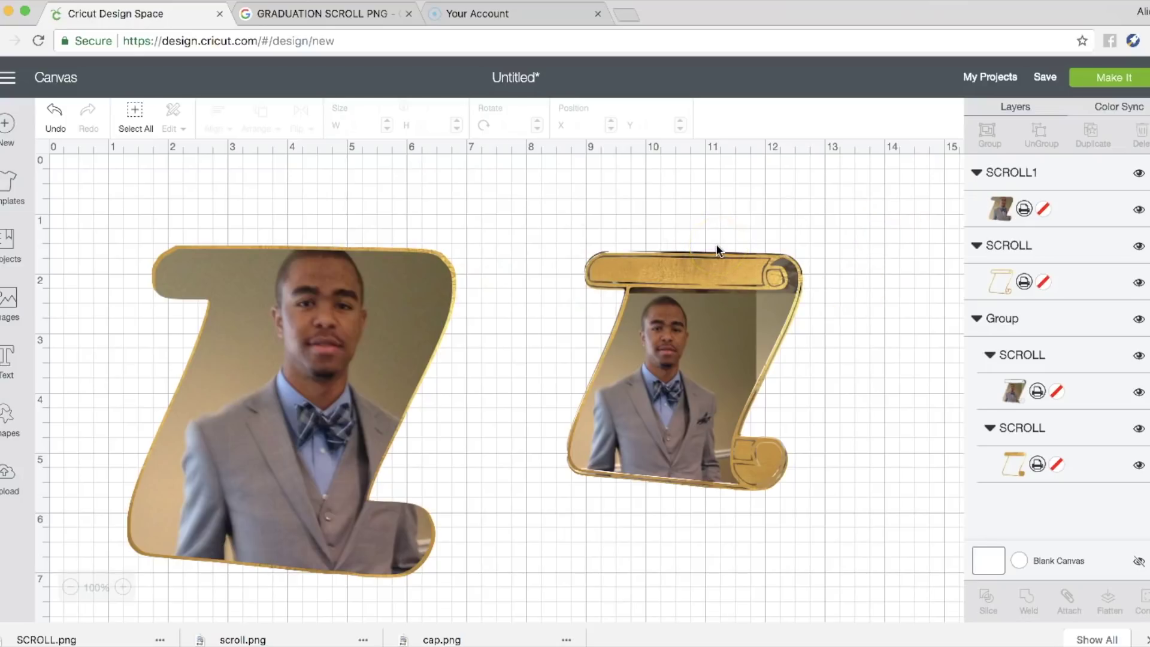
Step: Delete the enlarged photo scroll together with its gold outline
{"action": "left_click", "coordinate": [333, 287]}
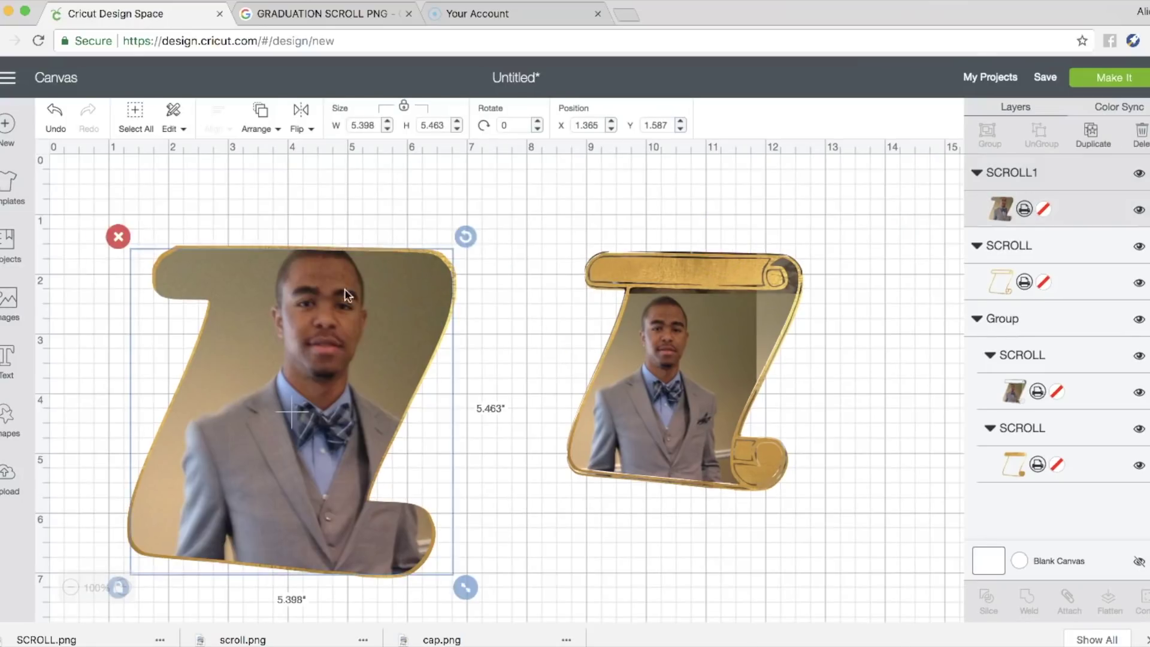
{"action": "left_click_drag", "start_coordinate": [98, 174], "coordinate": [533, 603]}
{"action": "left_click", "coordinate": [533, 607]}
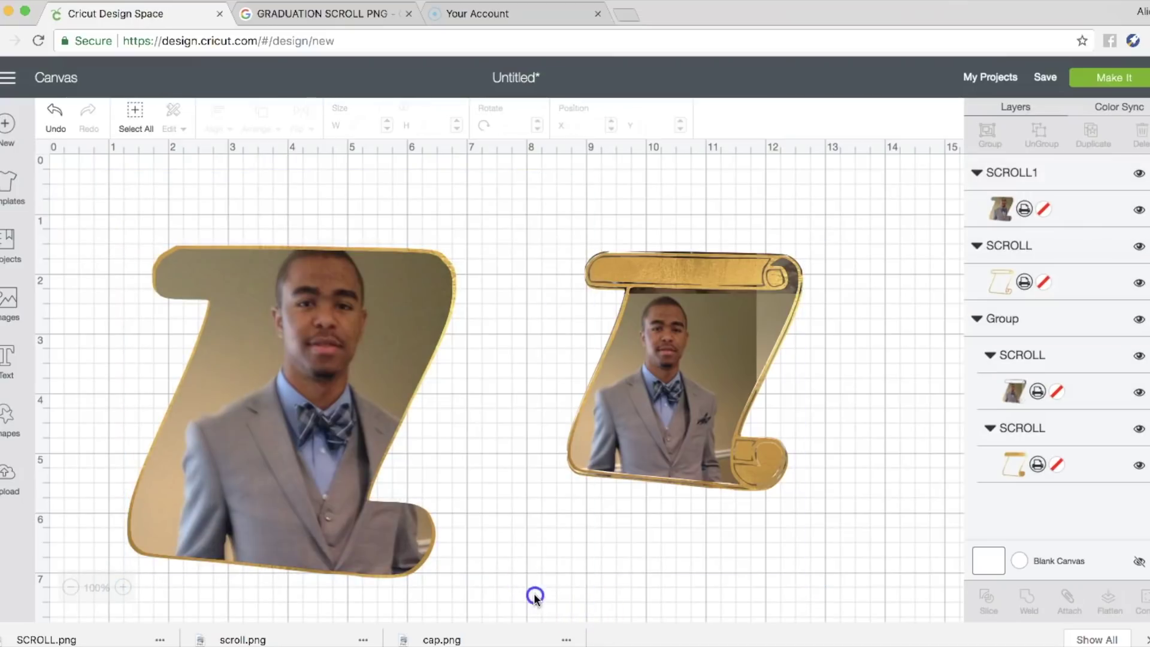
{"action": "mouse_move", "coordinate": [134, 216]}
{"action": "left_mouse_down"}
{"action": "mouse_move", "coordinate": [419, 485]}
{"action": "mouse_move", "coordinate": [443, 578]}
{"action": "left_mouse_up"}
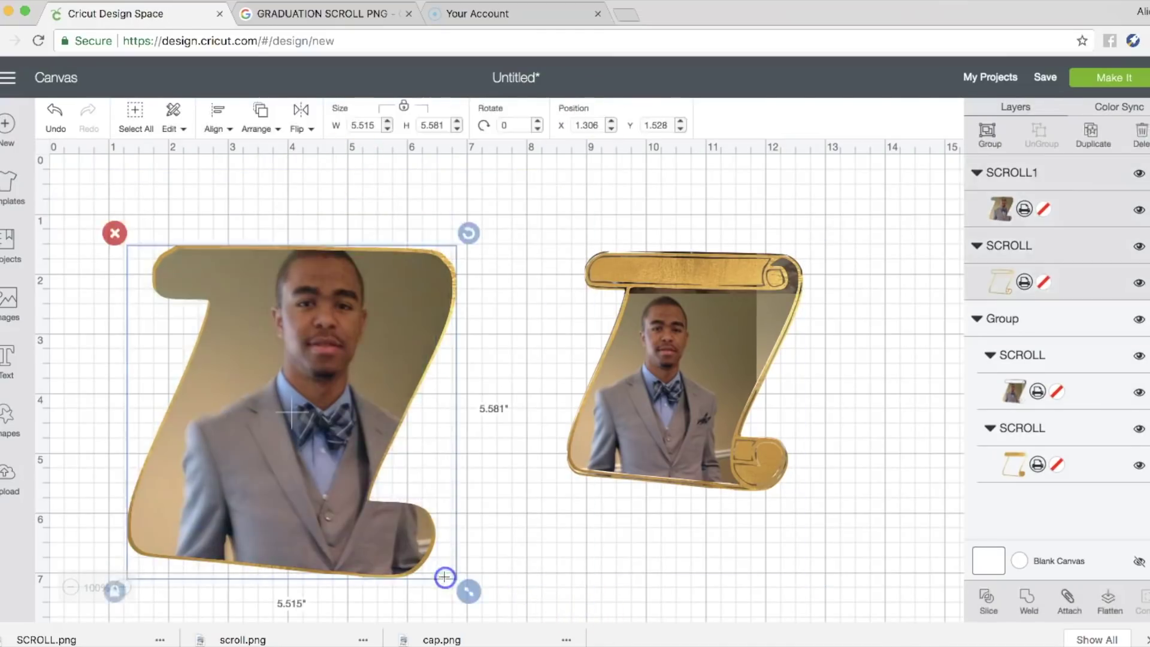
{"action": "key", "text": "Delete"}
Step: Recolor the gold layer of the remaining scroll to black
{"action": "left_click", "coordinate": [1037, 318]}
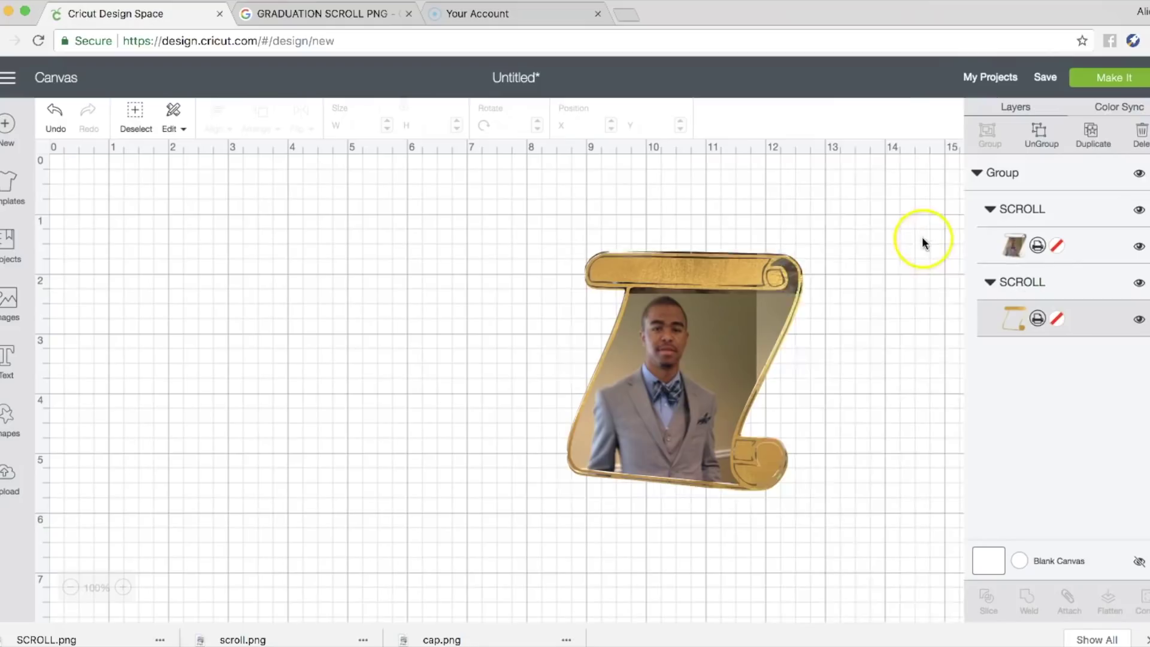
{"action": "left_click", "coordinate": [824, 166]}
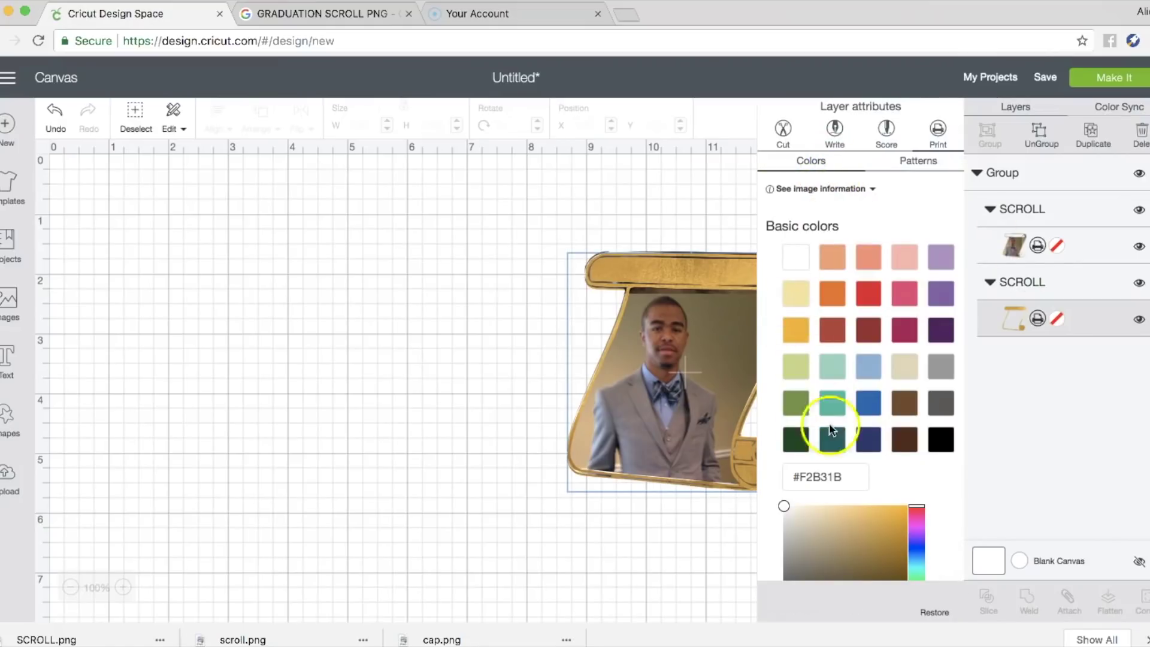
{"action": "left_click", "coordinate": [939, 443]}
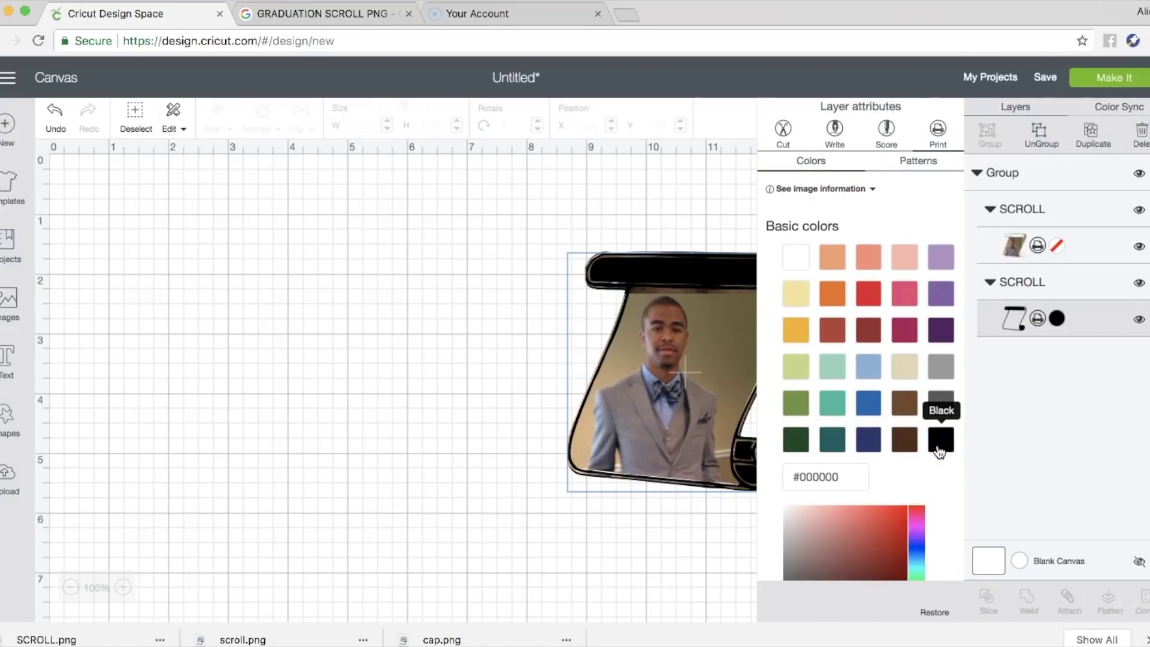
{"action": "left_click", "coordinate": [449, 500]}
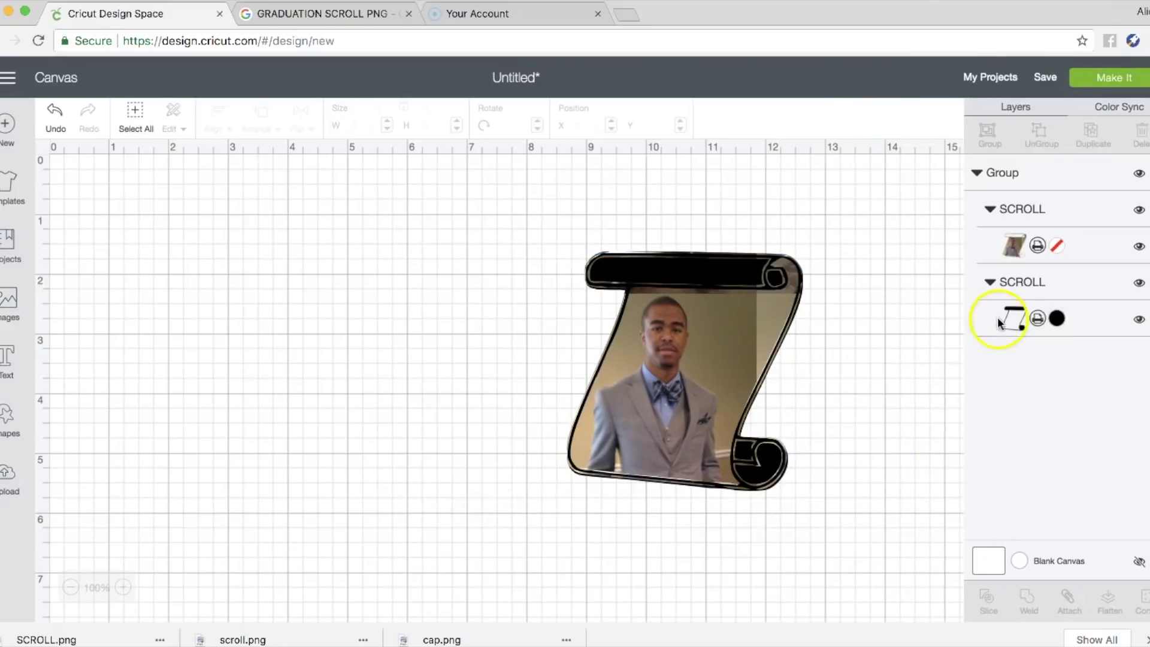
Step: Refill the scroll's black layer with the uploaded gold foil pattern and move the grouped scroll to about X 7.67, Y 0.54
{"action": "left_click", "coordinate": [1013, 319]}
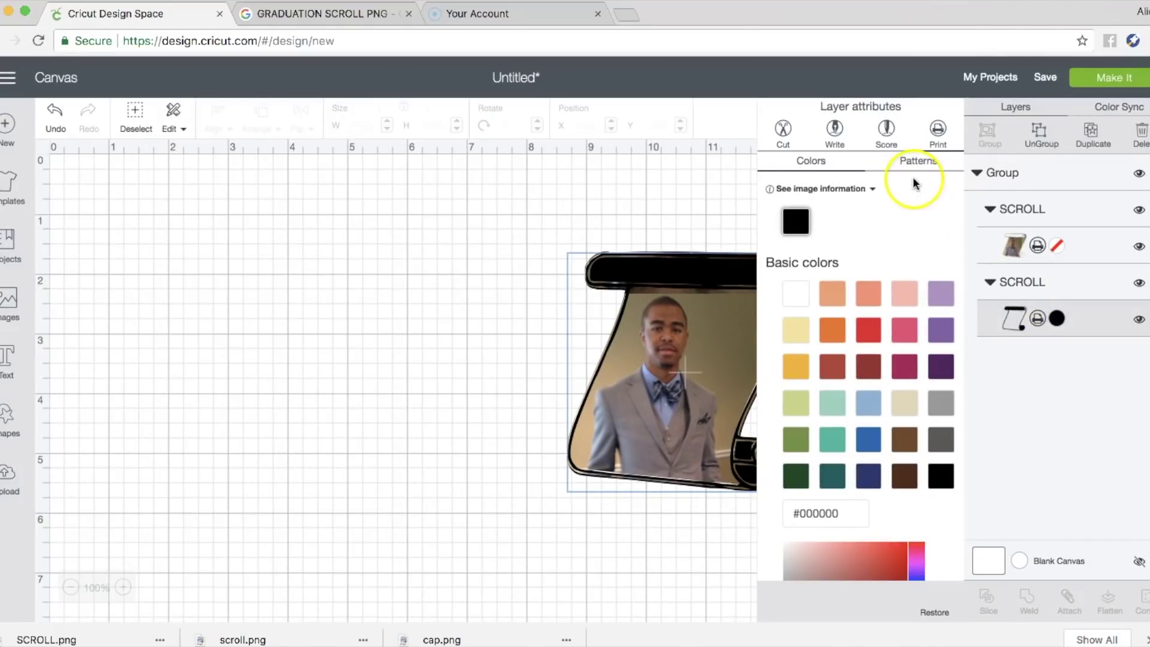
{"action": "left_click", "coordinate": [914, 158]}
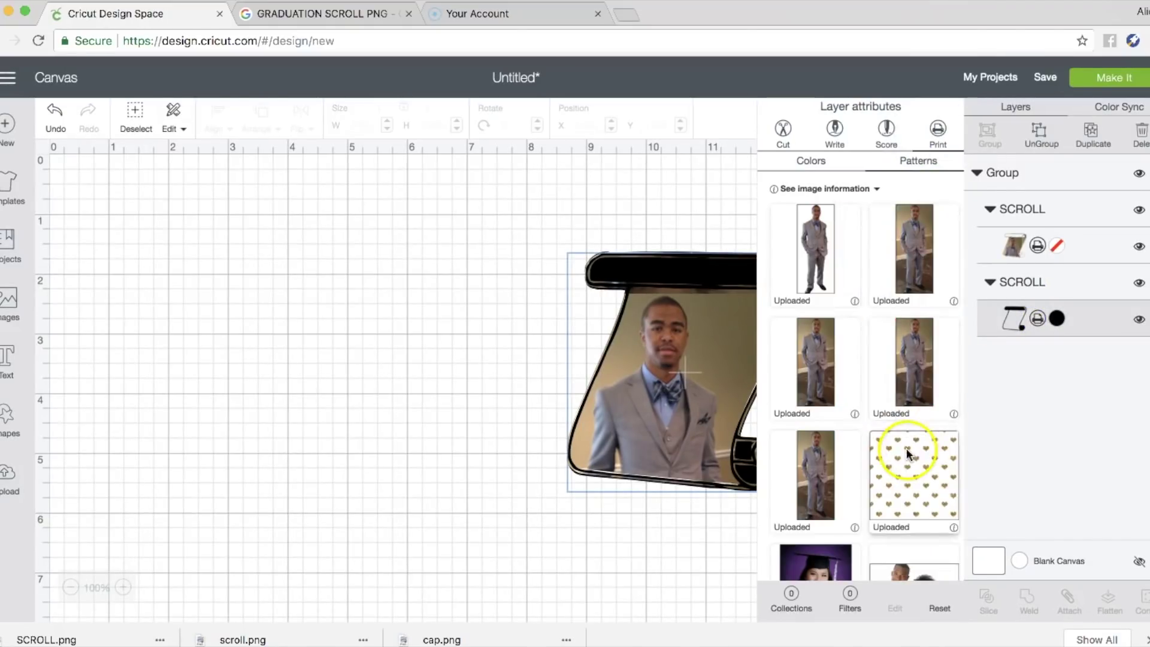
{"action": "left_click", "coordinate": [910, 380]}
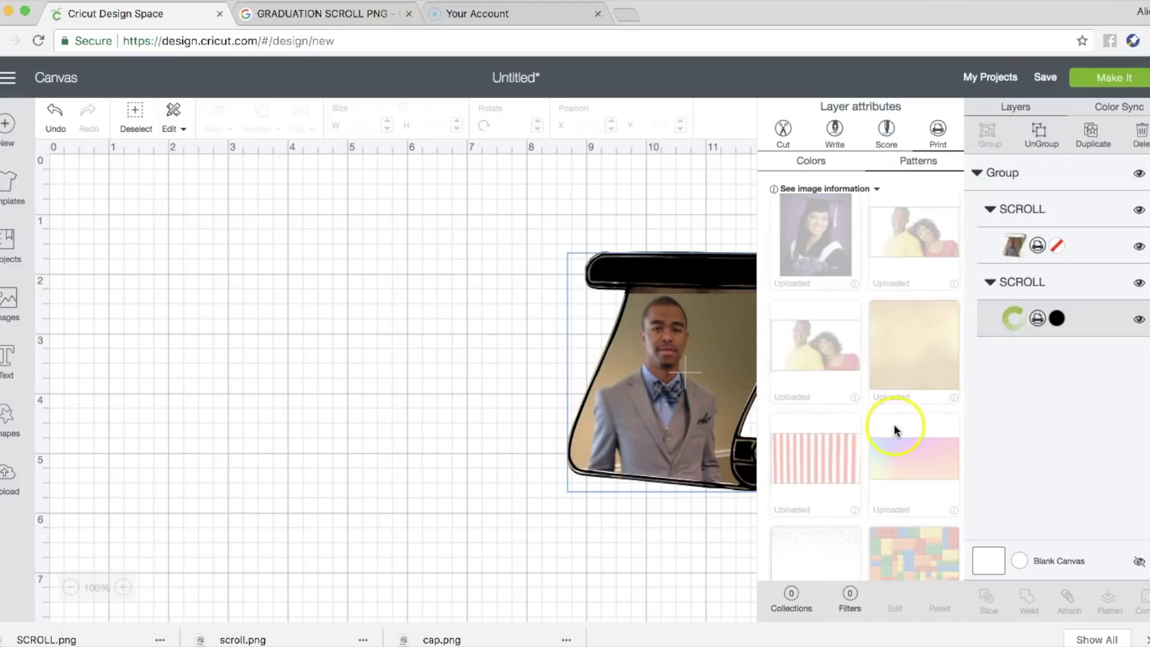
{"action": "left_click", "coordinate": [521, 433]}
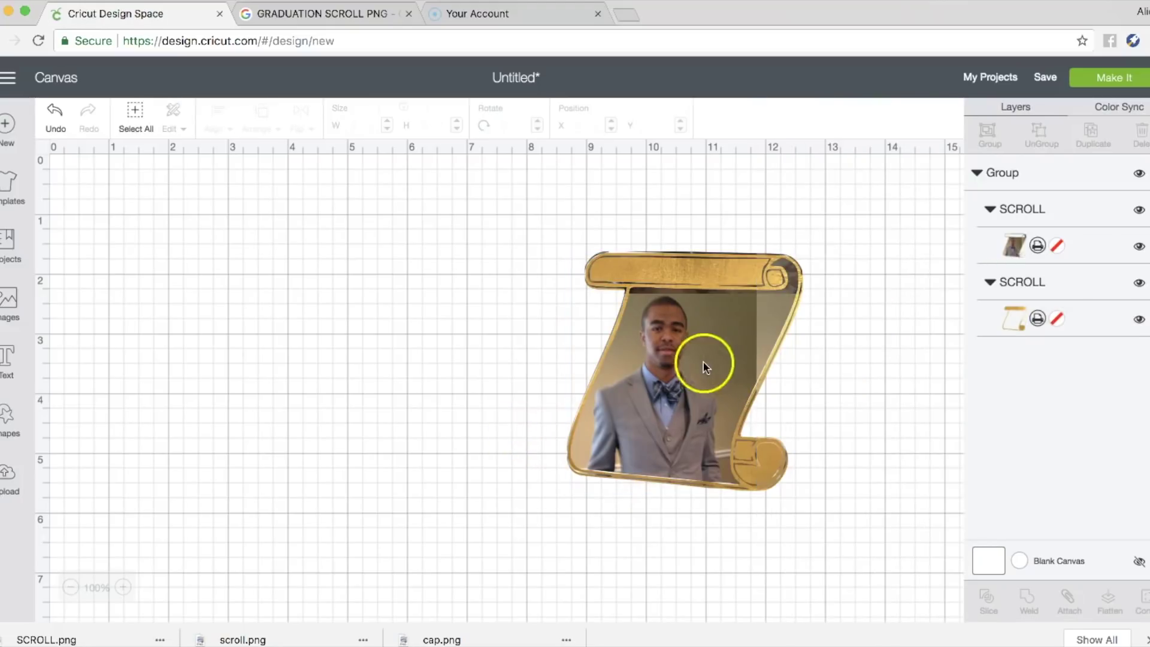
{"action": "left_click", "coordinate": [978, 183]}
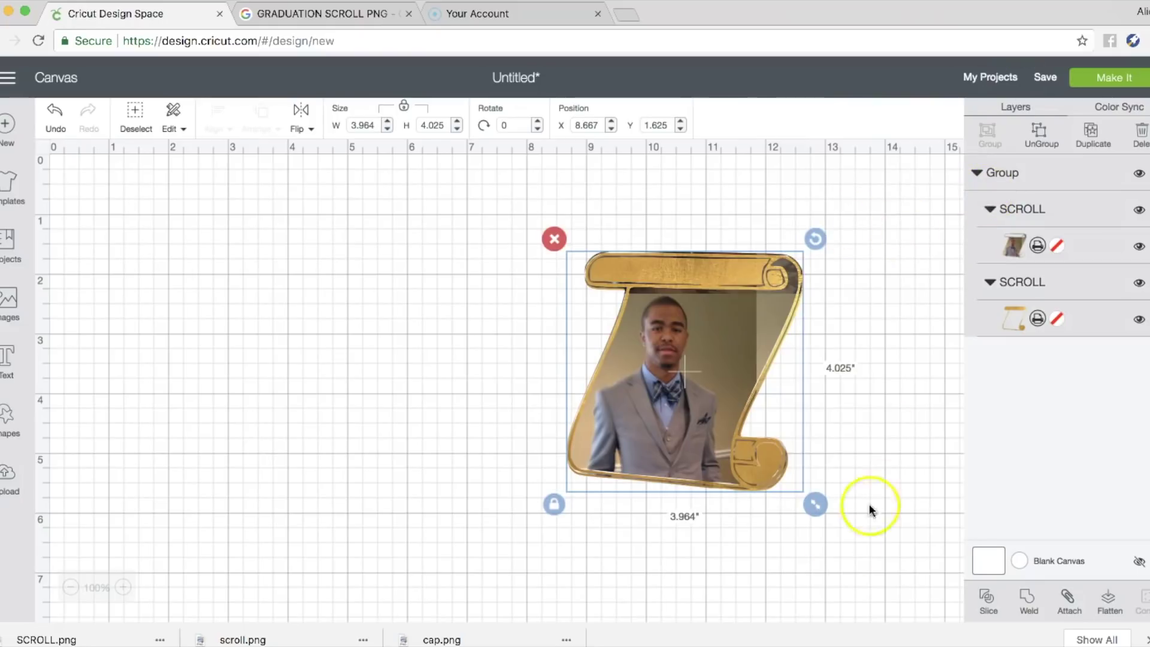
{"action": "left_click_drag", "start_coordinate": [735, 455], "coordinate": [676, 390]}
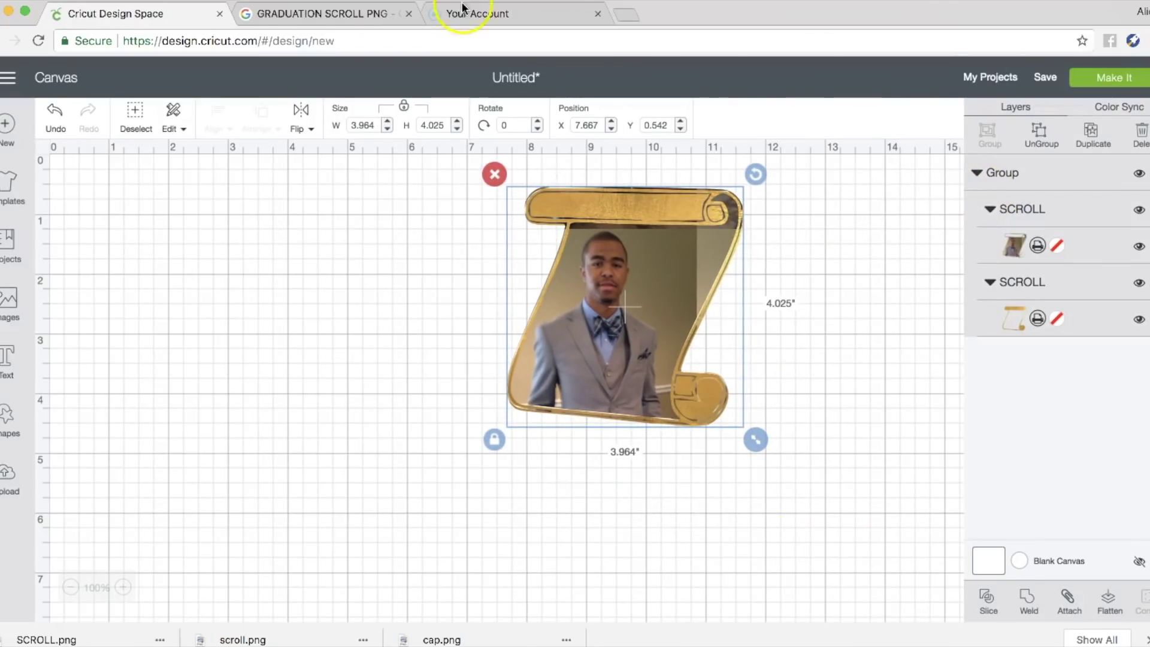
Step: Search Google Images for "popsicle stick" and open the picture of a single upright wooden stick
{"action": "left_click", "coordinate": [366, 14]}
{"action": "left_click", "coordinate": [362, 42]}
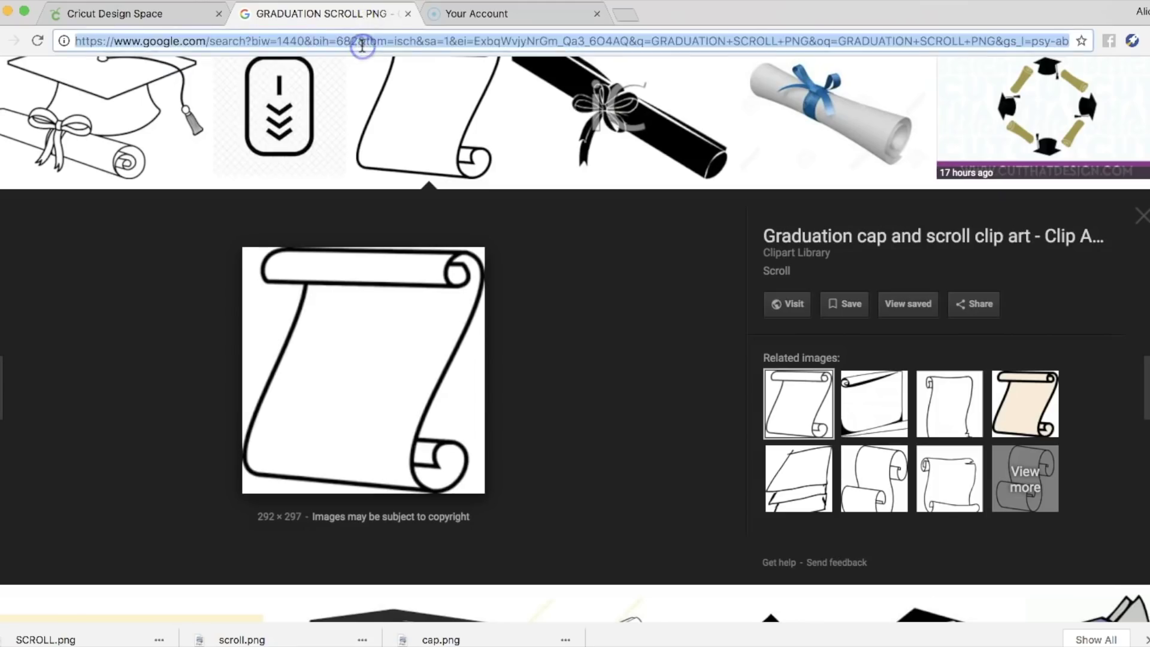
{"action": "type", "text": "popsicle stick"}
{"action": "key", "text": "Return"}
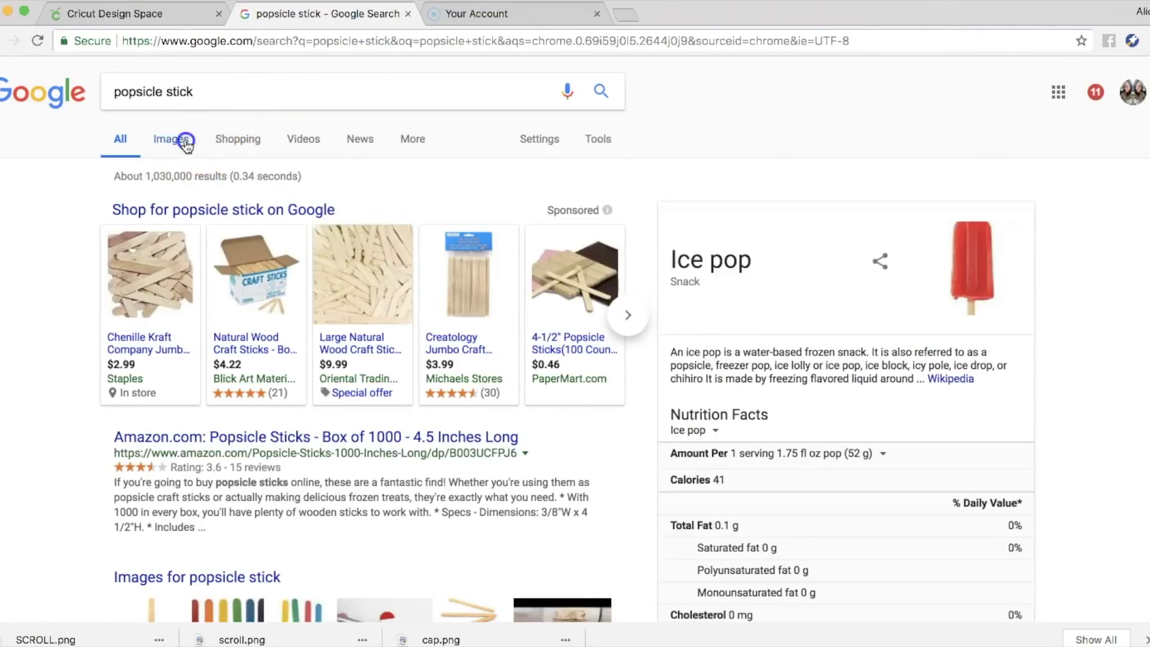
{"action": "left_click", "coordinate": [186, 143]}
{"action": "scroll", "coordinate": [180, 360], "scroll_direction": "down", "scroll_amount": 3}
{"action": "left_click", "coordinate": [77, 397]}
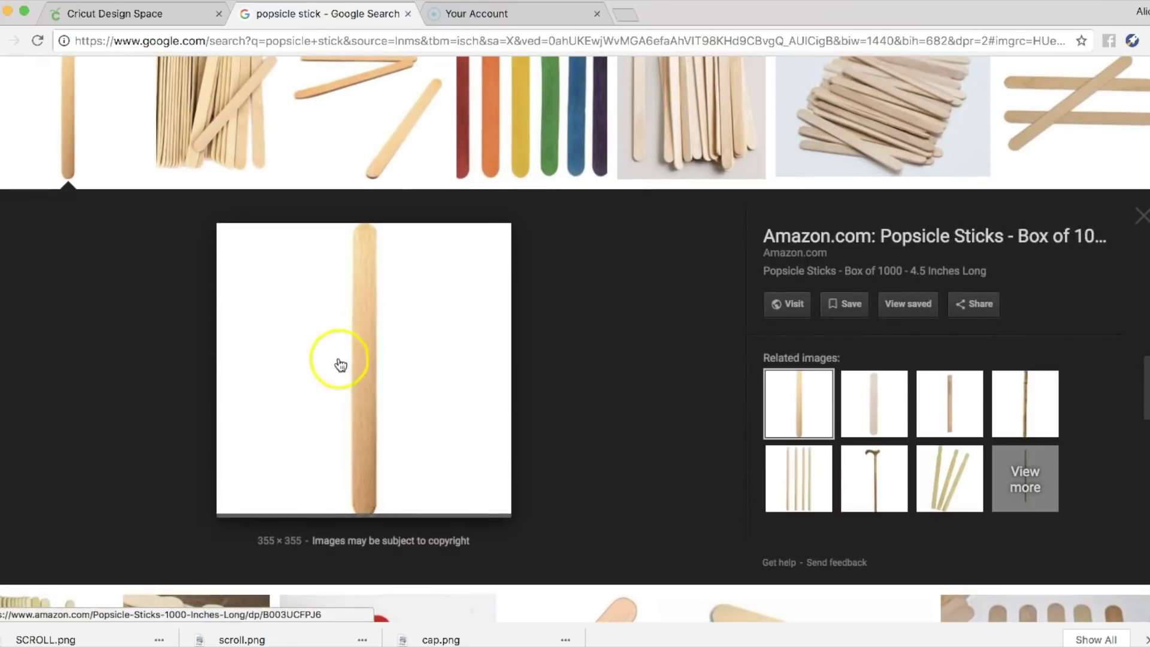
Step: Save the upright wooden stick picture to the Desktop as "stick"
{"action": "right_click", "coordinate": [378, 358]}
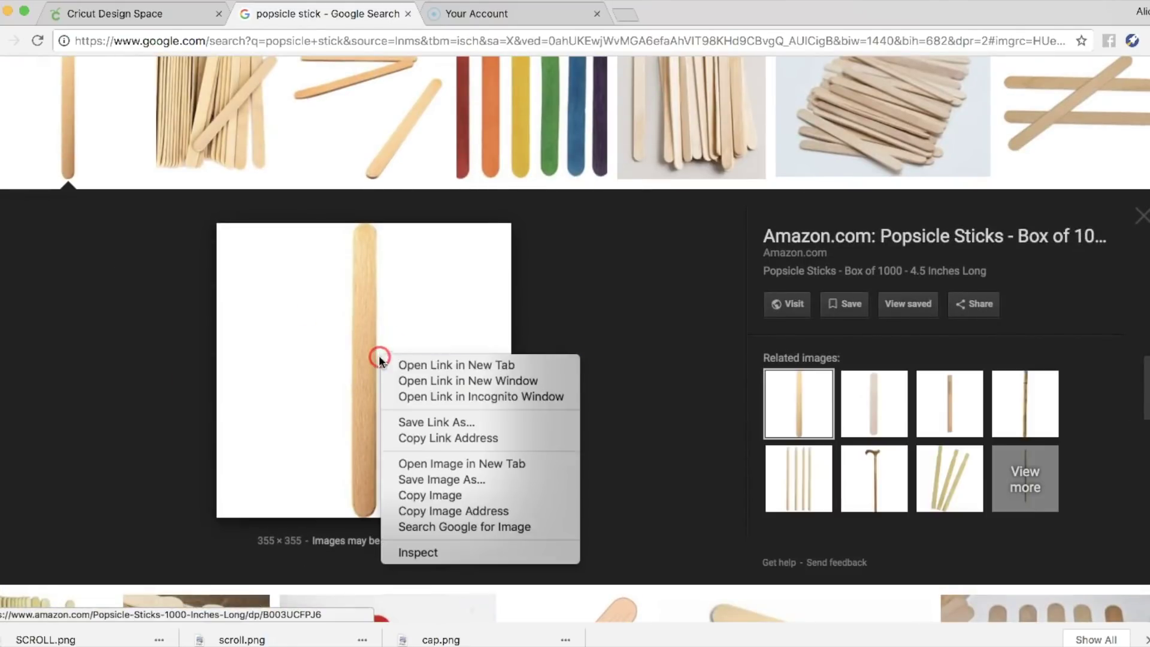
{"action": "left_click", "coordinate": [413, 478]}
{"action": "type", "text": "st"}
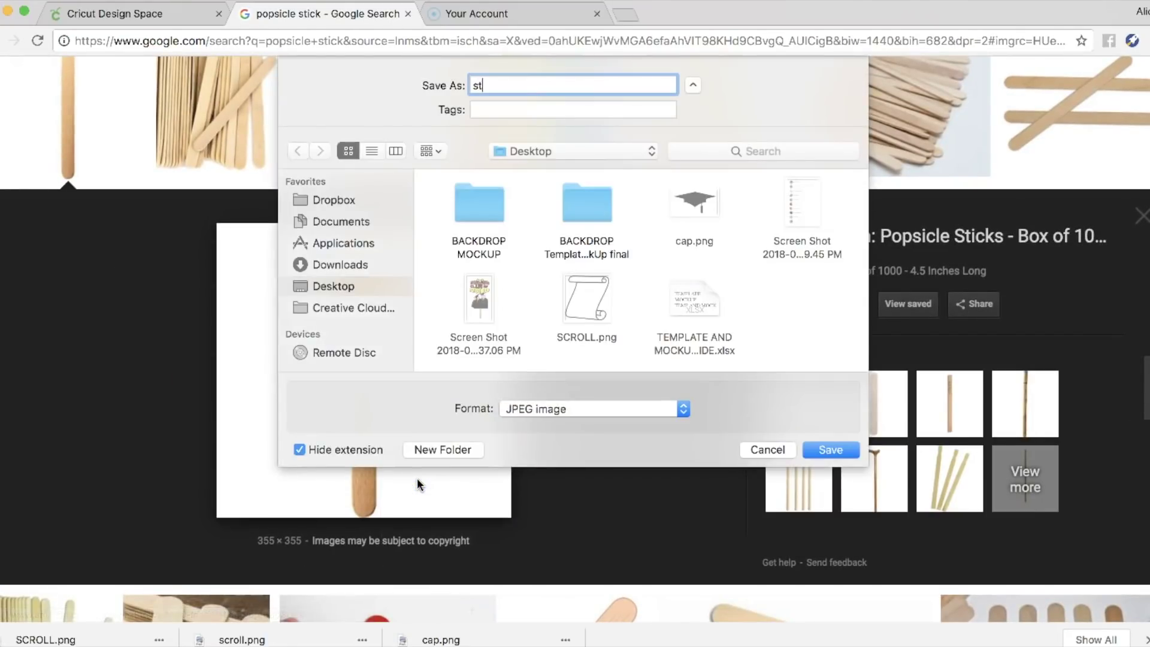
{"action": "type", "text": "ick"}
{"action": "key", "text": "Return"}
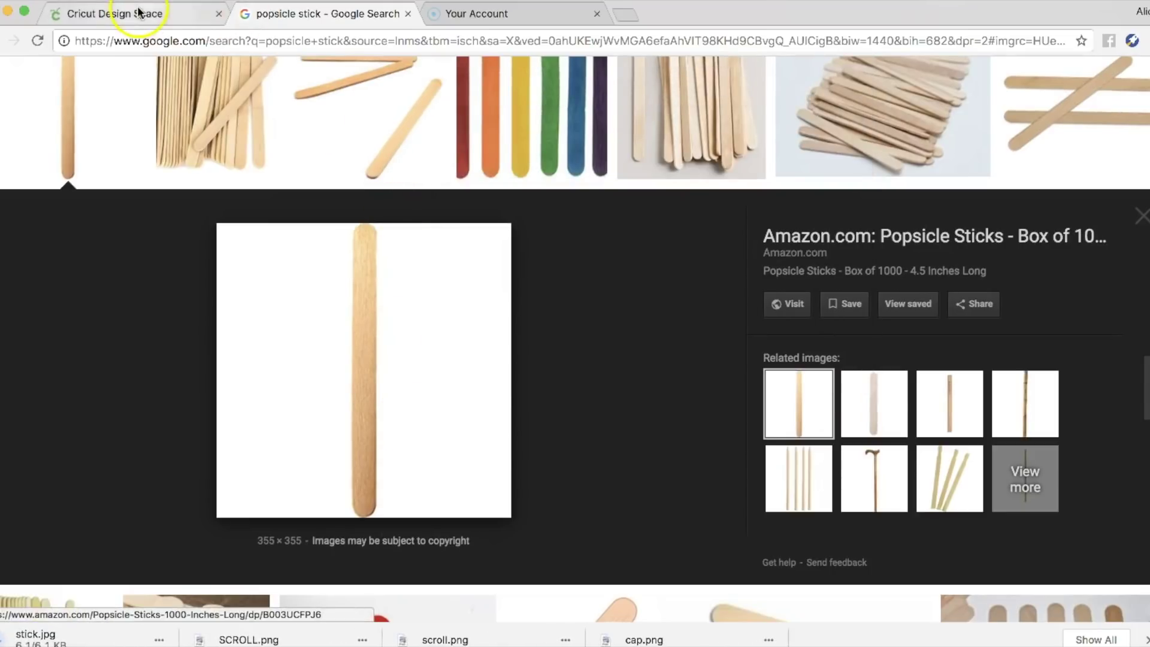
Step: Switch to Cricut Design Space, upload stick.jpg from the Desktop as an image, and continue to background removal
{"action": "left_click", "coordinate": [146, 12]}
{"action": "left_click", "coordinate": [6, 479]}
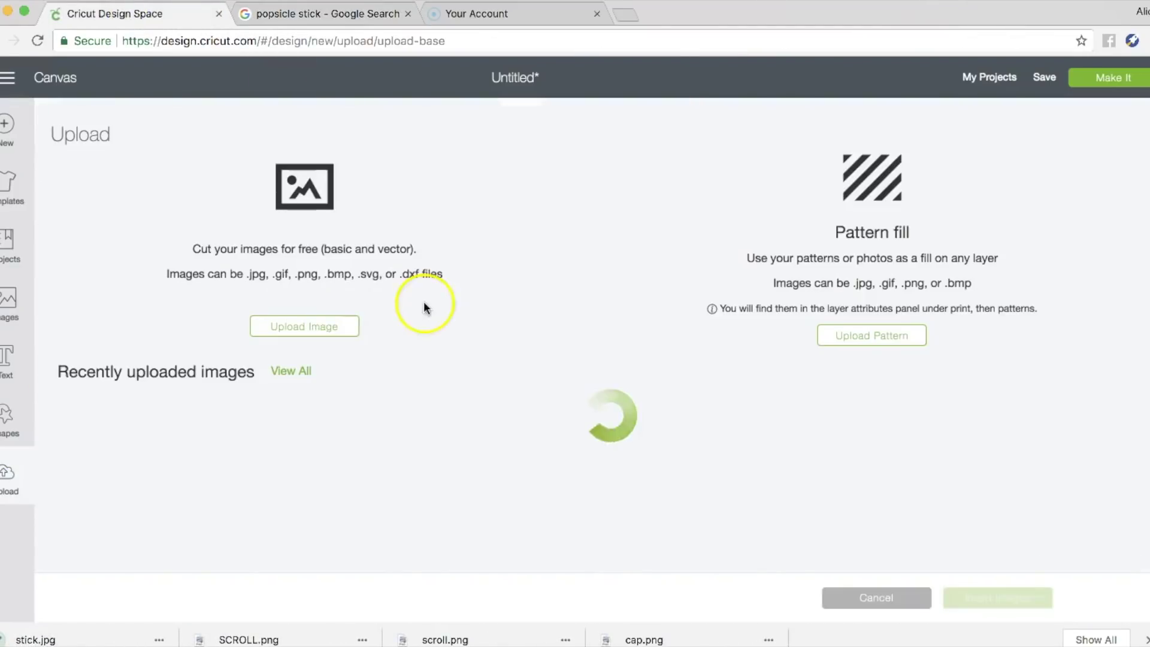
{"action": "left_click", "coordinate": [335, 325]}
{"action": "left_click", "coordinate": [611, 337]}
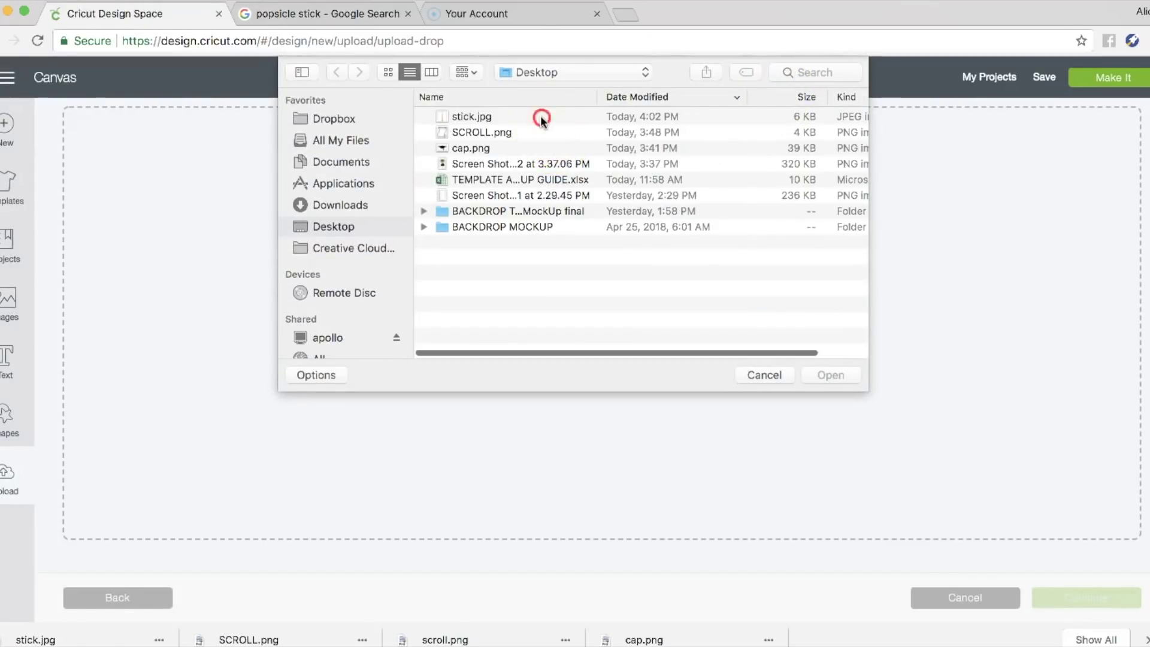
{"action": "double_click", "coordinate": [540, 115]}
{"action": "left_click", "coordinate": [893, 470]}
{"action": "left_click", "coordinate": [1081, 599]}
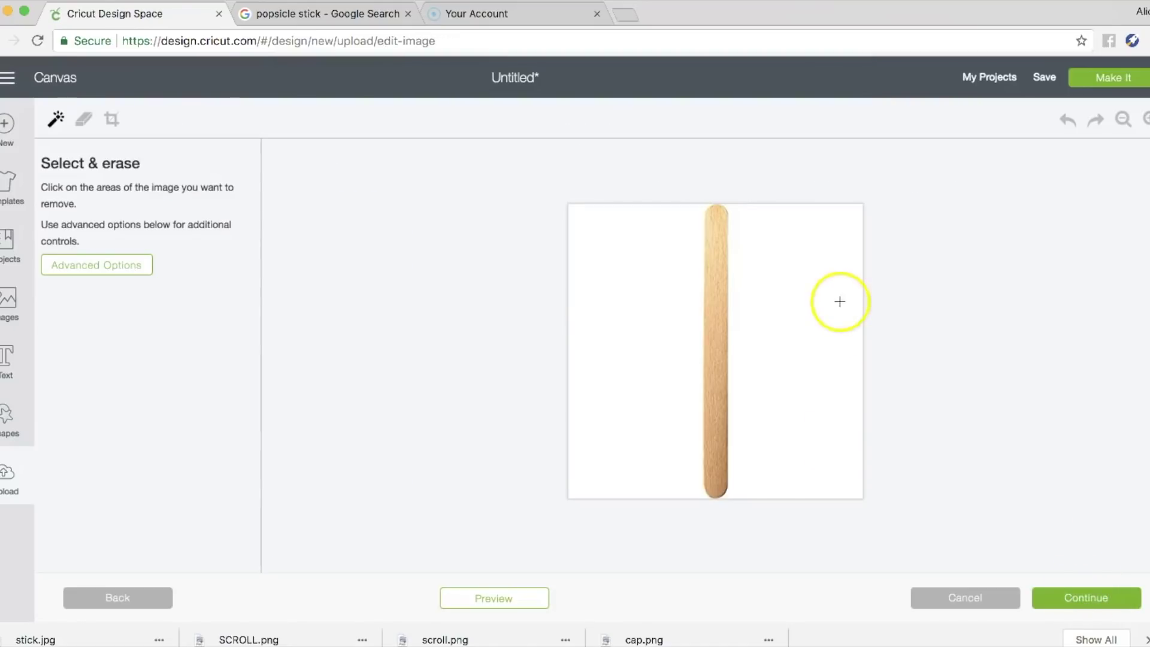
Step: Erase the white background on both sides of the stick and save it as a print then cut image named "stick"
{"action": "left_click", "coordinate": [784, 326]}
{"action": "left_click", "coordinate": [637, 318]}
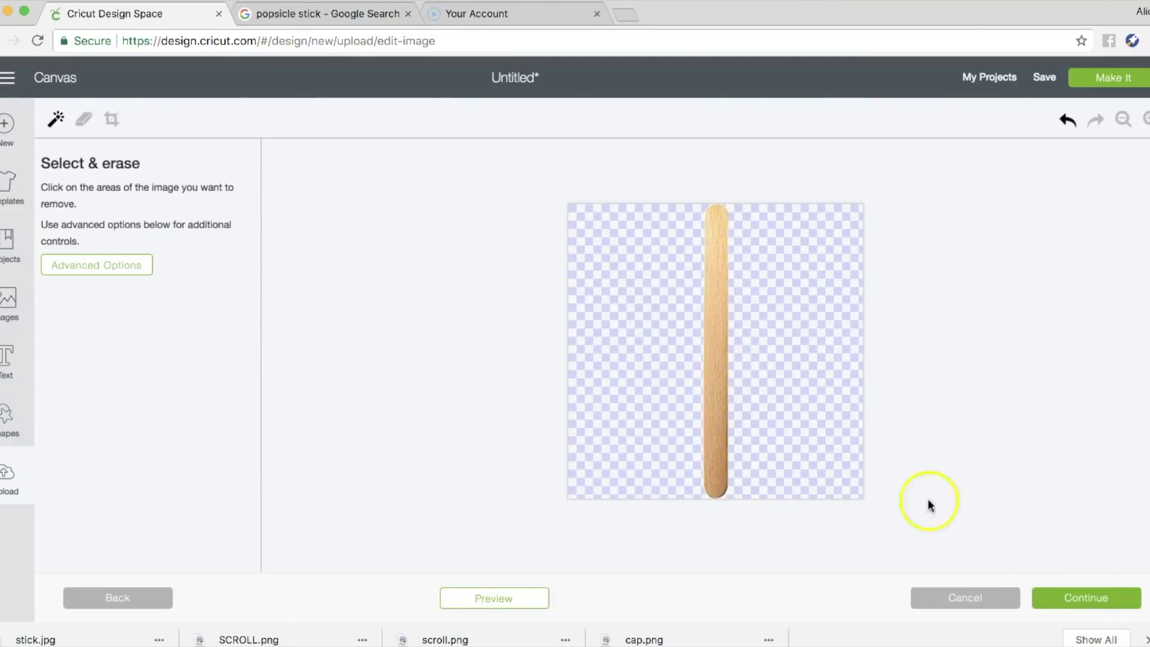
{"action": "left_click", "coordinate": [1097, 604]}
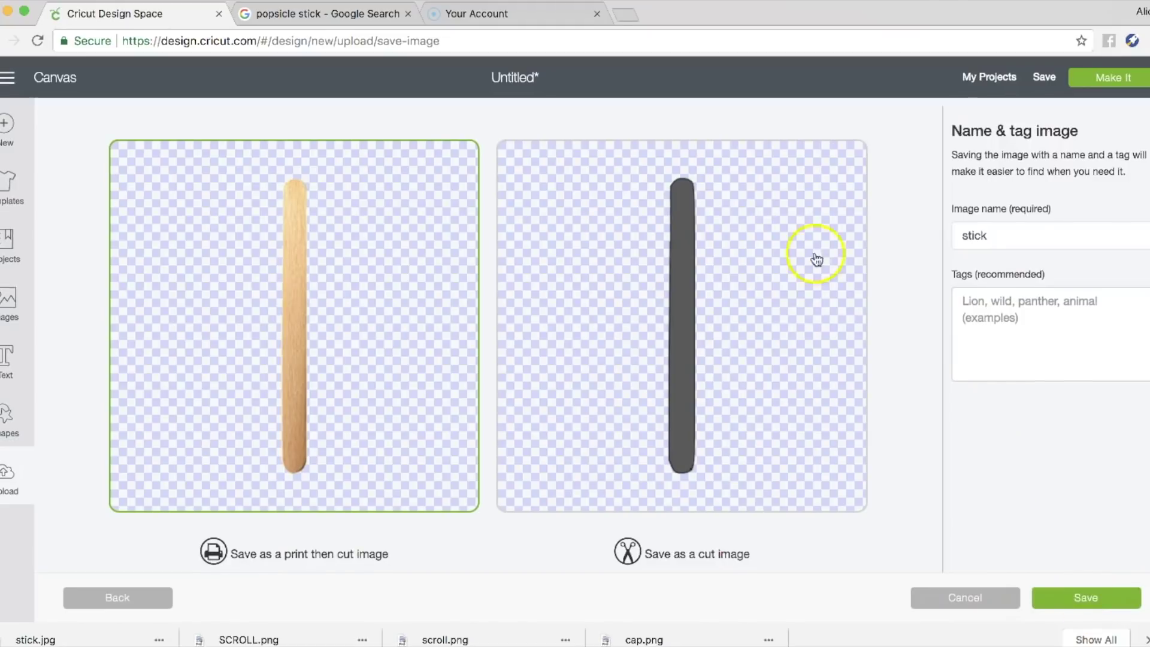
{"action": "left_click", "coordinate": [1069, 606]}
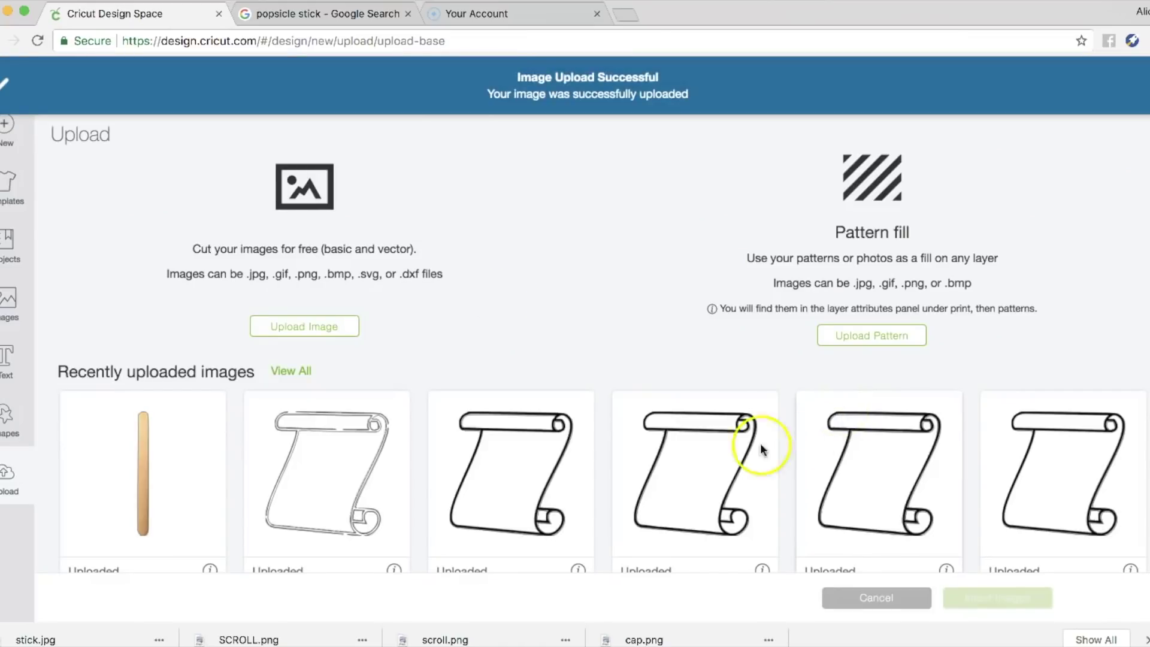
Step: Insert the uploaded stick image and place it over the scroll's lower edge at about X 9.18, Y 3.83
{"action": "left_click", "coordinate": [120, 506]}
{"action": "left_click", "coordinate": [980, 590]}
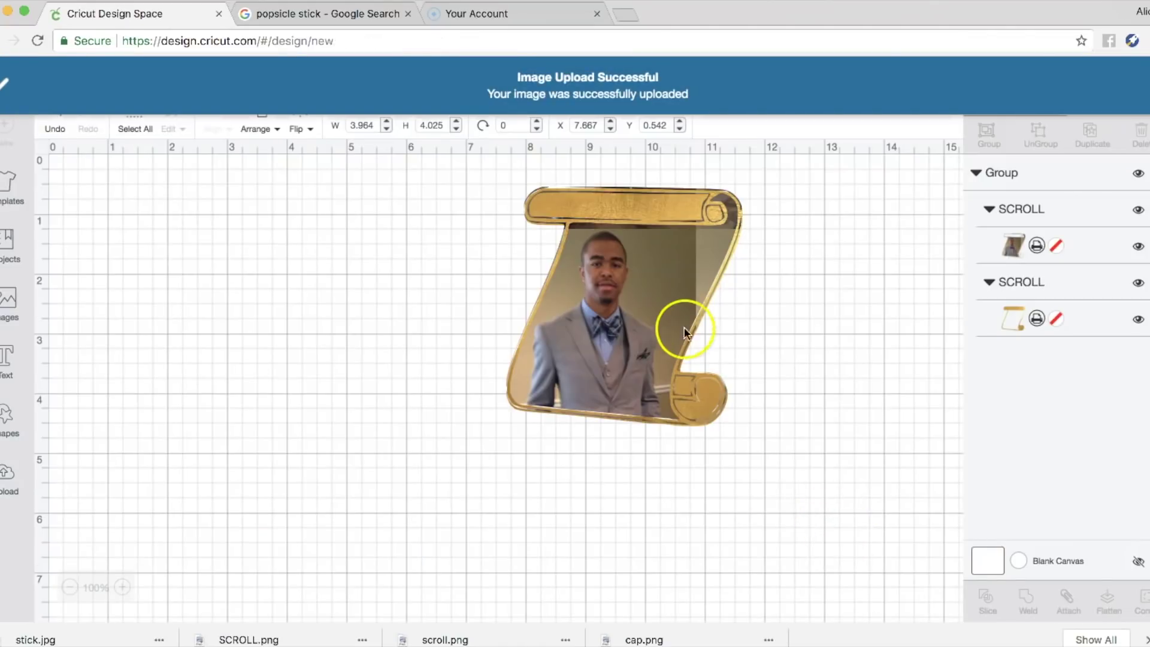
{"action": "left_click", "coordinate": [224, 417]}
{"action": "left_click_drag", "start_coordinate": [204, 408], "coordinate": [606, 487]}
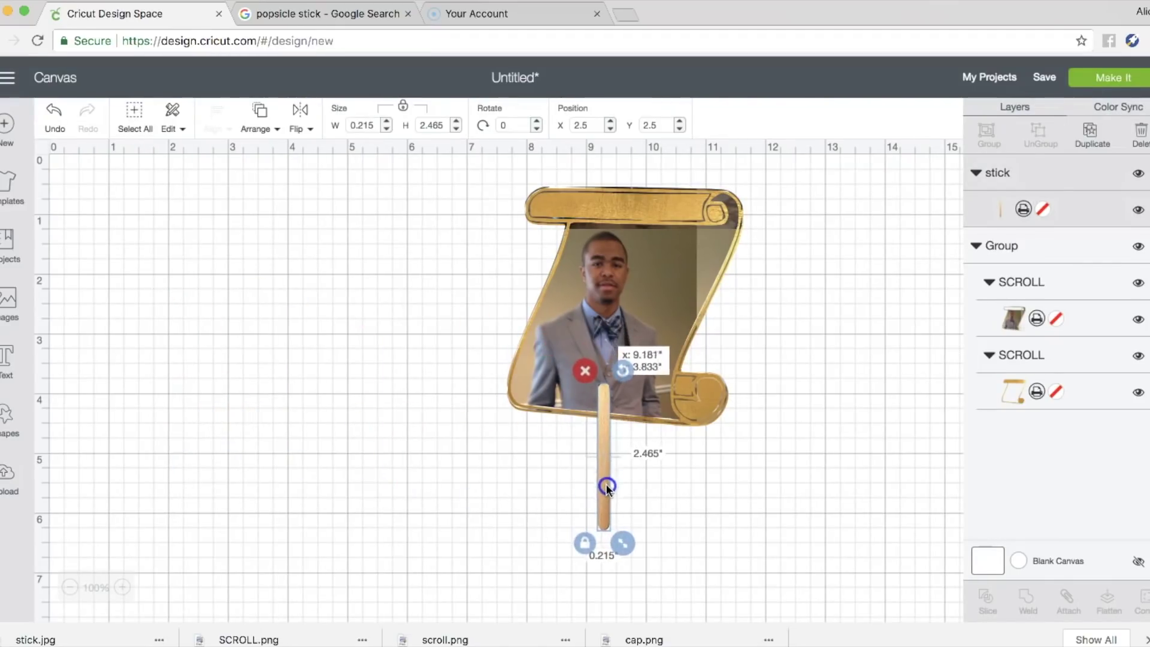
Step: Send the stick behind the photo scroll in the layer order
{"action": "scroll", "coordinate": [310, 189], "scroll_direction": "down", "scroll_amount": 1}
{"action": "left_click", "coordinate": [257, 117]}
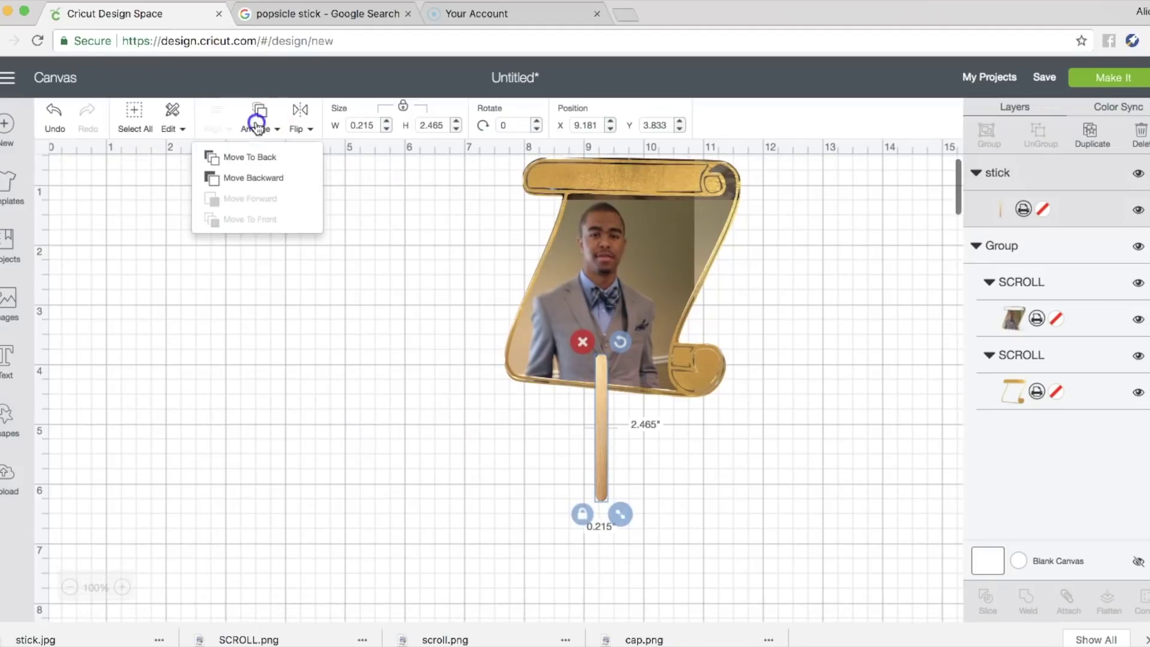
{"action": "left_click", "coordinate": [260, 185]}
{"action": "left_click", "coordinate": [248, 112]}
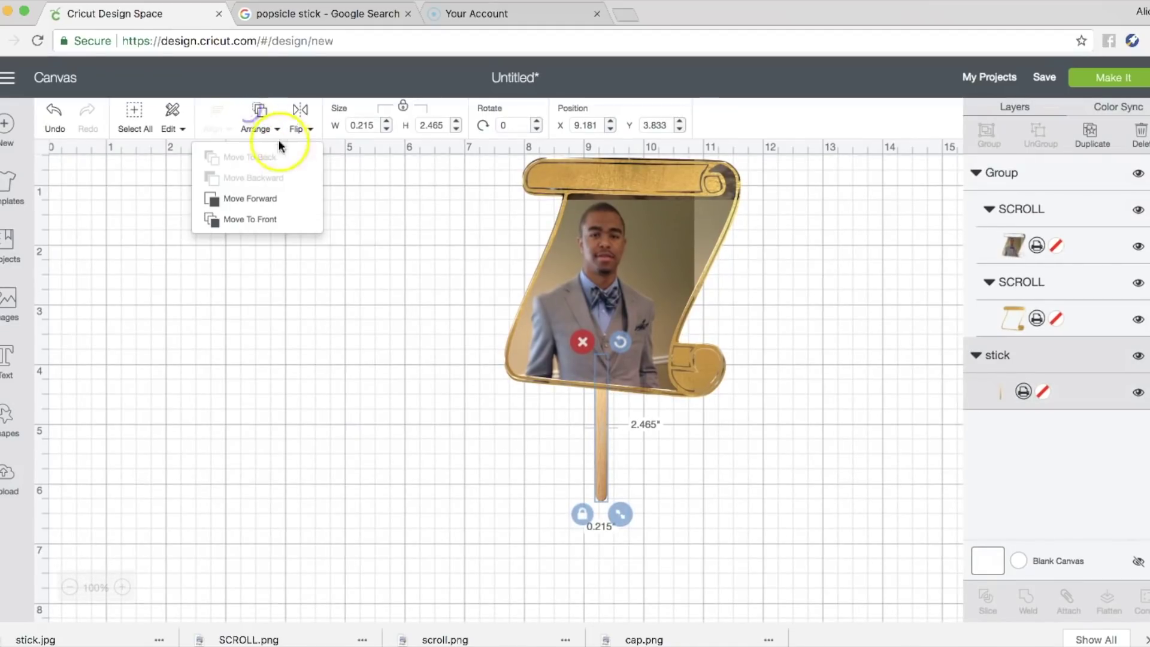
{"action": "left_click", "coordinate": [501, 379]}
Step: Unlock the stick's proportions, resize it to about 0.48 by 2.84 inches, and position it centrally under the moved scroll
{"action": "left_click_drag", "start_coordinate": [594, 334], "coordinate": [577, 348]}
{"action": "left_click", "coordinate": [589, 479]}
{"action": "left_click", "coordinate": [589, 479]}
{"action": "left_click_drag", "start_coordinate": [621, 518], "coordinate": [648, 525]}
{"action": "left_click", "coordinate": [300, 42]}
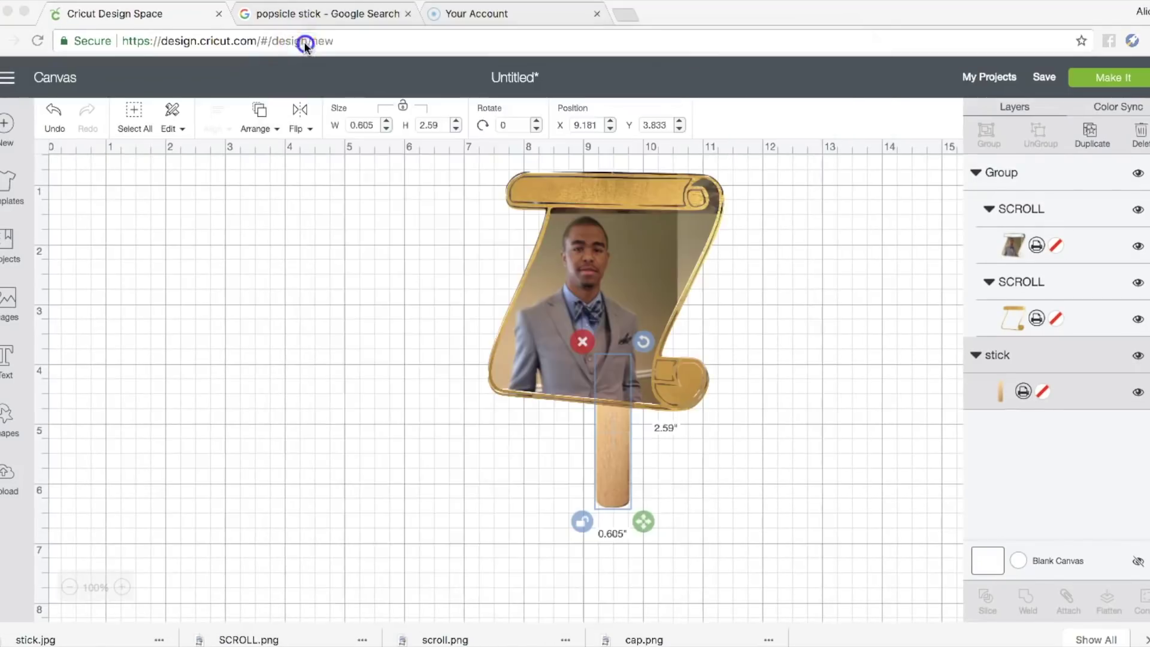
{"action": "left_click_drag", "start_coordinate": [643, 522], "coordinate": [578, 503]}
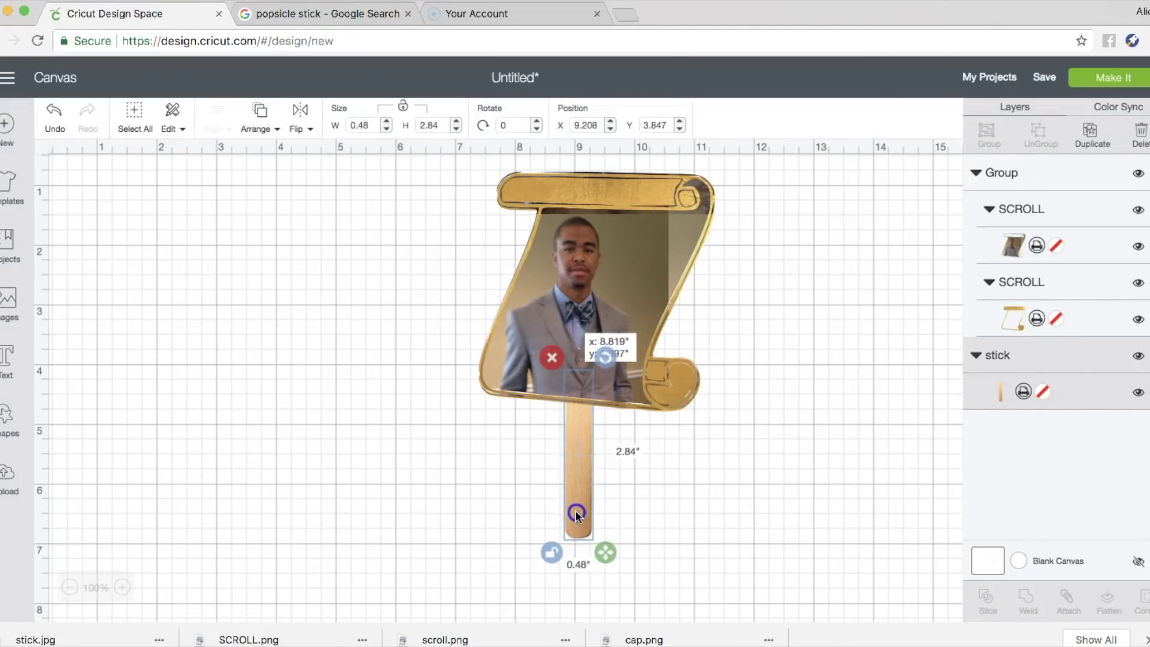
Step: Group the scroll with the stick and move the group to about X 6.75, Y 1.83
{"action": "left_click", "coordinate": [636, 300]}
{"action": "left_click_drag", "start_coordinate": [755, 525], "coordinate": [448, 208]}
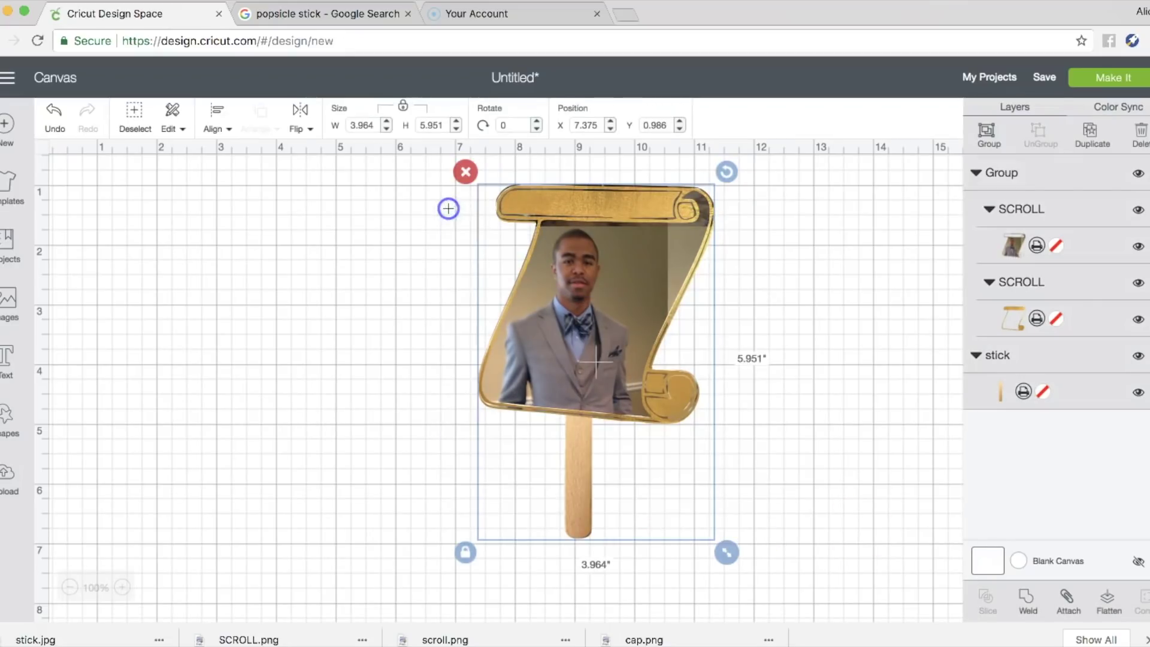
{"action": "left_click", "coordinate": [988, 133]}
{"action": "left_click_drag", "start_coordinate": [608, 261], "coordinate": [570, 312]}
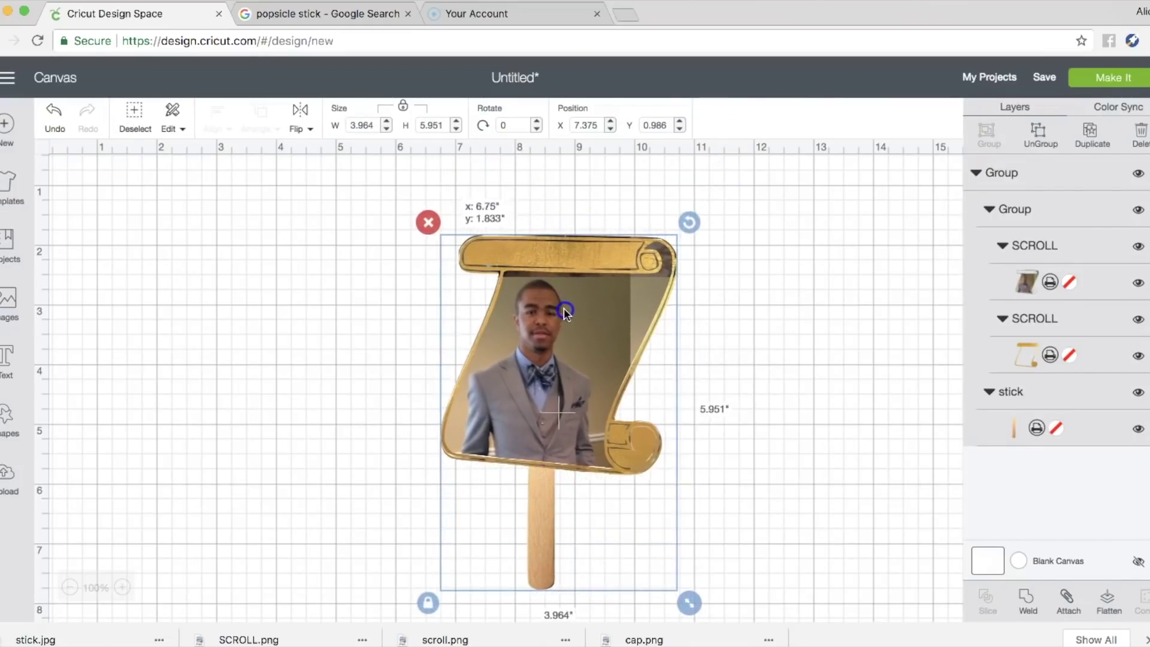
Step: Hide the canvas grid lines, nudge the grouped scroll slightly sideways, and deselect it while staying on the design page
{"action": "left_click", "coordinate": [44, 146]}
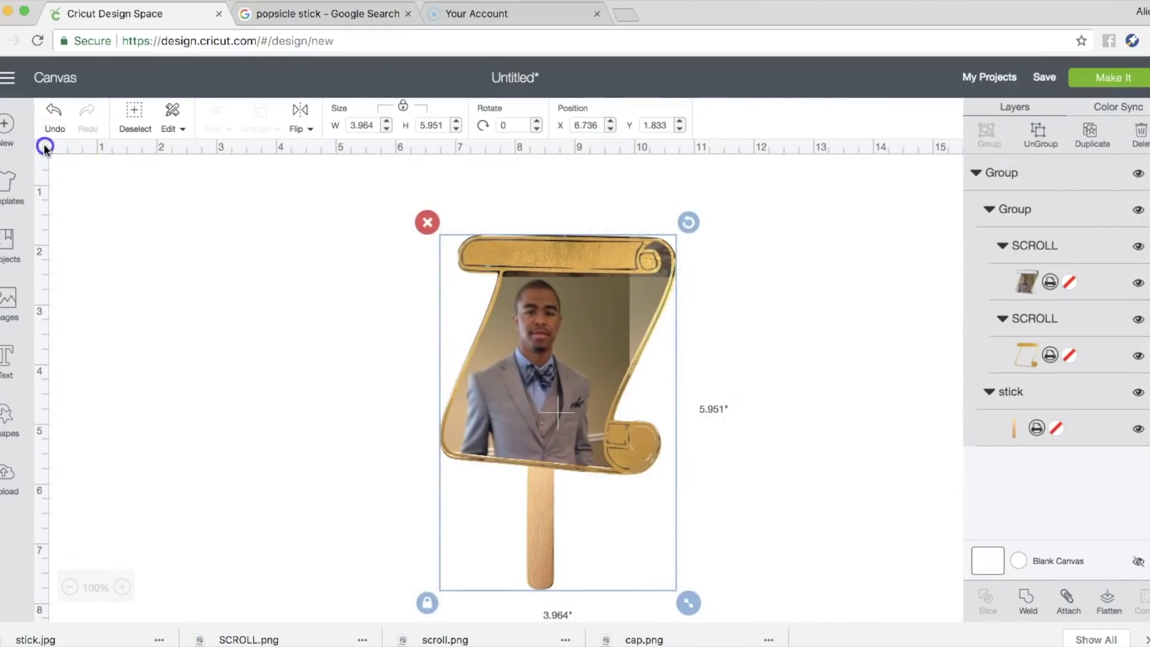
{"action": "left_click_drag", "start_coordinate": [475, 337], "coordinate": [470, 337]}
{"action": "left_click", "coordinate": [346, 353]}
{"action": "left_click", "coordinate": [397, 389]}
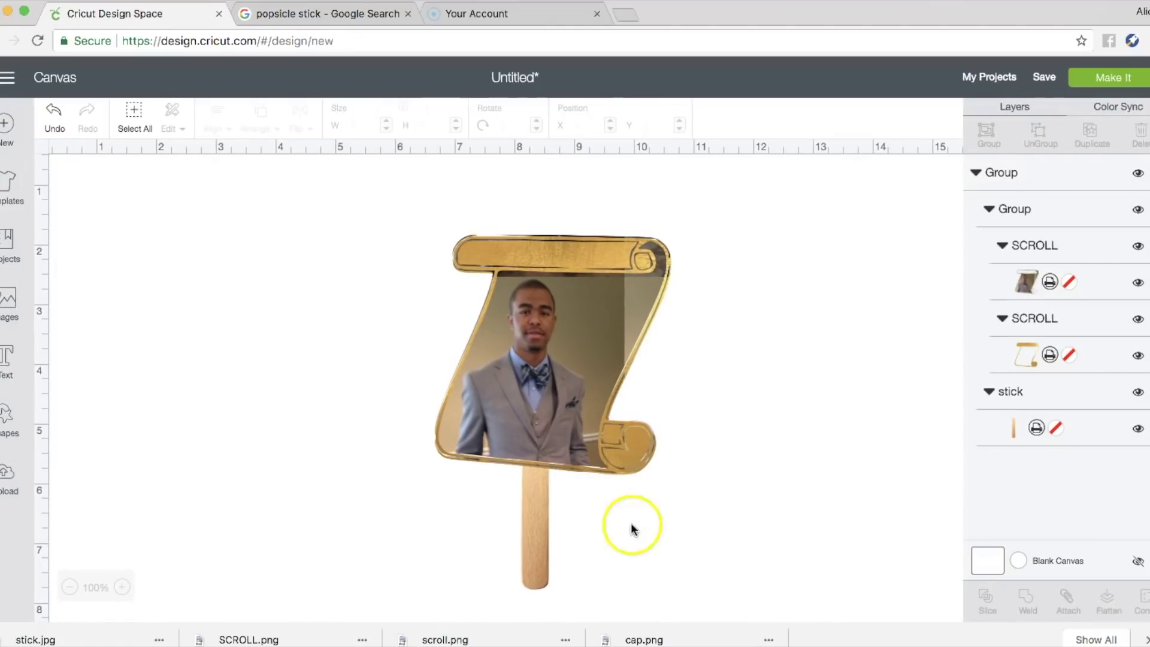
{"action": "key", "text": "super+w"}
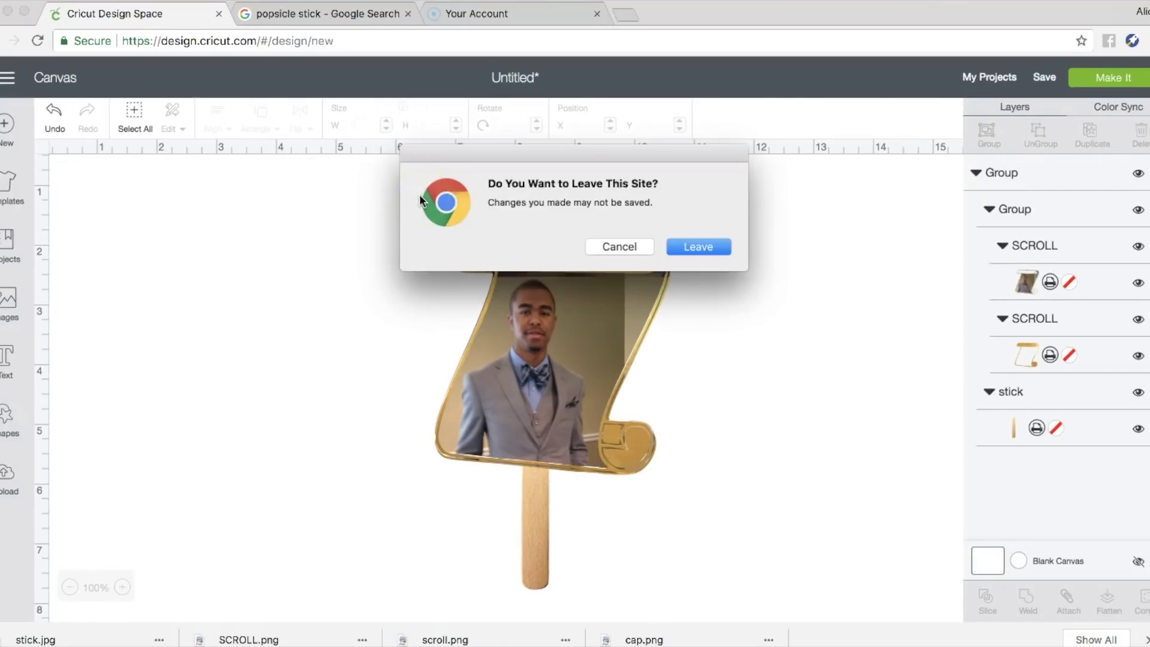
{"action": "left_click", "coordinate": [626, 247]}
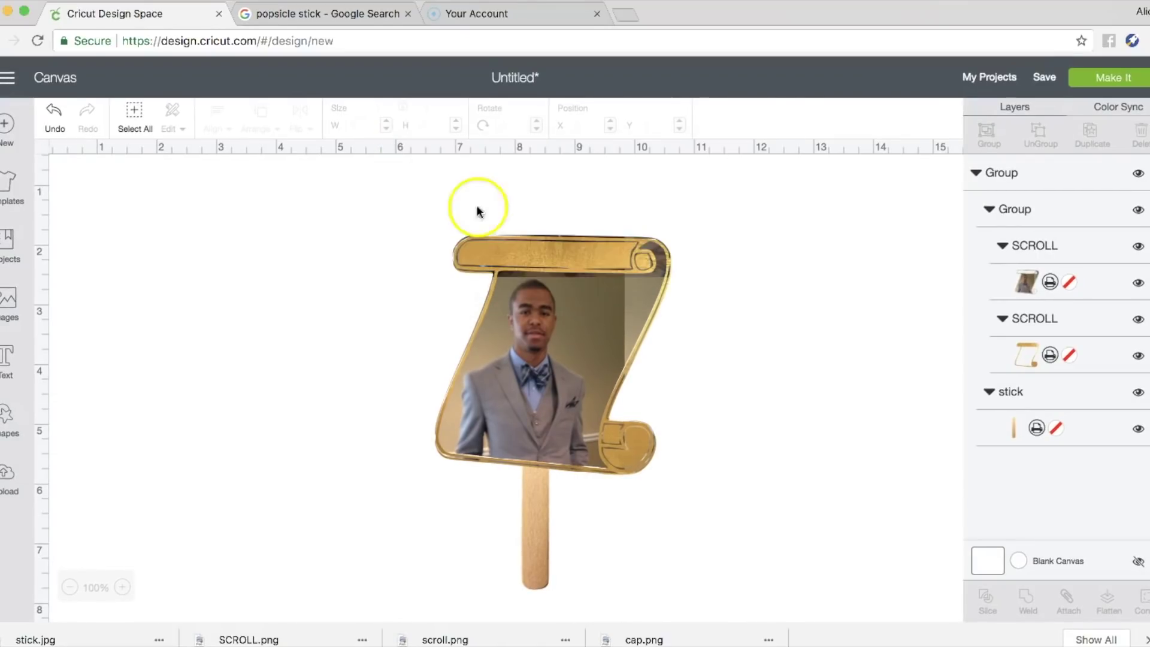
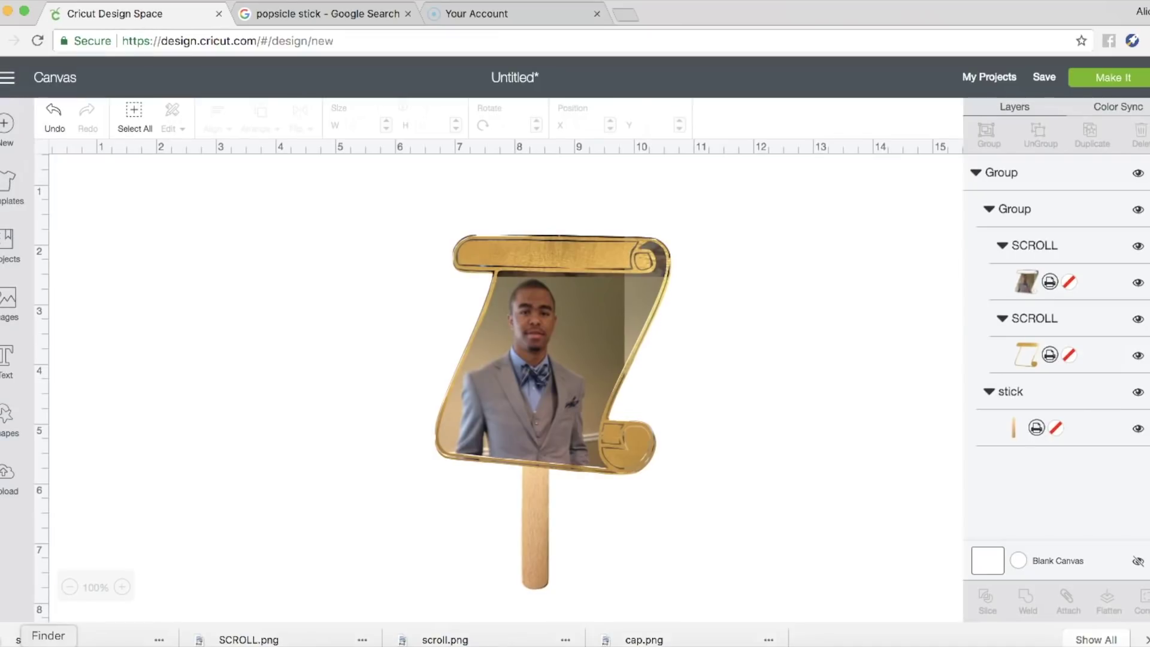
Step: Open the newest screenshot of the scroll from the Desktop folder to check it, and return to the design canvas
{"action": "left_click", "coordinate": [35, 641]}
{"action": "double_click", "coordinate": [415, 189]}
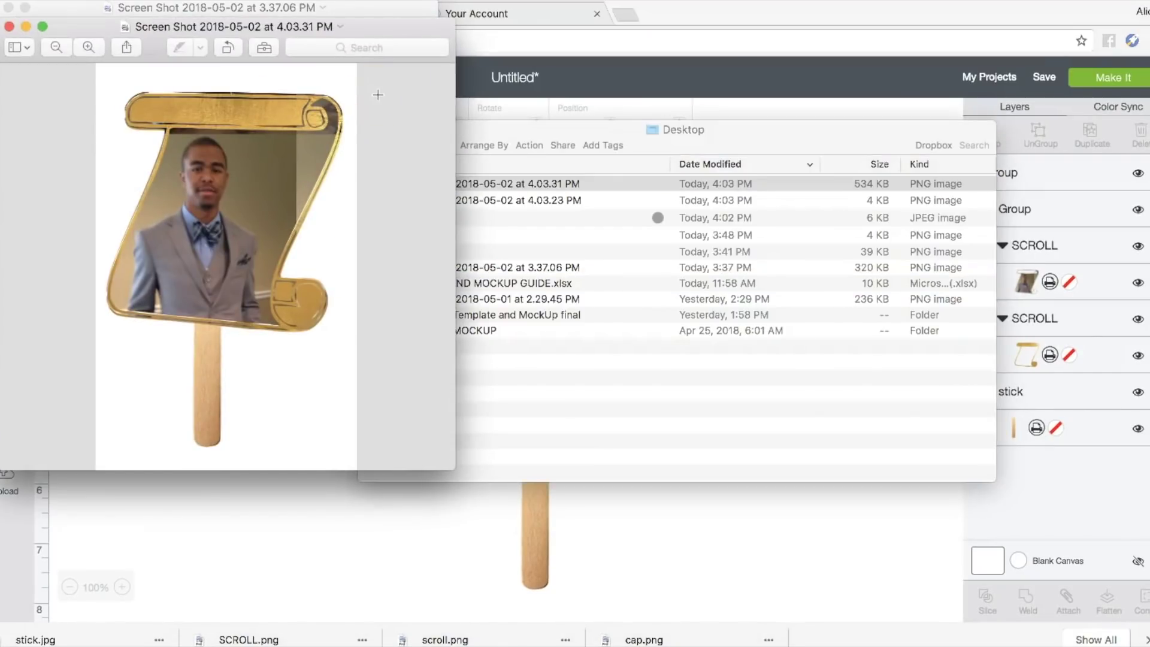
{"action": "left_click", "coordinate": [643, 597]}
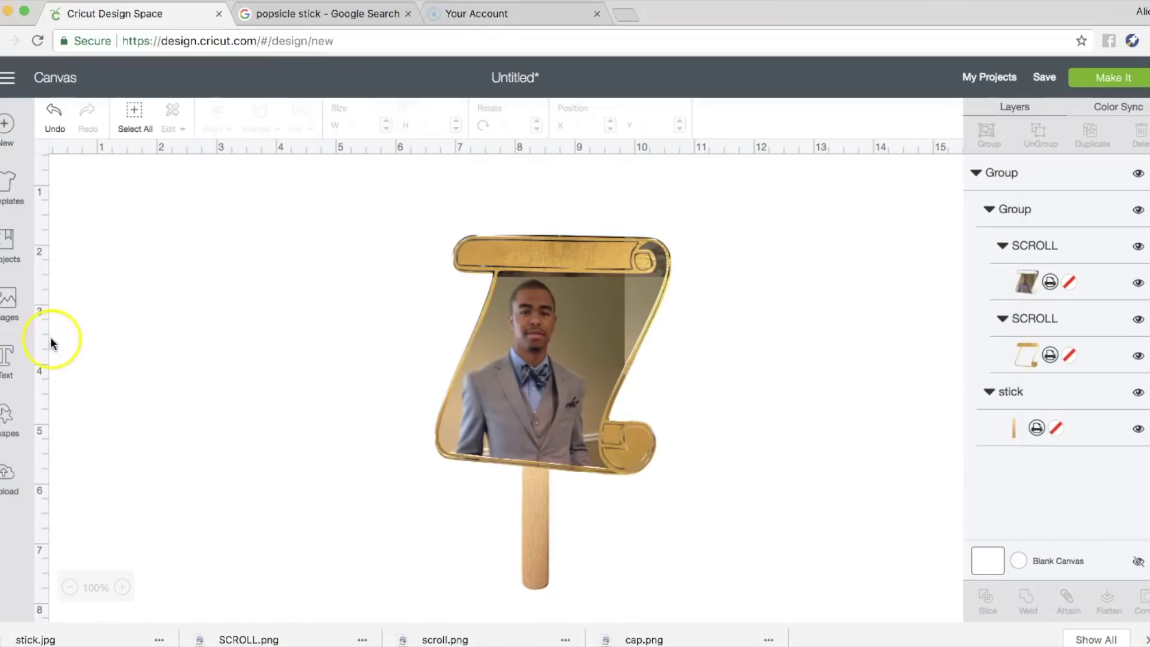
{"action": "left_click", "coordinate": [9, 356]}
{"action": "type", "text": "class"}
{"action": "key", "text": "BackSpace"}
{"action": "key", "text": "BackSpace"}
{"action": "key", "text": "BackSpace"}
{"action": "key", "text": "BackSpace"}
{"action": "key", "text": "BackSpace"}
{"action": "type", "text": "Class of"}
{"action": "key", "text": "Return"}
{"action": "type", "text": "2018"}
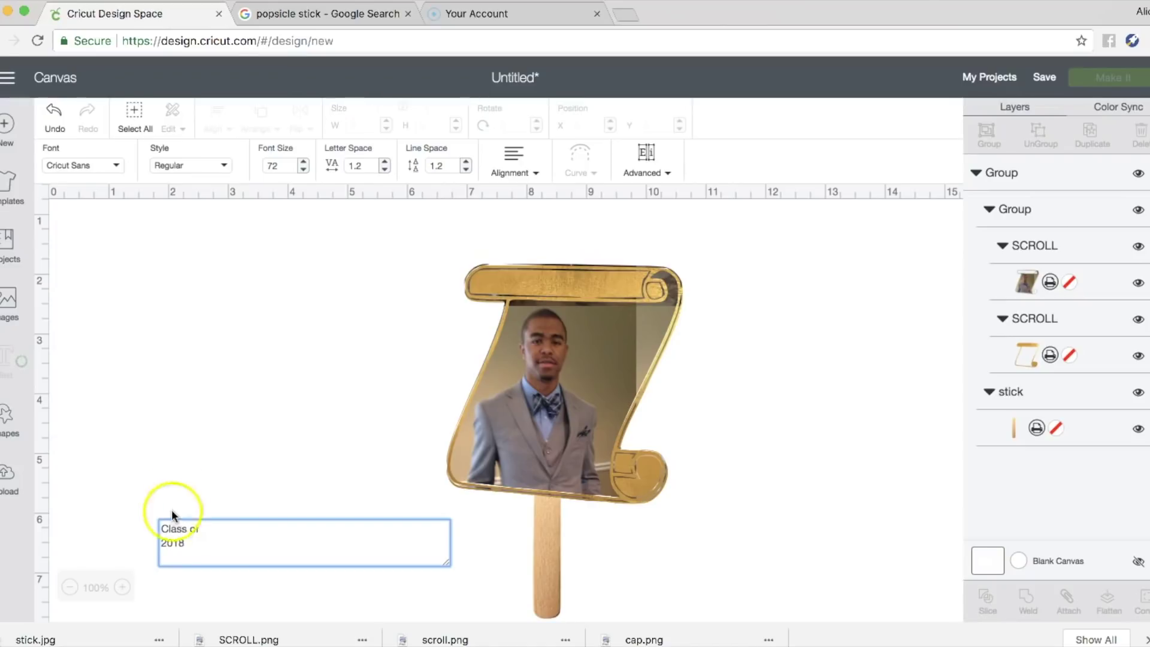
{"action": "key", "text": "ctrl+a"}
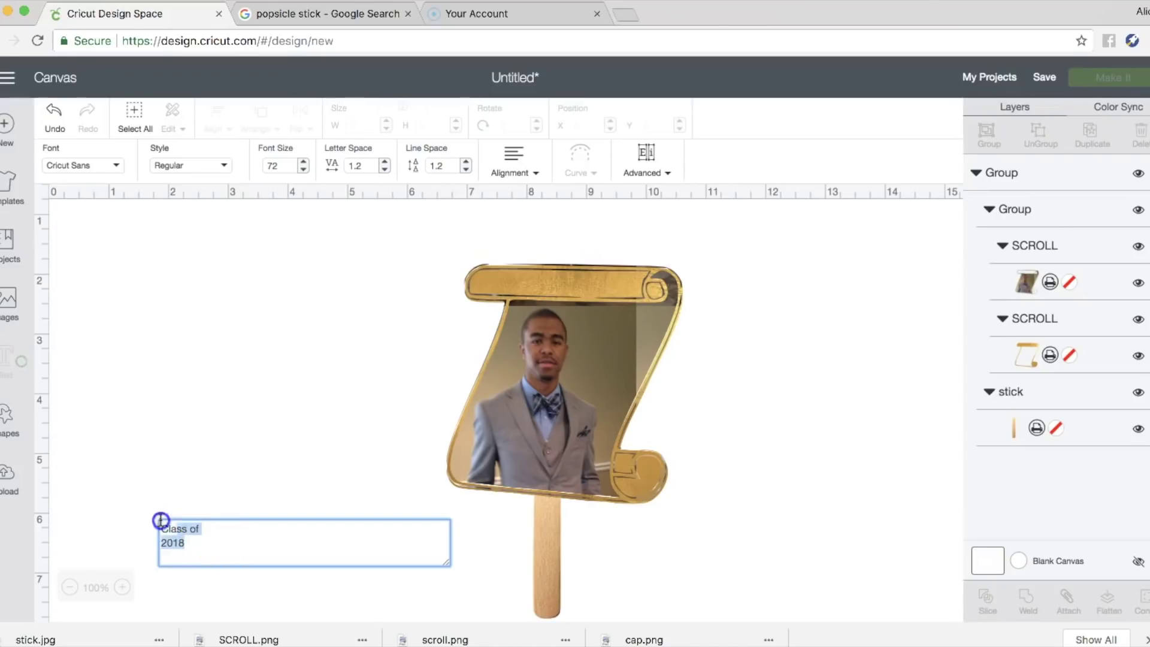
{"action": "key", "text": "Escape"}
{"action": "key", "text": "Delete"}
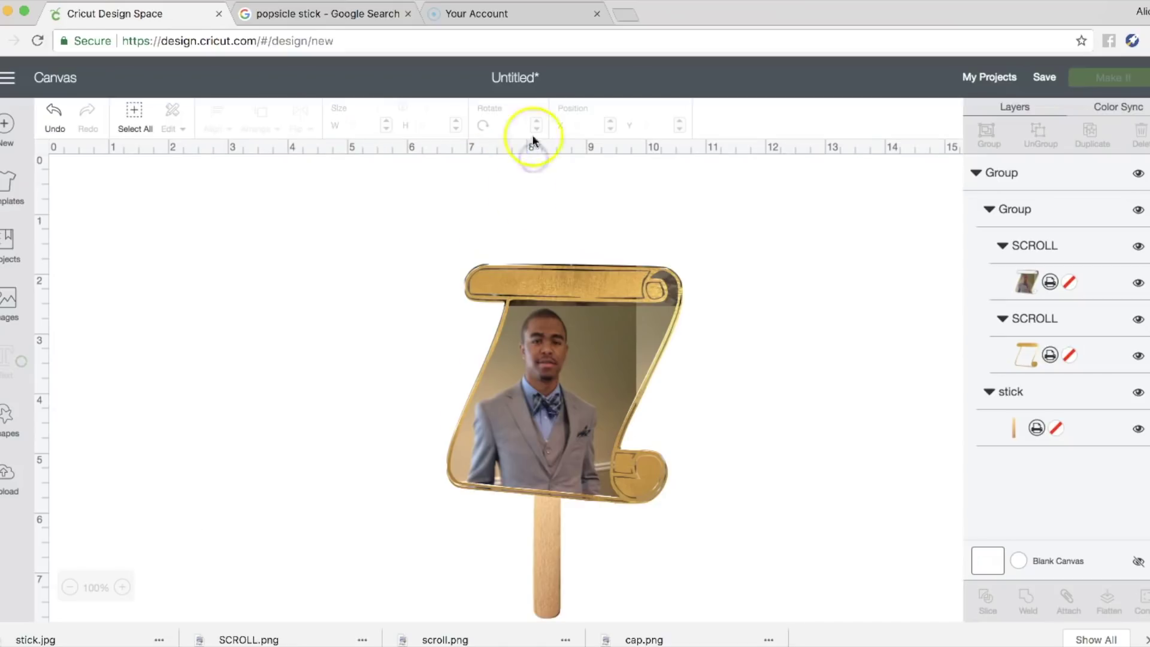
Step: Add the two-line text "Class of 2018" and move it beside the scroll at about X 1.56, Y 3.40
{"action": "left_click", "coordinate": [7, 368]}
{"action": "type", "text": "C"}
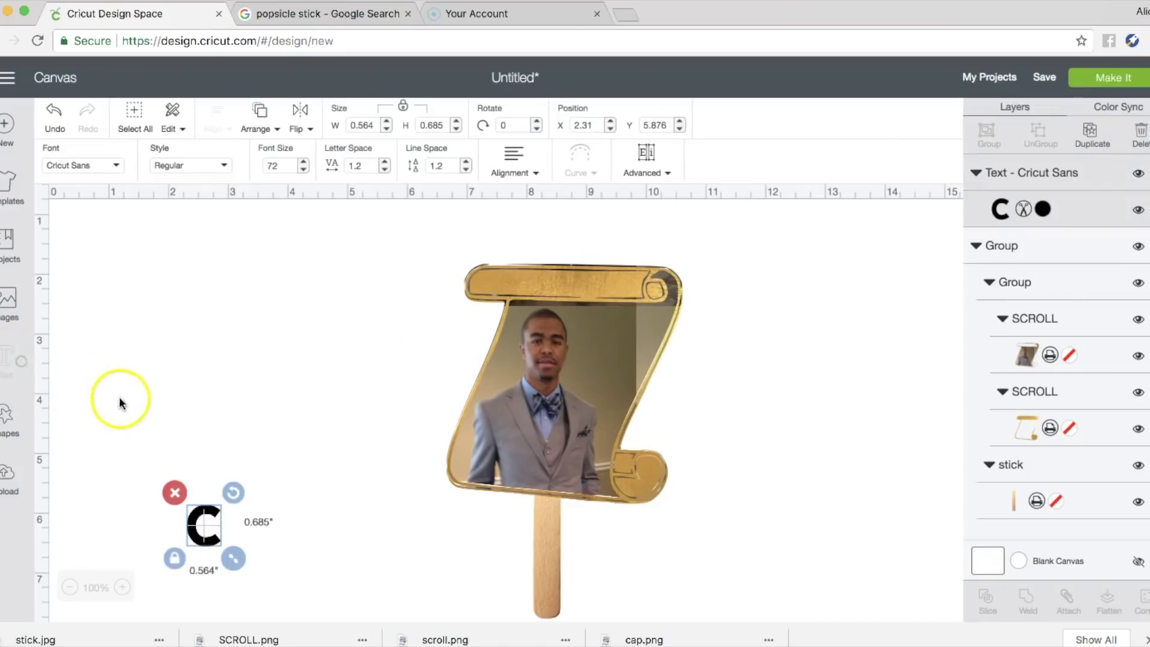
{"action": "double_click", "coordinate": [207, 530]}
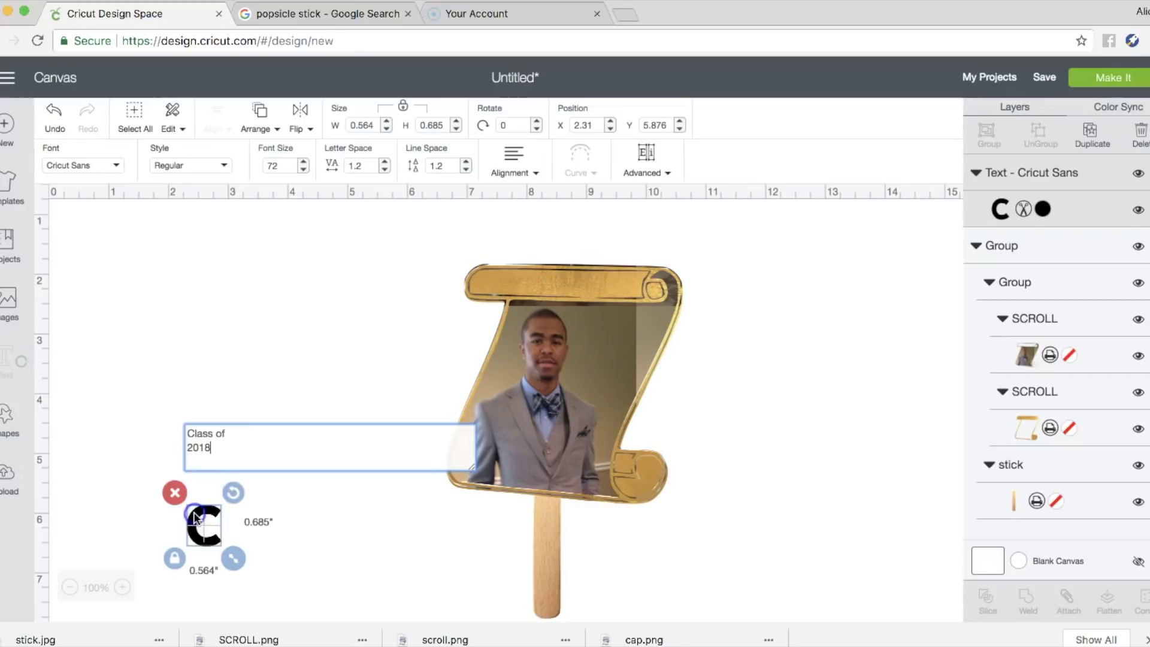
{"action": "left_click", "coordinate": [314, 572]}
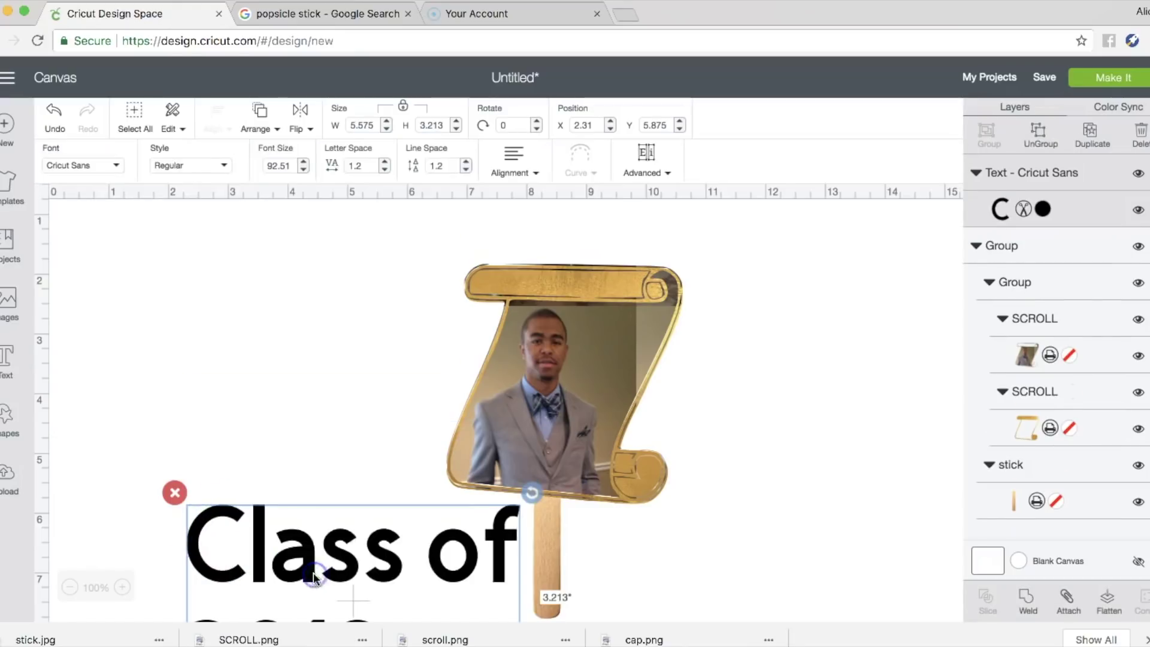
Step: Change the font of the "Class of 2018" text to Freshman and place the cursor in its first line
{"action": "left_click", "coordinate": [210, 169]}
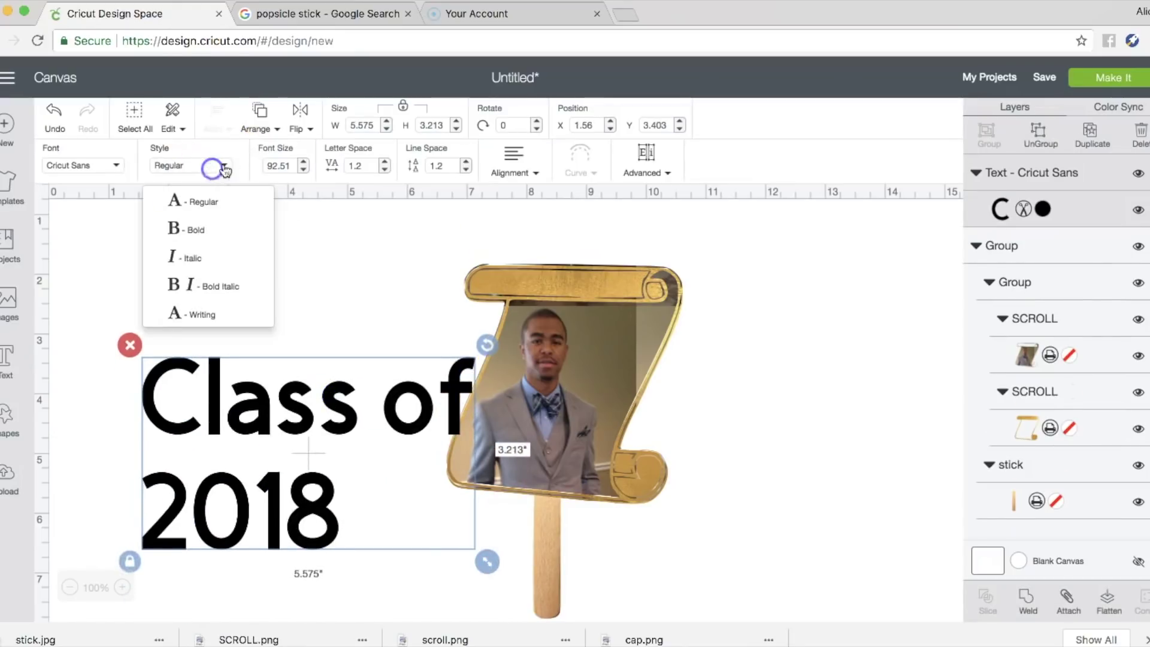
{"action": "left_click", "coordinate": [369, 466]}
{"action": "double_click", "coordinate": [333, 465]}
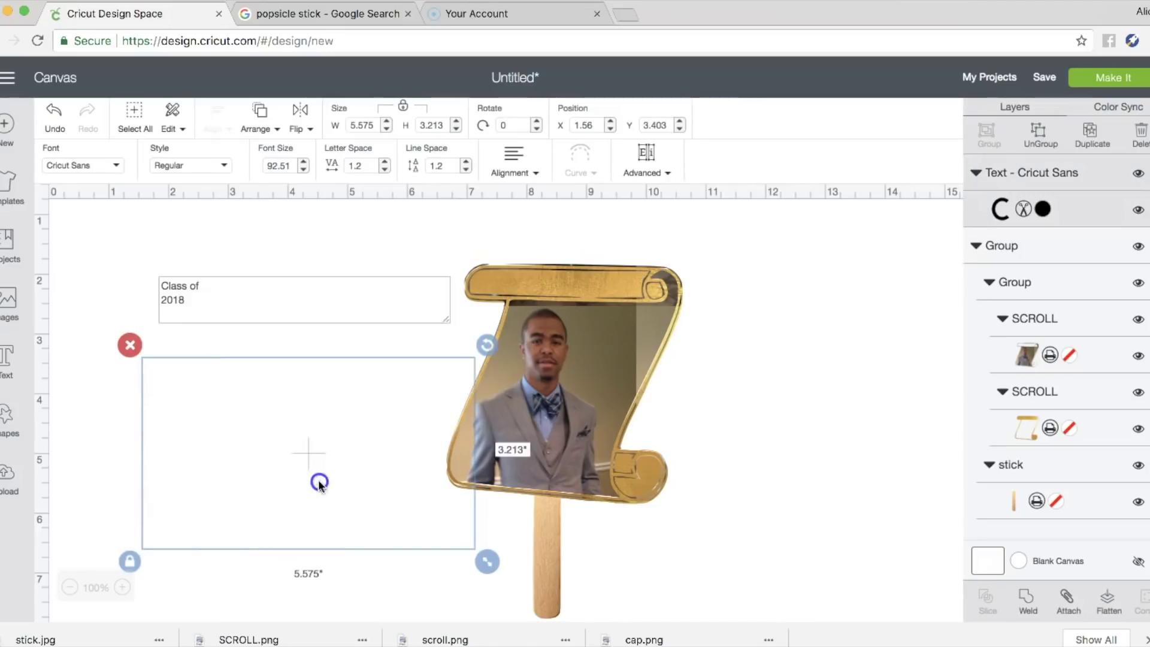
{"action": "left_click_drag", "start_coordinate": [226, 303], "coordinate": [150, 263]}
{"action": "left_click_drag", "start_coordinate": [192, 299], "coordinate": [121, 277]}
{"action": "left_click", "coordinate": [116, 164]}
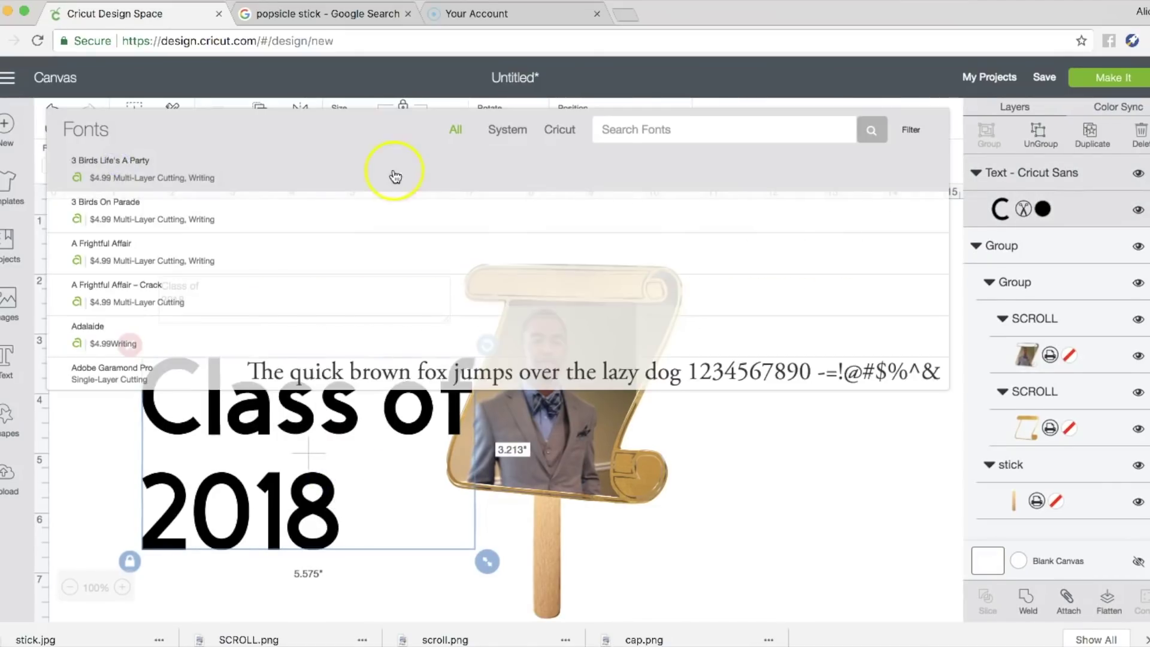
{"action": "left_click", "coordinate": [699, 134]}
{"action": "type", "text": "freshman"}
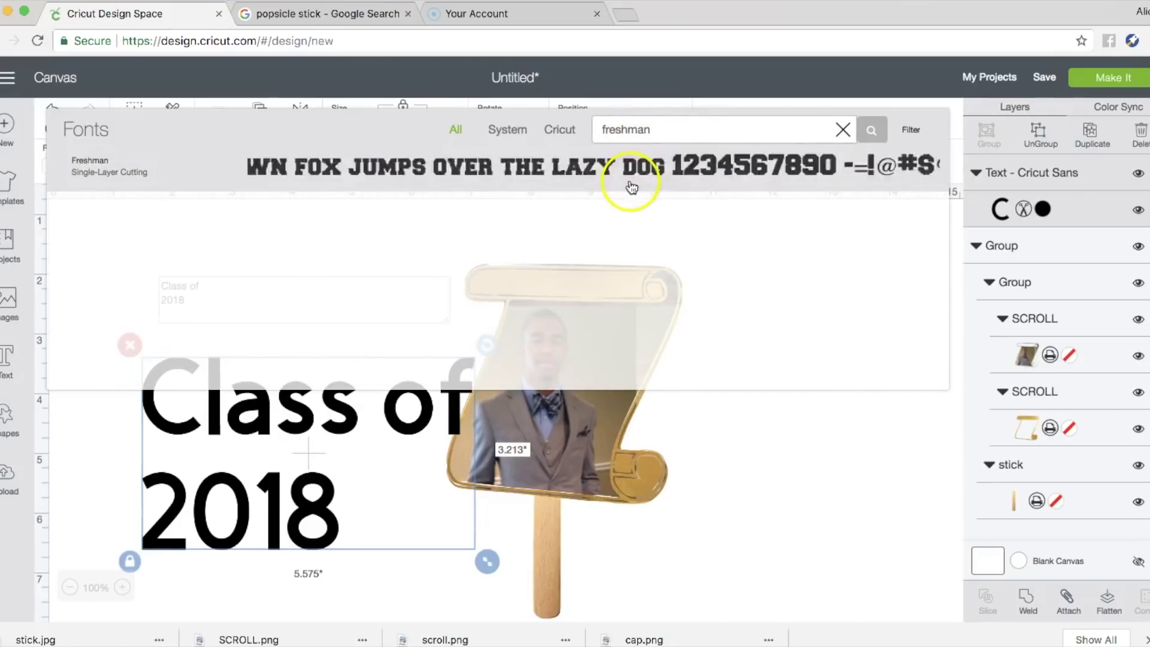
{"action": "left_click", "coordinate": [629, 185]}
{"action": "left_click", "coordinate": [197, 288]}
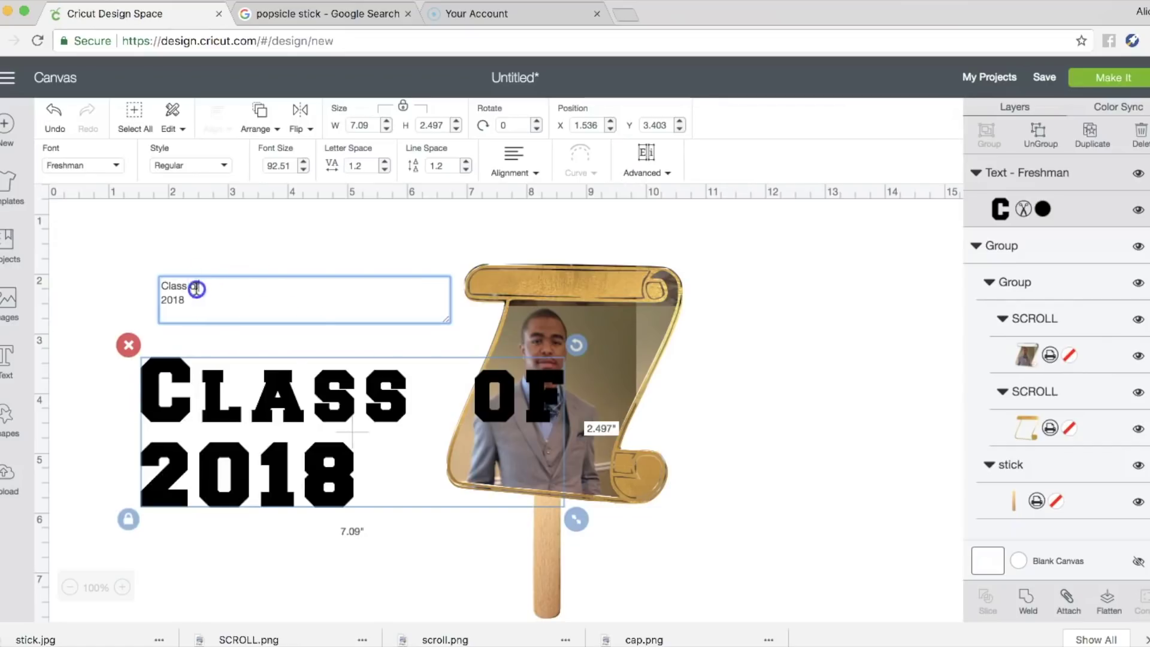
Step: Retype the first line of the text in capitals as "CLASS OF" and center-align the two lines
{"action": "type", "text": "CLASS OF"}
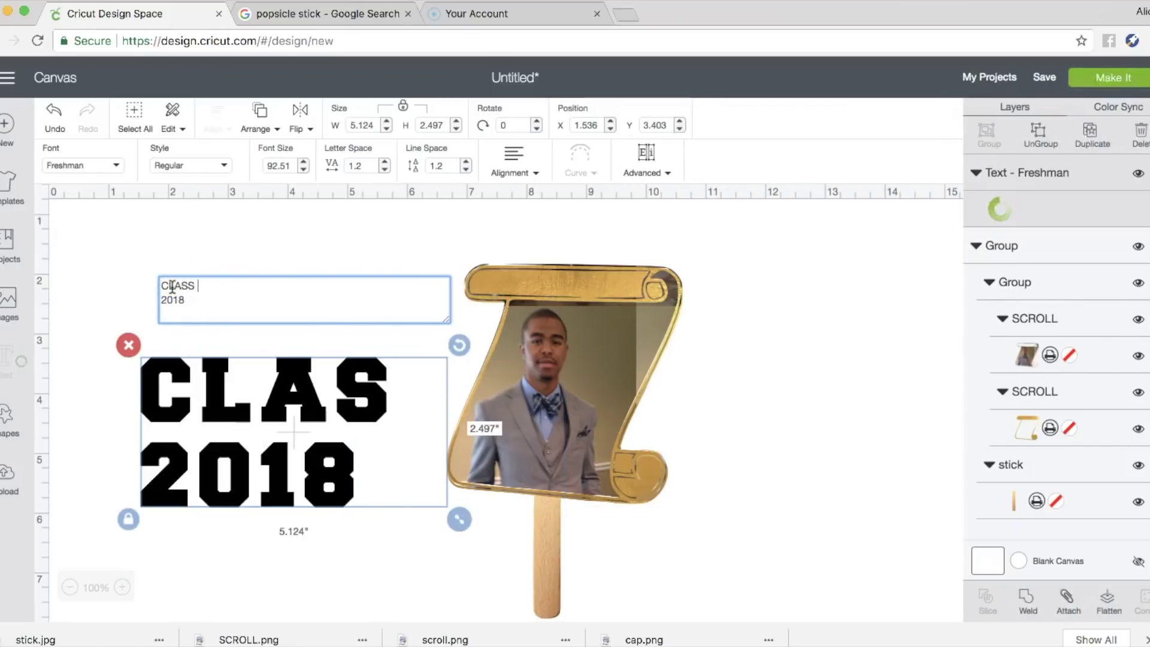
{"action": "left_click", "coordinate": [514, 159]}
{"action": "left_click", "coordinate": [541, 226]}
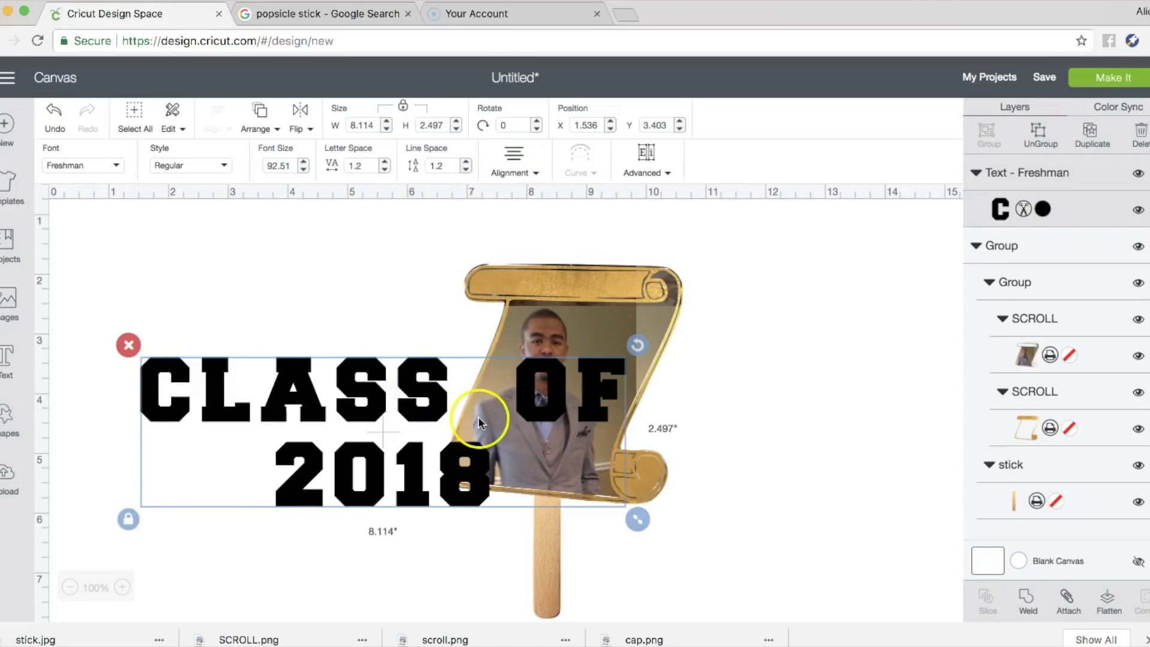
Step: Shrink the text to about 2.77 inches wide and set both its line space and letter space to 0.2
{"action": "left_click_drag", "start_coordinate": [637, 519], "coordinate": [318, 419]}
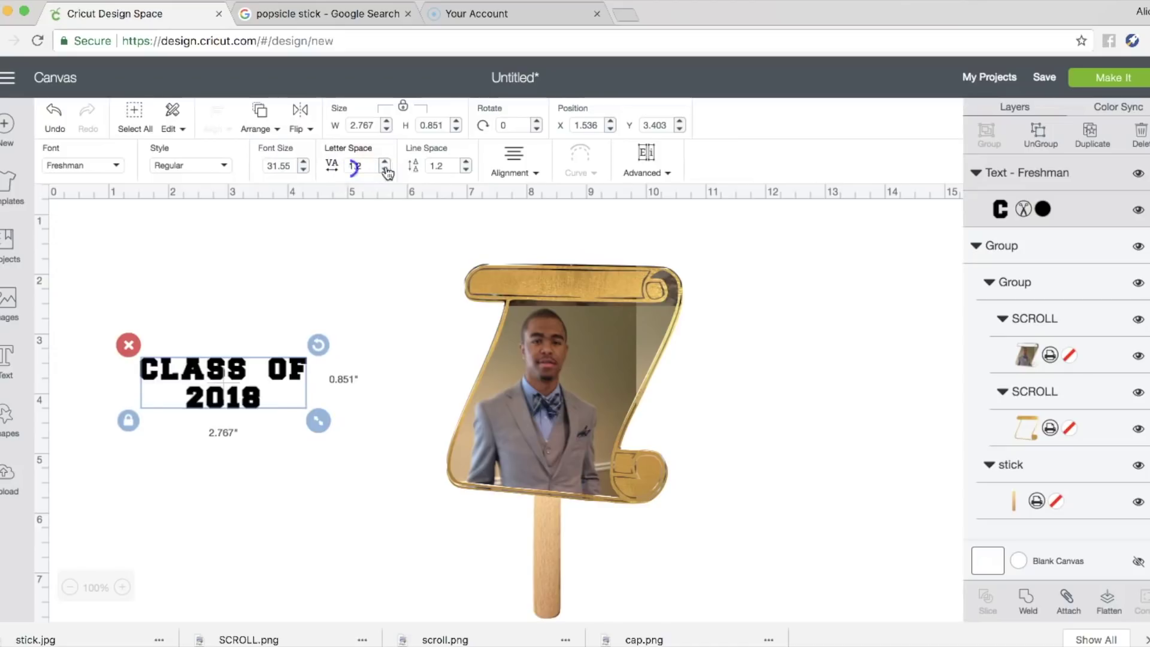
{"action": "left_click_drag", "start_coordinate": [448, 165], "coordinate": [414, 167]}
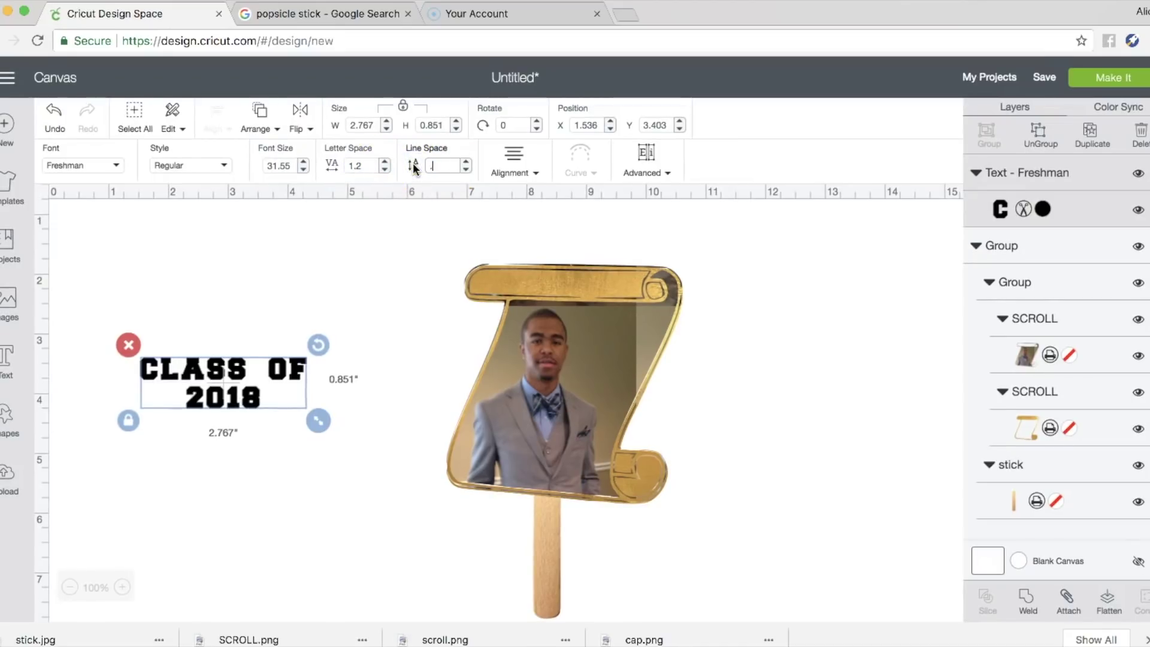
{"action": "key", "text": "Return"}
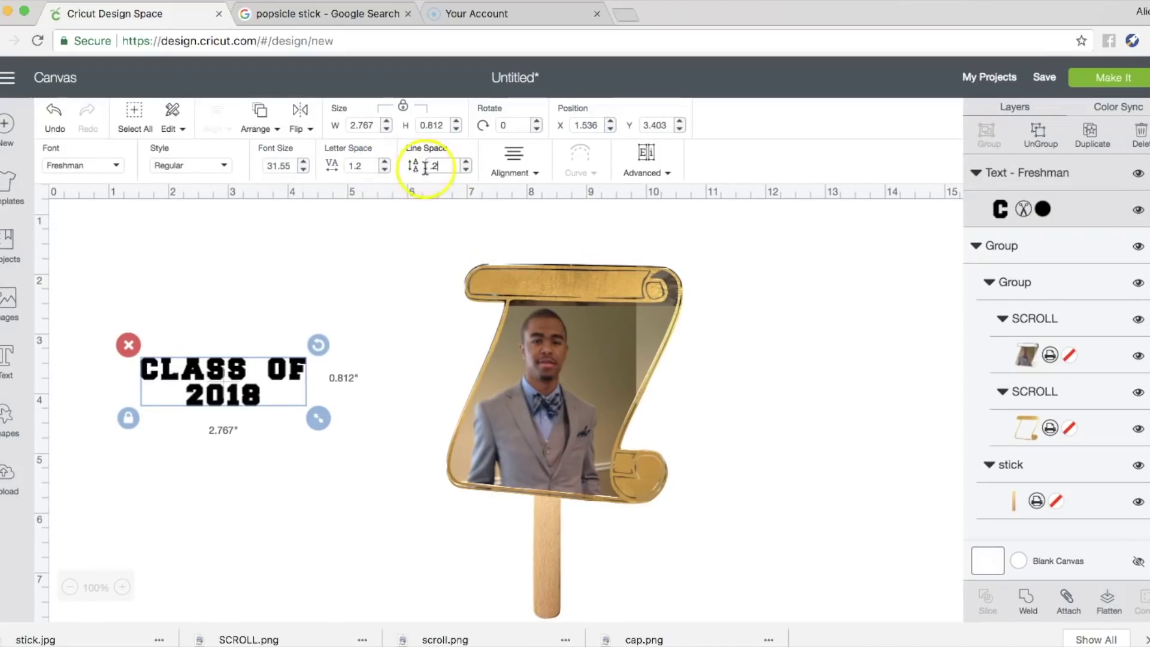
{"action": "left_click_drag", "start_coordinate": [368, 165], "coordinate": [329, 166]}
{"action": "type", "text": ".2"}
{"action": "key", "text": "Return"}
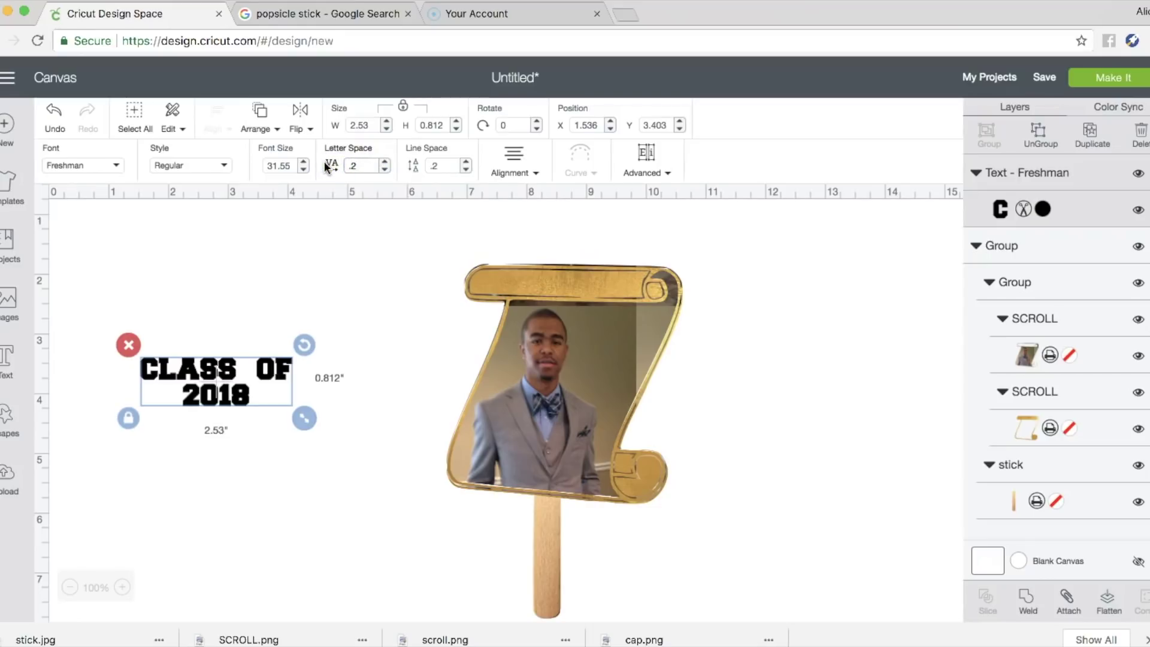
{"action": "left_click", "coordinate": [444, 390]}
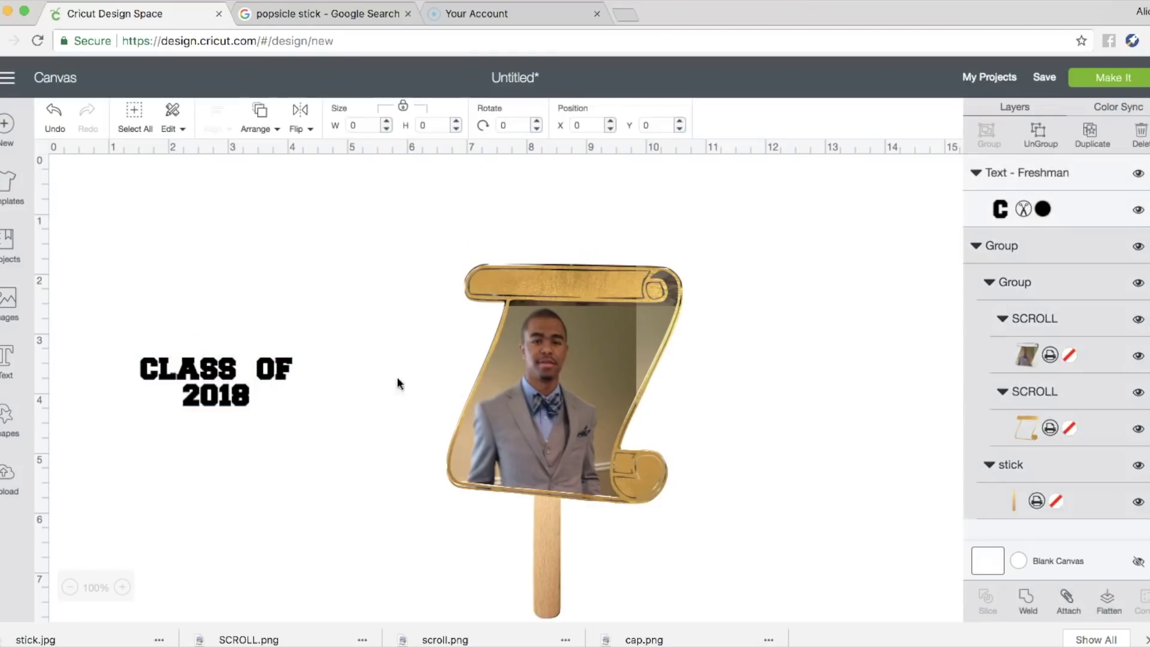
Step: Try the text over the lower part of the scroll photo, rotated about 7.4 degrees, at about X 6.88, Y 4.51
{"action": "left_click_drag", "start_coordinate": [242, 363], "coordinate": [548, 432]}
{"action": "right_click", "coordinate": [631, 408]}
{"action": "left_click_drag", "start_coordinate": [624, 408], "coordinate": [584, 455]}
{"action": "left_click", "coordinate": [606, 426]}
{"action": "left_click", "coordinate": [632, 415]}
{"action": "left_click", "coordinate": [625, 416]}
{"action": "left_click_drag", "start_coordinate": [626, 418], "coordinate": [620, 418]}
{"action": "right_click", "coordinate": [584, 461]}
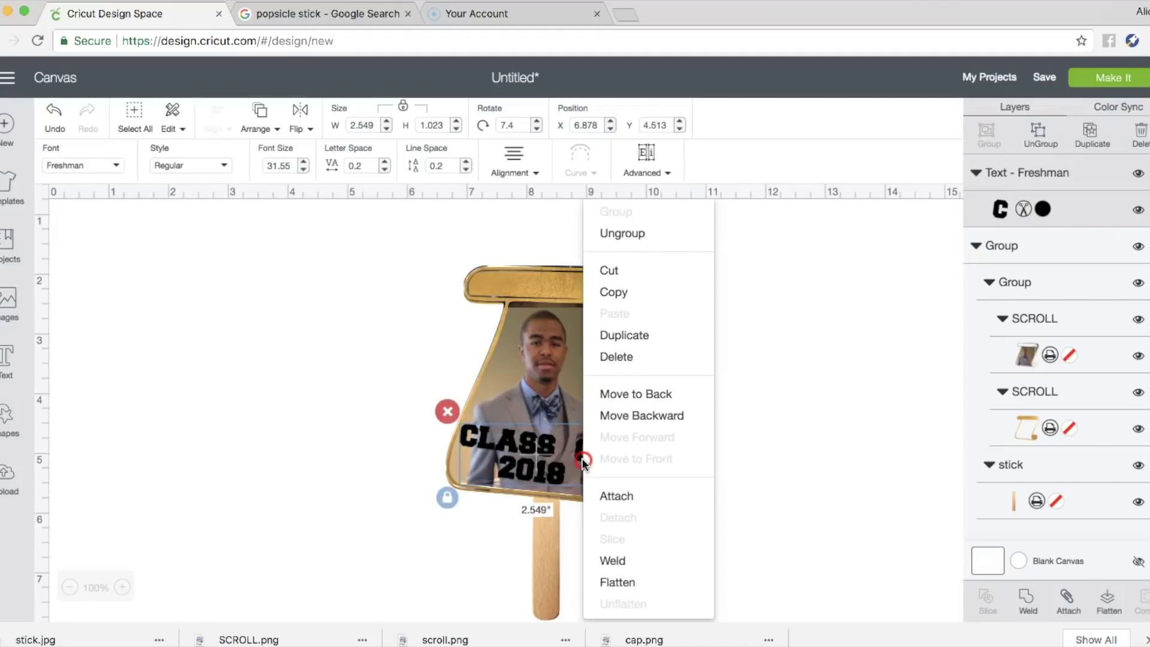
{"action": "left_click", "coordinate": [402, 507]}
Step: Move the text up to the scroll's top gold roll and rewrite it on a single line as "CLASS OF 2018"
{"action": "left_click_drag", "start_coordinate": [527, 431], "coordinate": [554, 286]}
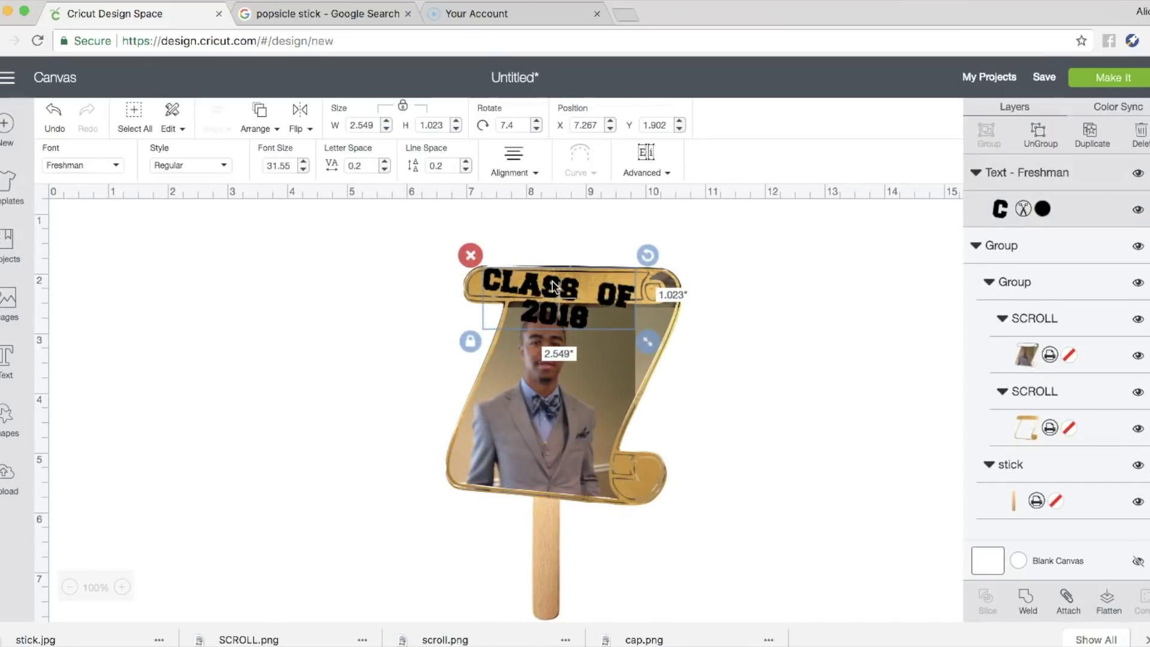
{"action": "double_click", "coordinate": [554, 286]}
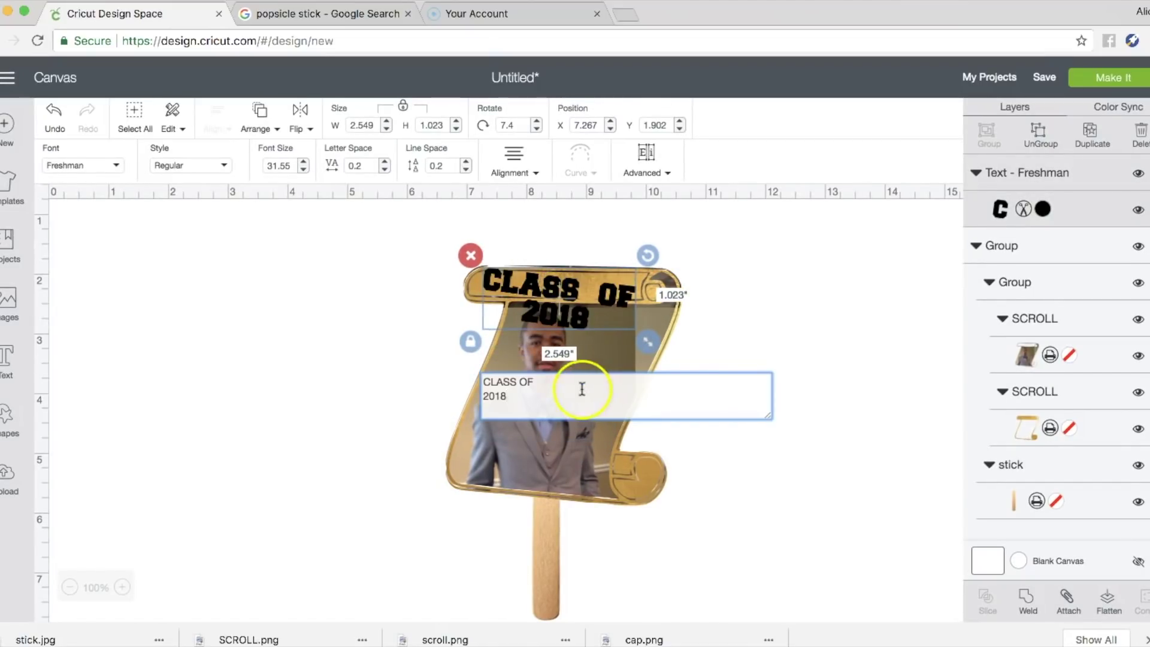
{"action": "key", "text": "BackSpace"}
{"action": "key", "text": "BackSpace"}
{"action": "key", "text": "BackSpace"}
{"action": "key", "text": "BackSpace"}
{"action": "key", "text": "BackSpace"}
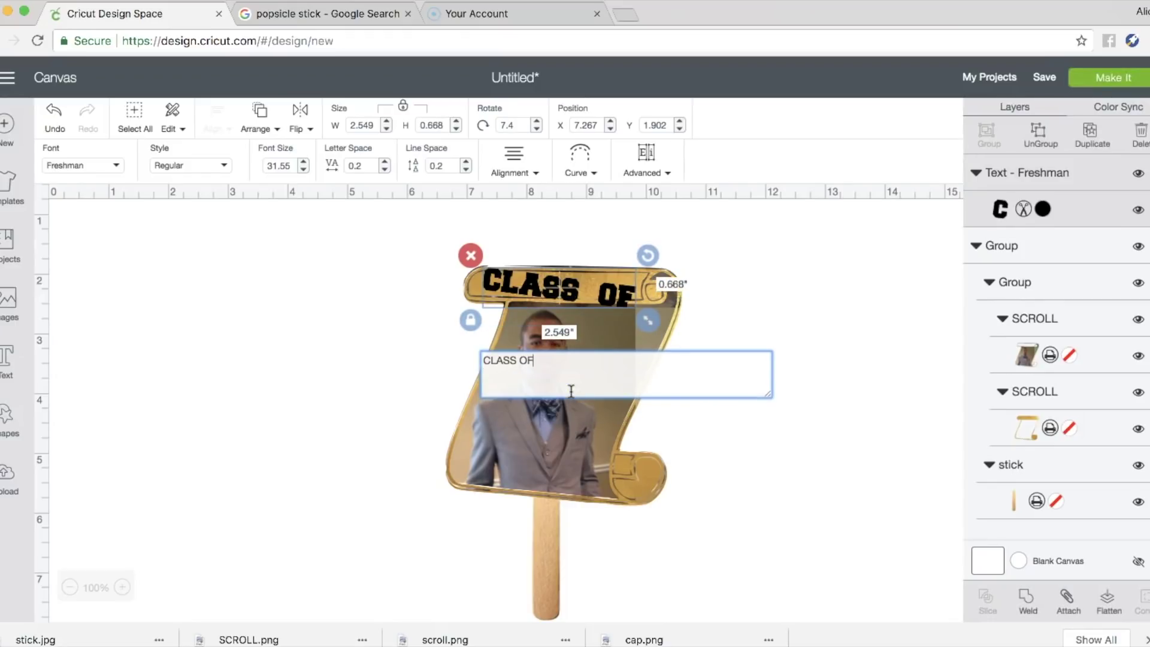
{"action": "type", "text": "2018"}
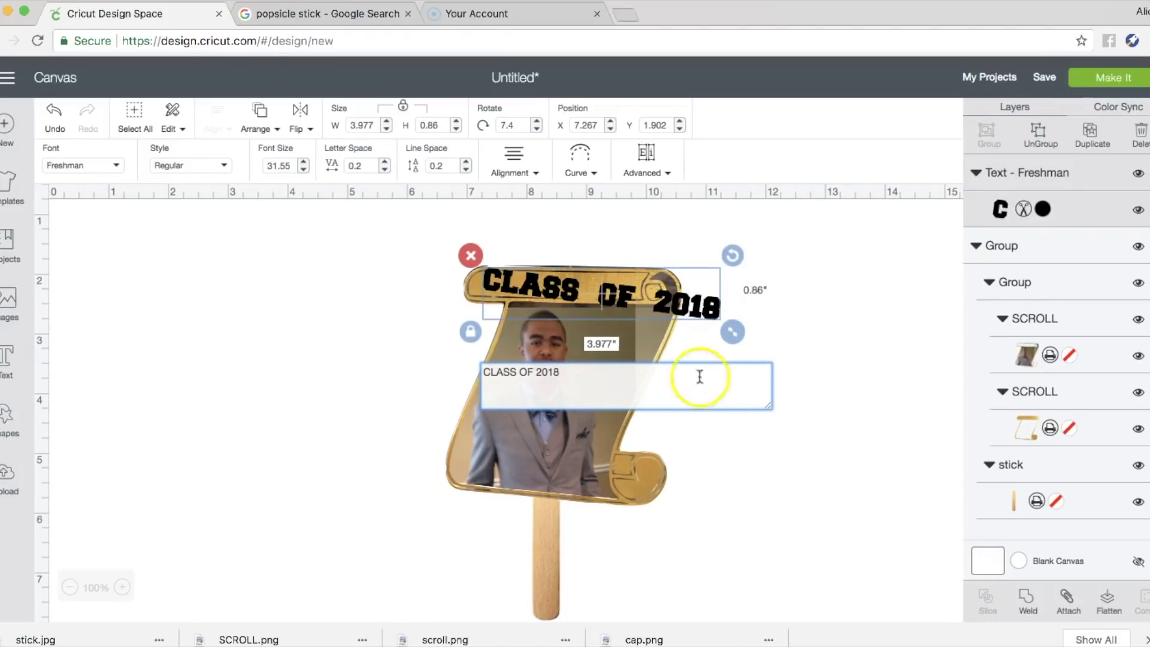
{"action": "left_click", "coordinate": [831, 297]}
{"action": "left_click", "coordinate": [705, 308]}
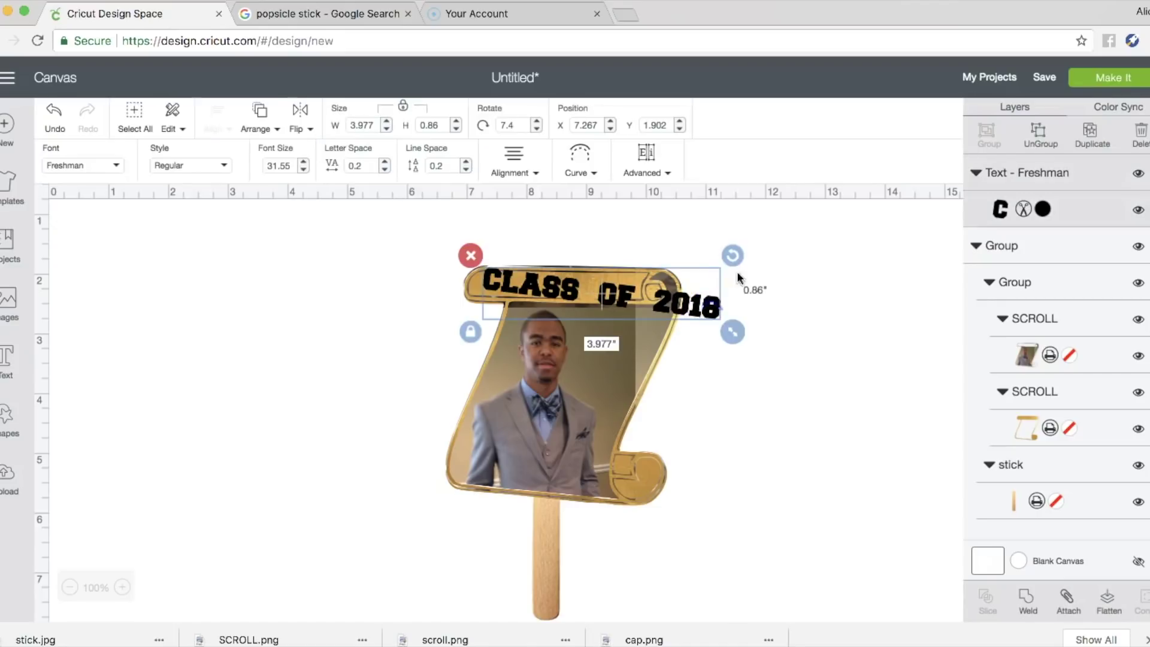
Step: Straighten the text to about 0.6 degrees and shrink it to about 2.7 inches wide to fit inside the top gold roll
{"action": "left_click_drag", "start_coordinate": [732, 253], "coordinate": [713, 238]}
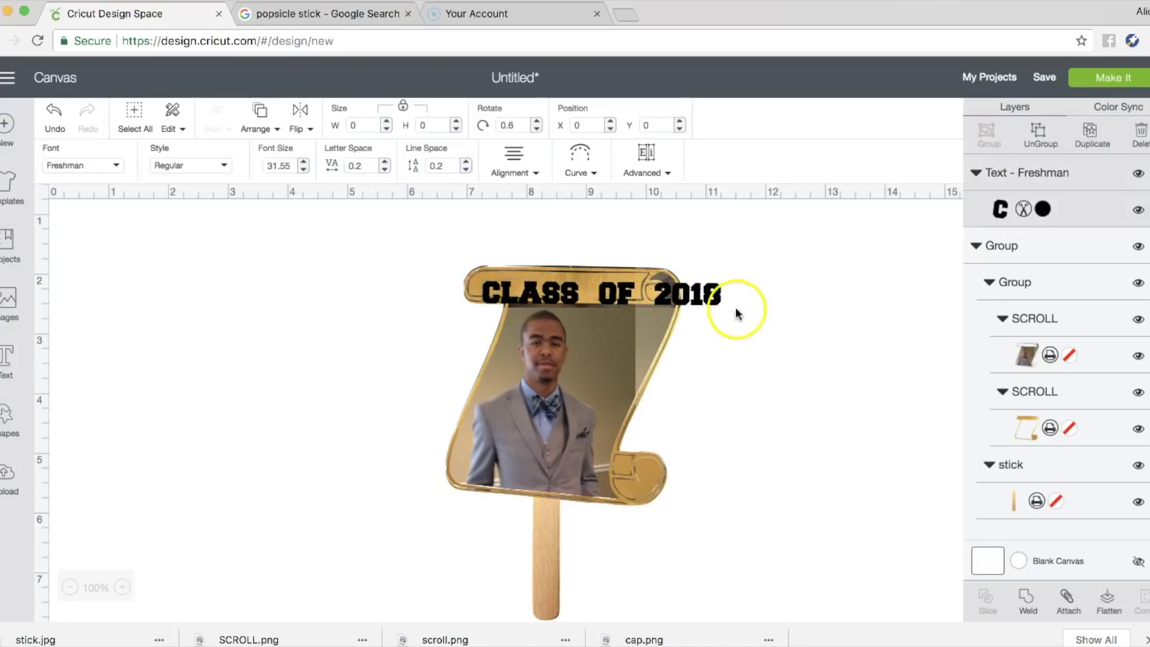
{"action": "left_click_drag", "start_coordinate": [735, 319], "coordinate": [603, 283]}
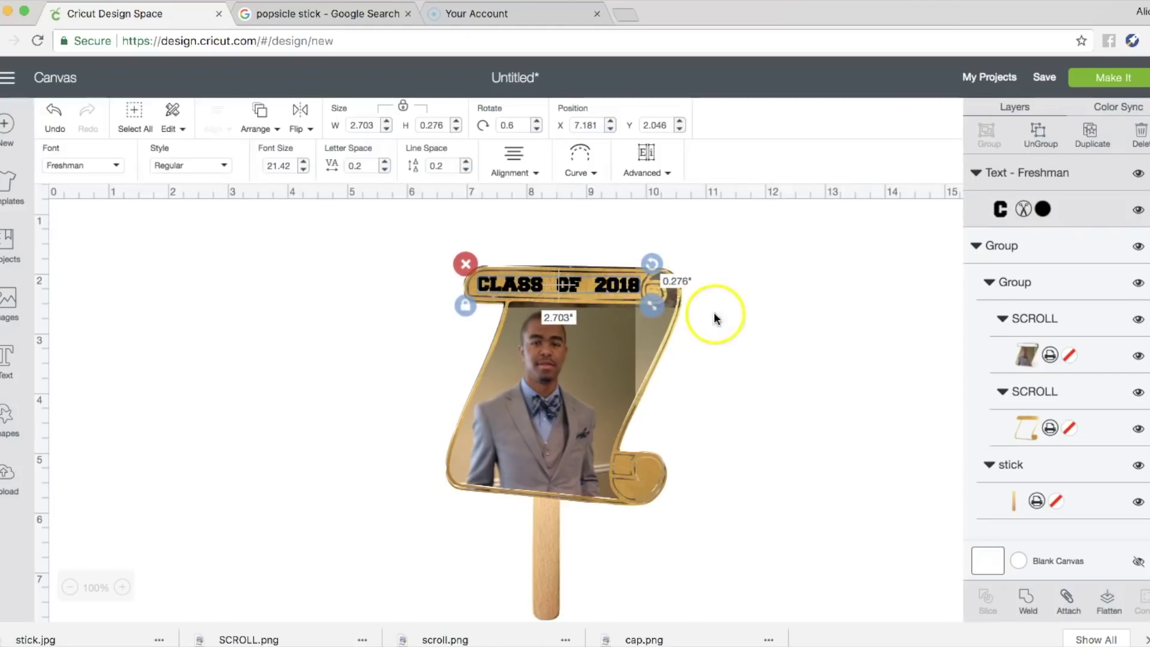
{"action": "left_click", "coordinate": [713, 315]}
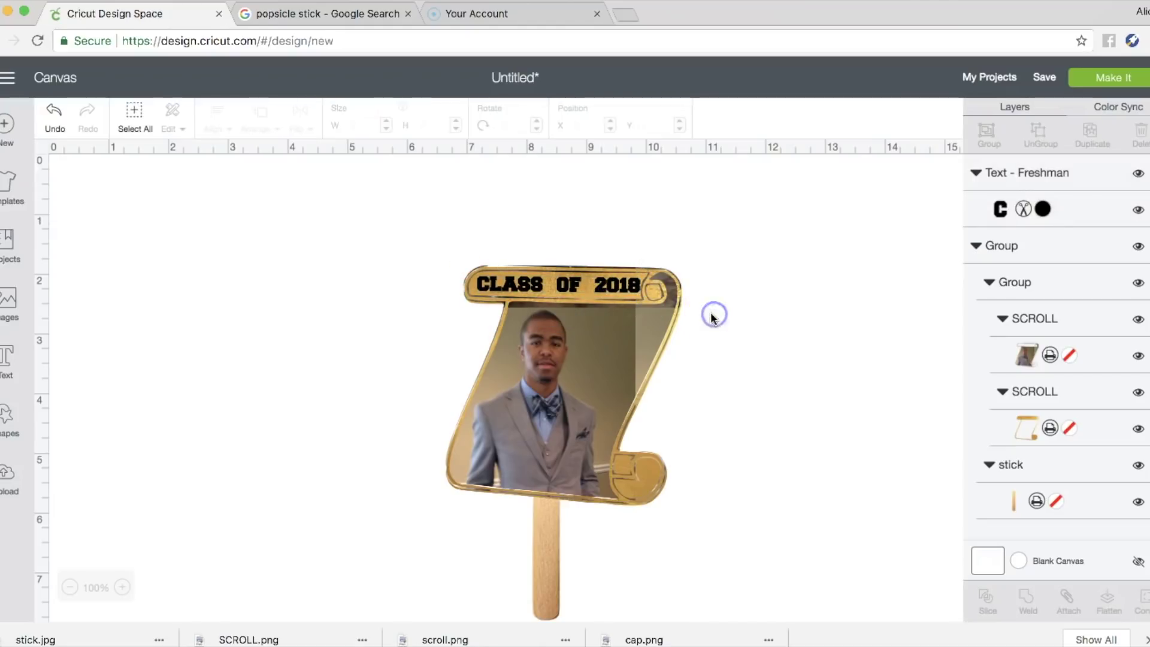
{"action": "left_click", "coordinate": [635, 283]}
{"action": "left_click", "coordinate": [801, 343]}
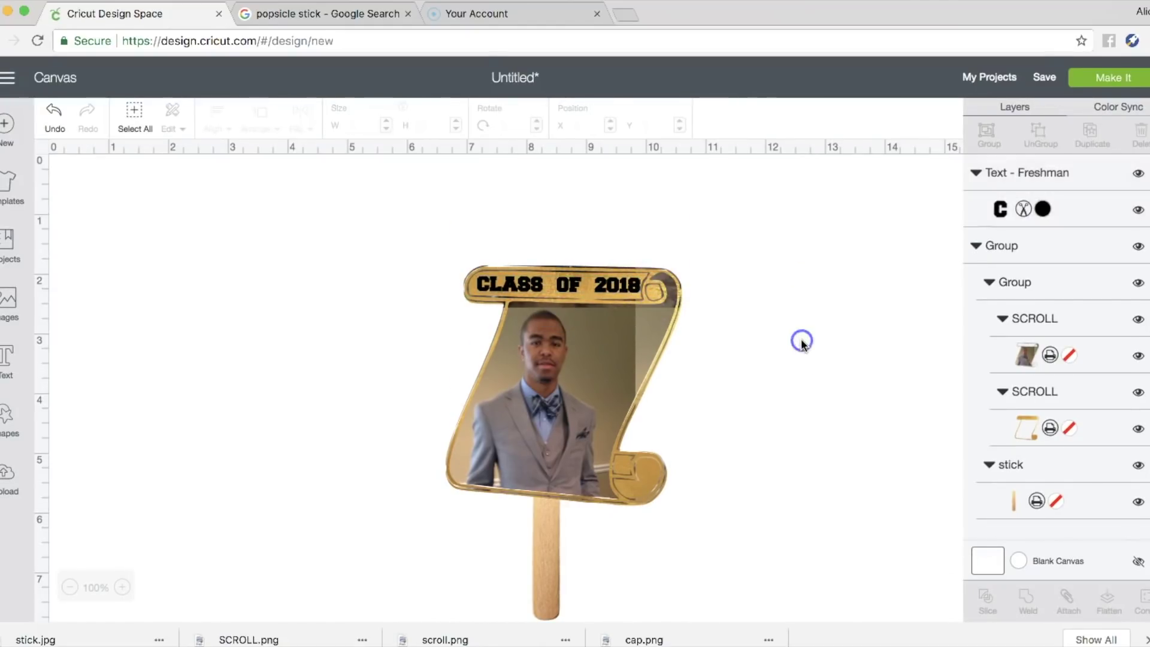
Step: Hide the popsicle stick layer
{"action": "left_click", "coordinate": [536, 527]}
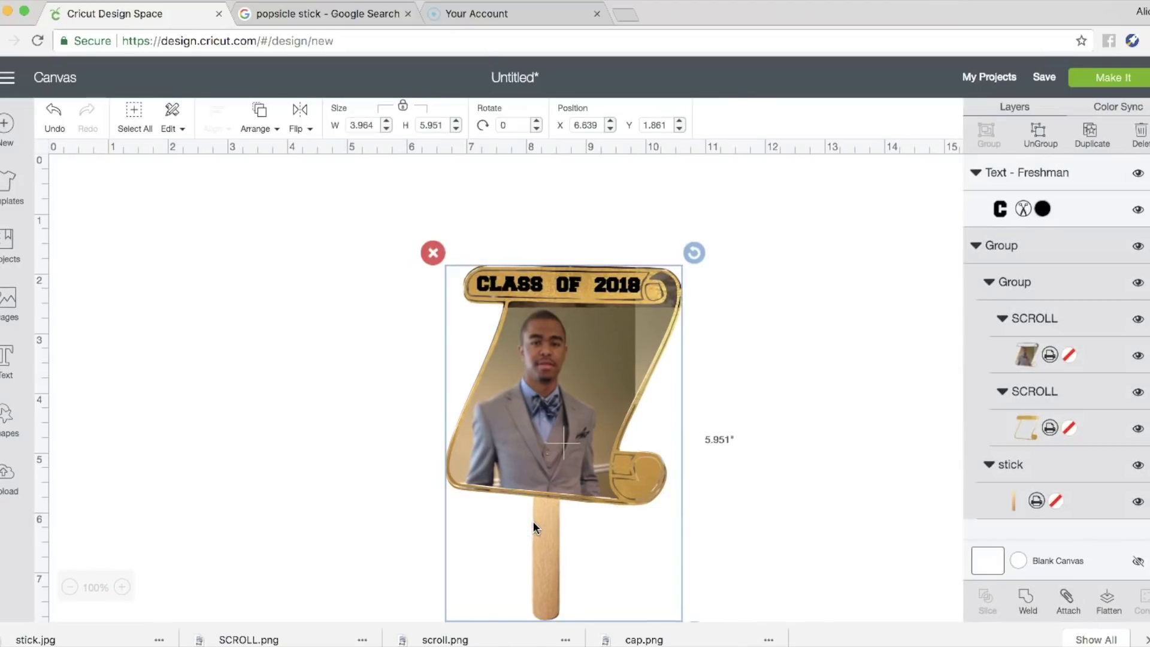
{"action": "left_click", "coordinate": [728, 517]}
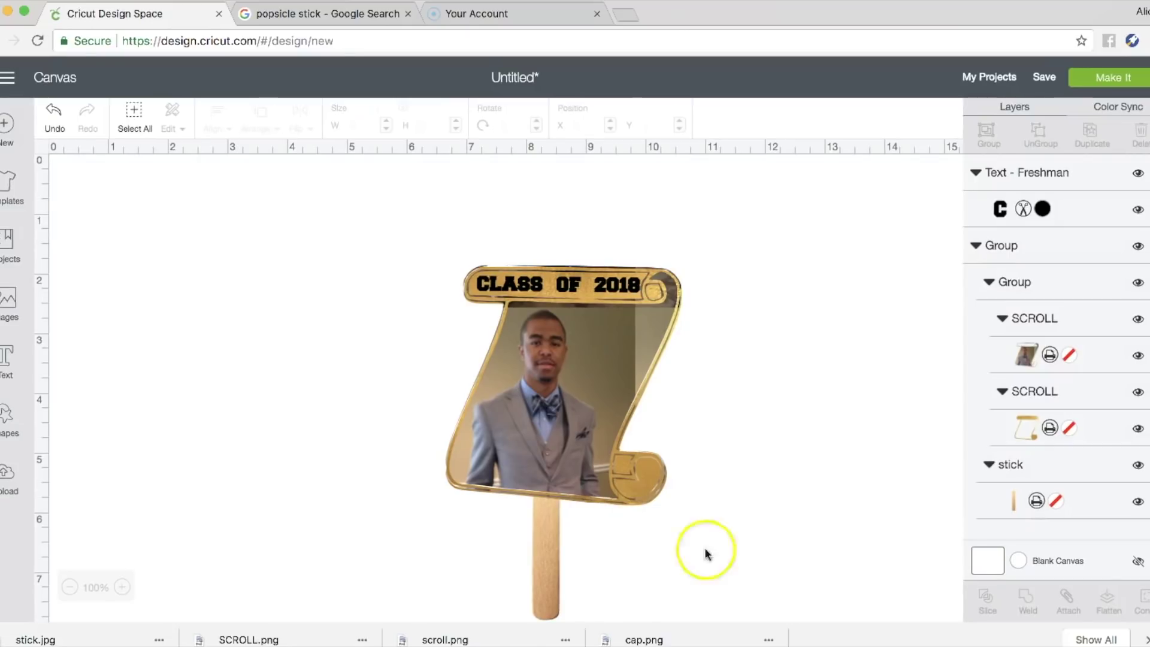
{"action": "left_click", "coordinate": [546, 544]}
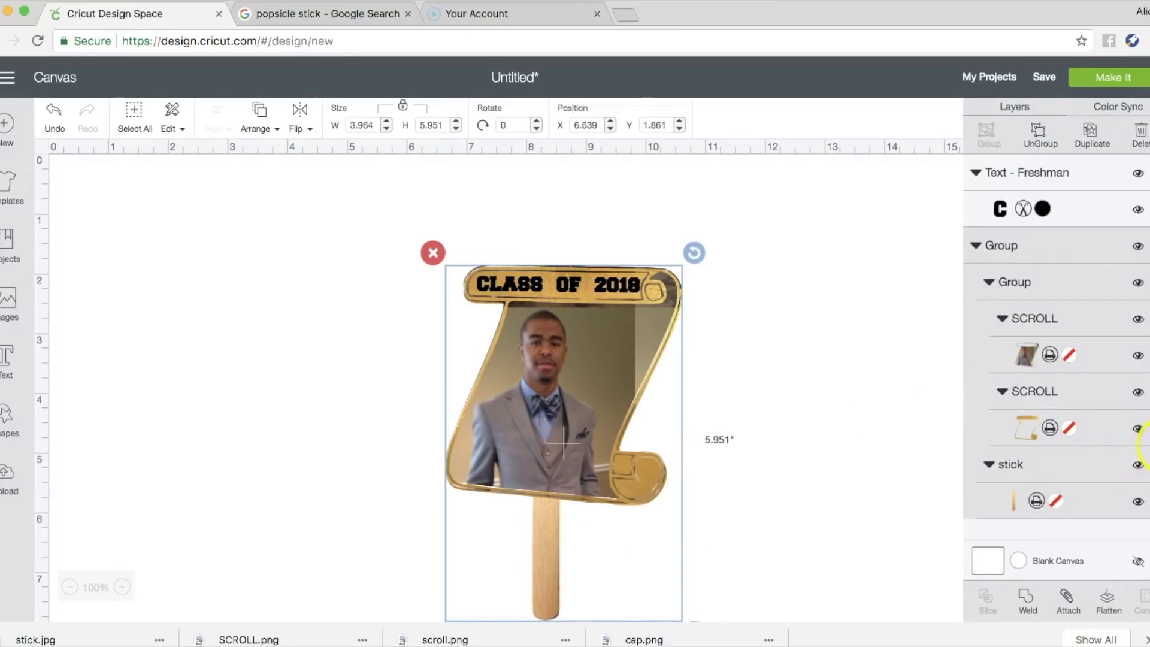
{"action": "left_click", "coordinate": [1137, 466]}
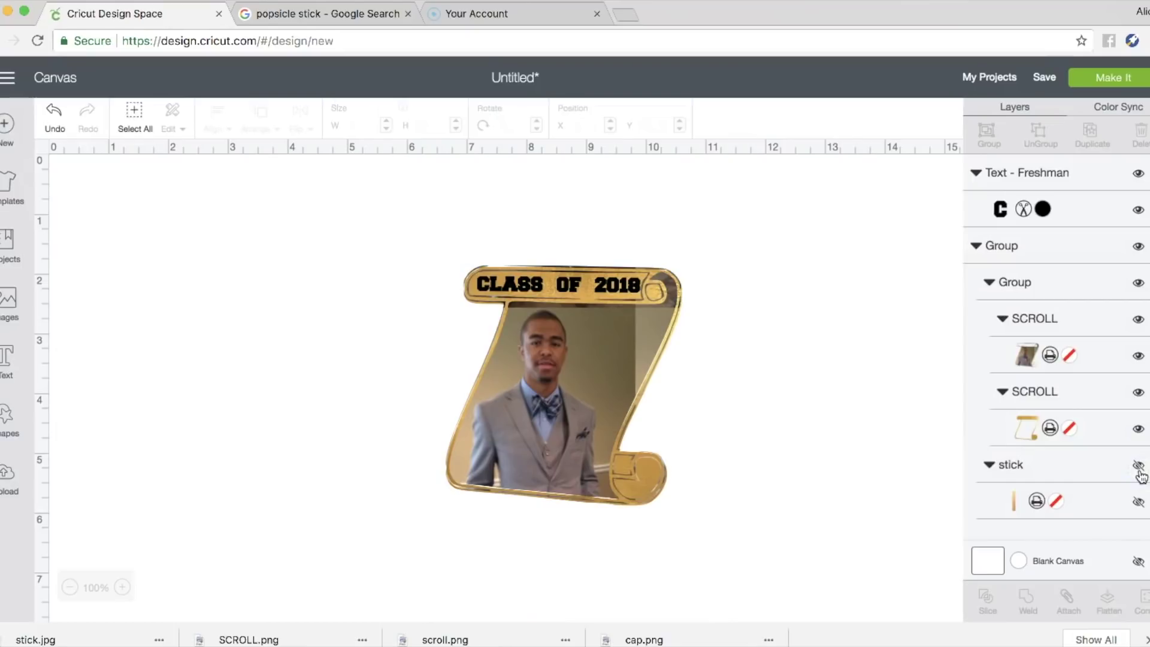
Step: Flatten the scroll and its text into one printable image, and check it in the mat preview before returning to the canvas
{"action": "left_click_drag", "start_coordinate": [437, 249], "coordinate": [847, 562]}
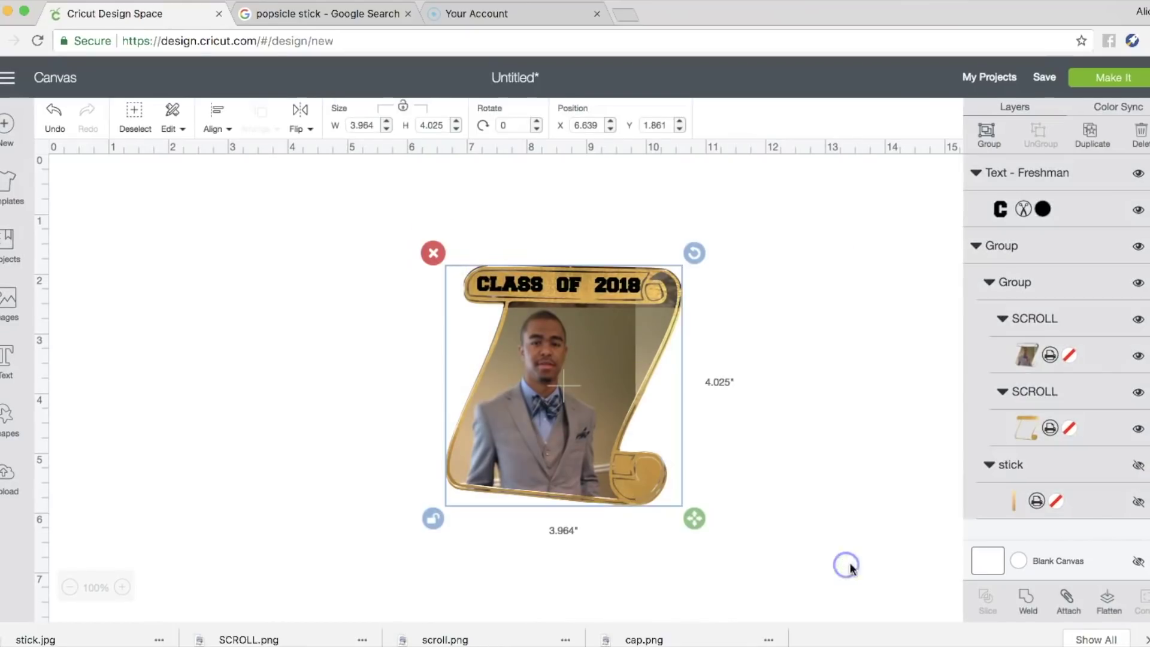
{"action": "left_click", "coordinate": [1107, 597]}
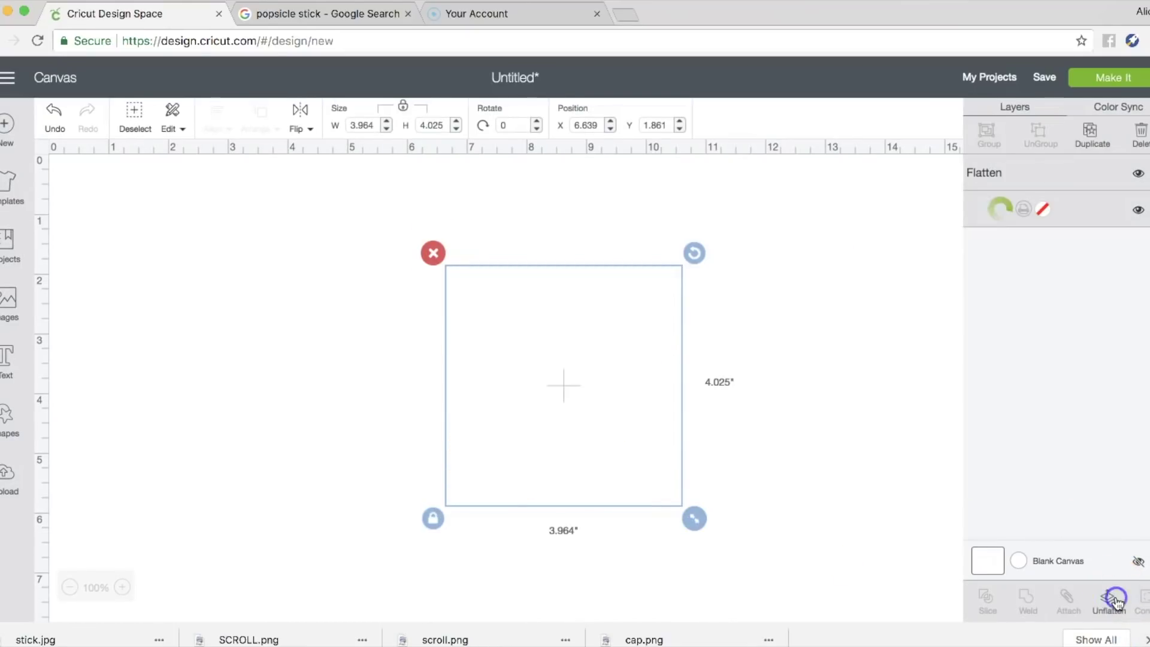
{"action": "left_click", "coordinate": [798, 410]}
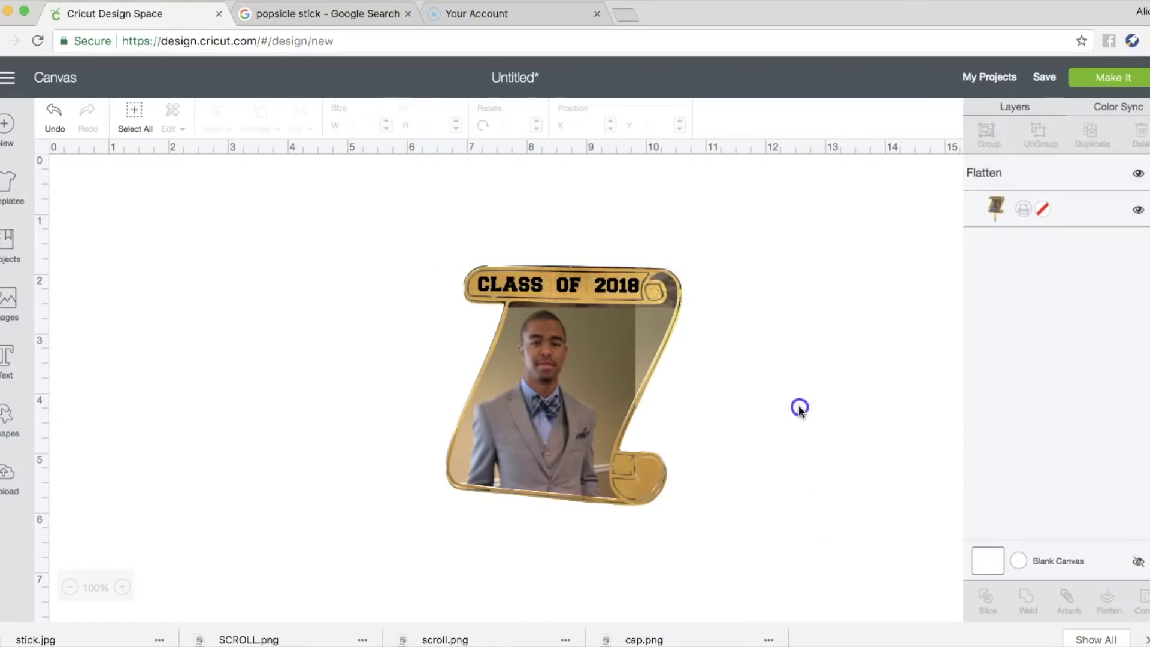
{"action": "left_click", "coordinate": [1106, 79]}
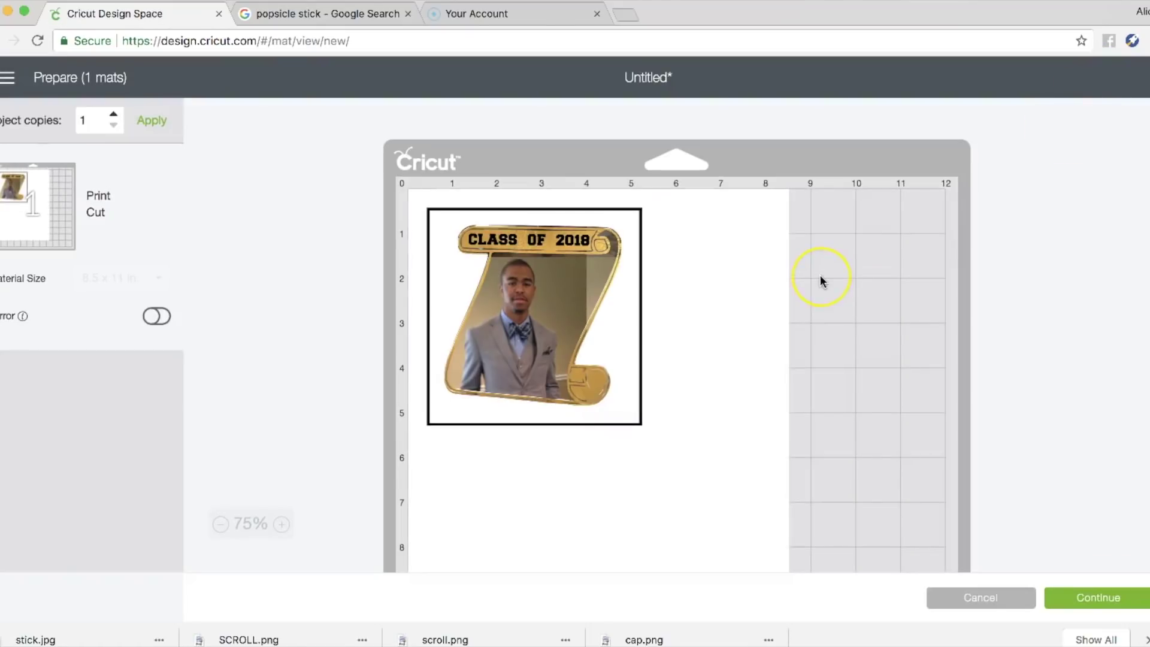
{"action": "left_click", "coordinate": [981, 599]}
Step: Set the flattened scroll's width to 8 inches and move it to about X 4.33, Y 0.97
{"action": "left_click", "coordinate": [575, 330]}
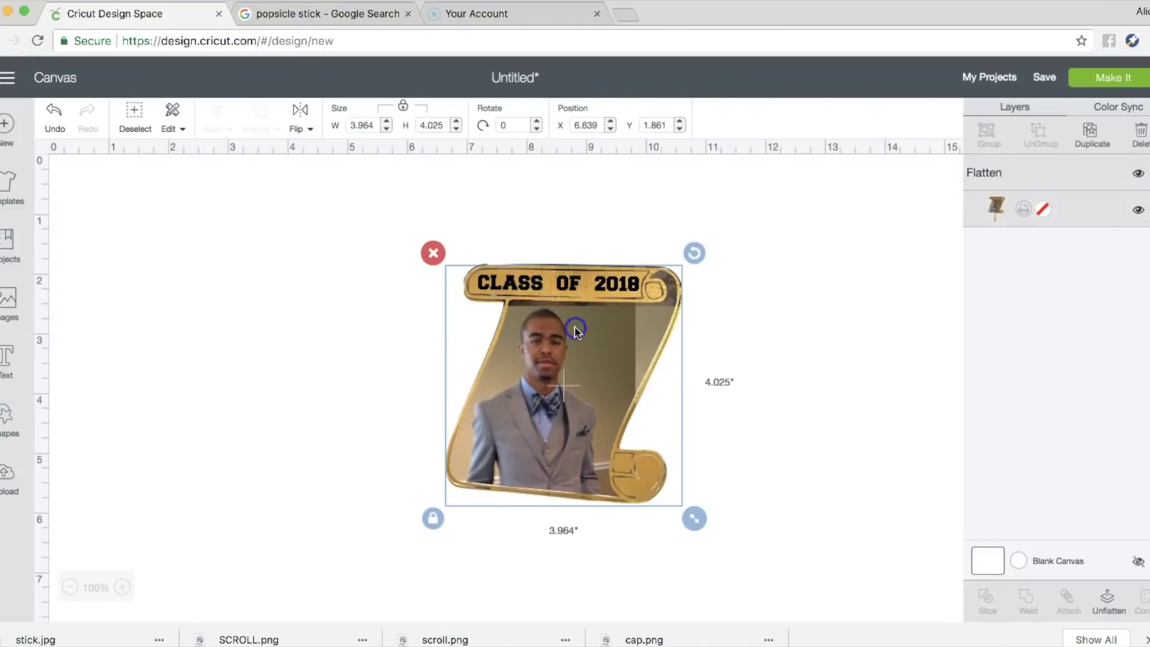
{"action": "left_click", "coordinate": [350, 125]}
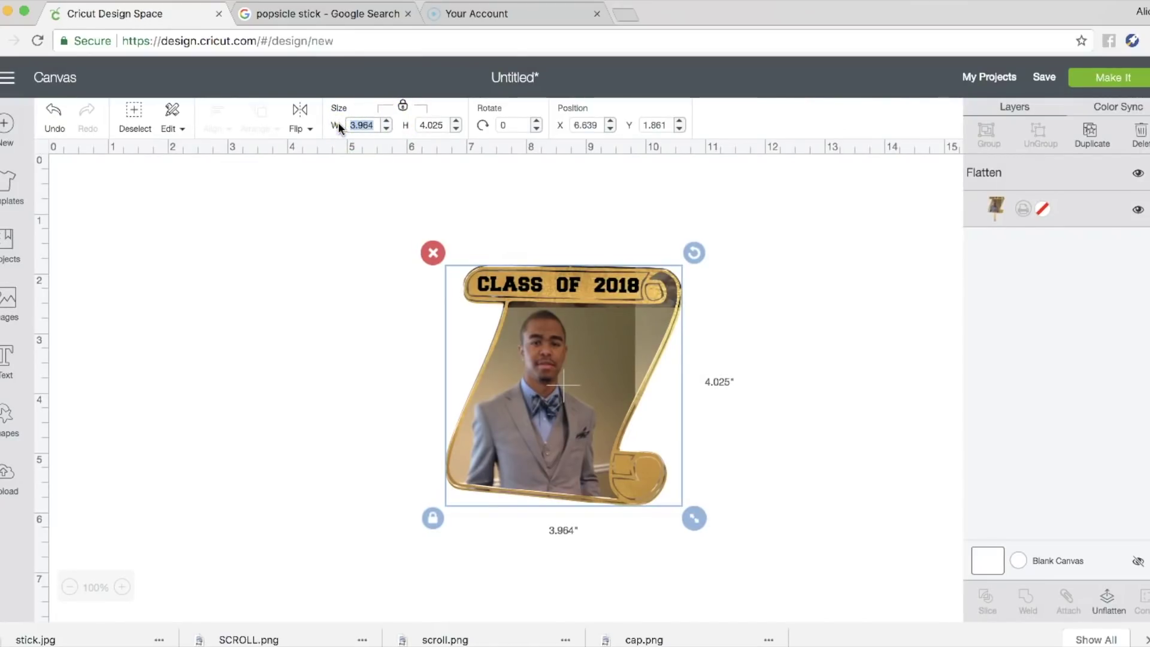
{"action": "type", "text": "8"}
{"action": "key", "text": "Return"}
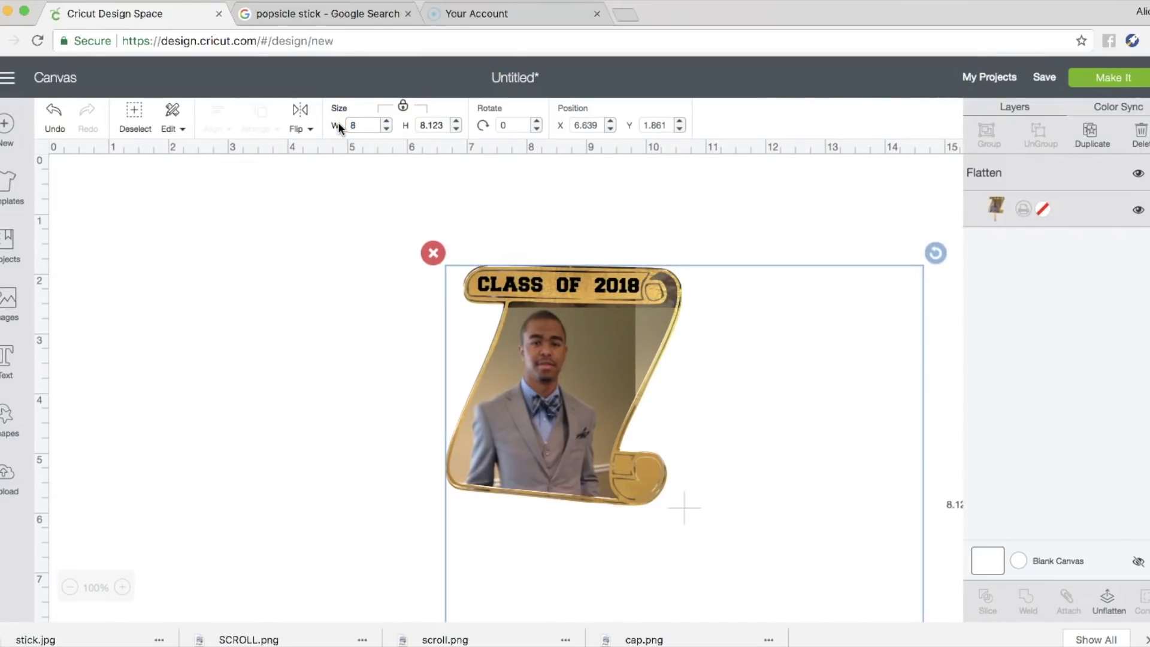
{"action": "left_click", "coordinate": [541, 345]}
{"action": "left_click_drag", "start_coordinate": [542, 346], "coordinate": [417, 295]}
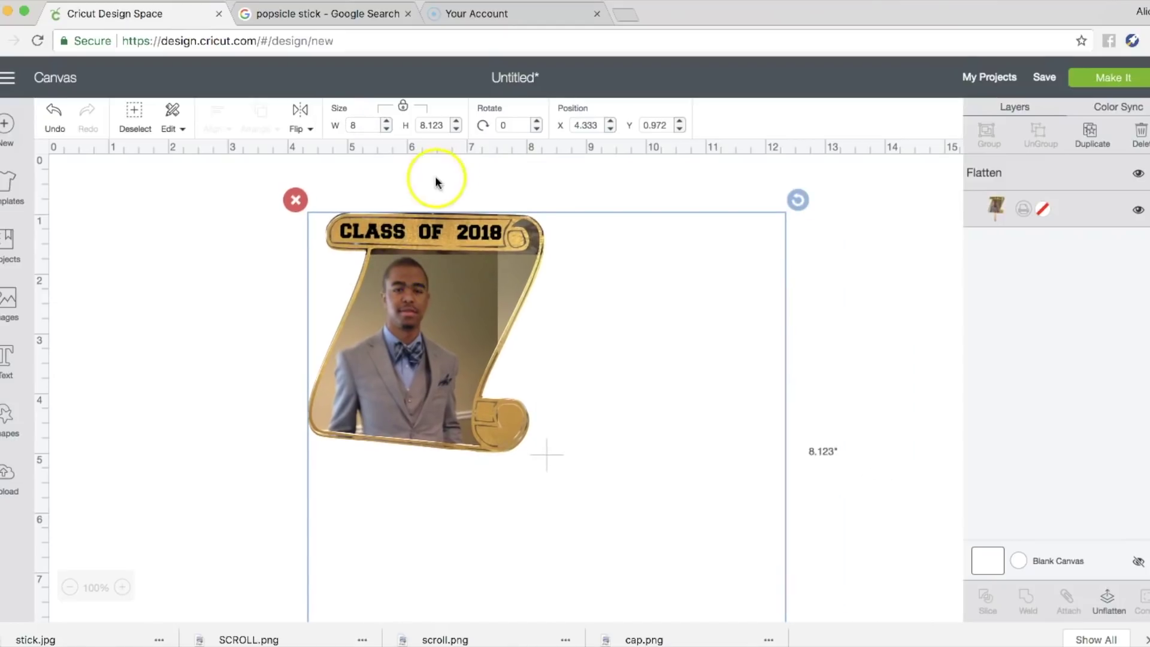
Step: Resize the flattened scroll proportionally, trying a width of 6 inches and then setting the height to 8 inches
{"action": "left_click", "coordinate": [432, 125]}
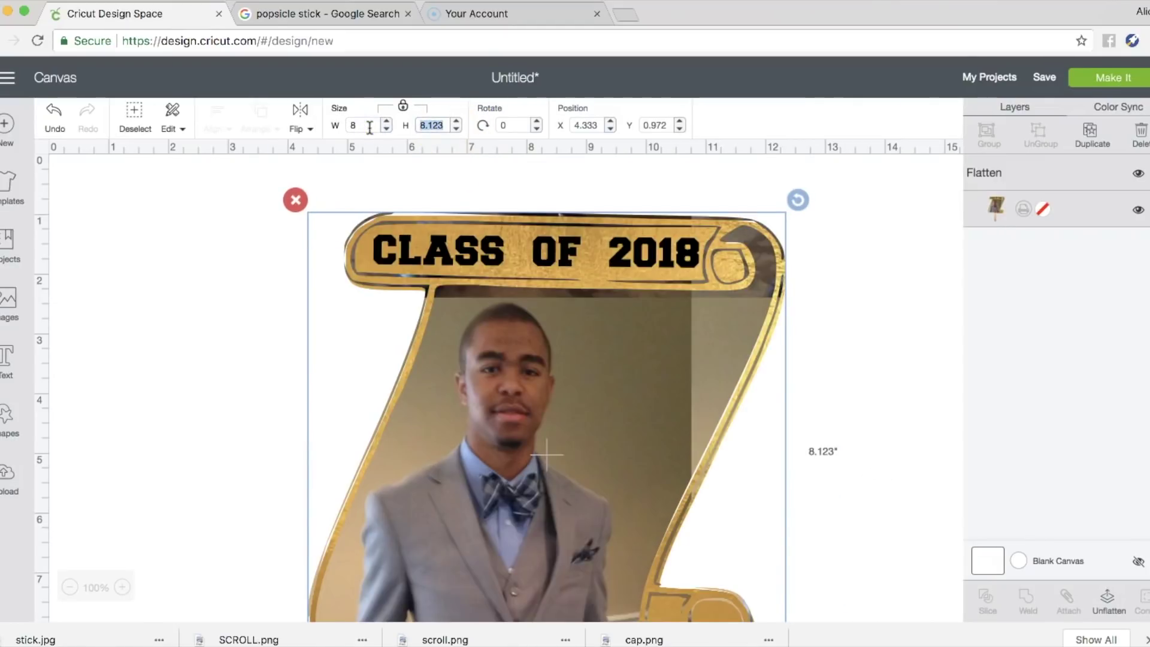
{"action": "left_click", "coordinate": [367, 125]}
{"action": "type", "text": "6"}
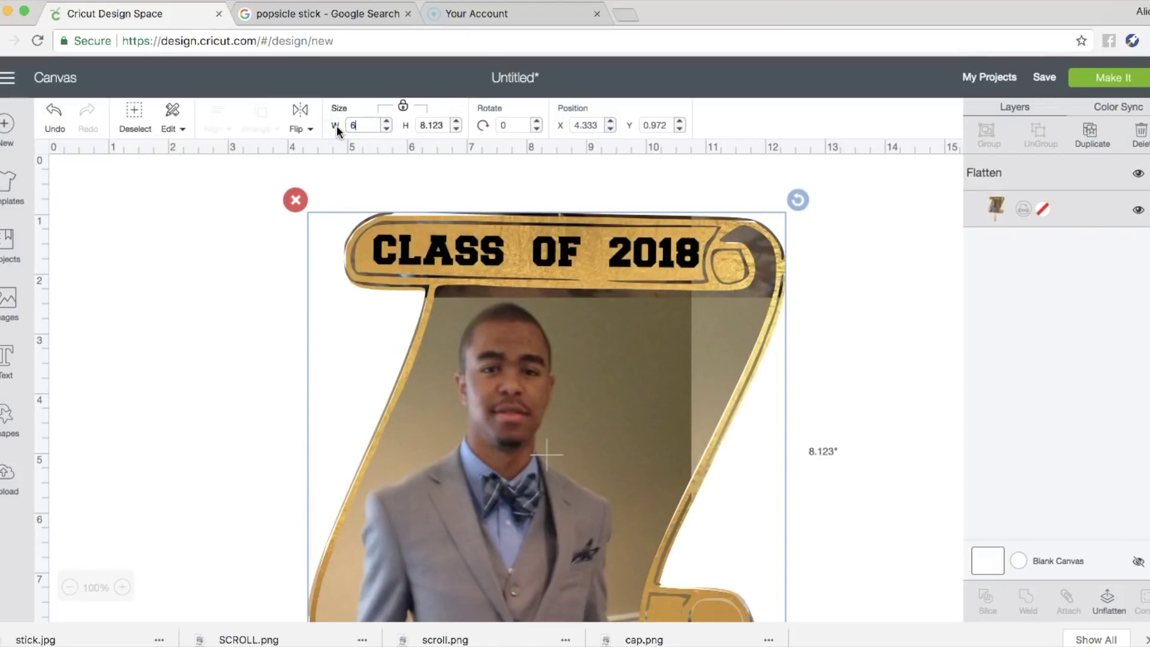
{"action": "key", "text": "Return"}
{"action": "left_click", "coordinate": [386, 126]}
{"action": "type", "text": "8"}
{"action": "key", "text": "Return"}
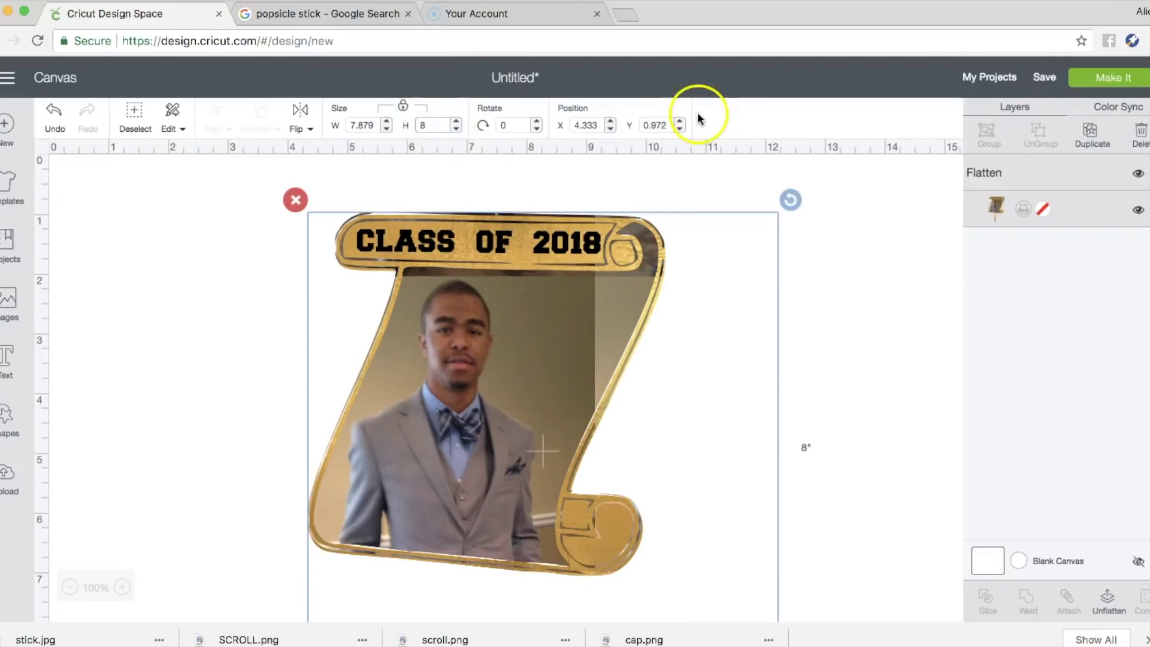
Step: Try to send the 8-inch-high scroll to the mat preview, and deselect it on the canvas
{"action": "left_click", "coordinate": [1097, 77]}
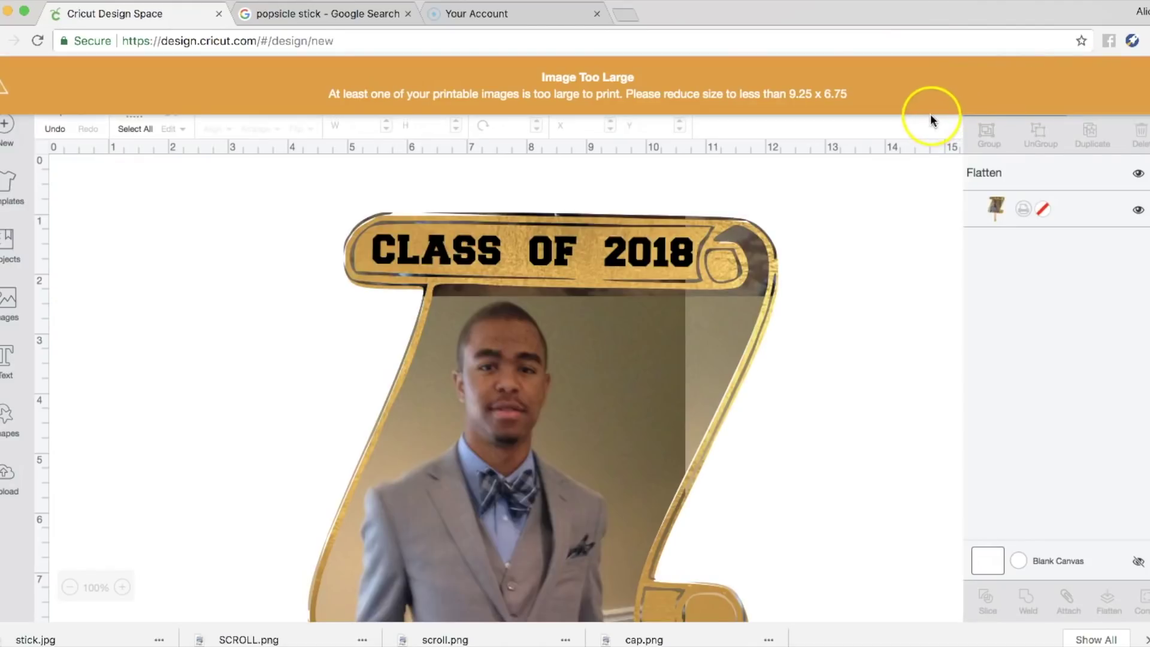
{"action": "left_click", "coordinate": [891, 239]}
{"action": "left_click", "coordinate": [753, 246]}
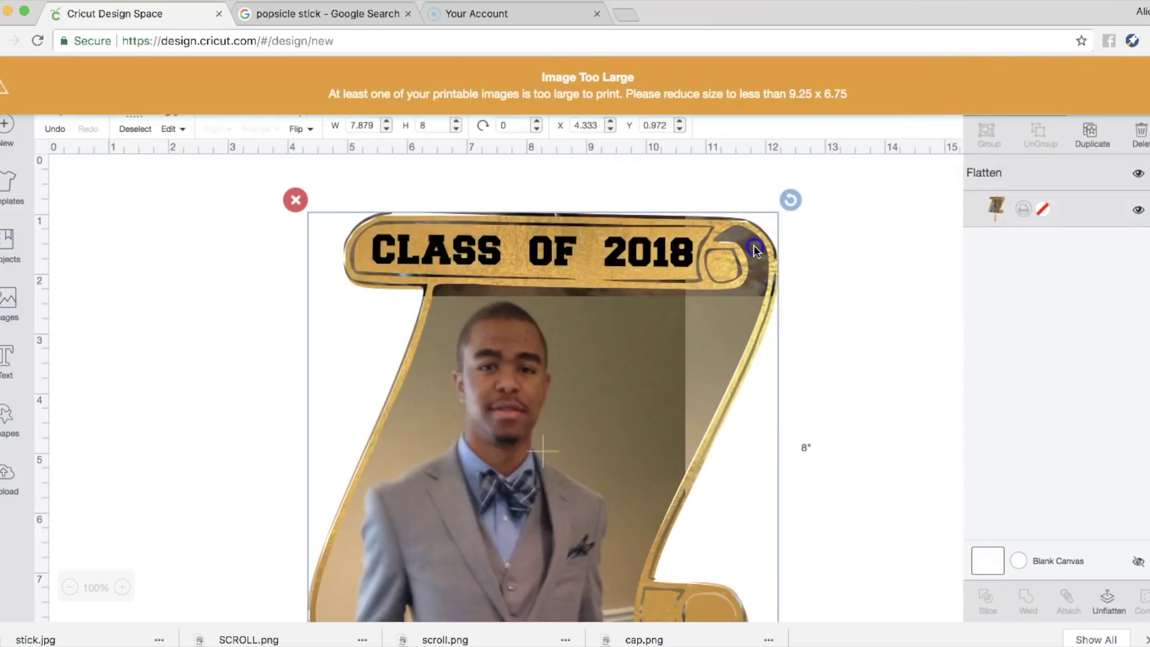
{"action": "left_click", "coordinate": [802, 267]}
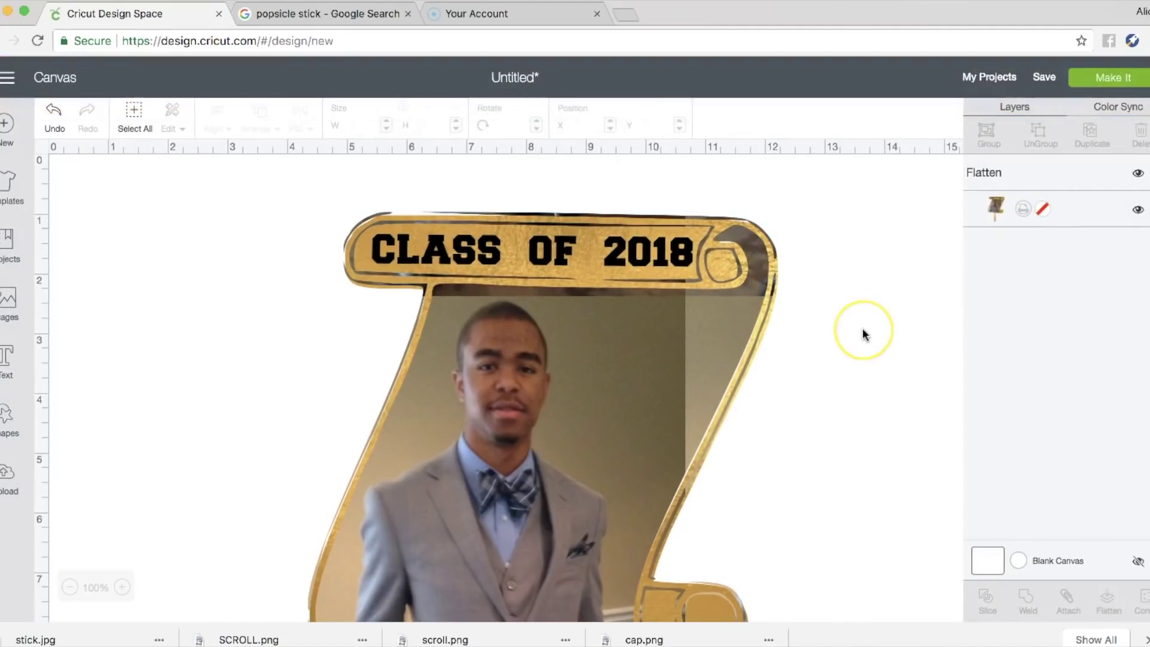
Step: Undo the scroll's recent resizing and its flattening to get back the separate text and scroll layers
{"action": "key", "text": "super+z"}
{"action": "key", "text": "super+z"}
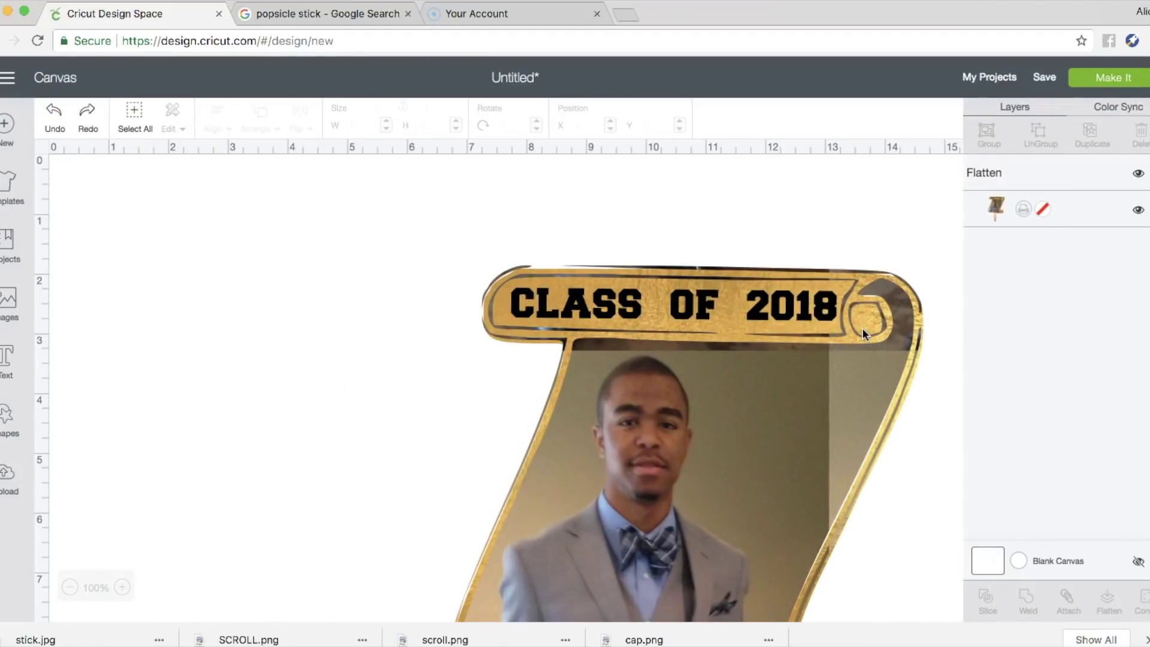
{"action": "key", "text": "super+z"}
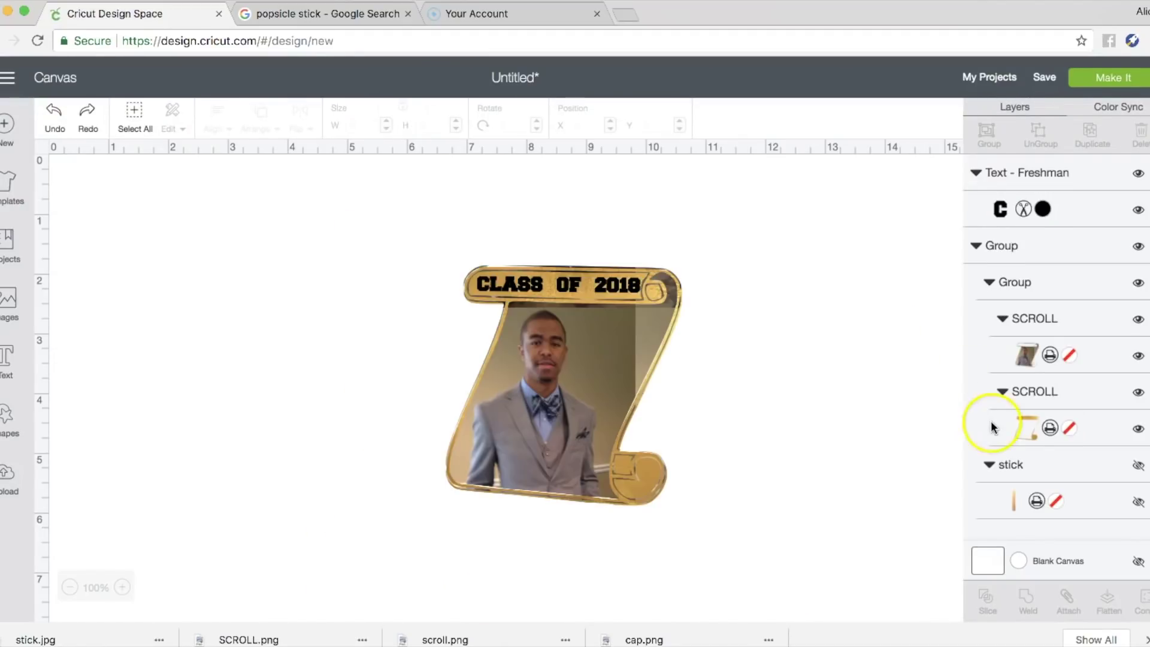
Step: Try deleting the hidden stick layer, and undo both its deletion and its hiding to show it below the scroll
{"action": "left_click", "coordinate": [996, 465]}
{"action": "key", "text": "Delete"}
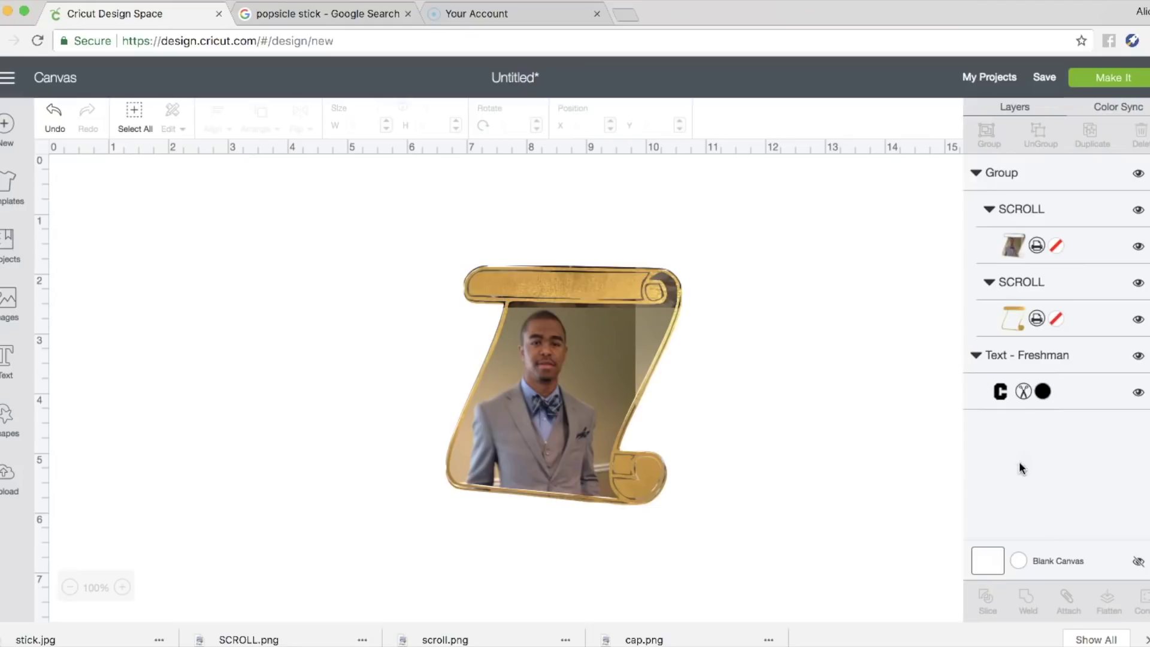
{"action": "left_click", "coordinate": [54, 127]}
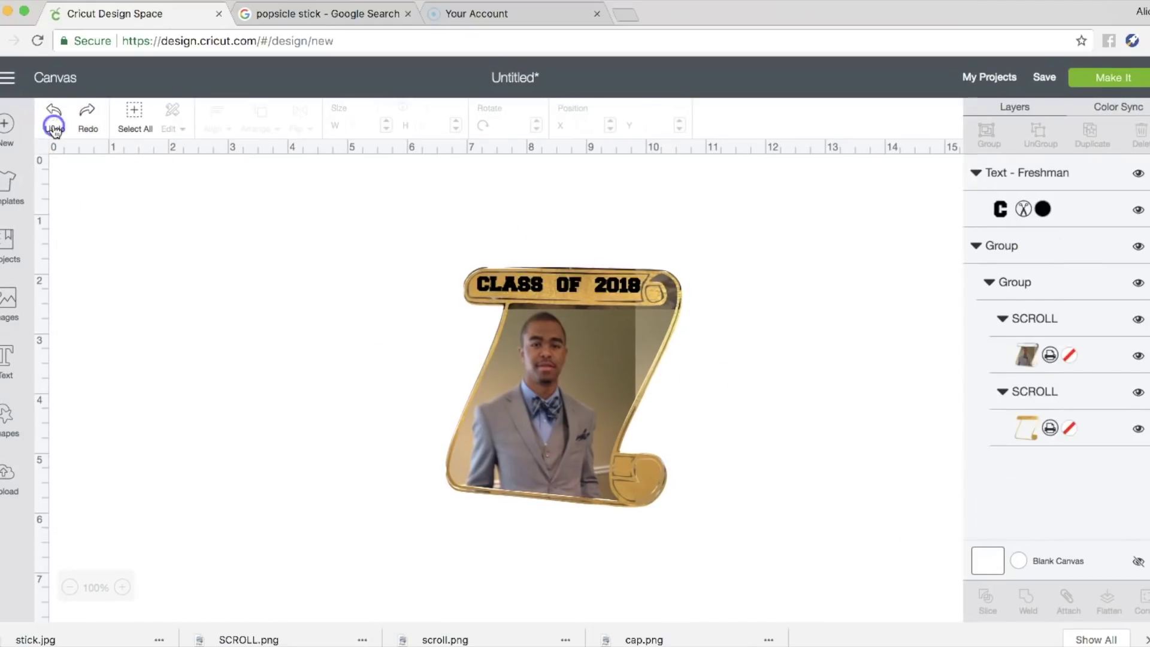
{"action": "left_click", "coordinate": [54, 127]}
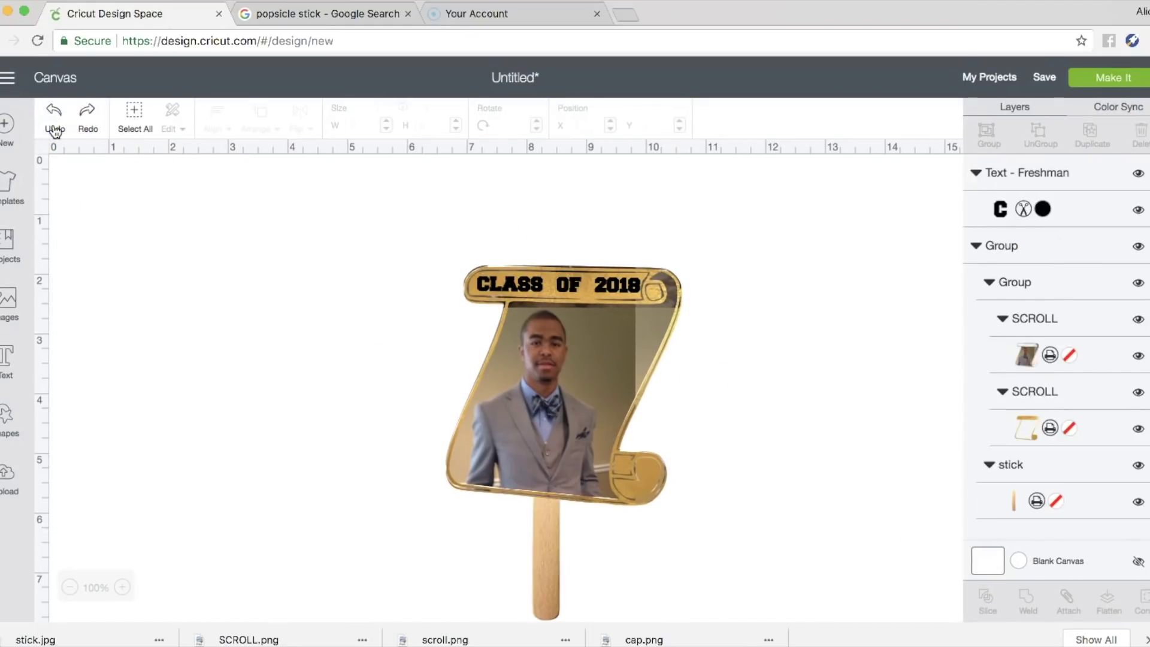
{"action": "left_click_drag", "start_coordinate": [536, 551], "coordinate": [533, 551]}
{"action": "left_click", "coordinate": [264, 388]}
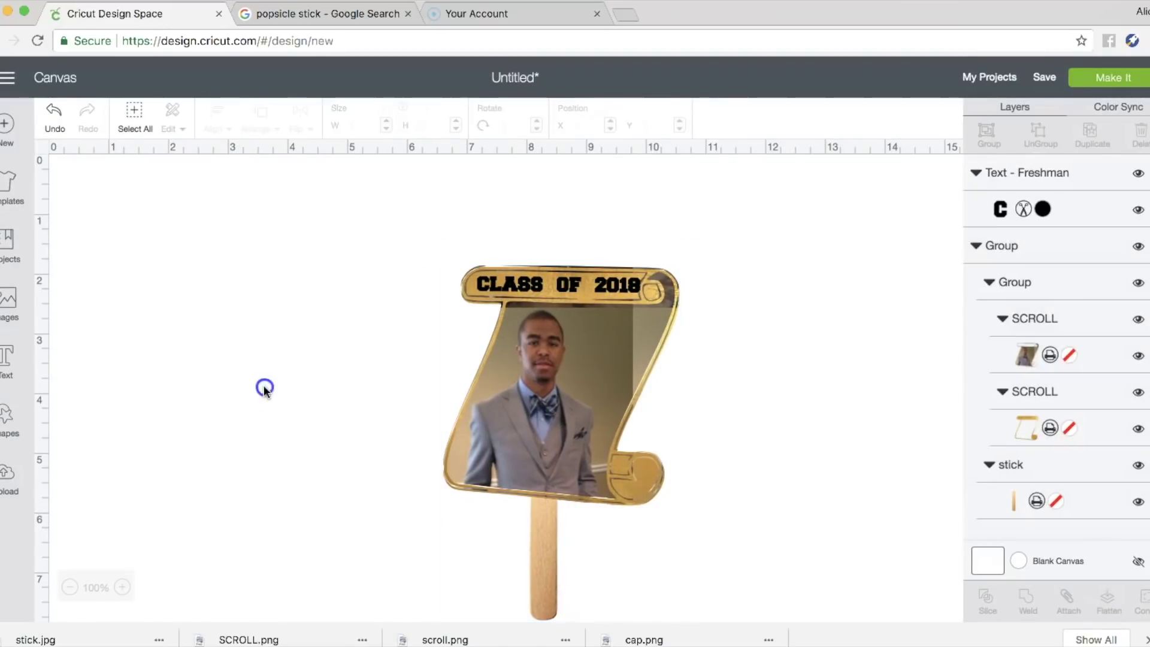
Step: Add a second "CLASS OF 2018" text in the Freshman font below the scroll
{"action": "left_click", "coordinate": [10, 355]}
{"action": "type", "text": "C"}
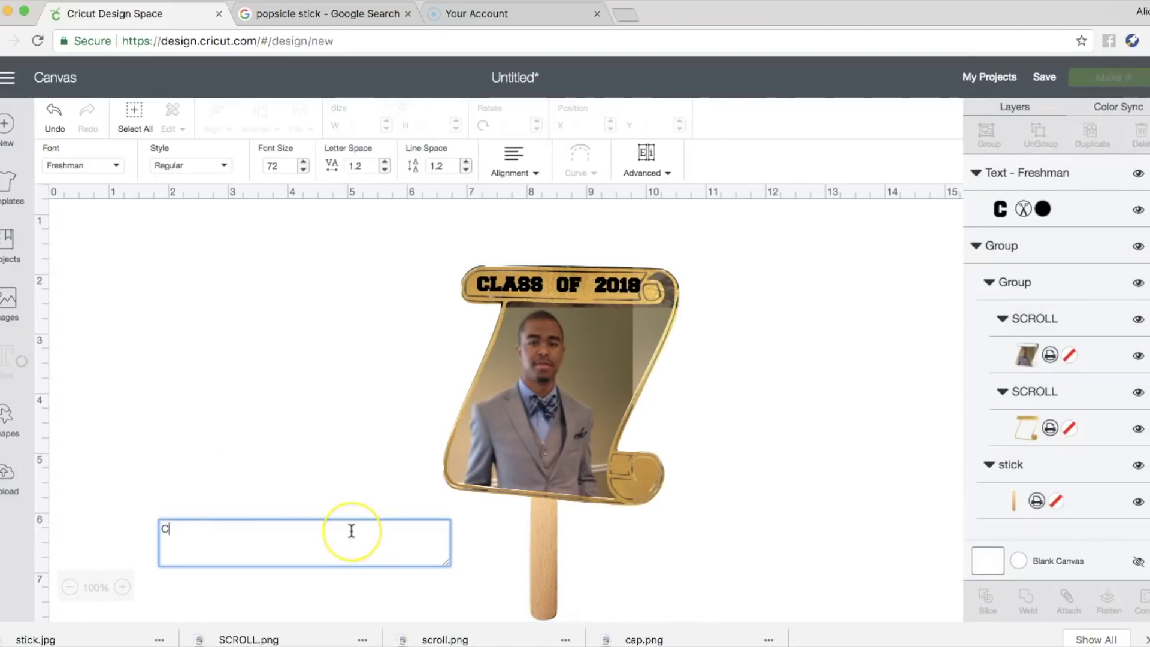
{"action": "type", "text": "LASS OF 2017"}
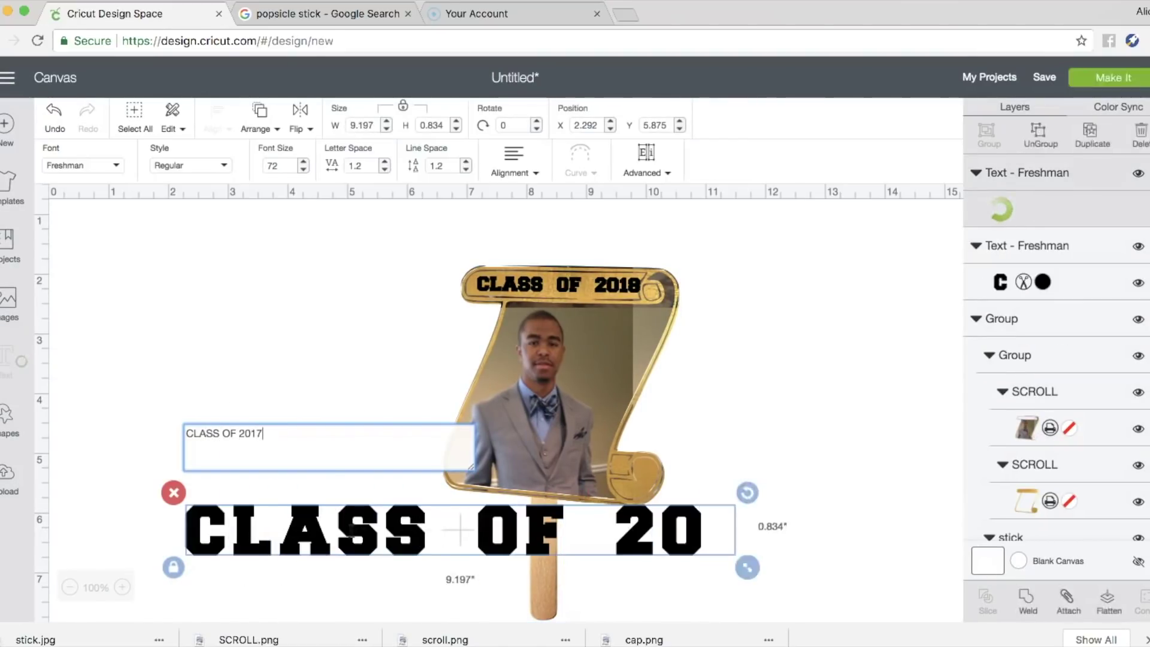
{"action": "key", "text": "BackSpace"}
{"action": "type", "text": "8"}
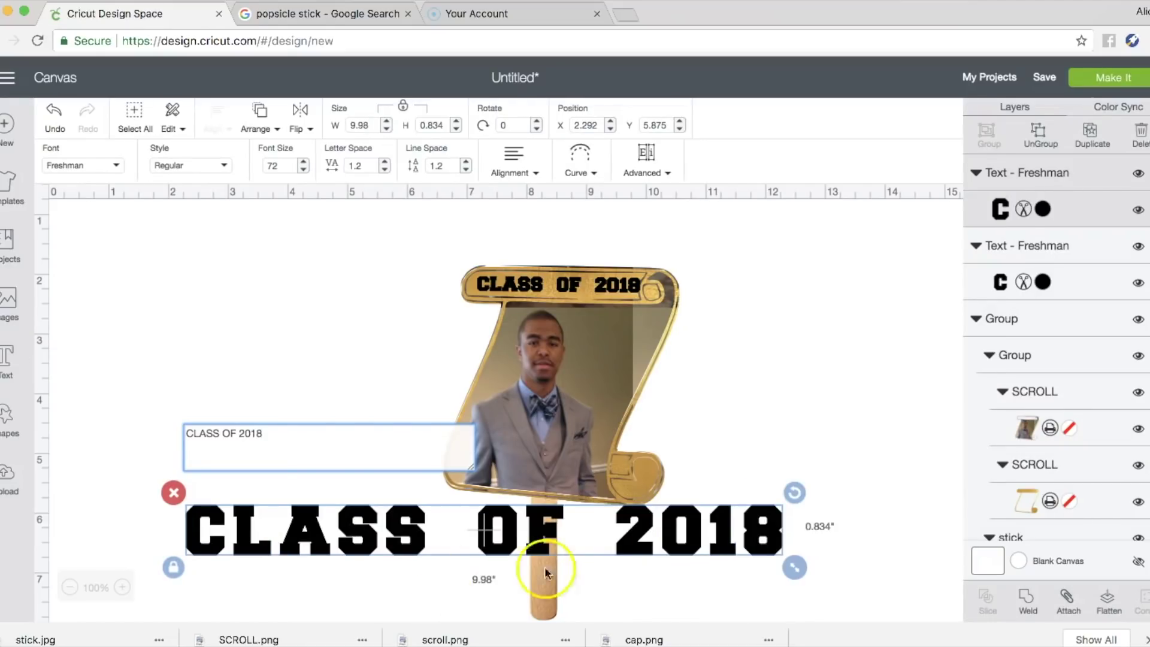
Step: Shrink the new "CLASS OF 2018" text to about 2.7 inches long and rotate it to 270 degrees
{"action": "left_click_drag", "start_coordinate": [792, 570], "coordinate": [258, 462]}
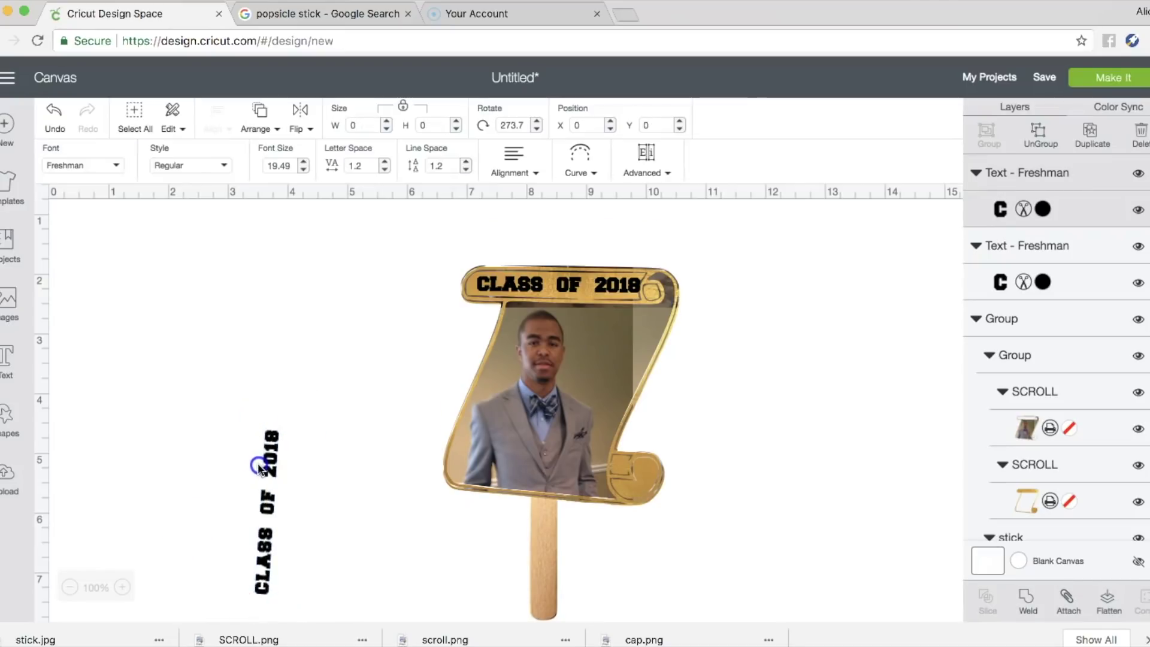
{"action": "key", "text": "super+z"}
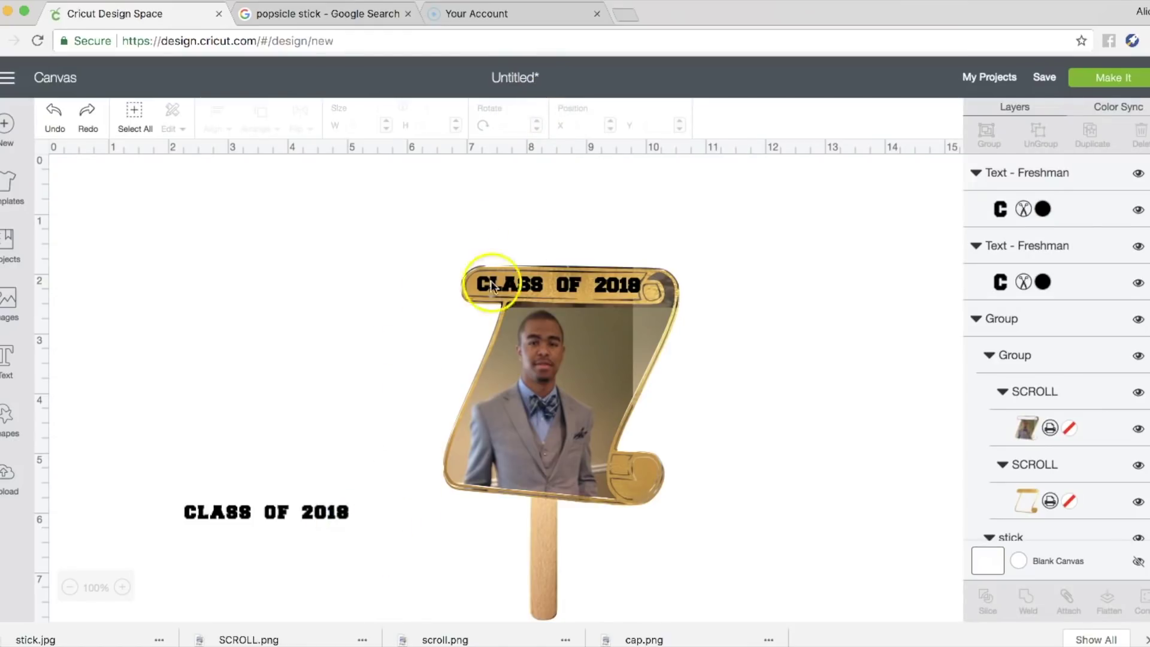
{"action": "left_click", "coordinate": [339, 516]}
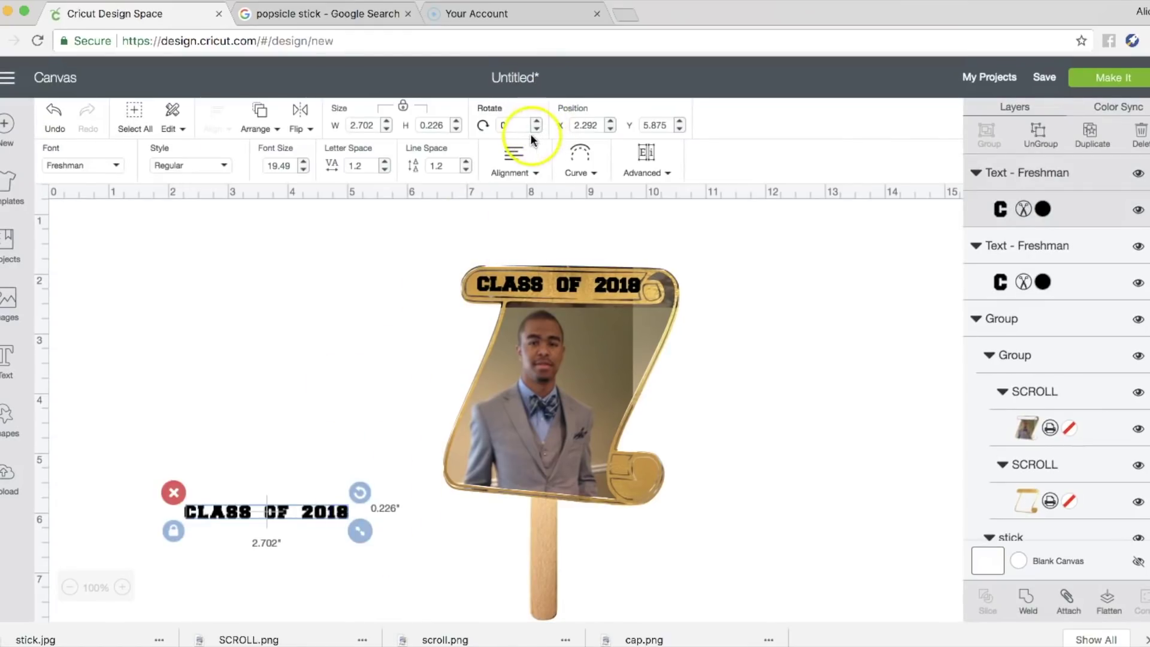
{"action": "left_click", "coordinate": [487, 126]}
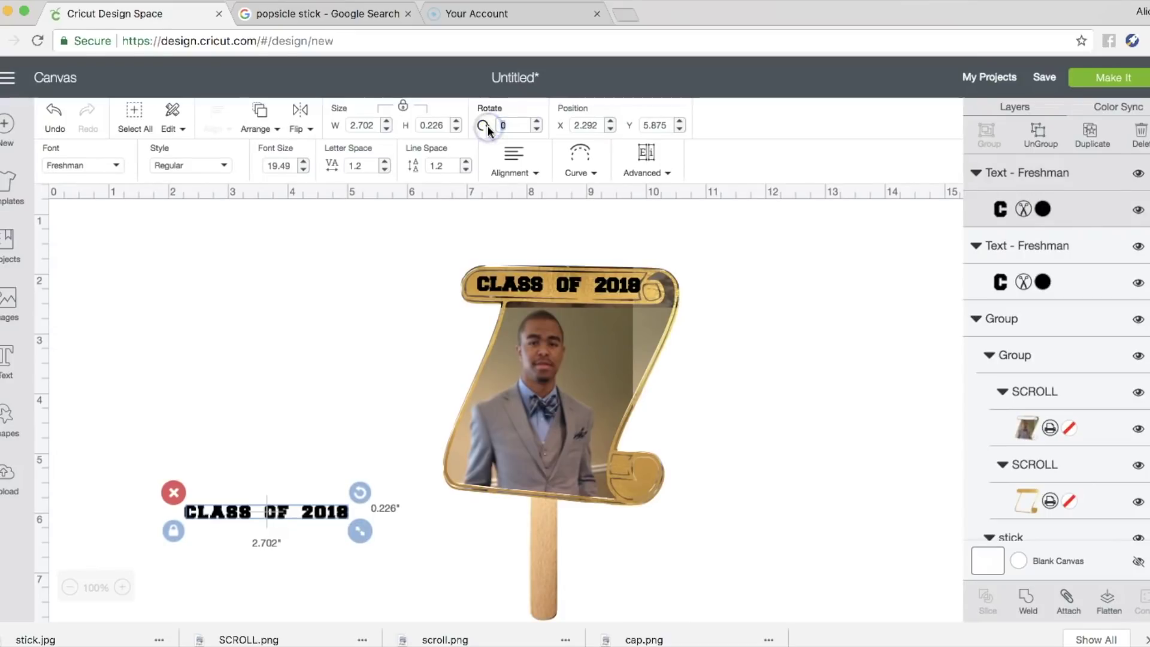
{"action": "key", "text": "Return"}
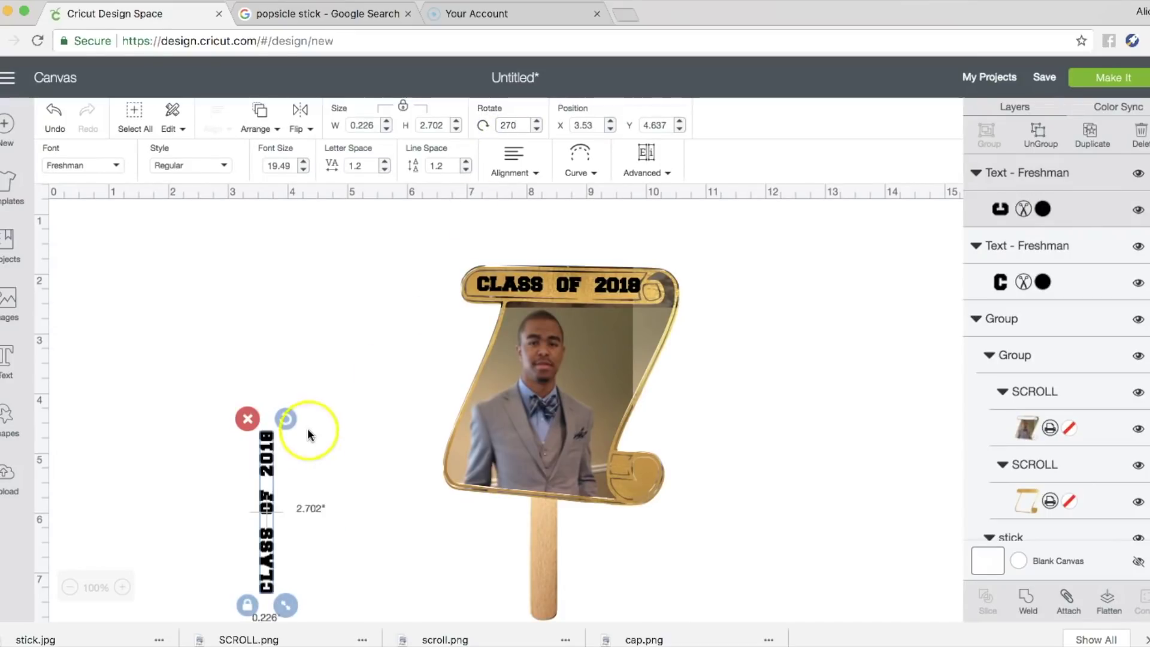
Step: Resize the vertical text to about 0.267 by 1.688 inches and place it on the stick at about X 8.127, Y 5.873
{"action": "left_click_drag", "start_coordinate": [279, 554], "coordinate": [286, 415]}
{"action": "left_click", "coordinate": [273, 576]}
{"action": "left_click_drag", "start_coordinate": [304, 556], "coordinate": [544, 576]}
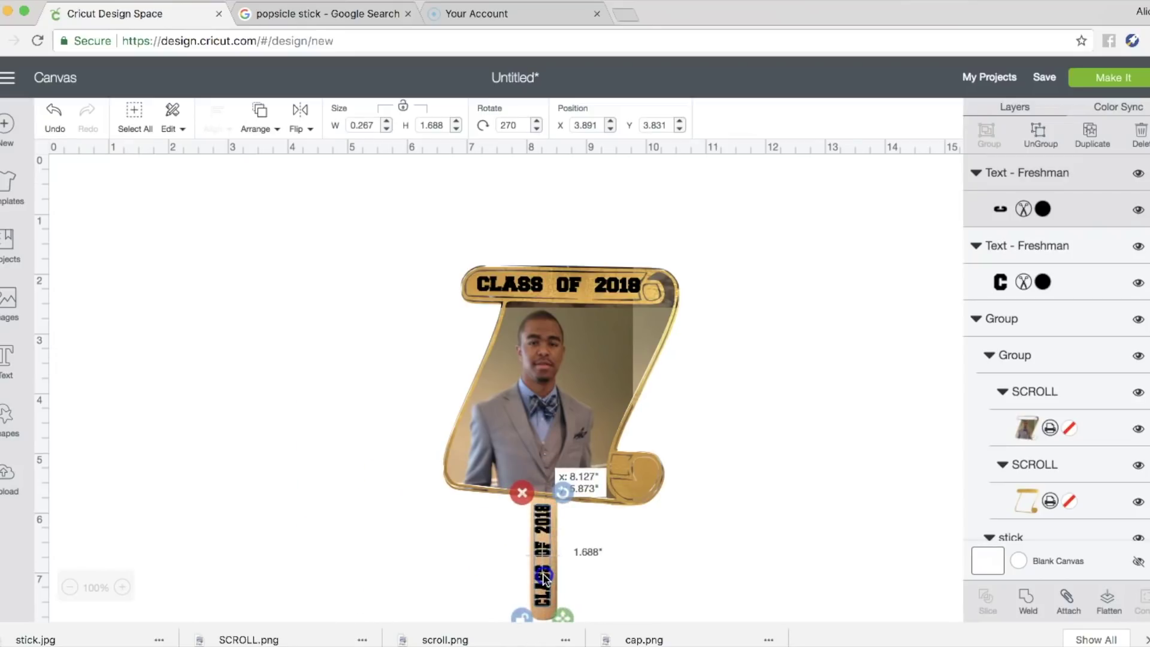
{"action": "left_click", "coordinate": [584, 578]}
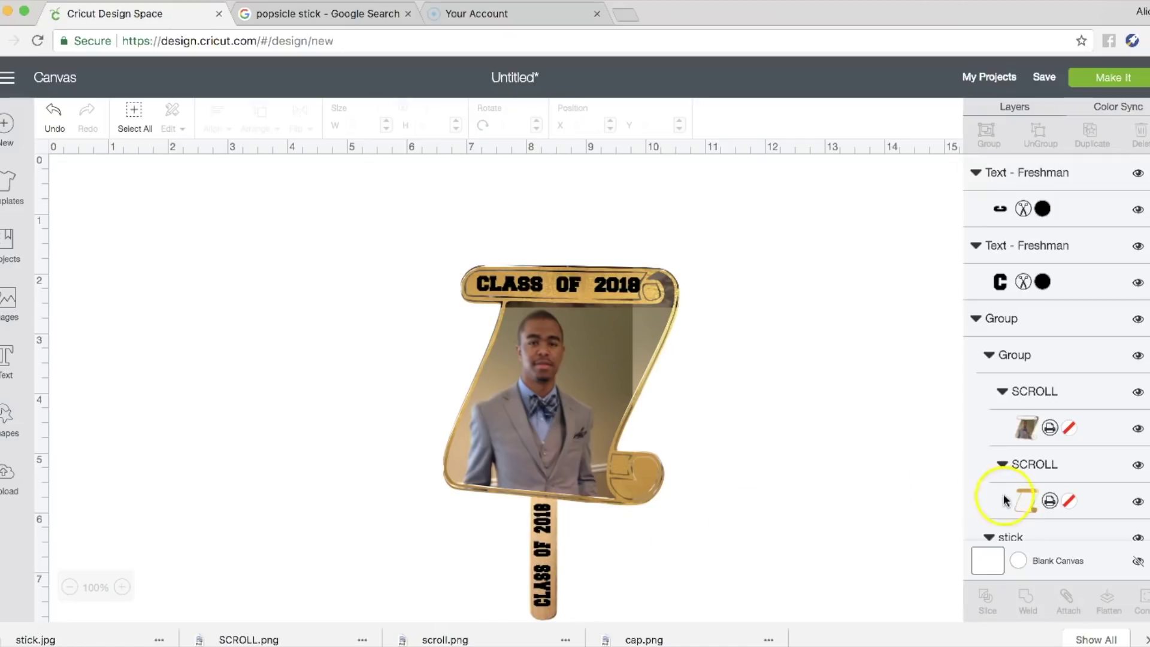
Step: Delete the vertical text and the stick beneath the scroll, keeping the scroll group and its title text
{"action": "left_click", "coordinate": [1084, 177]}
{"action": "key", "text": "Delete"}
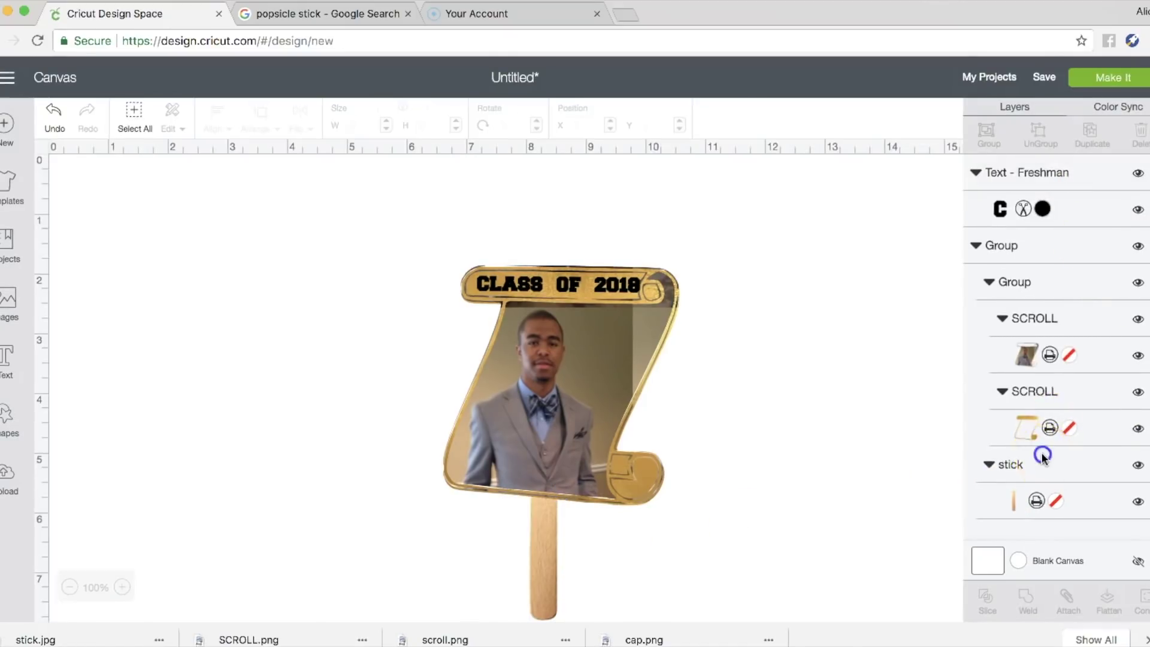
{"action": "key", "text": "super+z"}
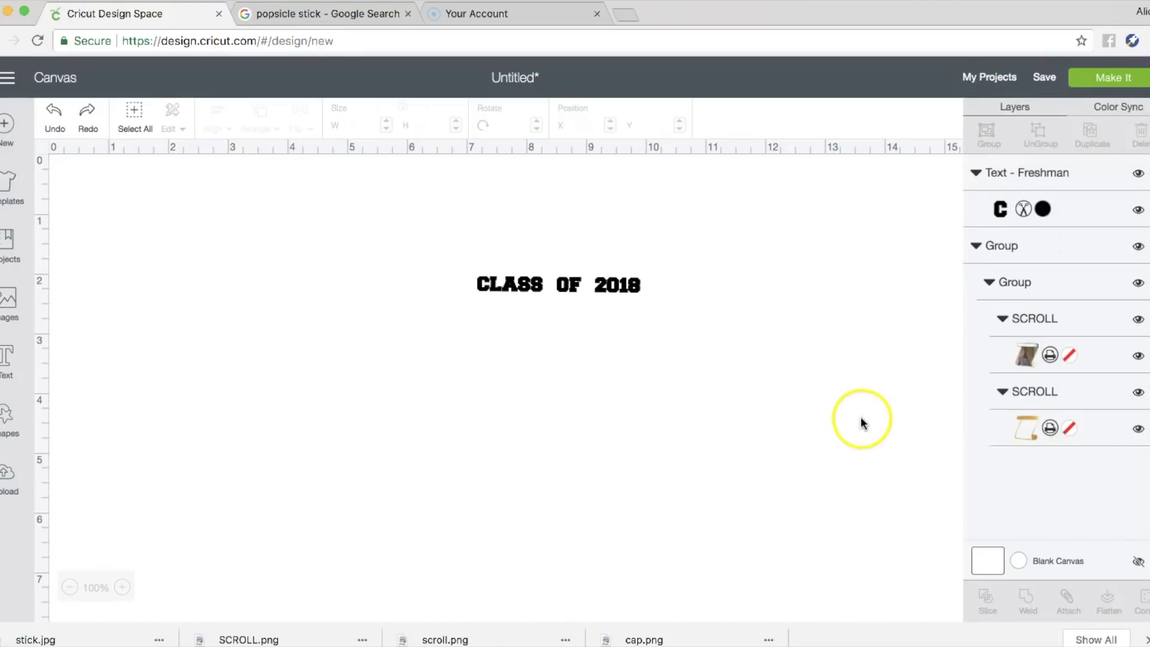
{"action": "key", "text": "super+shift+z"}
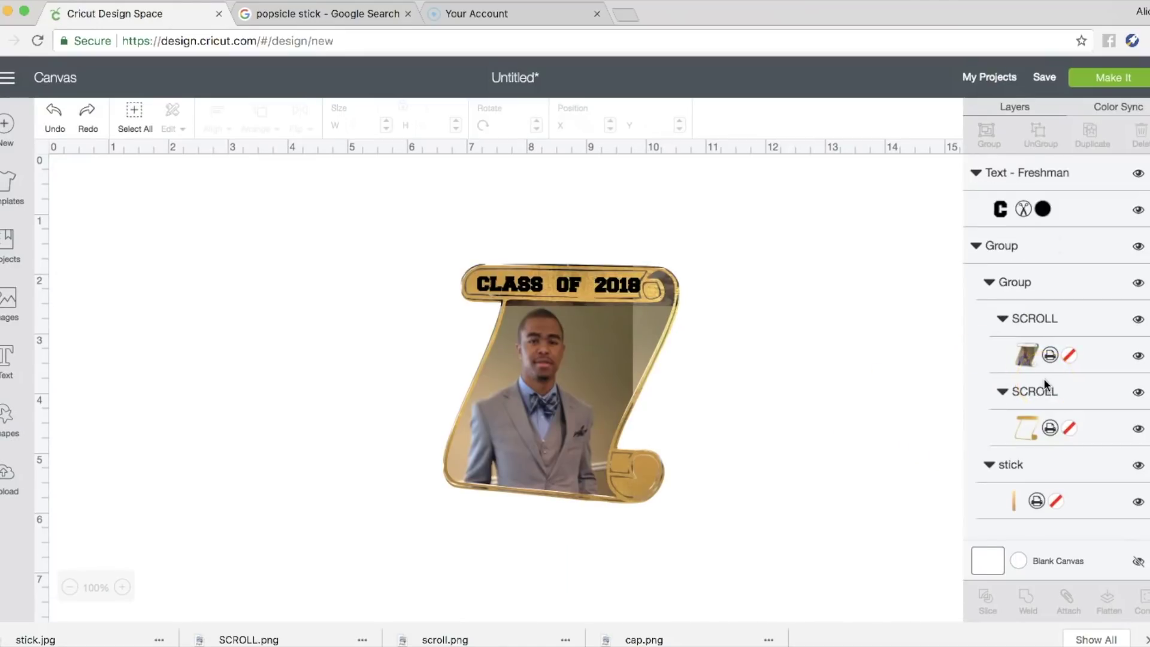
{"action": "left_click", "coordinate": [1072, 459]}
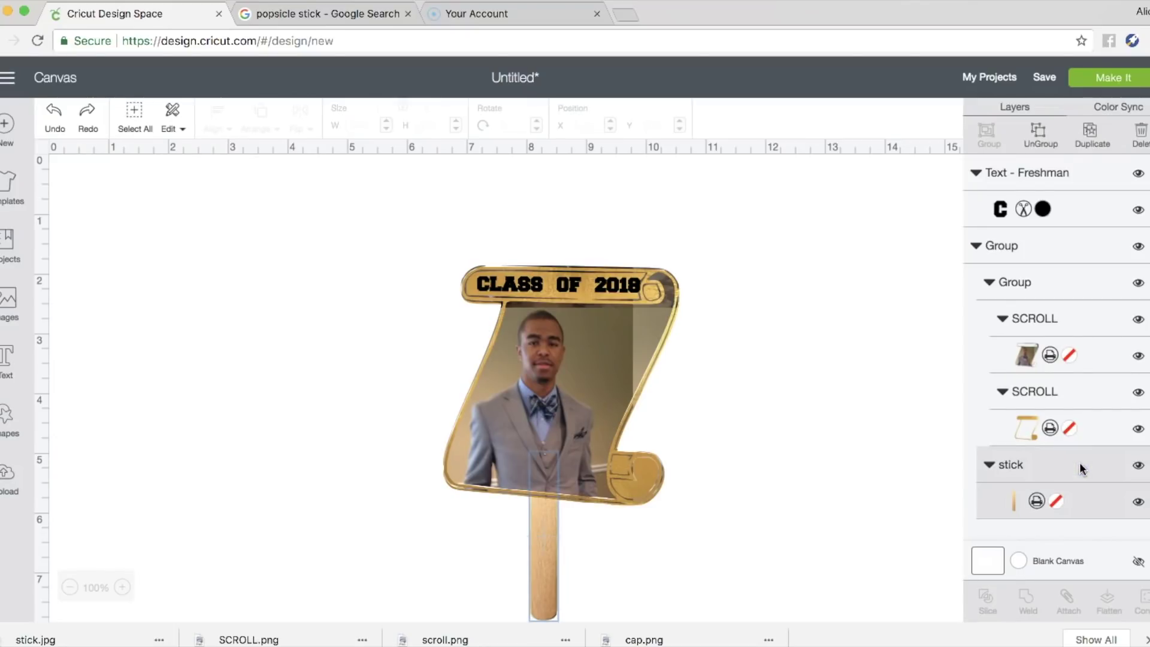
{"action": "key", "text": "Delete"}
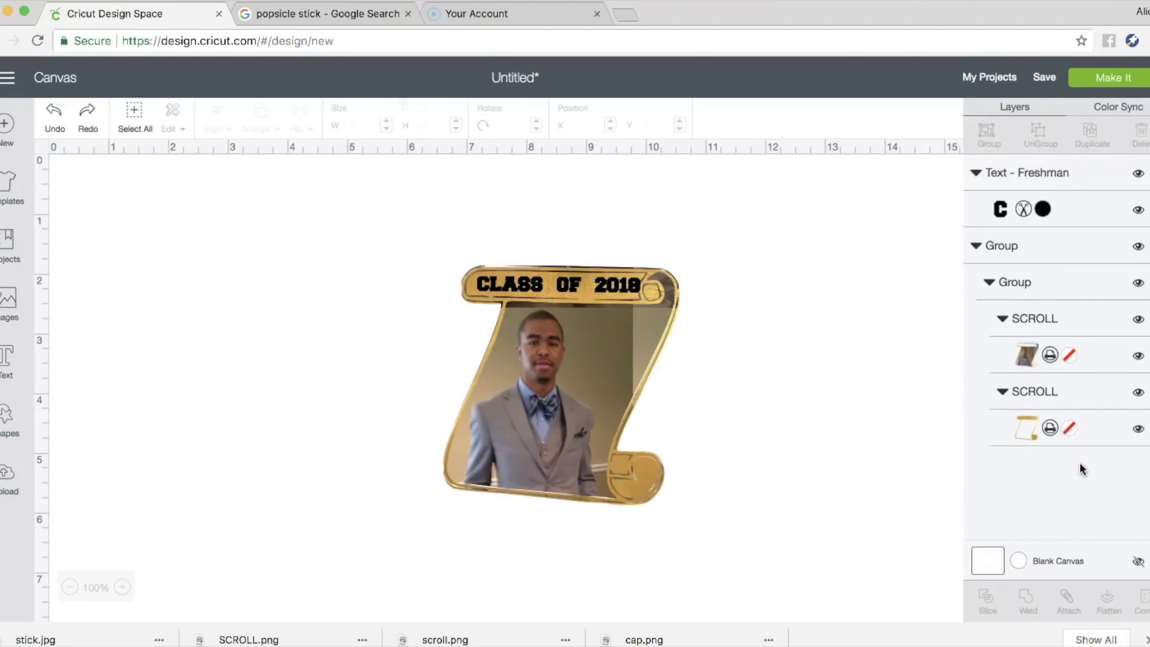
Step: Flatten the scroll and its title text into one printable image and set its height to 6 inches proportionally
{"action": "left_click", "coordinate": [829, 251]}
{"action": "left_click_drag", "start_coordinate": [413, 250], "coordinate": [777, 509]}
{"action": "left_click", "coordinate": [1095, 596]}
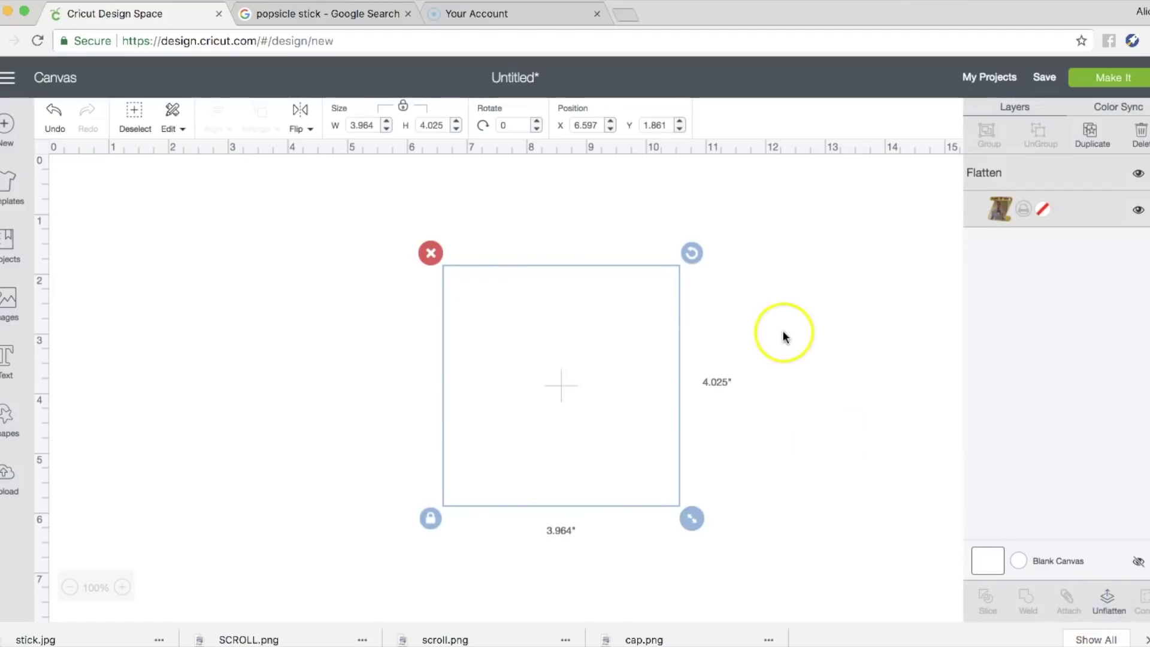
{"action": "left_click", "coordinate": [450, 126]}
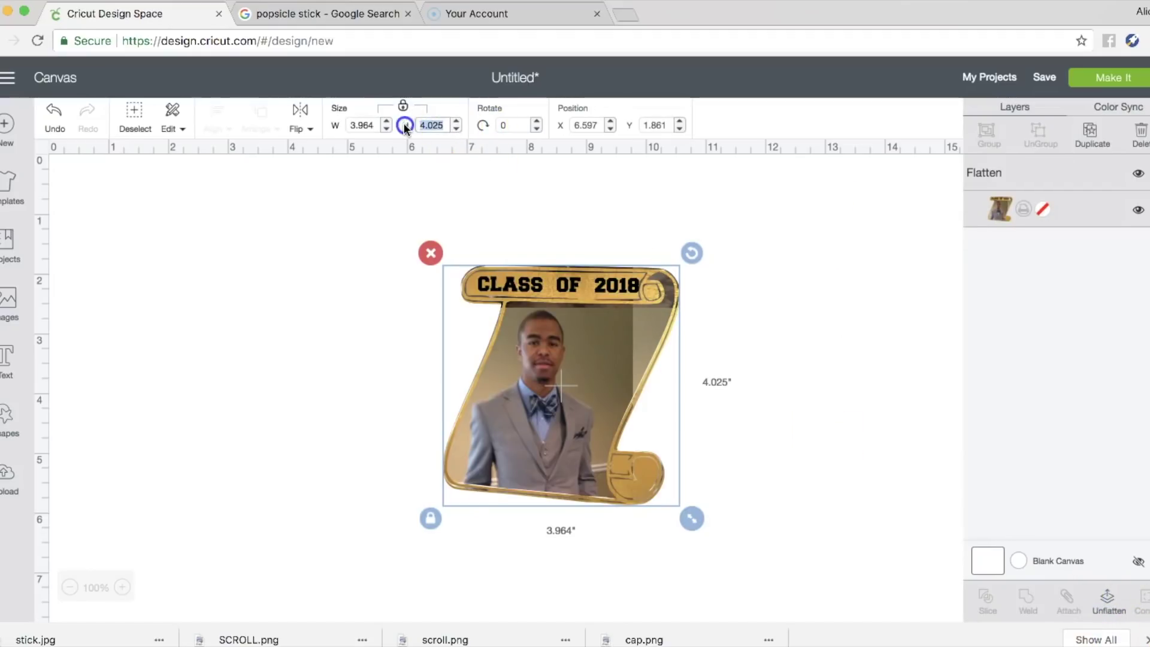
{"action": "type", "text": "6"}
{"action": "left_click", "coordinate": [526, 334]}
{"action": "left_click", "coordinate": [409, 155]}
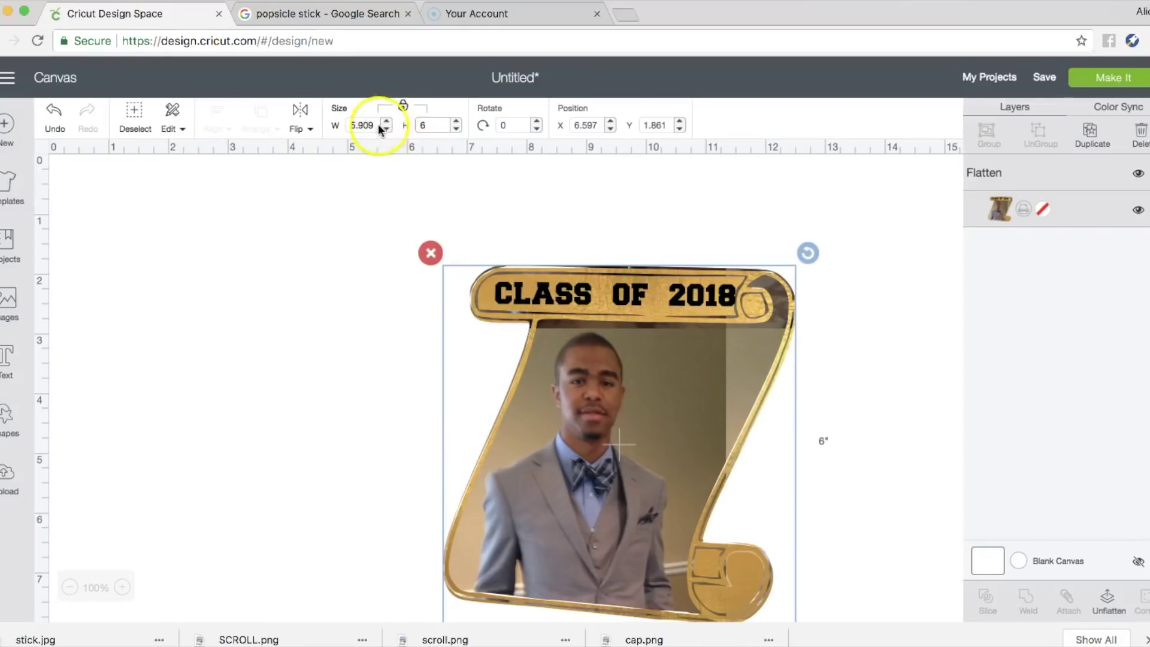
Step: Move the flattened scroll to about X 4.708, Y 0.833 and send it to the mat preview
{"action": "left_click_drag", "start_coordinate": [553, 301], "coordinate": [441, 239]}
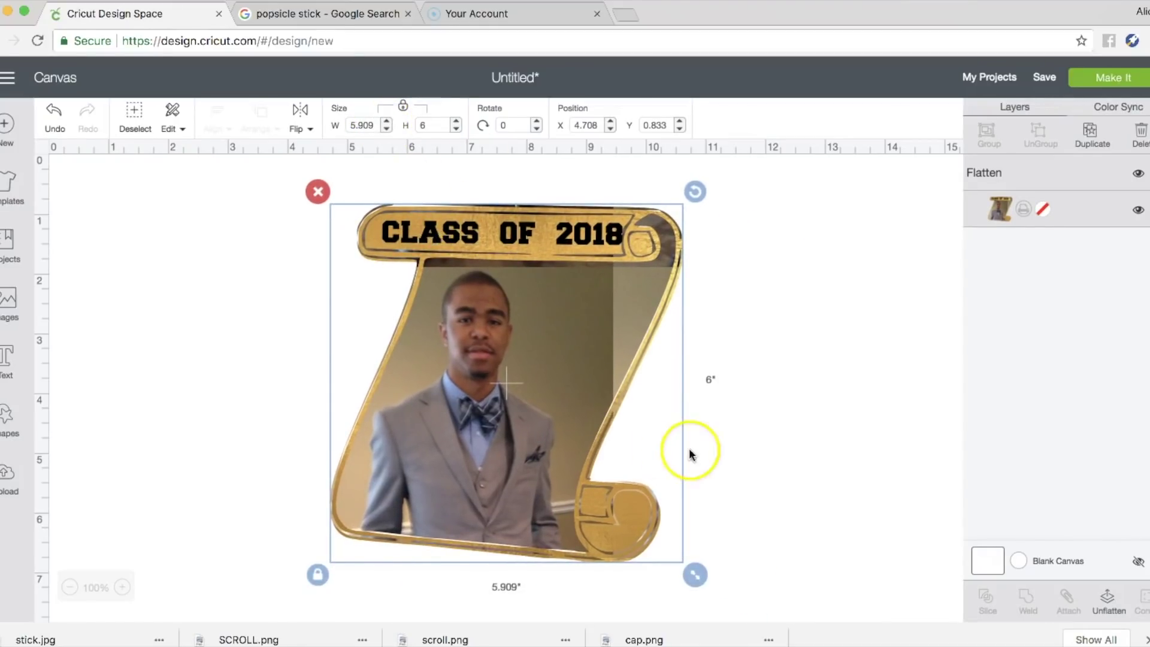
{"action": "left_click", "coordinate": [1115, 78]}
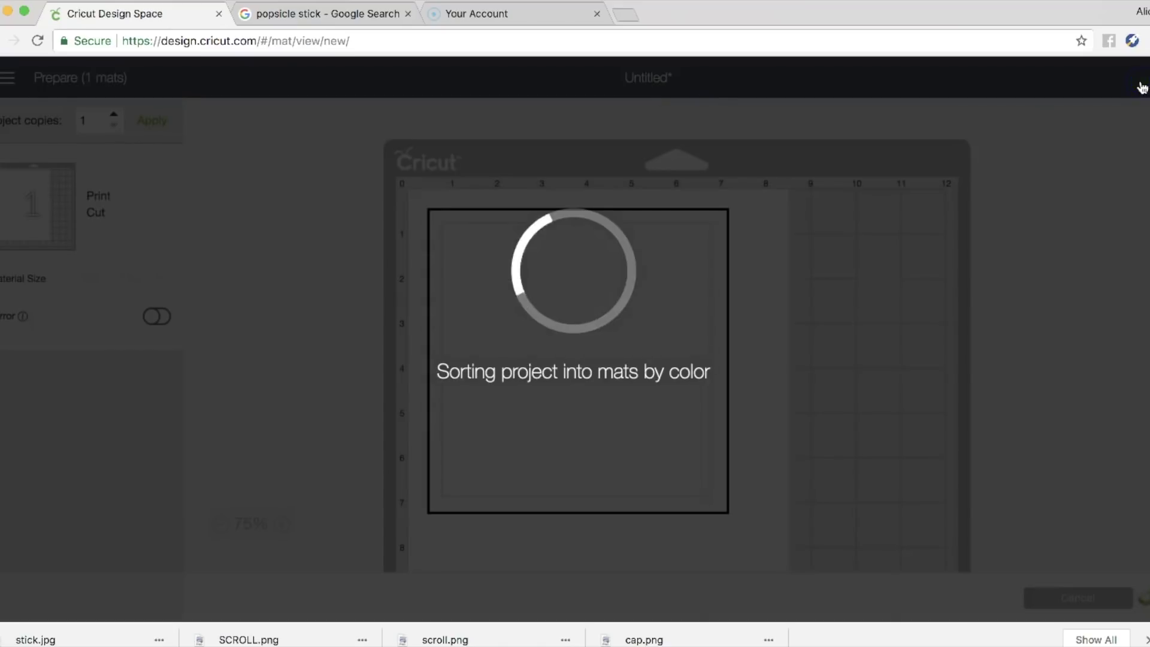